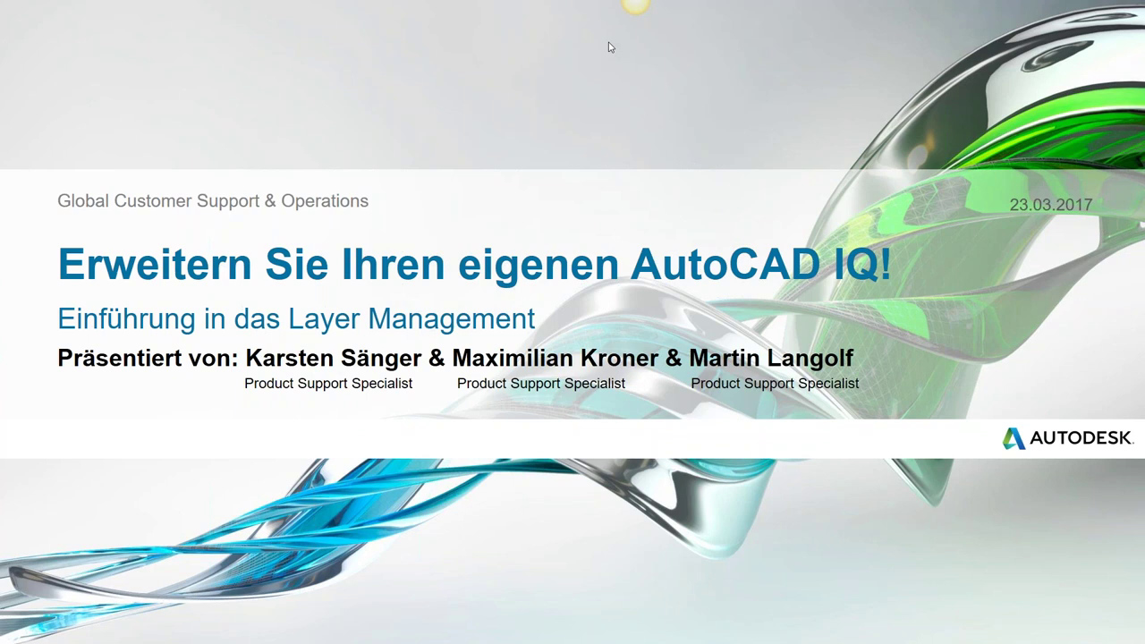
Advance the slideshow from the title slide to the 'Über uns' presenters slide
left_click(276, 476)
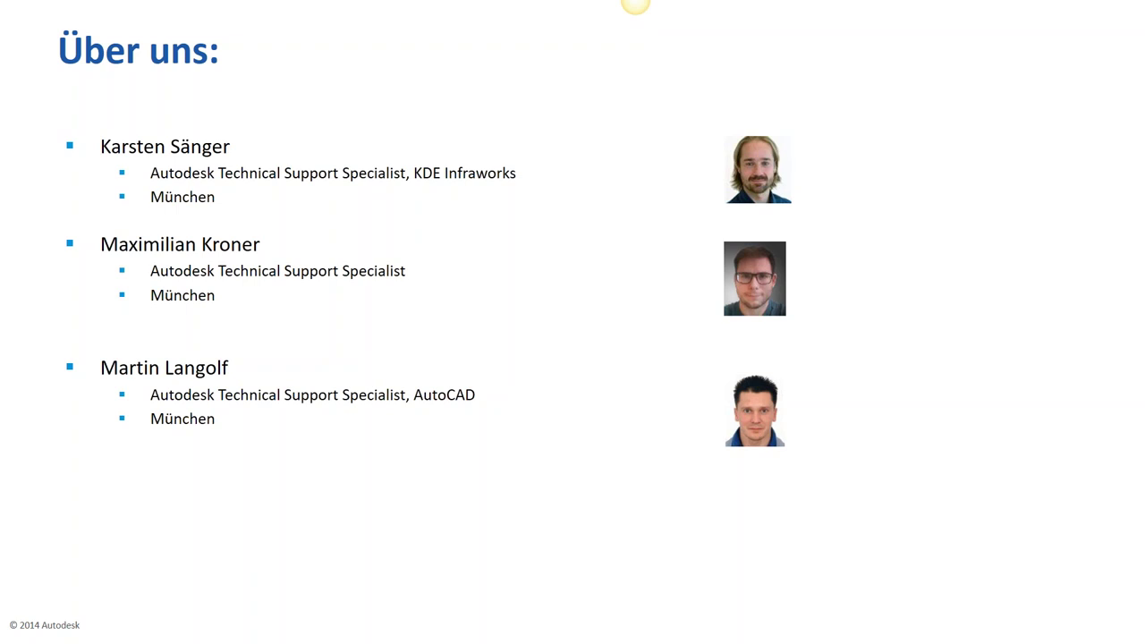
Advance to slide 3, 'Bevor wir beginnen…', on questions, recording and download
key("Right")
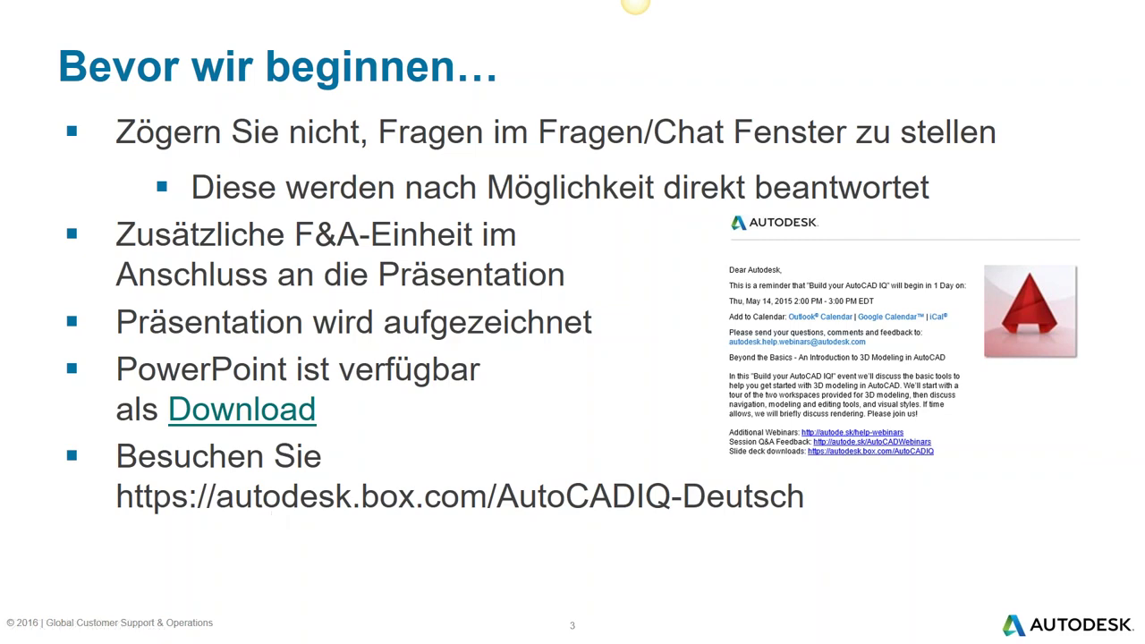
Advance to the slide promoting the German Autodesk Community forum and feedback link
key("Right")
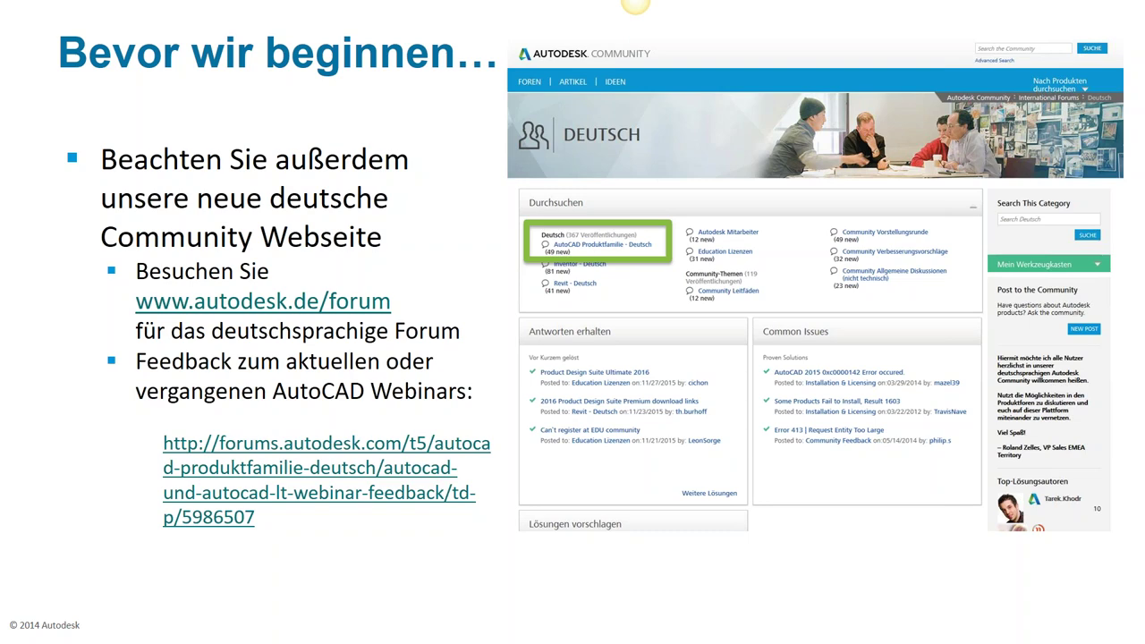
Advance to slide 5, 'Willkommen zur Autodesk Help Webinar Serie!'
key("Right")
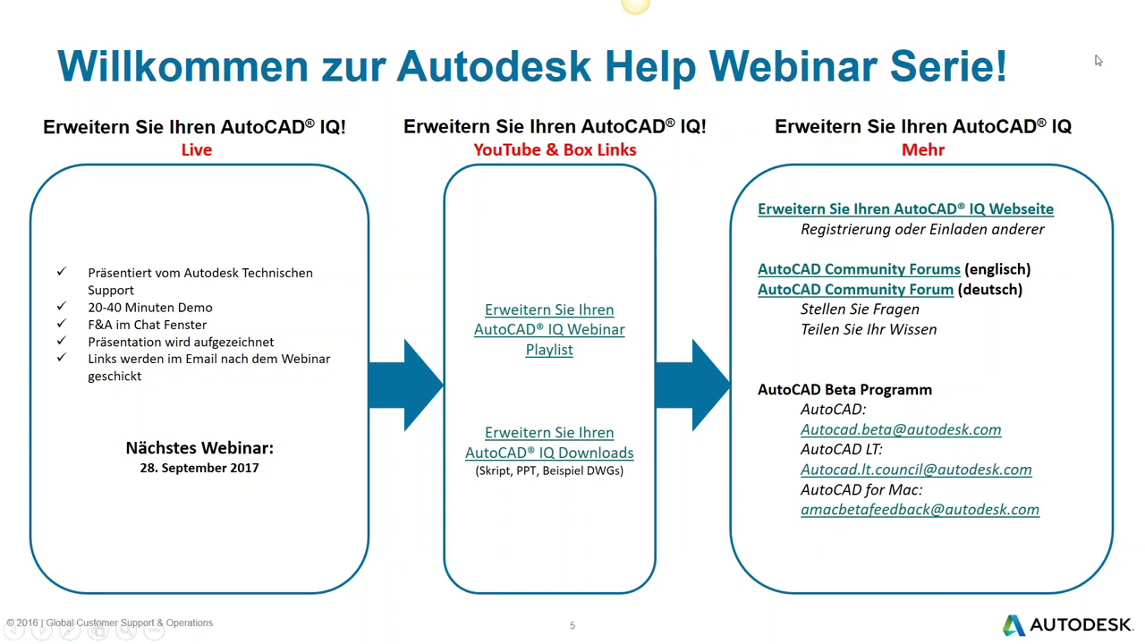
Advance to slide 6, 'Autodesk Knowledge Network', with its AutoCAD knowledge categories
key("Right")
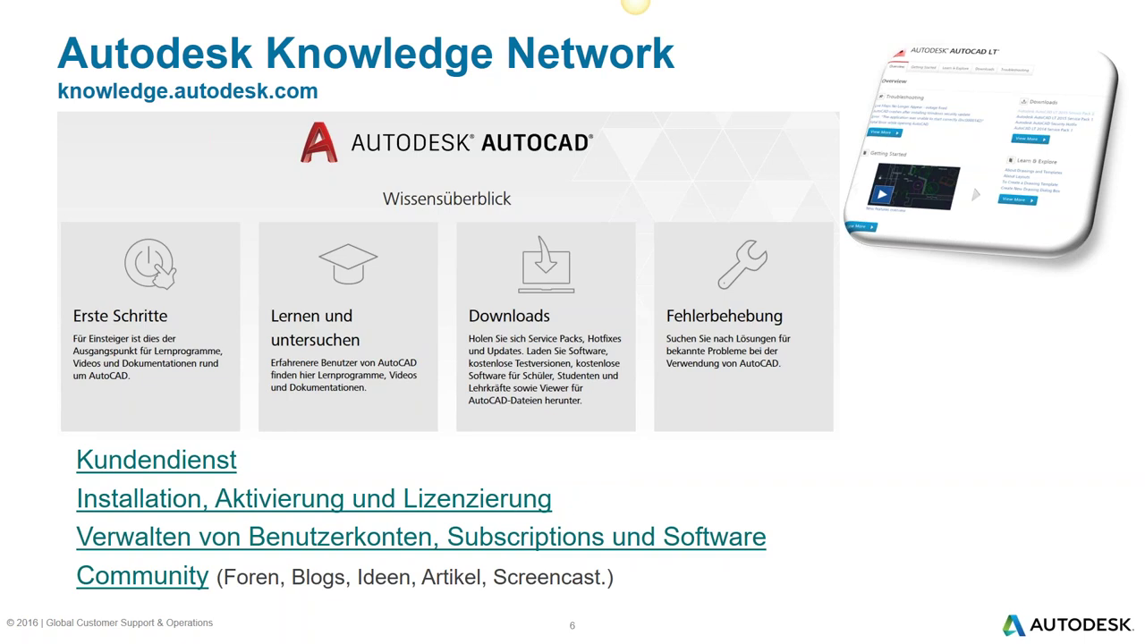
Advance to the 'Autodesk Answer Day – Findet demnächst statt!' slide for 05. Oktober
left_click(451, 596)
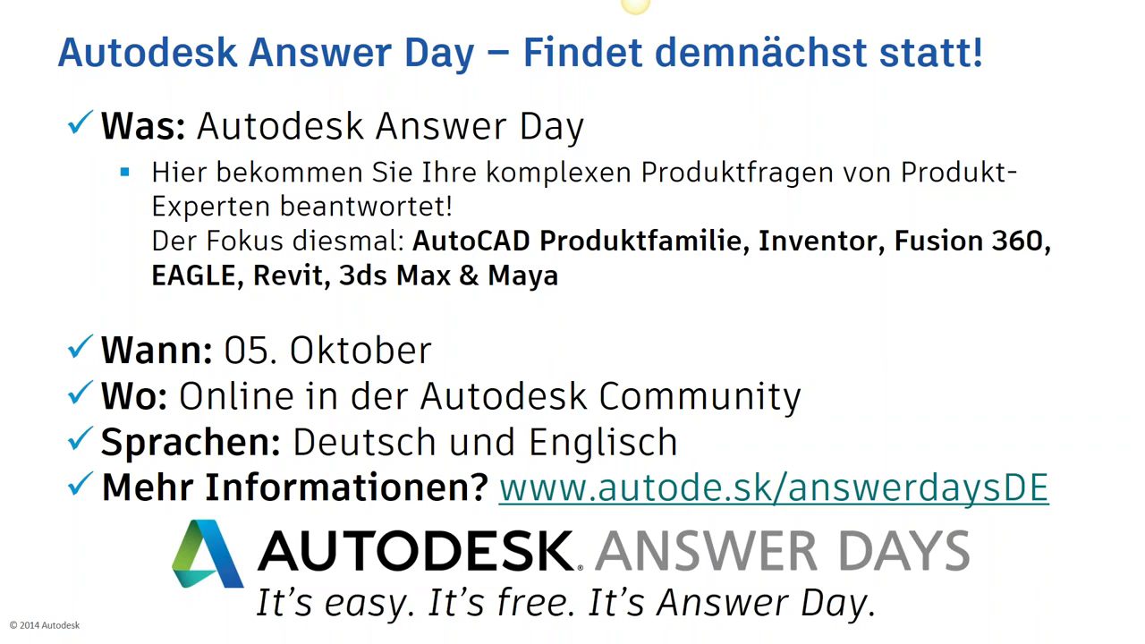
Advance to the Agenda slide listing the five Layer Management topics
mouse_move(3, 483)
key("Right")
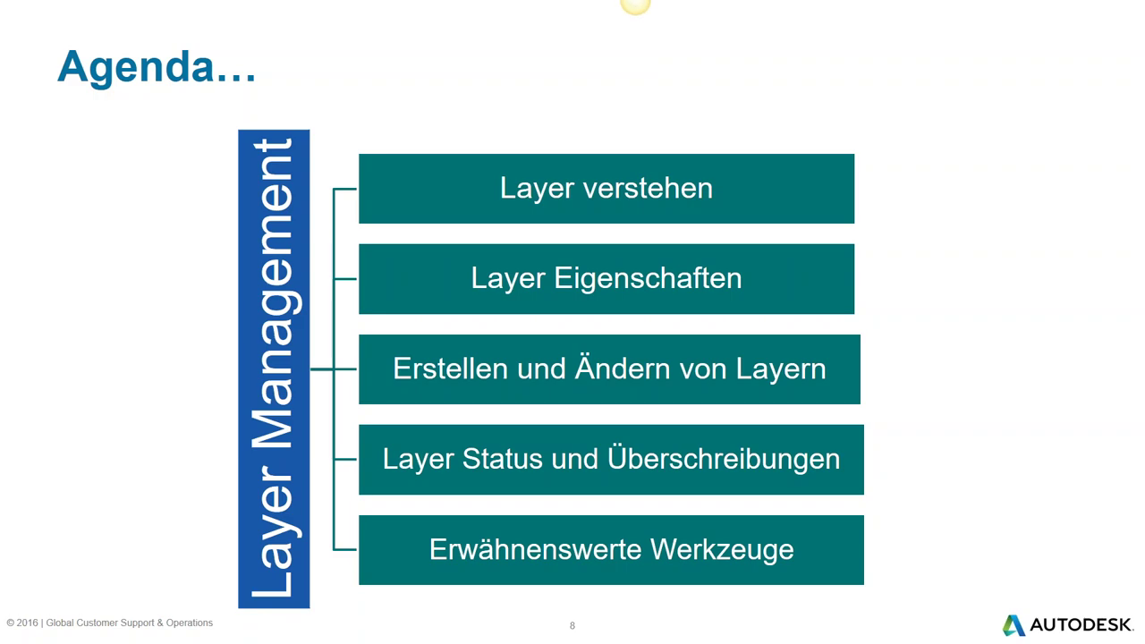
Advance to slide 9, 'Über Layer', covering the 32767-layer limit and Layer 0
left_click(481, 70)
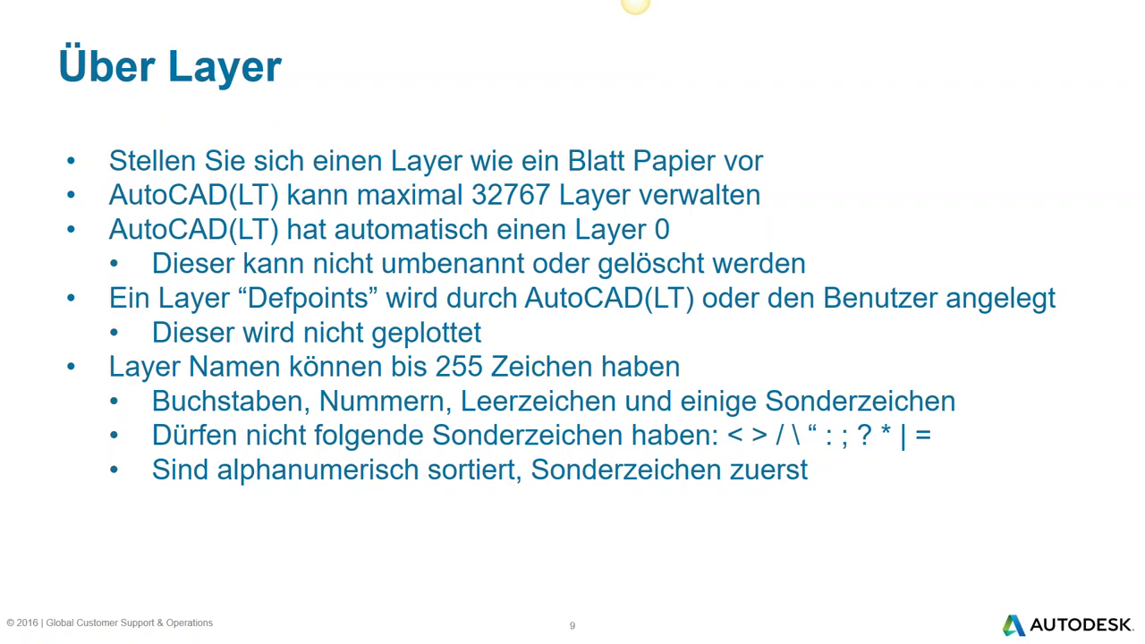
Advance to slide 10, the second 'Über Layer' slide on color, visibility, plotting and locking
left_click(553, 164)
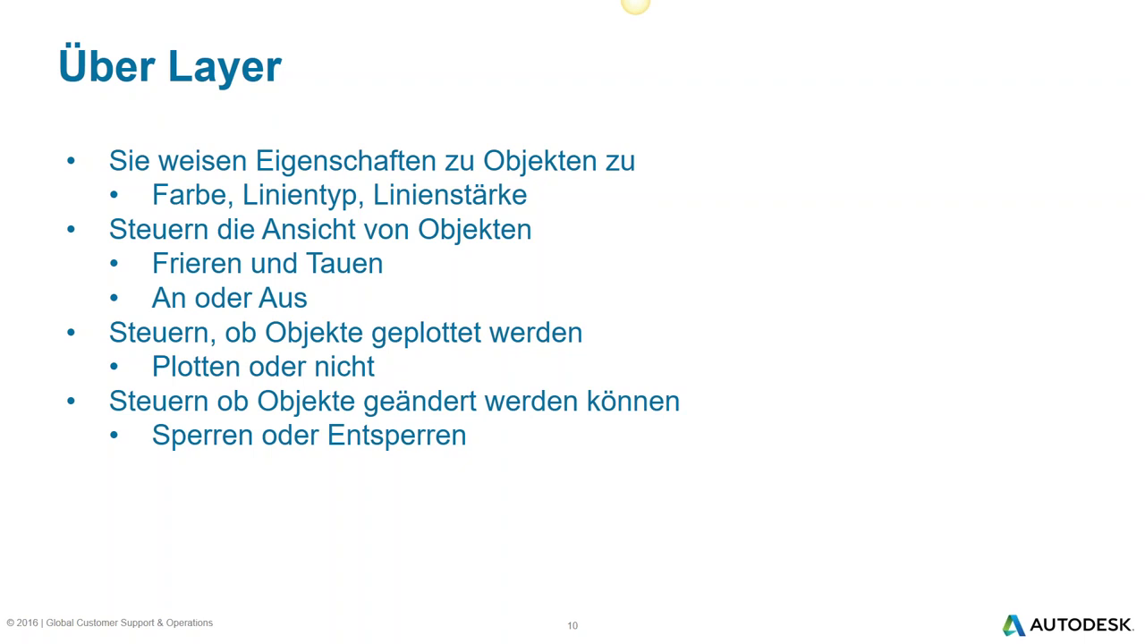
Advance to slide 11, 'Wie geht das jetzt in AutoCAD?', then switch to AutoCAD 2018's Start page
key("Right")
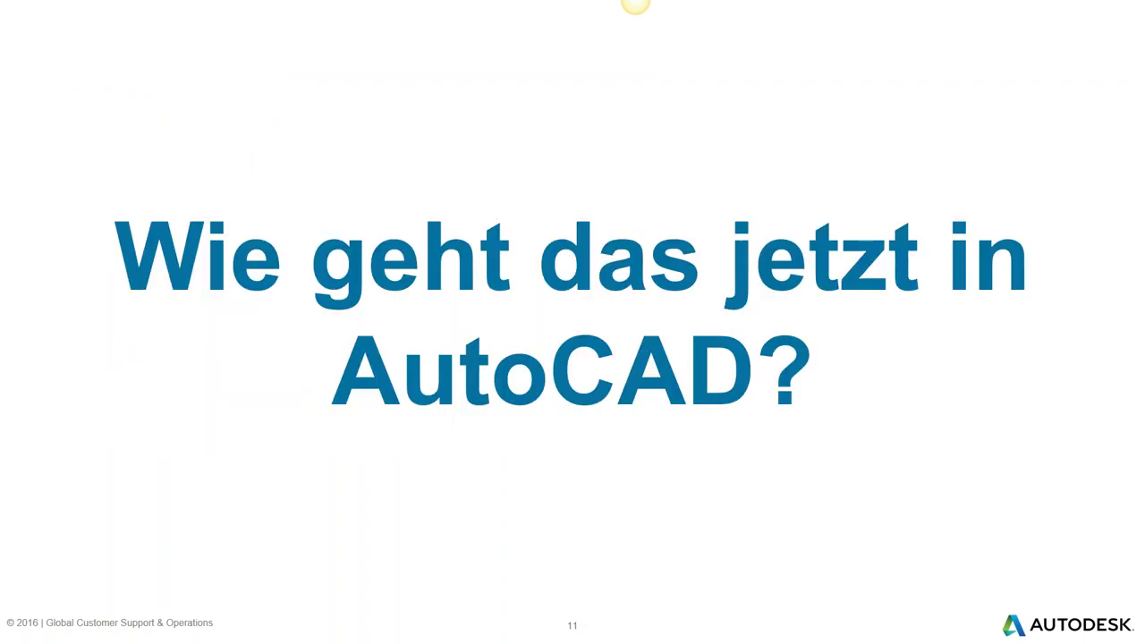
key("alt+Tab")
key("alt+Tab")
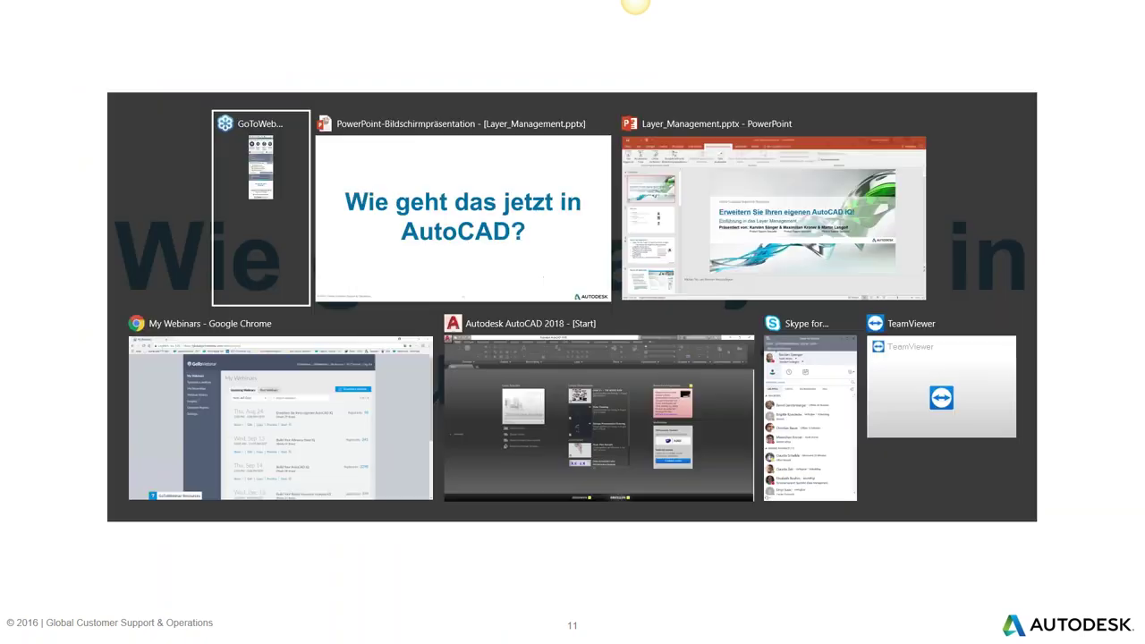
key("Tab")
key("Tab")
key("Tab")
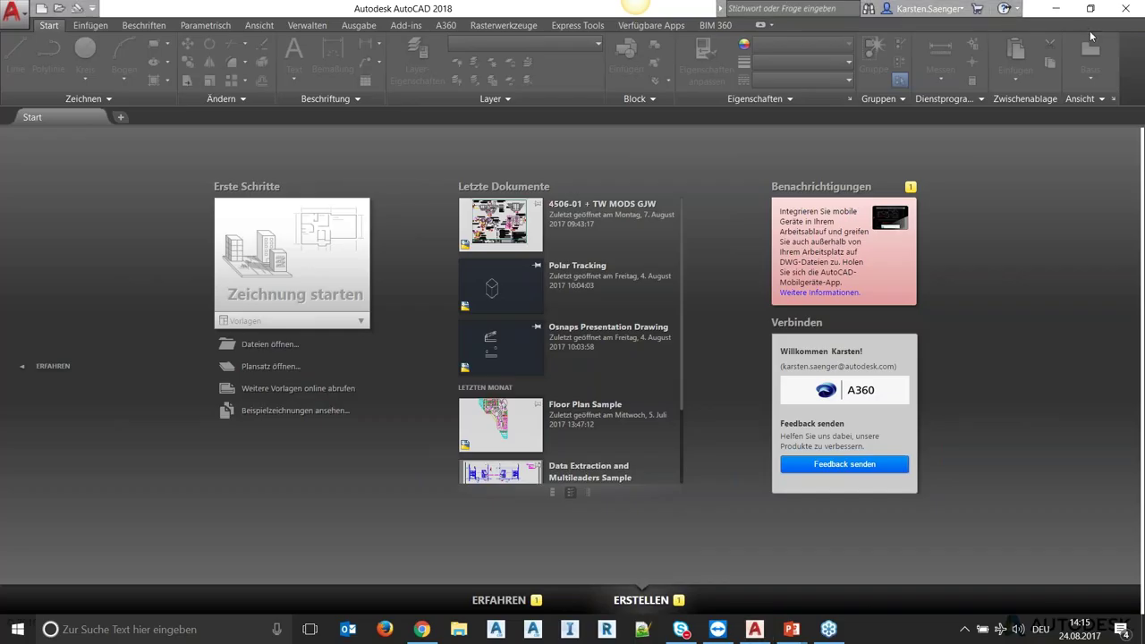
Start a new blank drawing, Zeichnung1, and close the Layer Properties palette
left_click(259, 302)
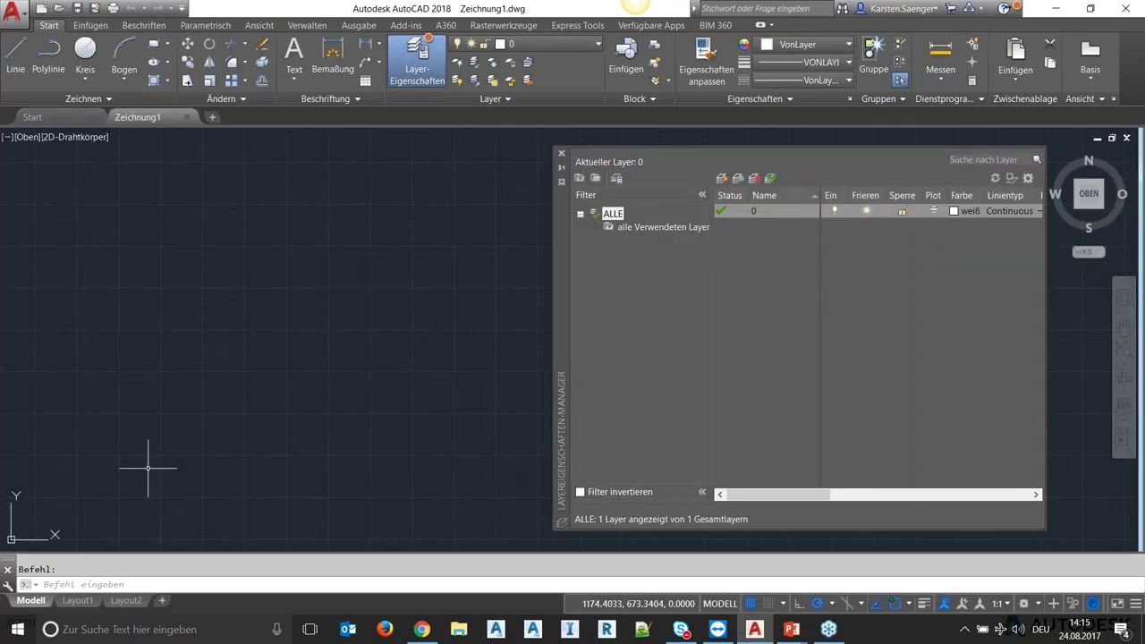
mouse_move(560, 353)
left_mouse_down()
mouse_move(522, 369)
mouse_move(416, 344)
left_mouse_up()
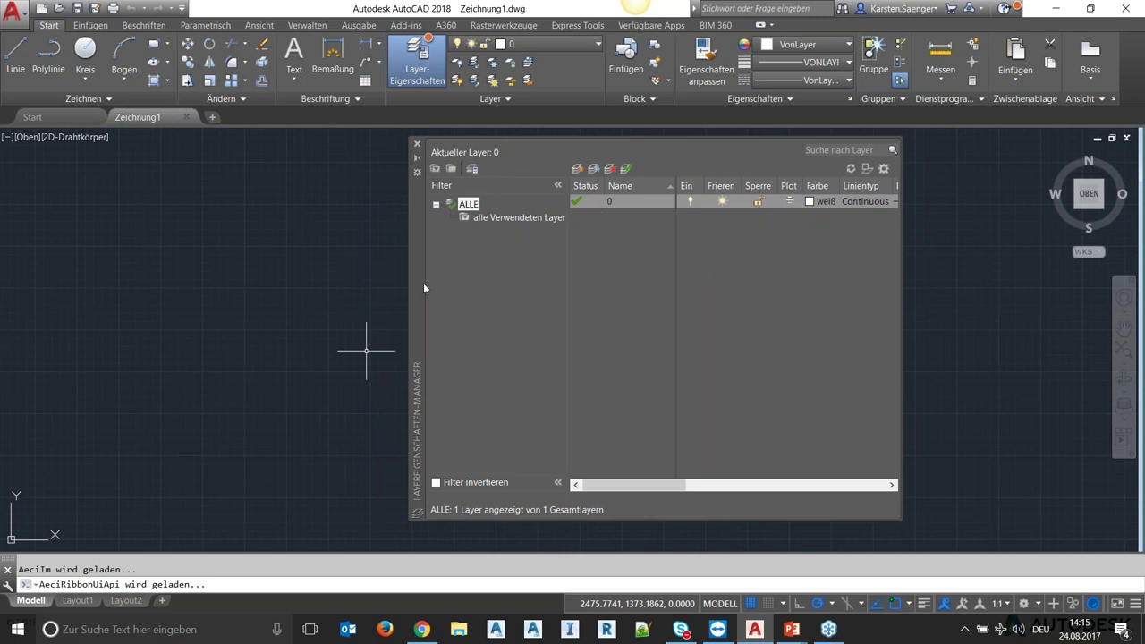
left_click(417, 143)
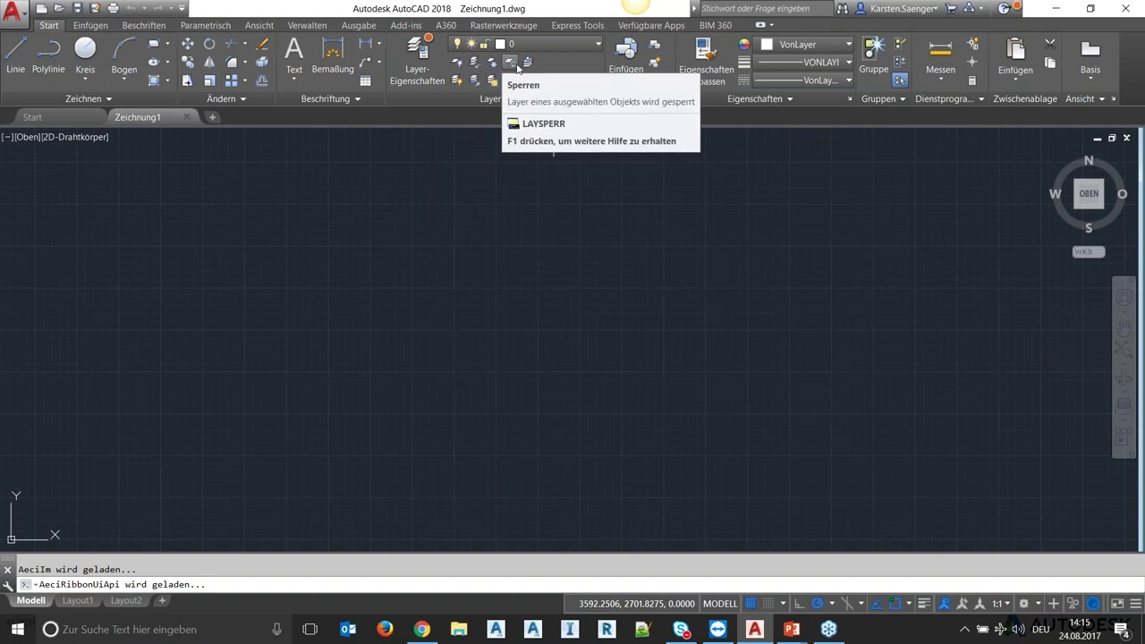
Browse the layer list, expand the Layer panel, and reopen the Layer Properties Manager
left_click(590, 44)
left_click(598, 47)
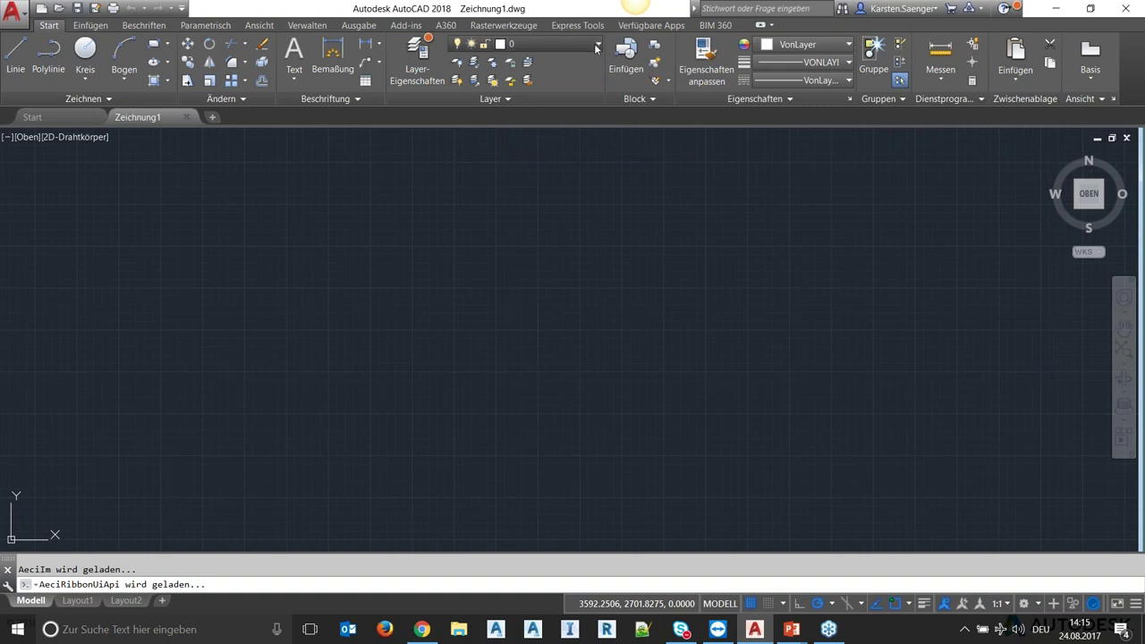
left_click(595, 47)
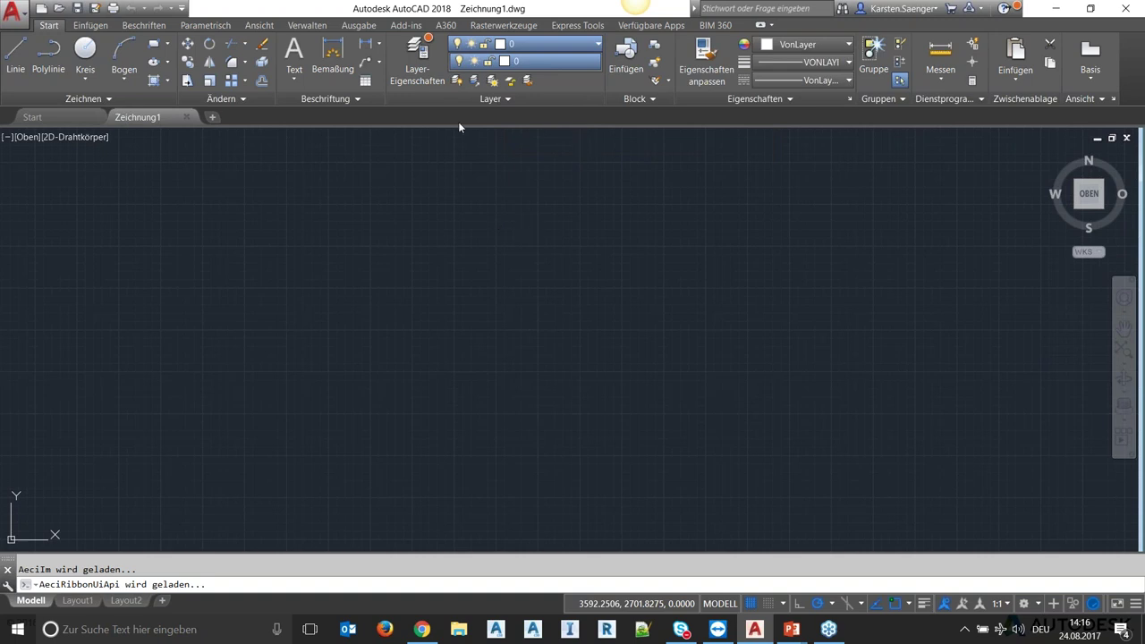
left_click(440, 109)
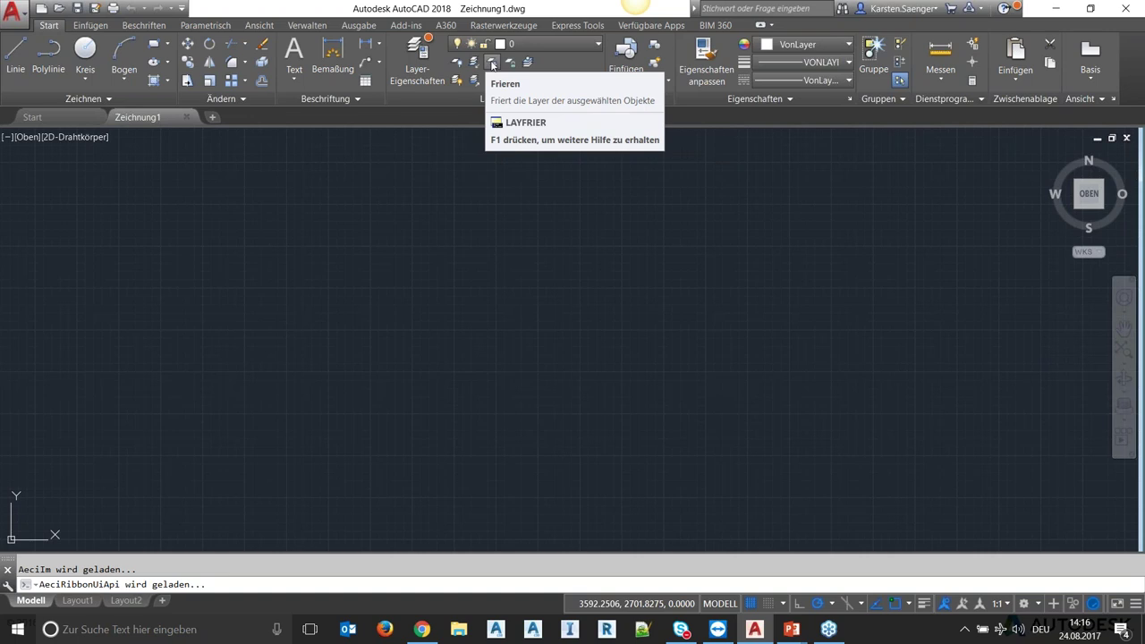
left_click(469, 99)
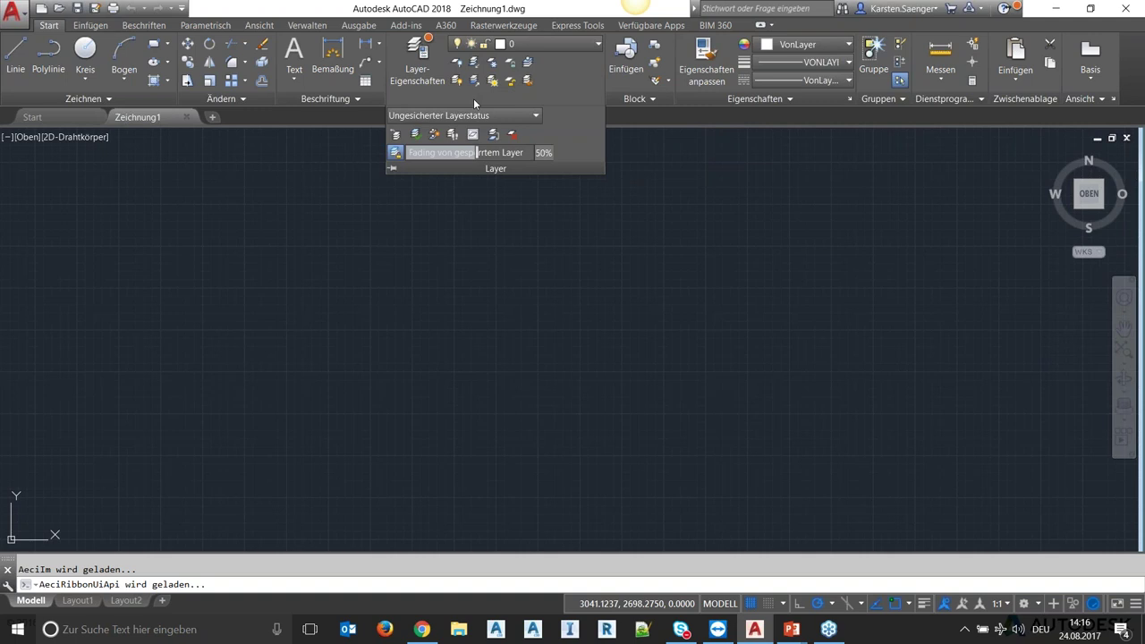
left_click(419, 79)
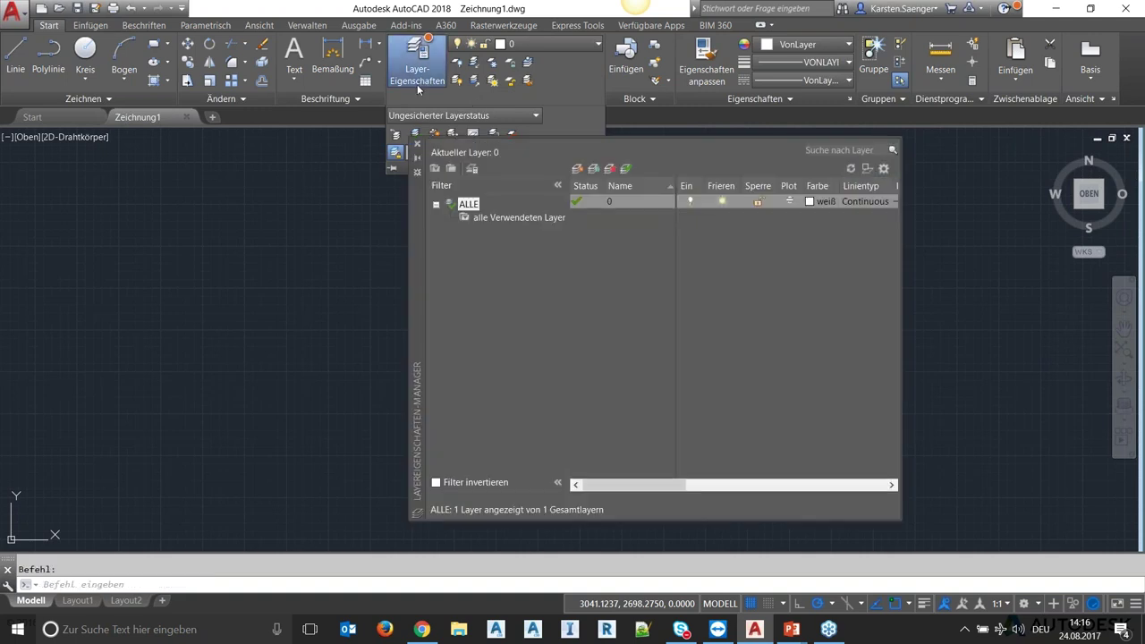
Move the Layer Properties Manager left and widen it to show all layer columns
mouse_move(418, 219)
left_mouse_down()
mouse_move(239, 240)
mouse_move(83, 222)
left_mouse_up()
left_click_drag(569, 366, 889, 366)
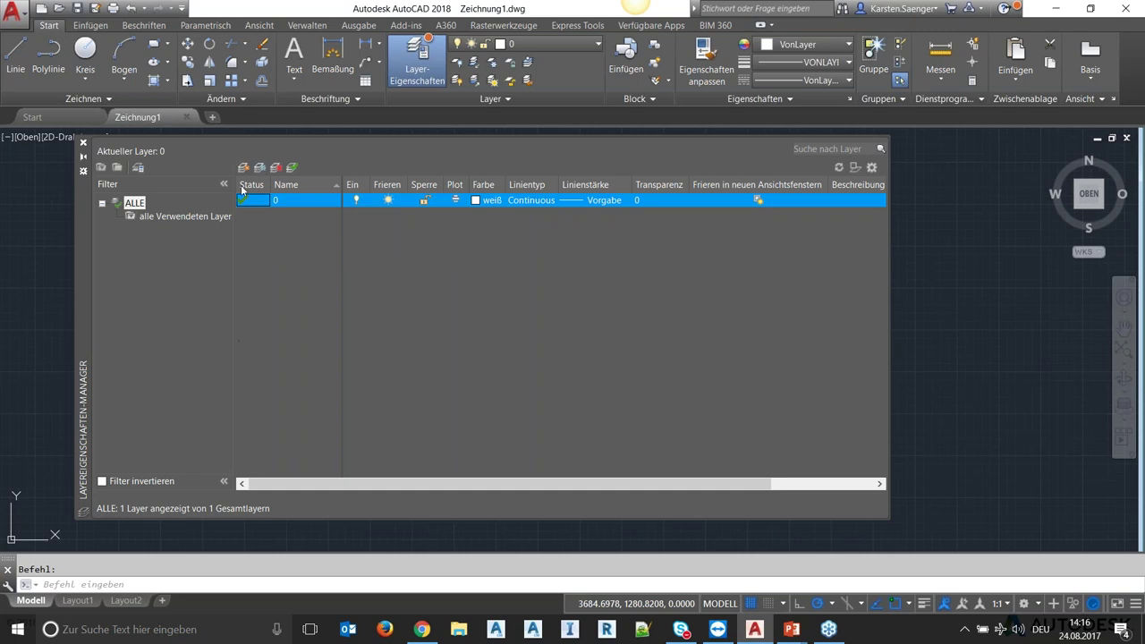
left_click_drag(232, 307, 248, 316)
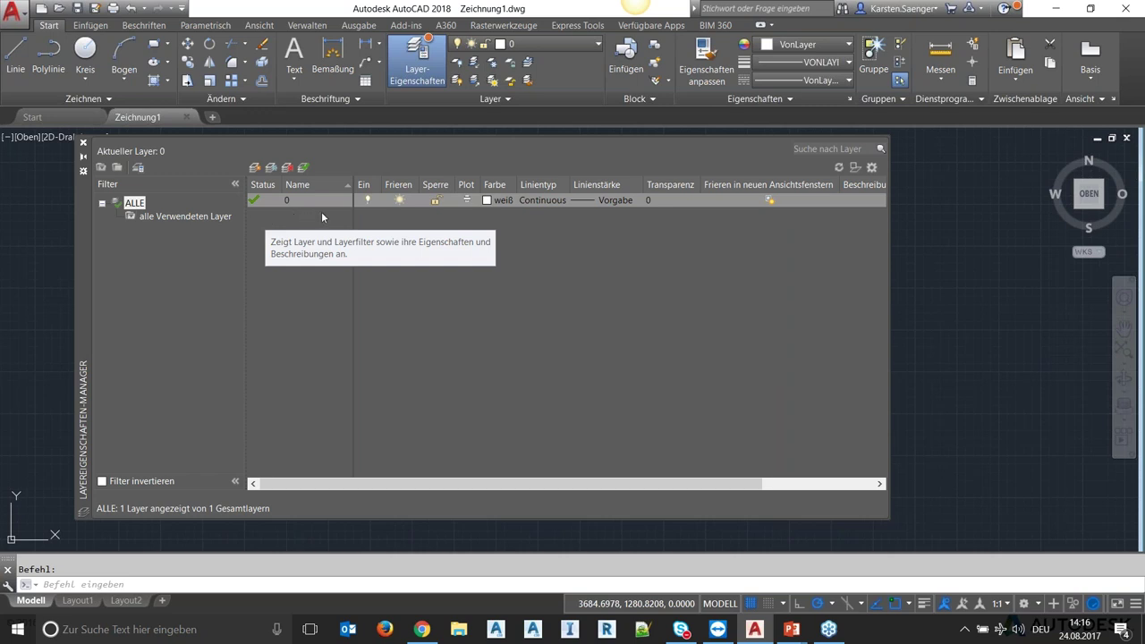
Create a new layer named Innen and widen the On and Freeze columns
left_click(255, 168)
type("Innen")
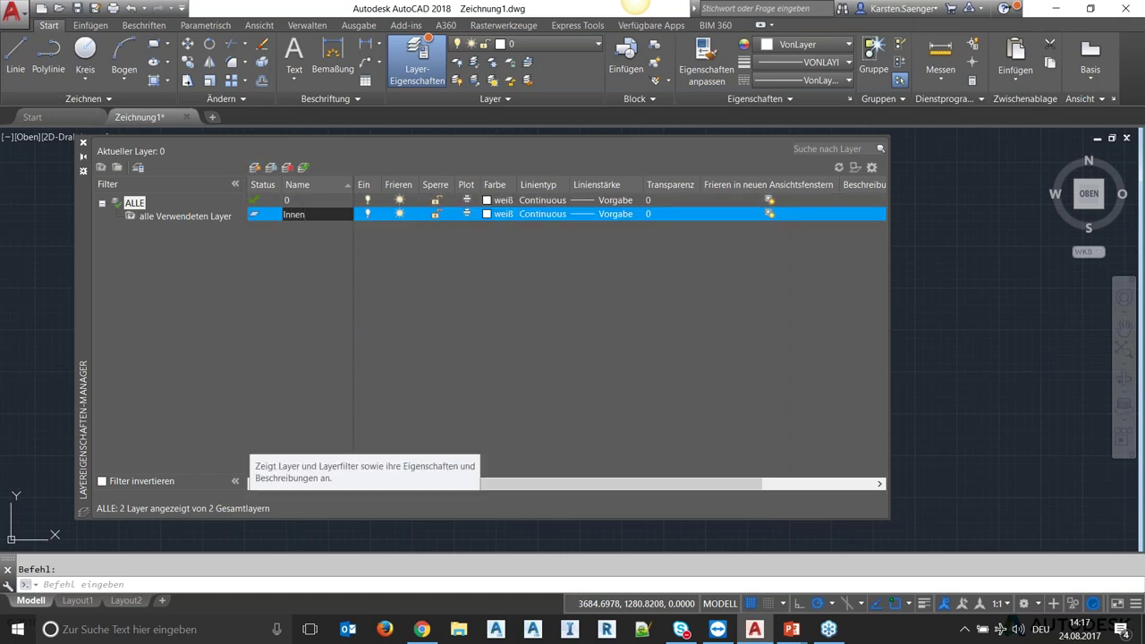
key("Return")
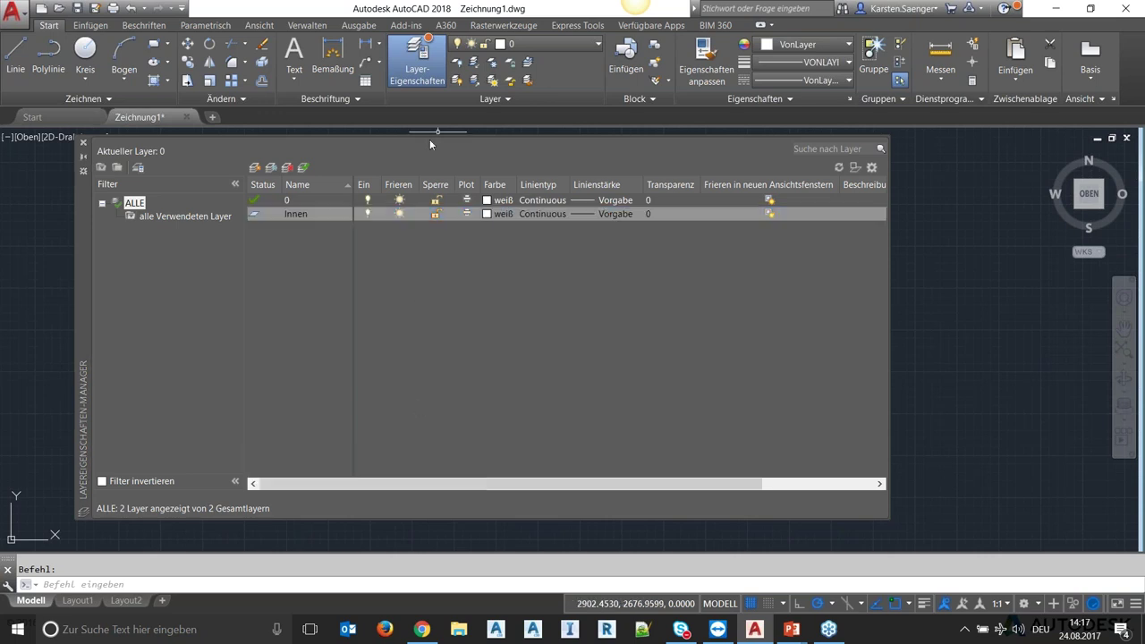
left_click_drag(380, 185, 389, 184)
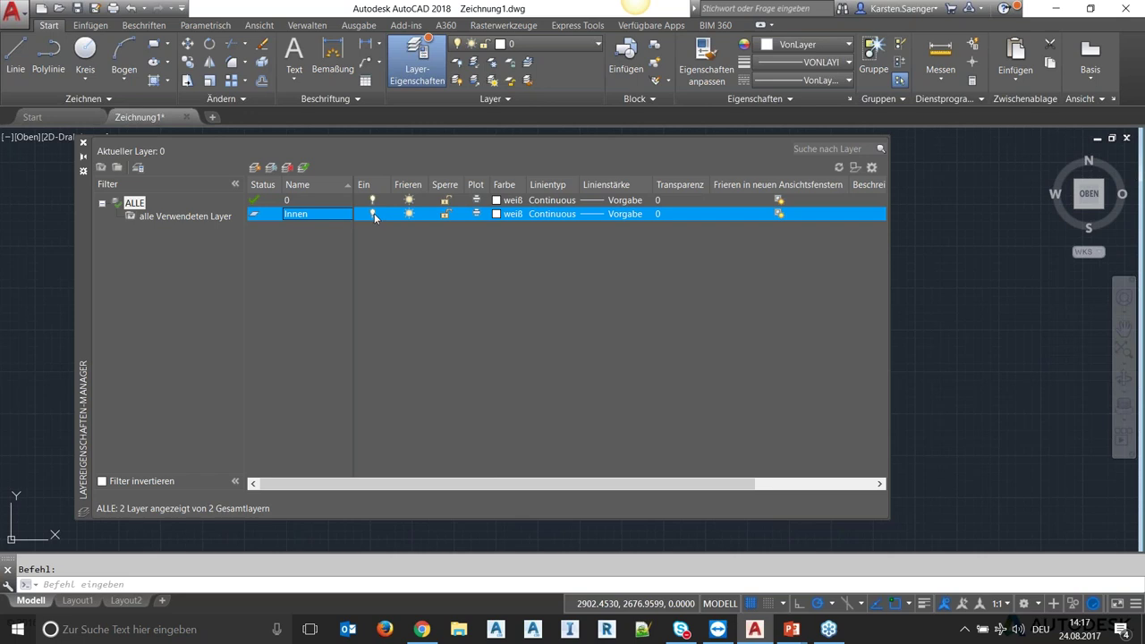
left_click_drag(428, 186, 431, 186)
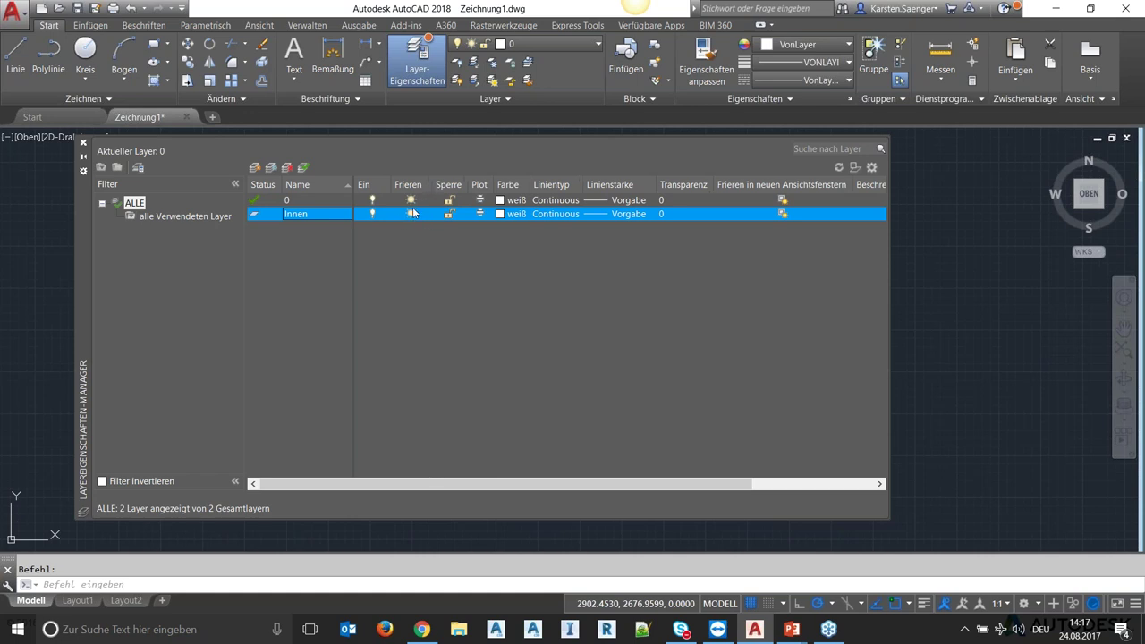
Freeze and thaw the Innen layer, then lock and unlock it
left_click(413, 217)
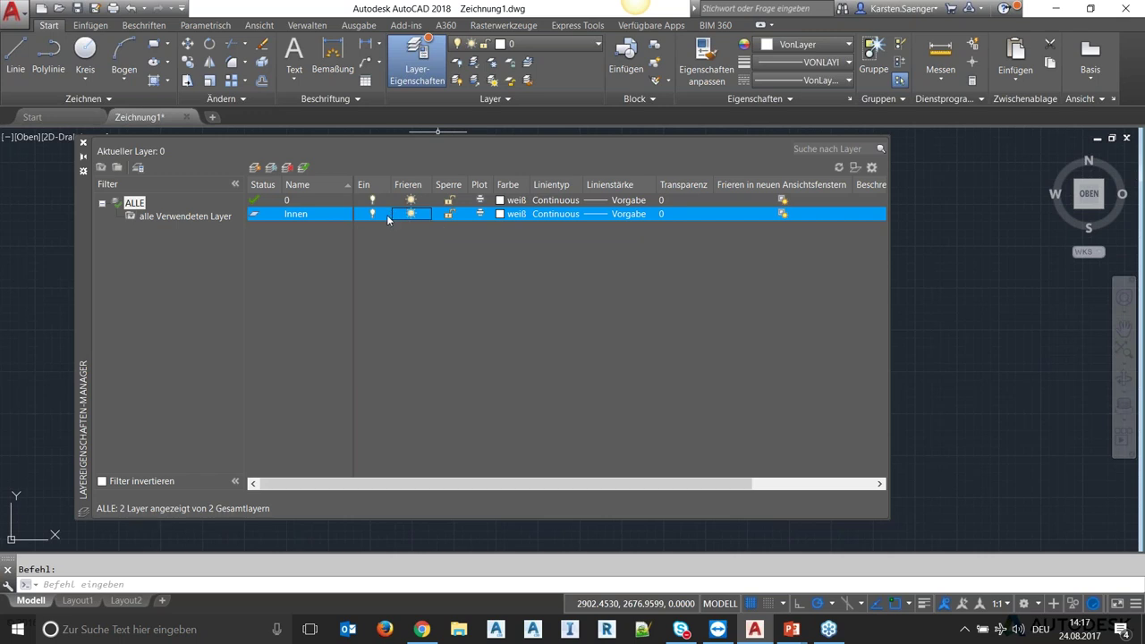
left_click(373, 215)
left_click(410, 213)
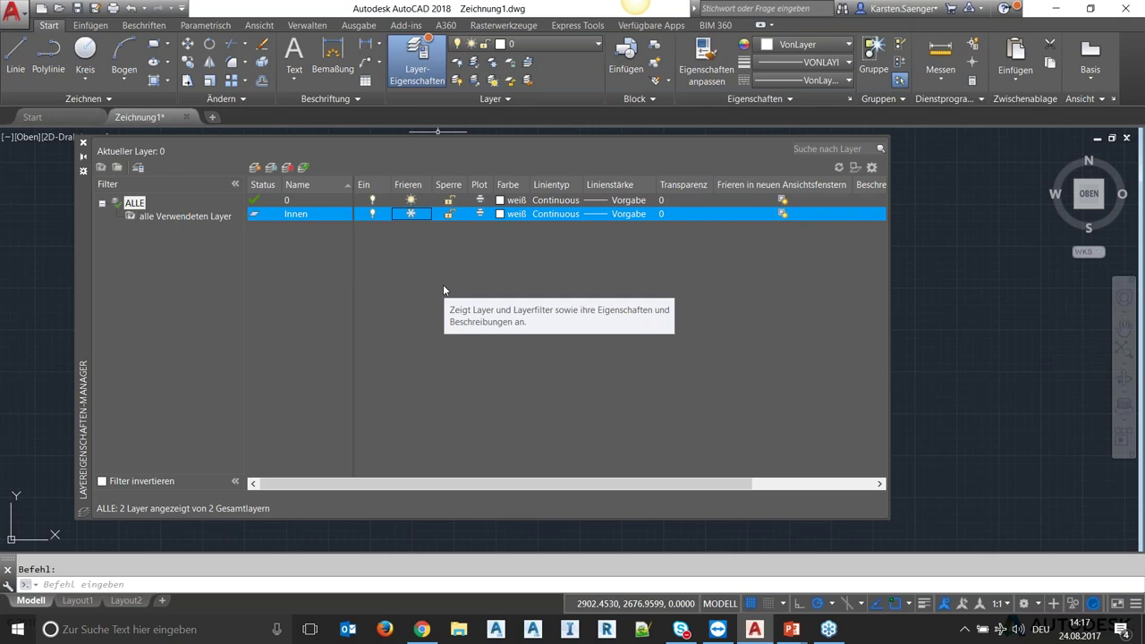
left_click(411, 214)
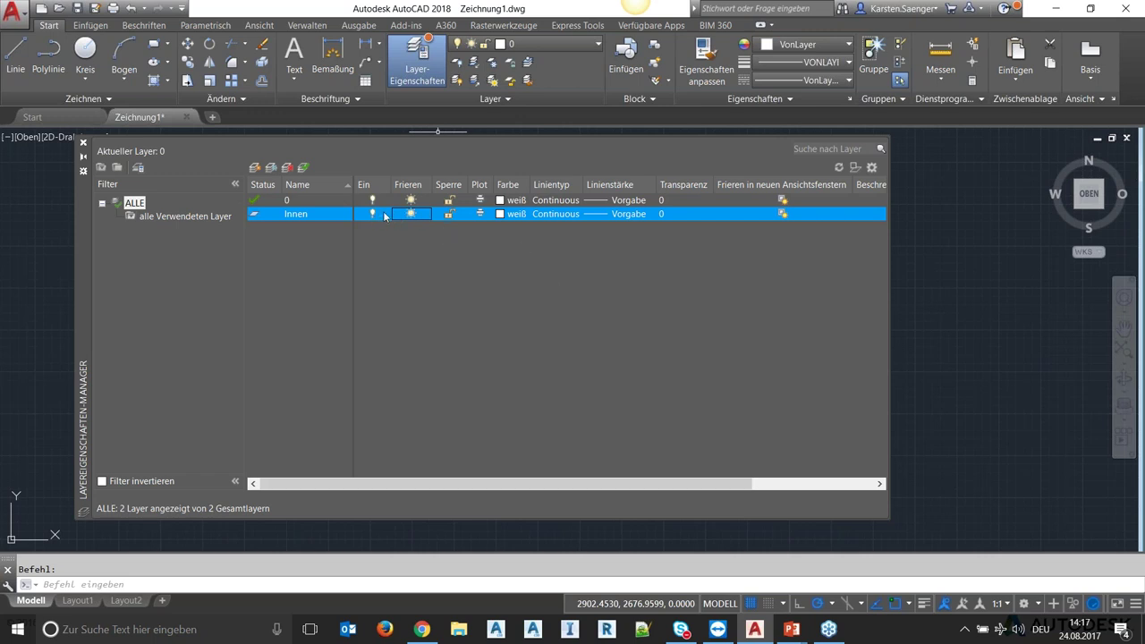
left_click(452, 216)
left_click(451, 216)
Set layer Innen's colour to blue index colour 150
left_click(501, 215)
left_click_drag(511, 178, 399, 156)
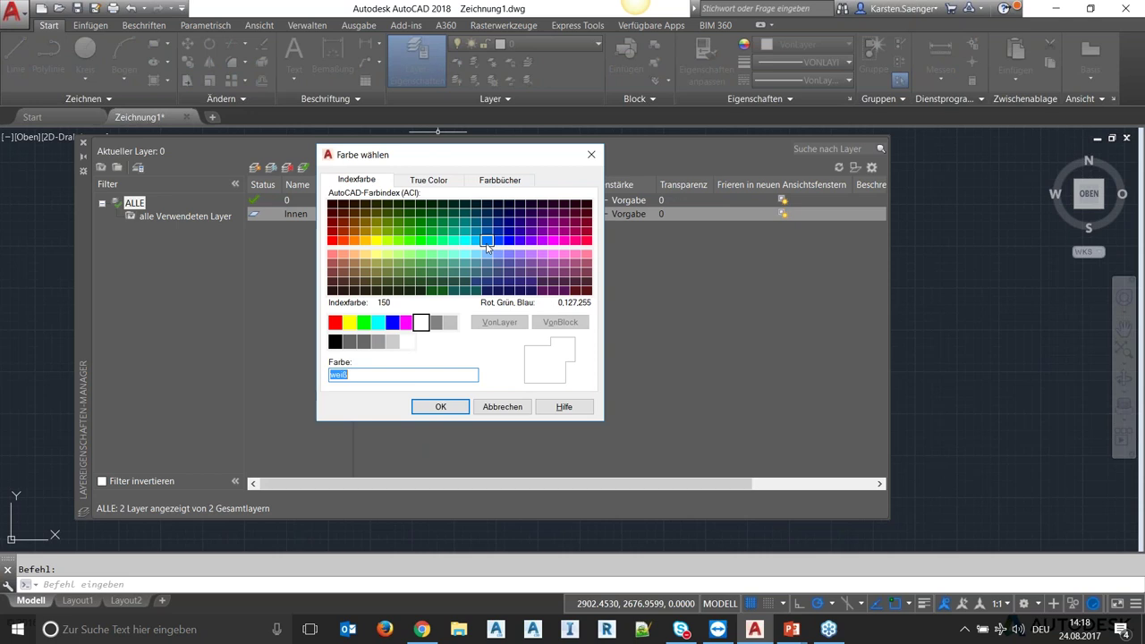
left_click(488, 240)
left_click(447, 408)
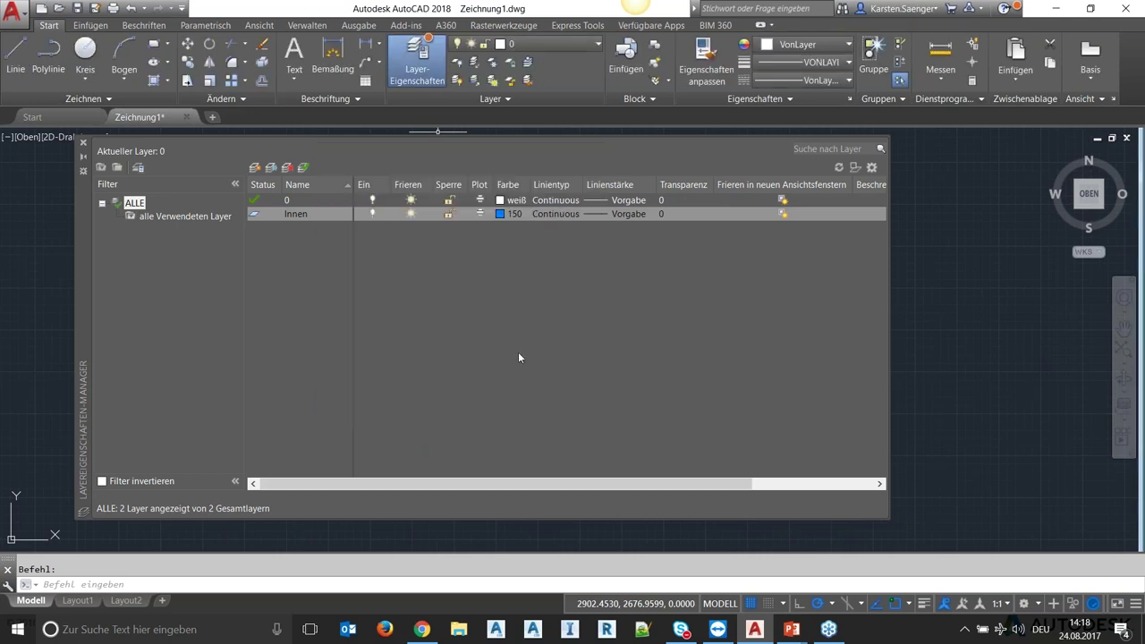
Review Innen's colour on the True Color and Color Books tabs, keeping the blue
left_click(507, 219)
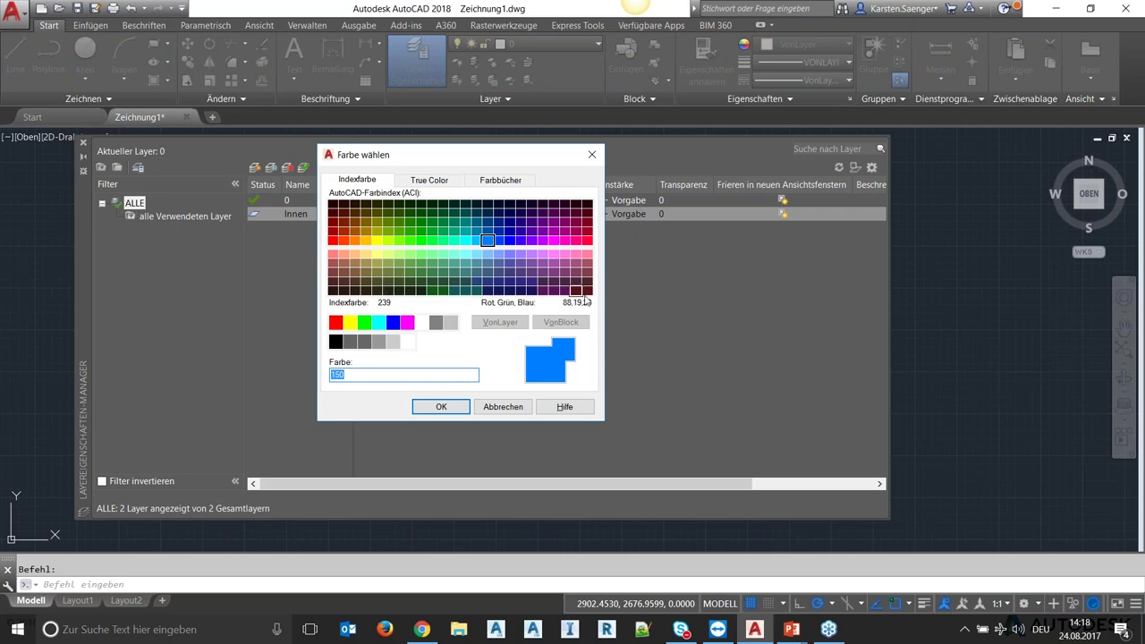
left_click(430, 184)
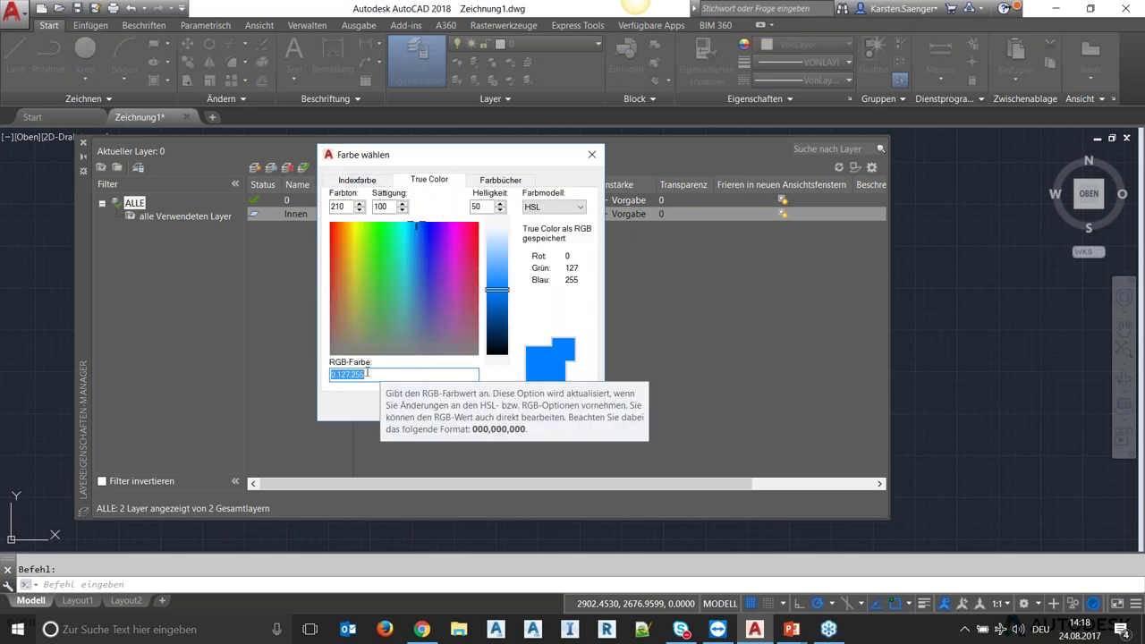
left_click(501, 181)
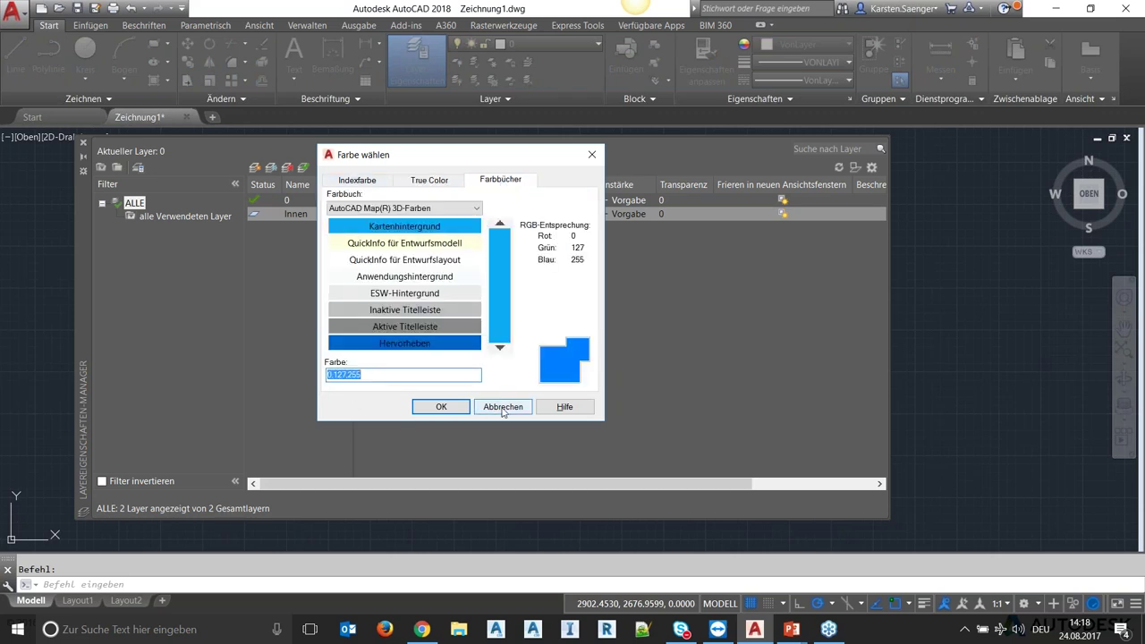
left_click(344, 179)
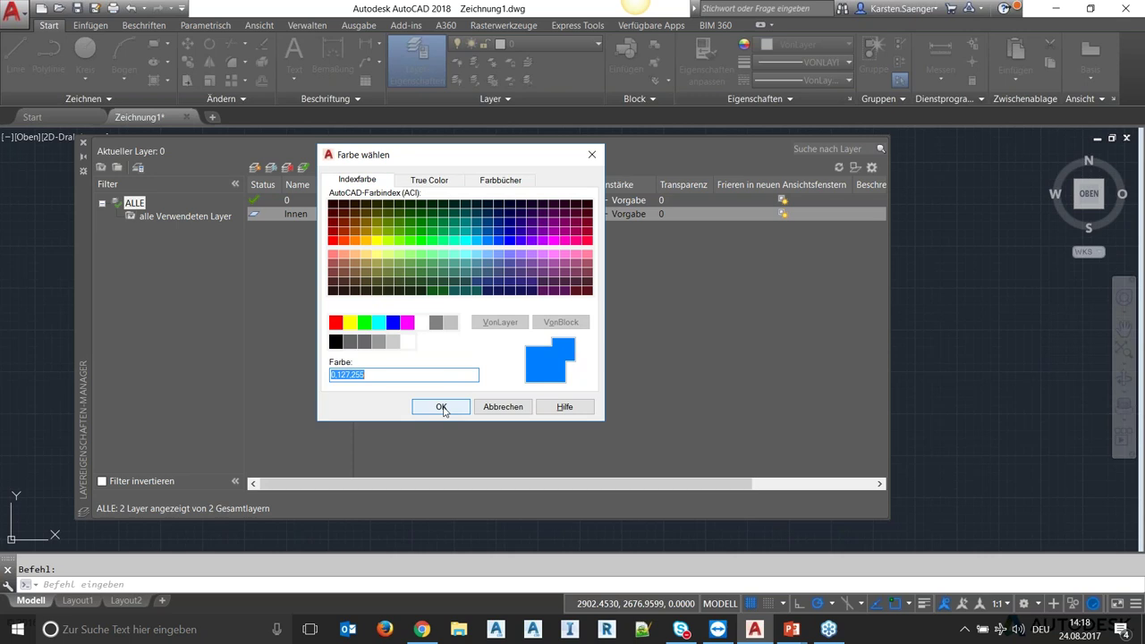
left_click(441, 407)
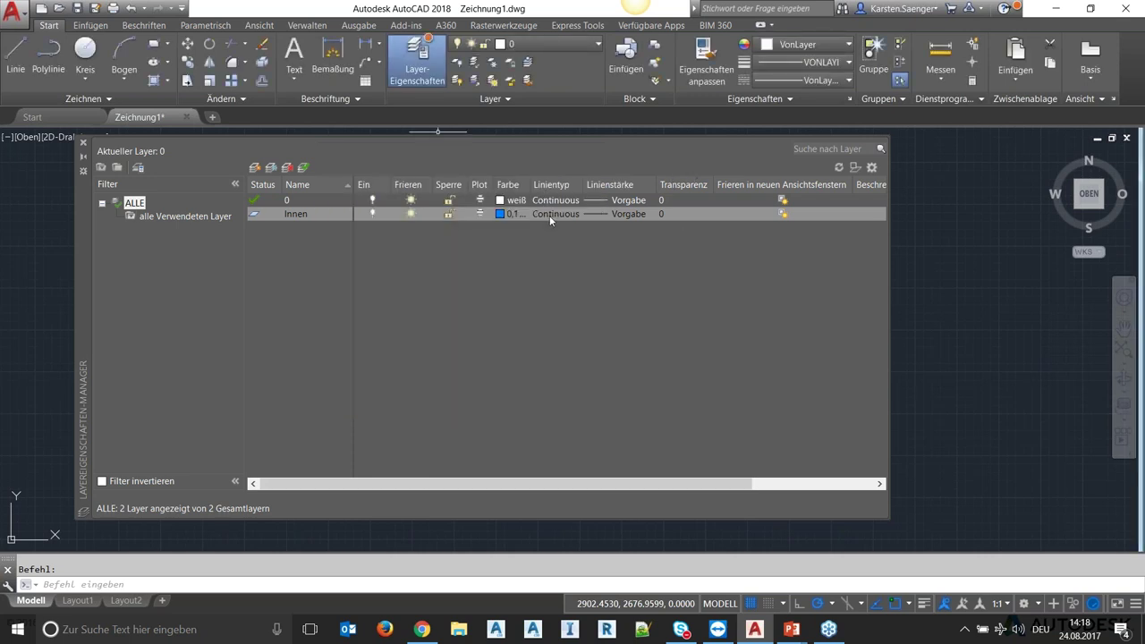
Give layer Innen a 2.00 mm lineweight
left_click(612, 214)
scroll(662, 282, "down", 2)
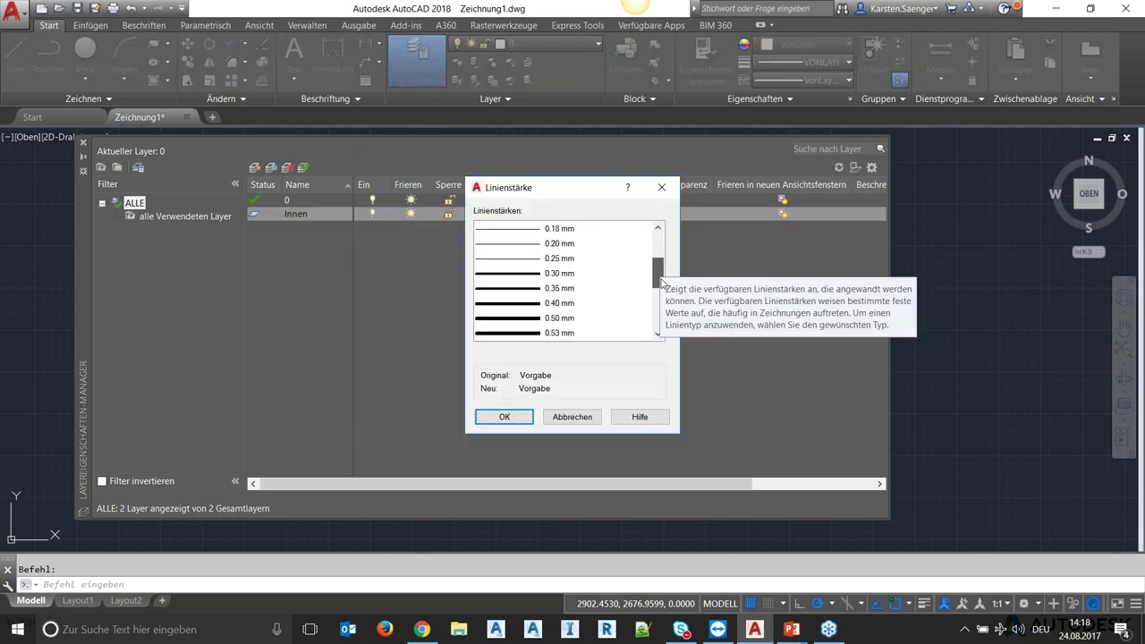
scroll(662, 282, "down", 4)
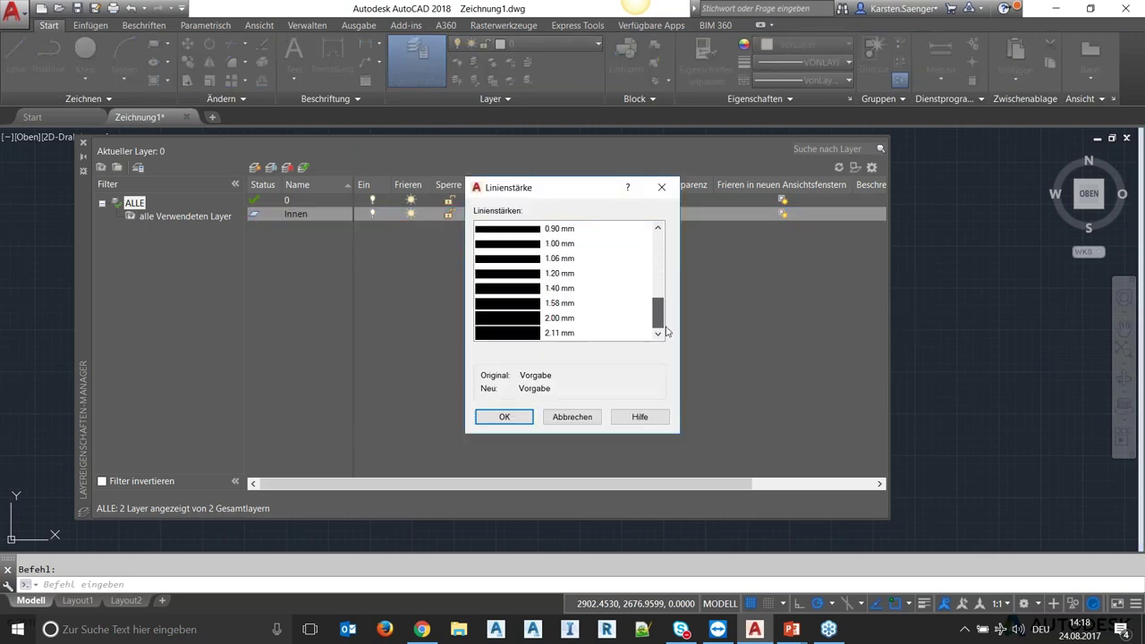
left_click(507, 316)
left_click(503, 416)
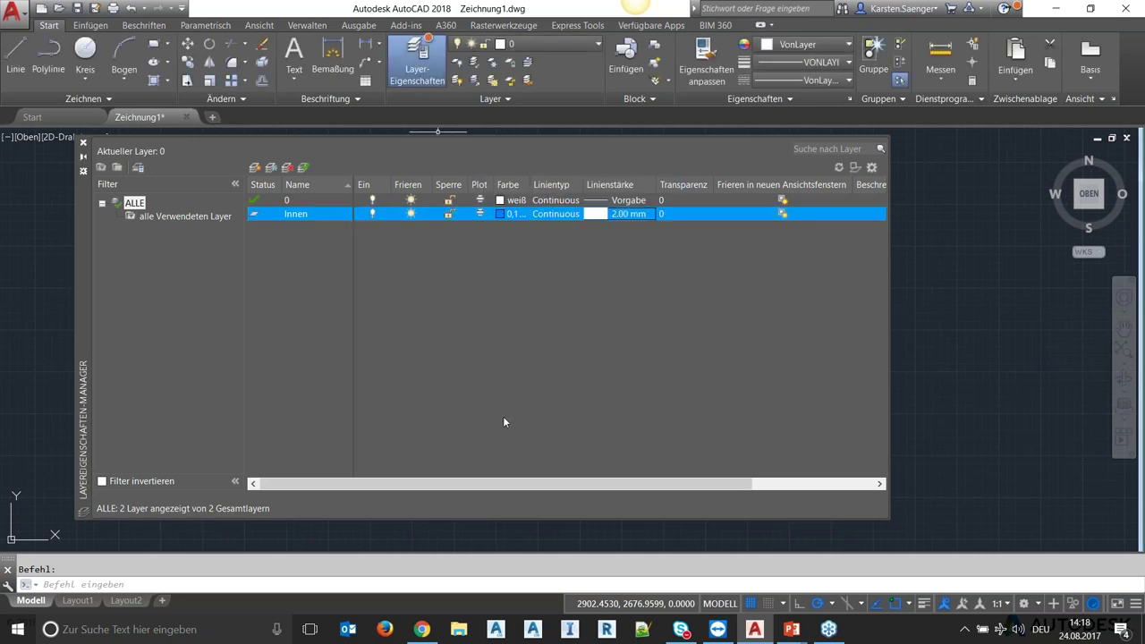
Draw a vertical line on layer 0 and switch on lineweight display
left_click(15, 56)
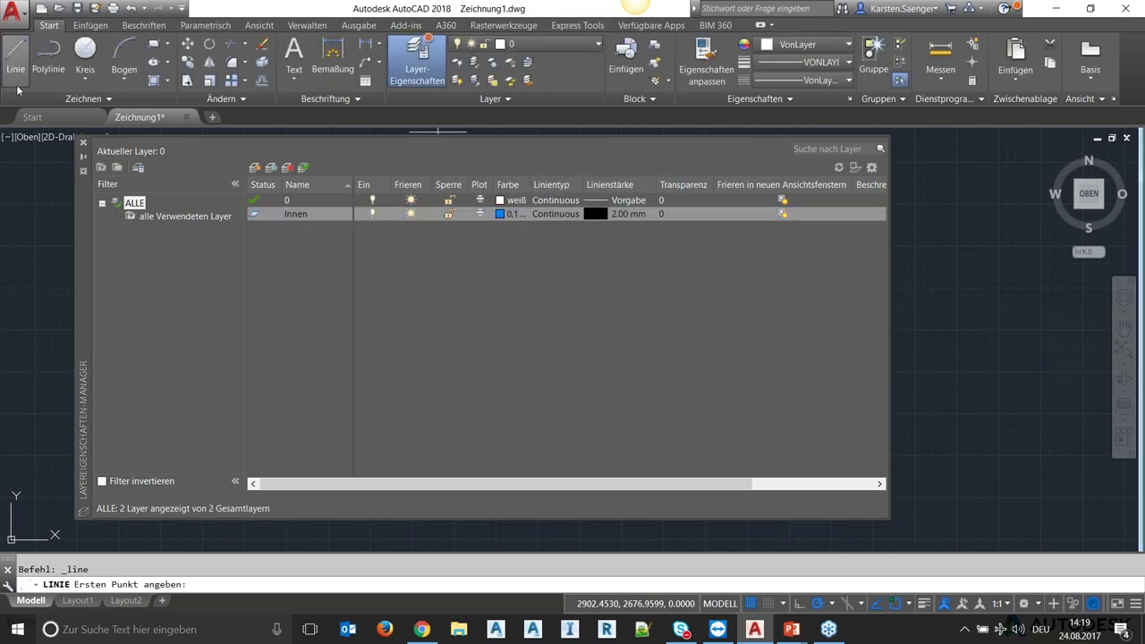
left_click(39, 403)
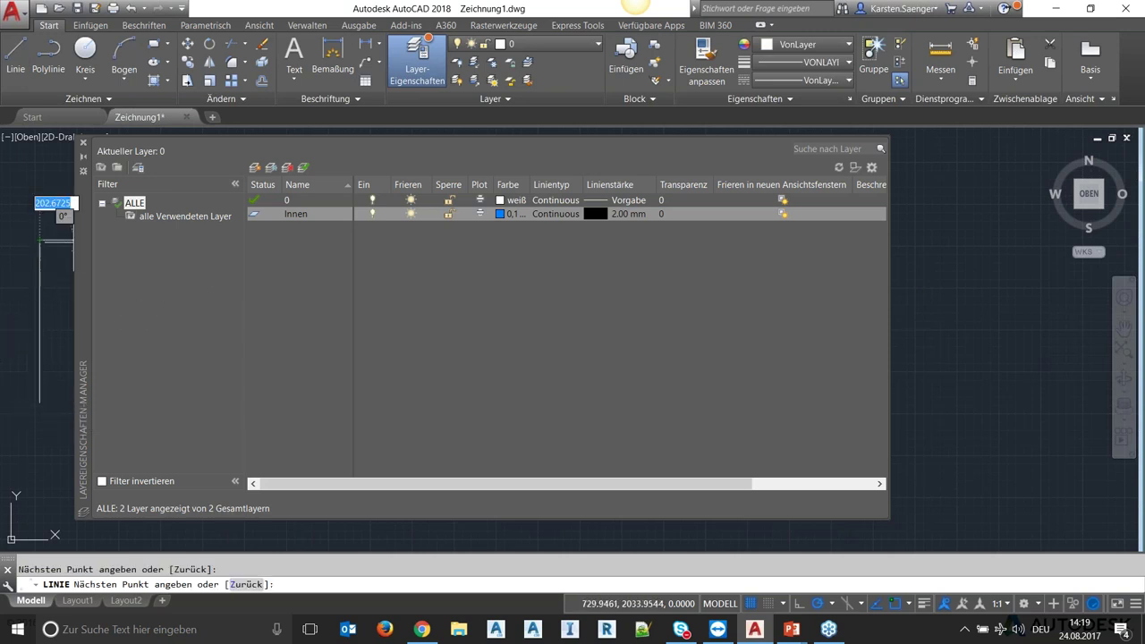
key("Return")
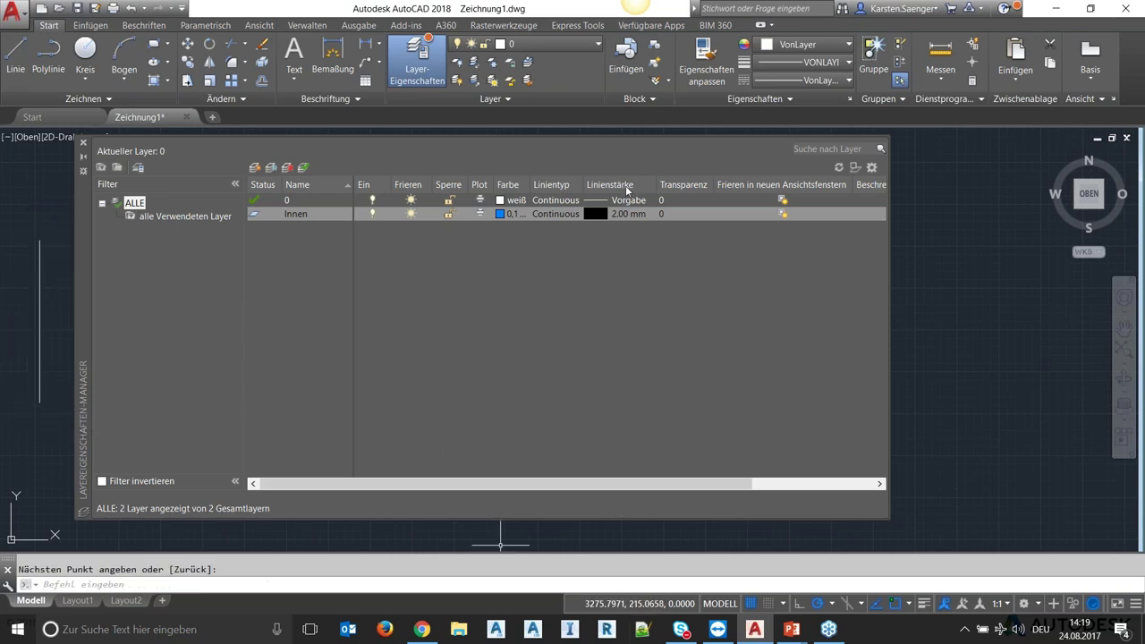
left_click(1134, 604)
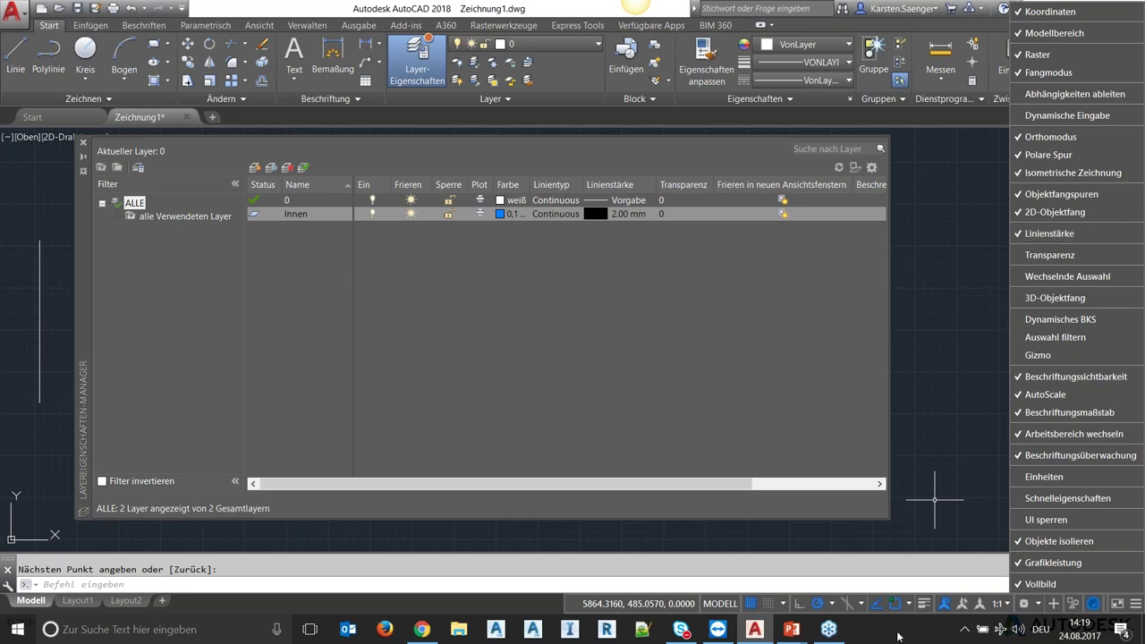
left_click(900, 637)
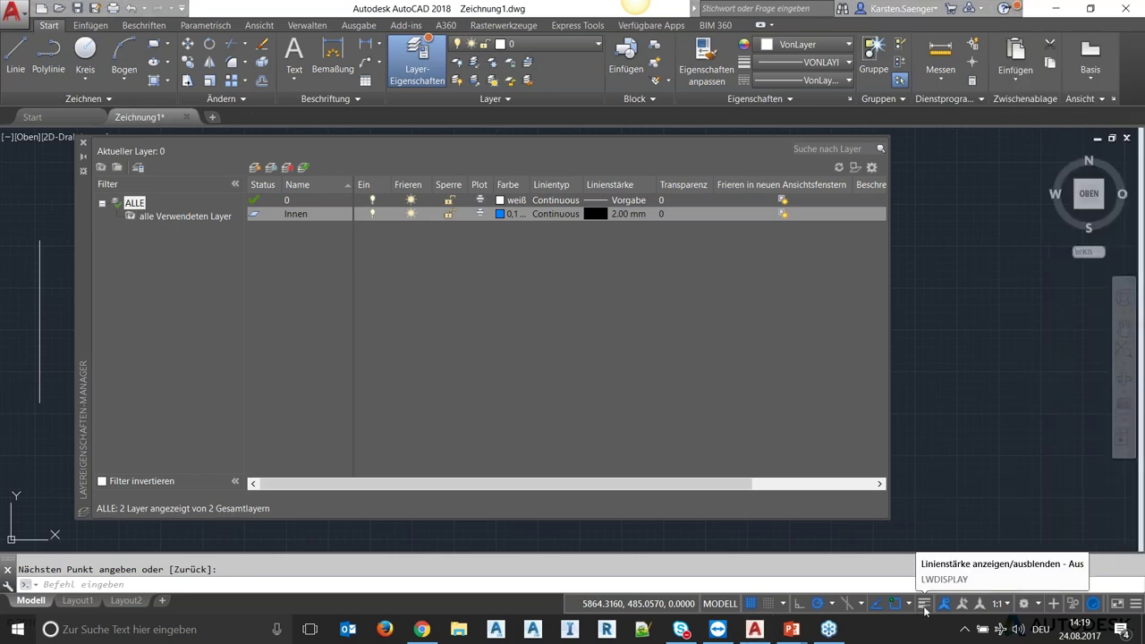
left_click(924, 605)
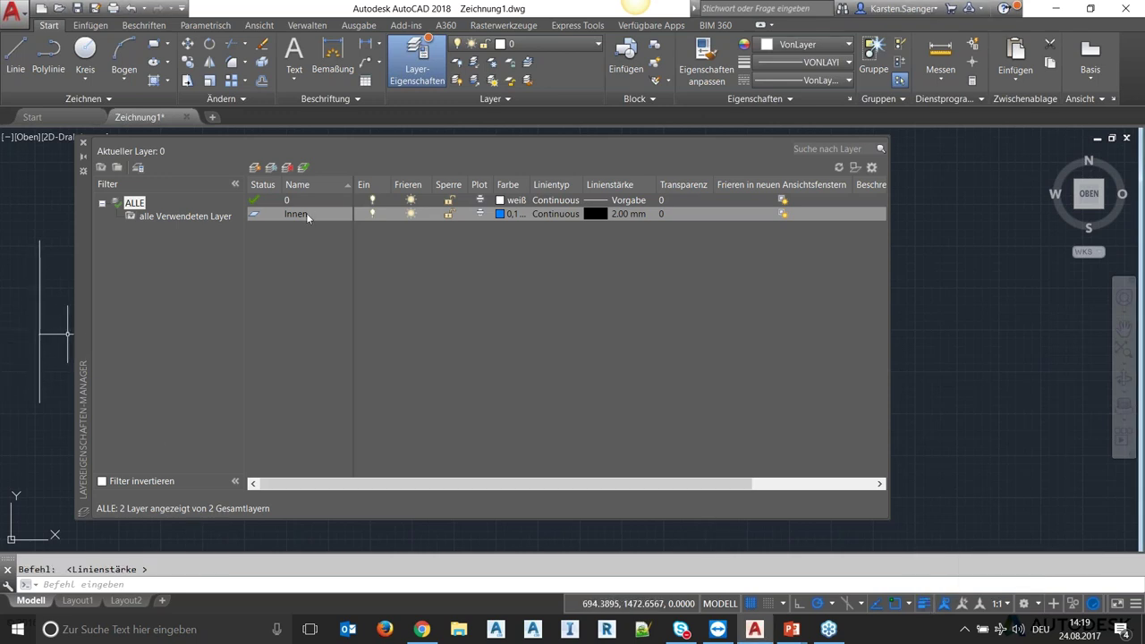
Make Innen the current layer and draw a blue vertical line on it
left_click(253, 216)
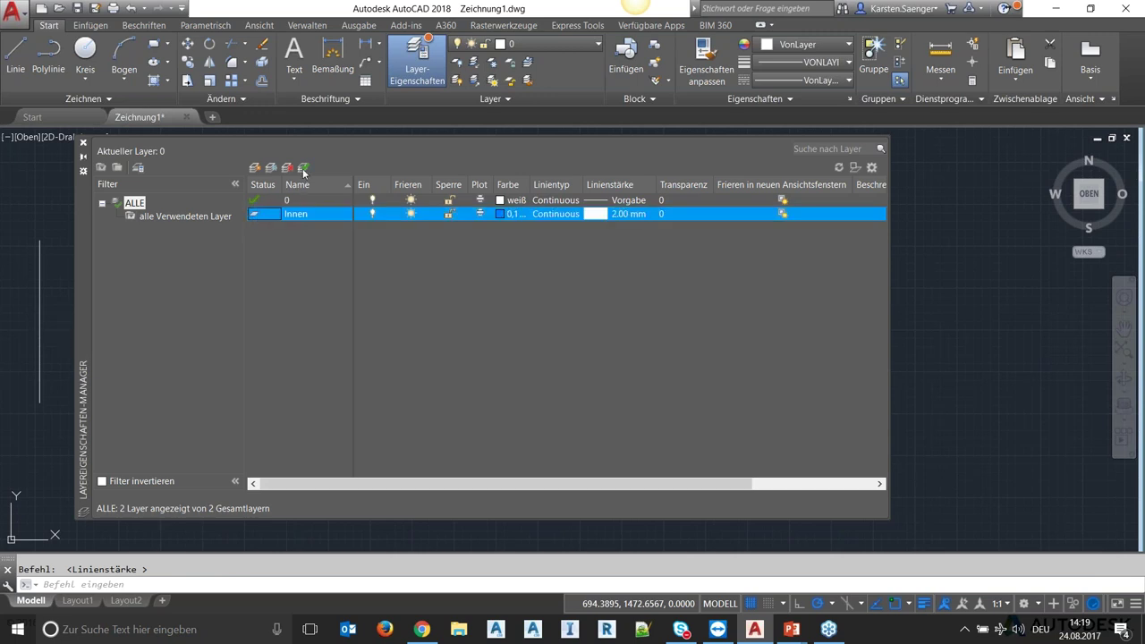
left_click(304, 170)
left_click(15, 54)
left_click(59, 424)
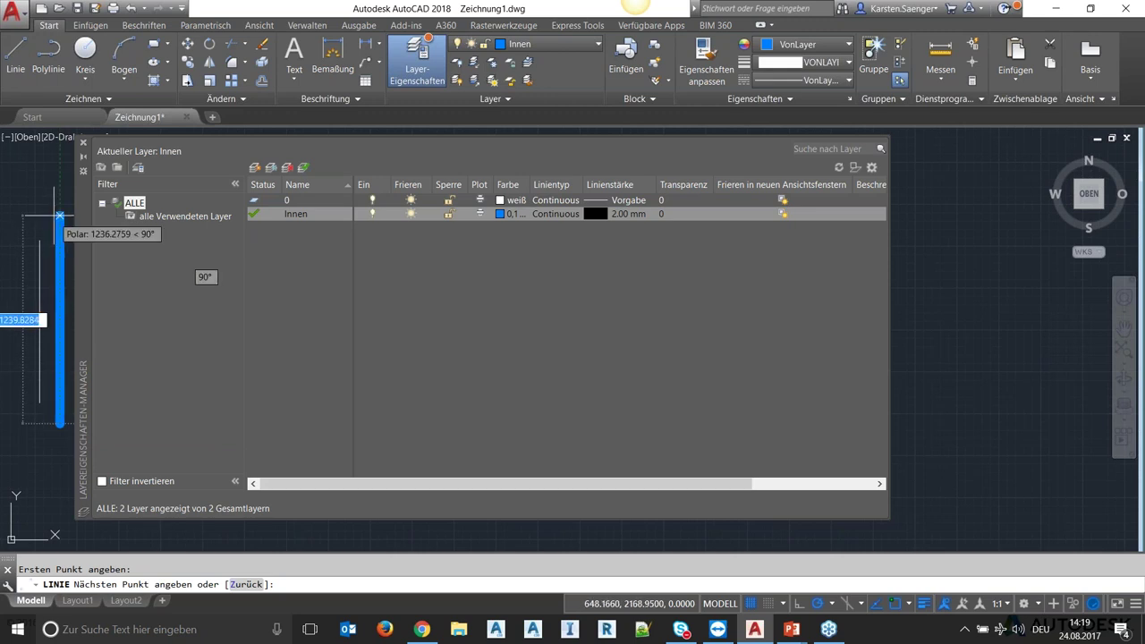
left_click(59, 215)
key("Return")
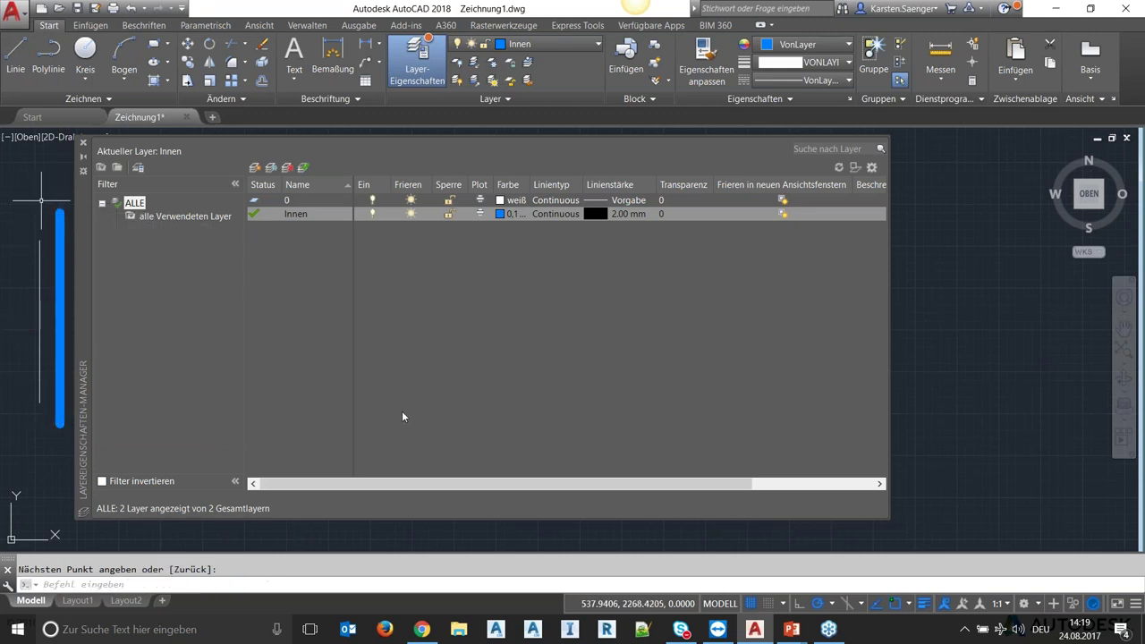
Turn lineweight display off and leave Innen's transparency at 0
left_click(925, 604)
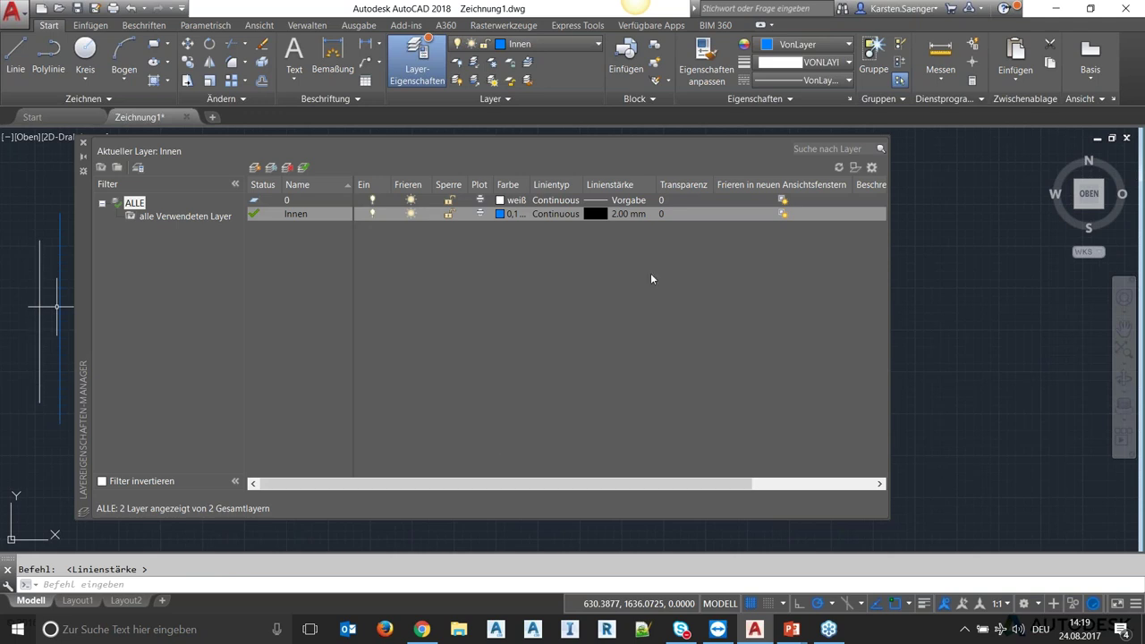
left_click(672, 214)
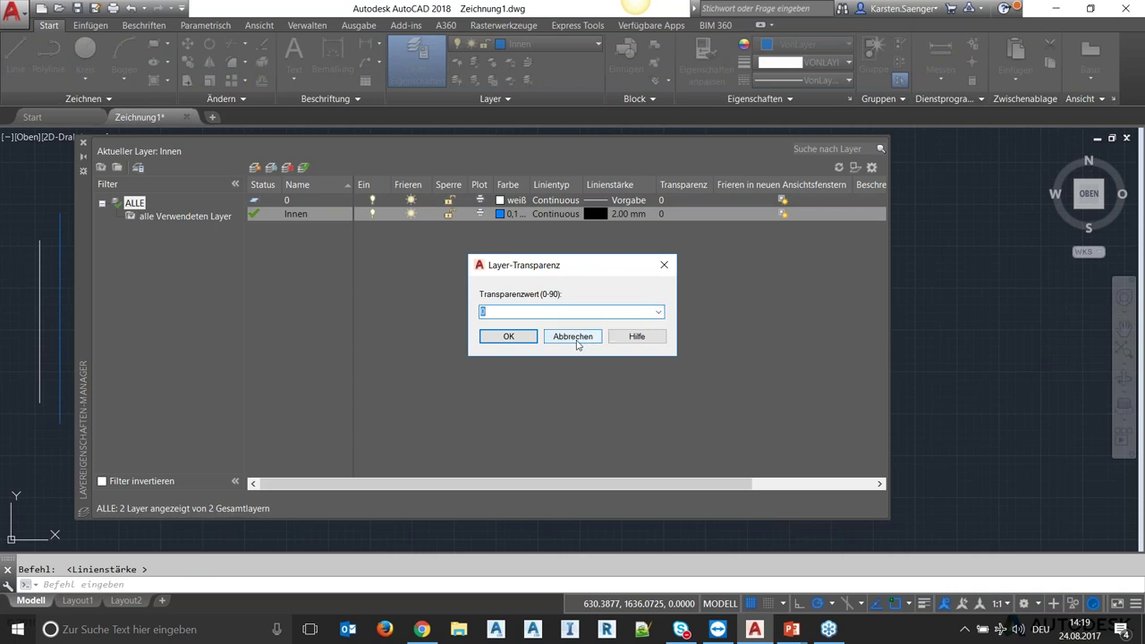
left_click(575, 337)
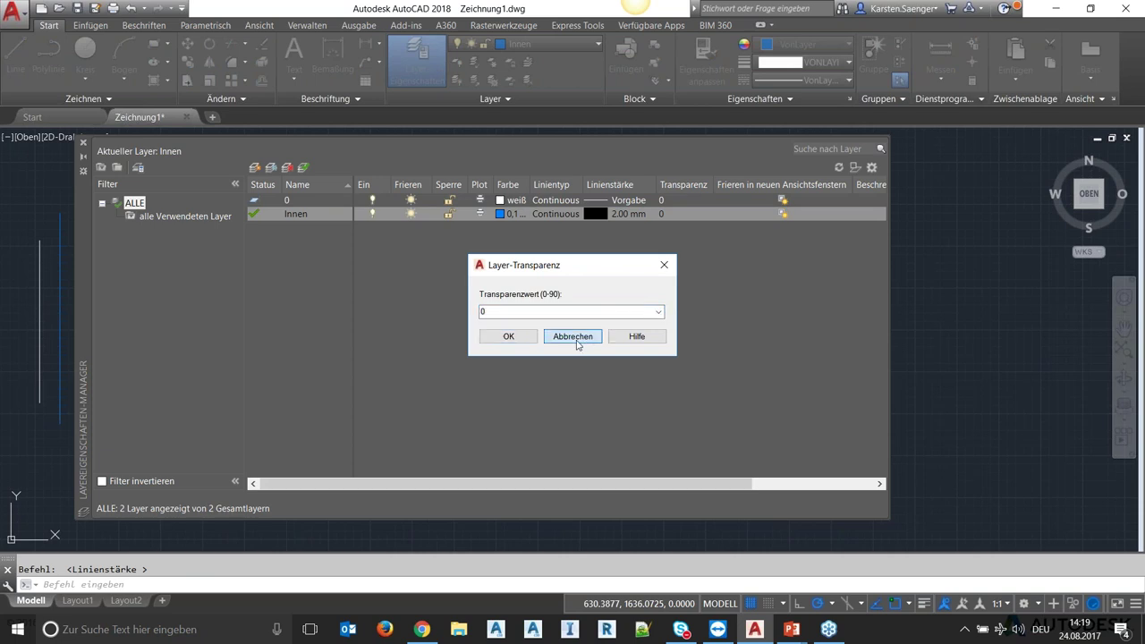
left_click_drag(693, 483, 644, 478)
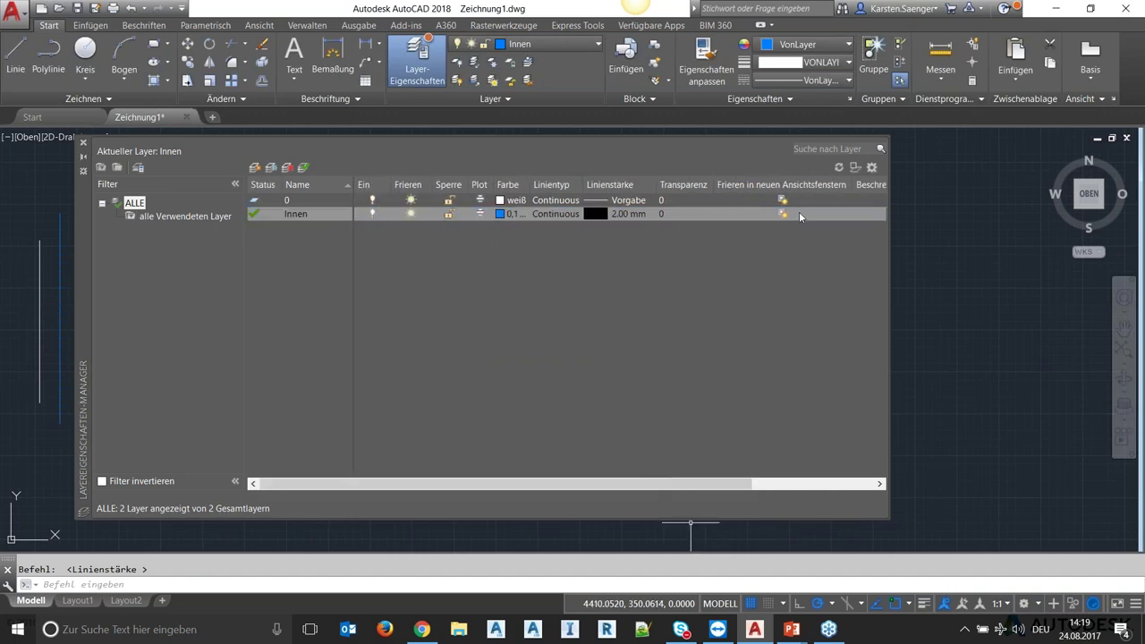
Open Innen's linetype selection and pick GRENZE1 from the acadiso.lin load list
left_click(544, 213)
mouse_move(630, 269)
left_mouse_down()
mouse_move(411, 208)
mouse_move(403, 161)
left_mouse_up()
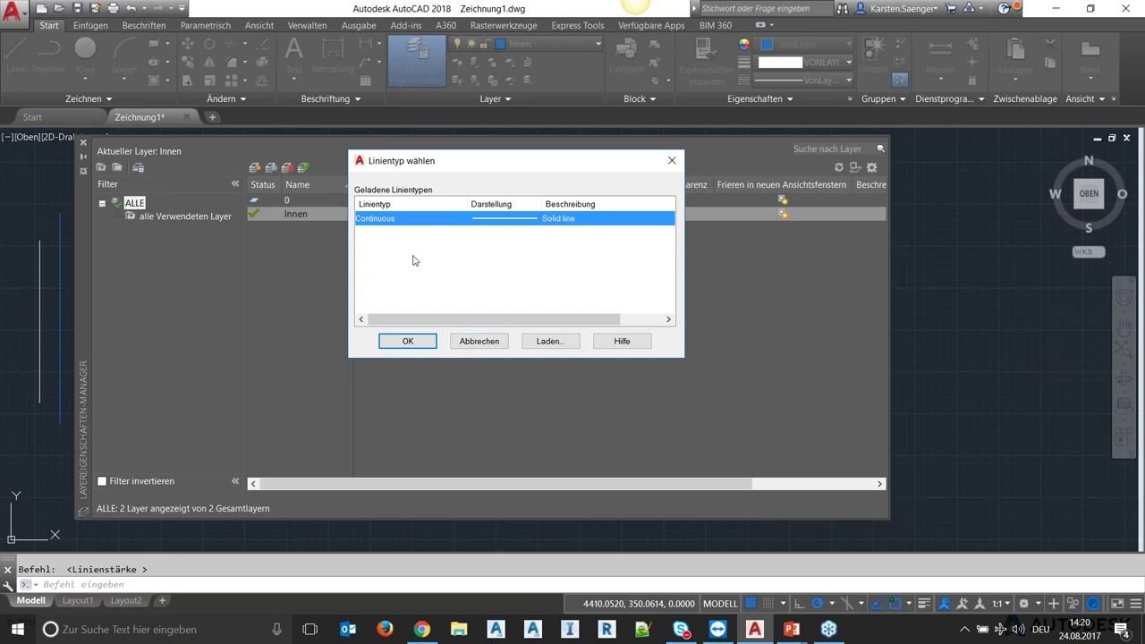
left_click(541, 341)
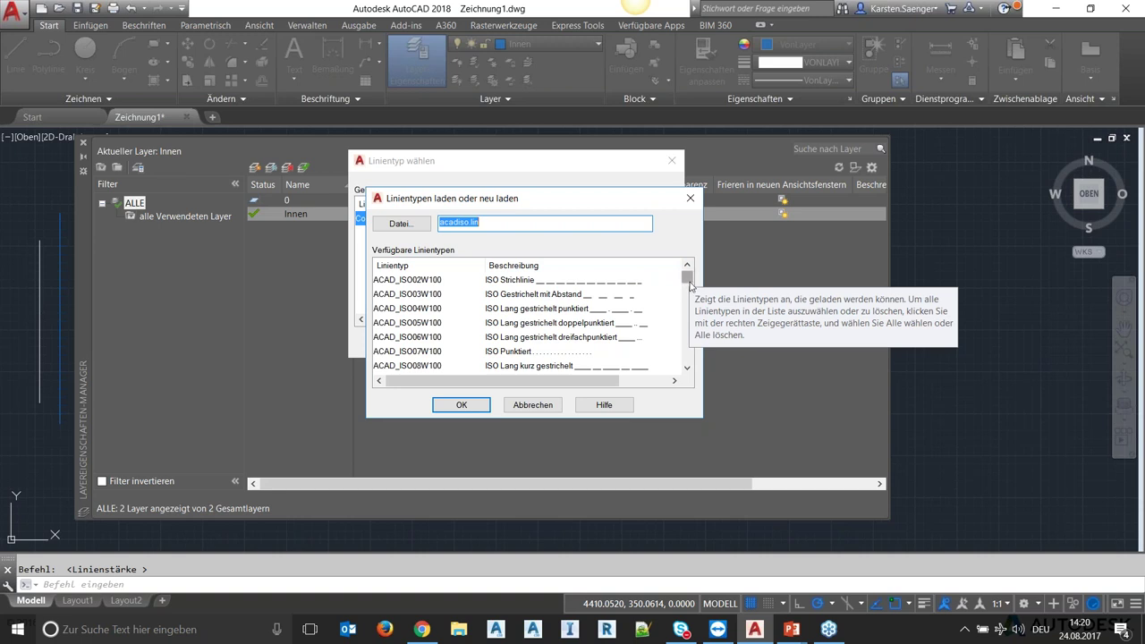
mouse_move(690, 283)
left_mouse_down()
mouse_move(691, 305)
mouse_move(690, 273)
left_mouse_up()
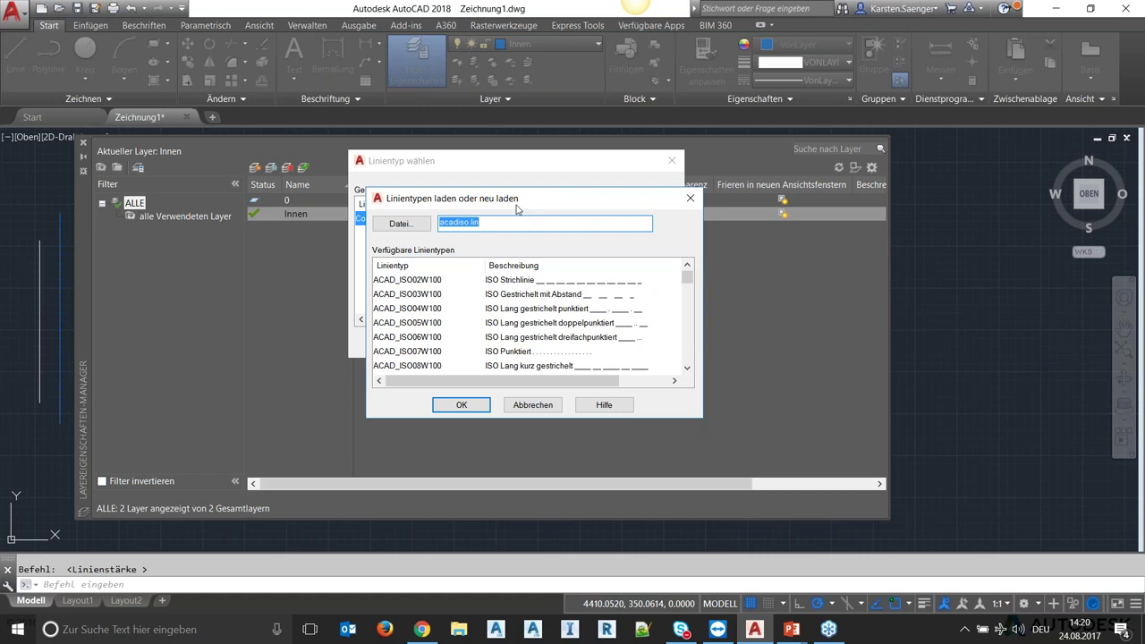
scroll(435, 339, "down", 1)
scroll(435, 338, "down", 2)
scroll(412, 351, "down", 1)
scroll(411, 351, "down", 2)
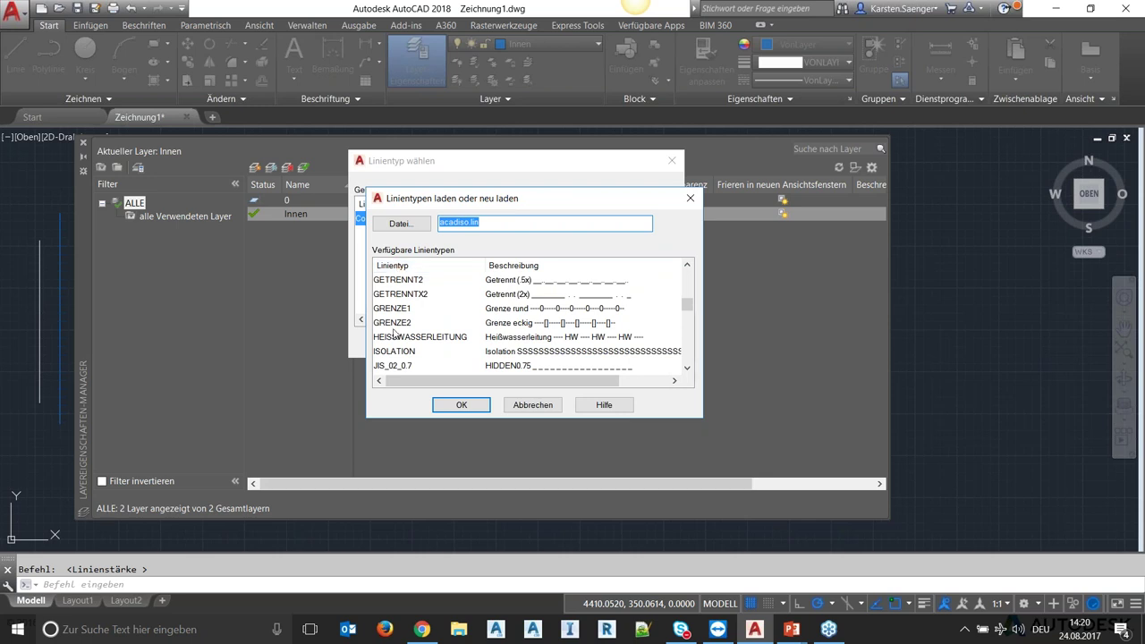
left_click(395, 309)
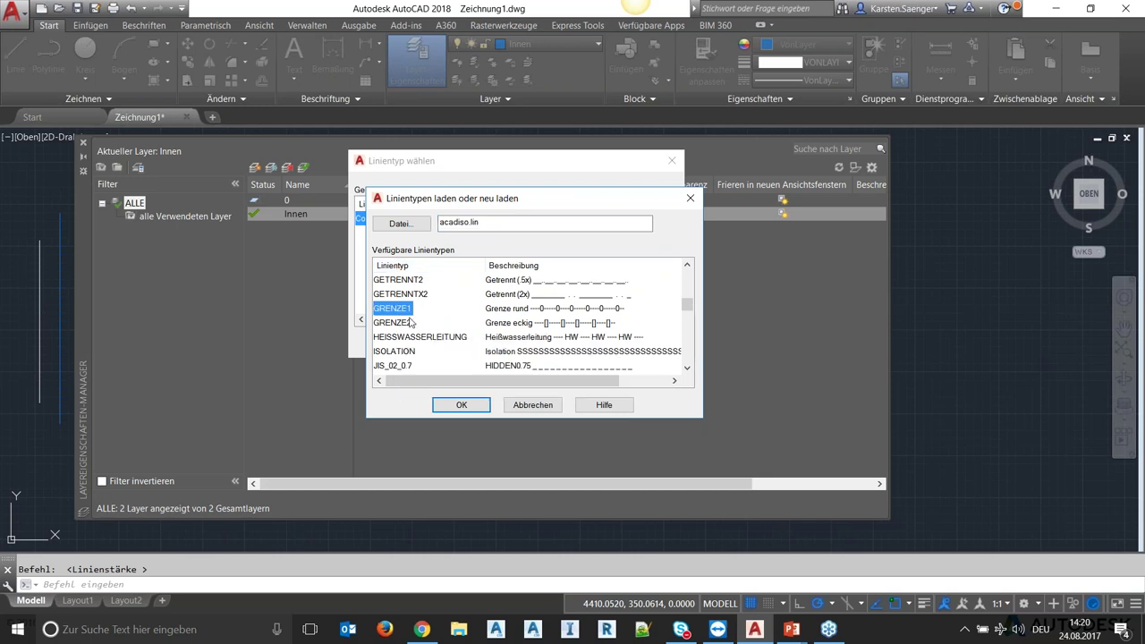
Add PUNKT and STRICHLINIE, load all three linetypes, and select PUNKT for Innen
scroll(403, 322, "down", 1)
scroll(412, 336, "down", 4)
scroll(411, 336, "down", 1)
scroll(392, 368, "down", 1)
left_click(395, 297)
scroll(417, 359, "down", 2)
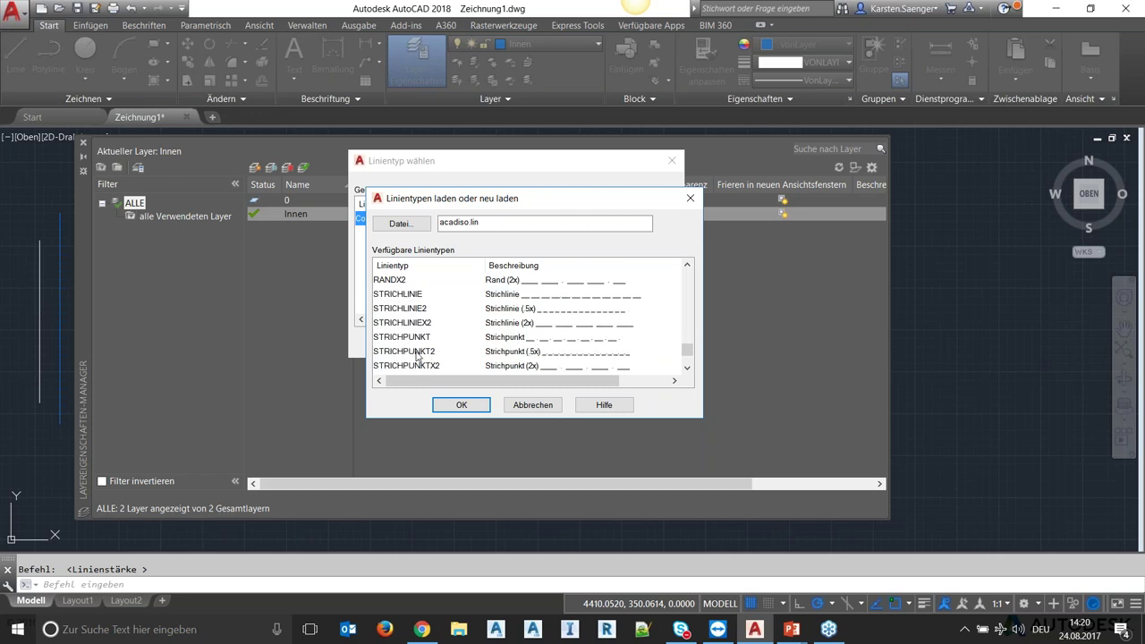
left_click(417, 295)
left_click(465, 403)
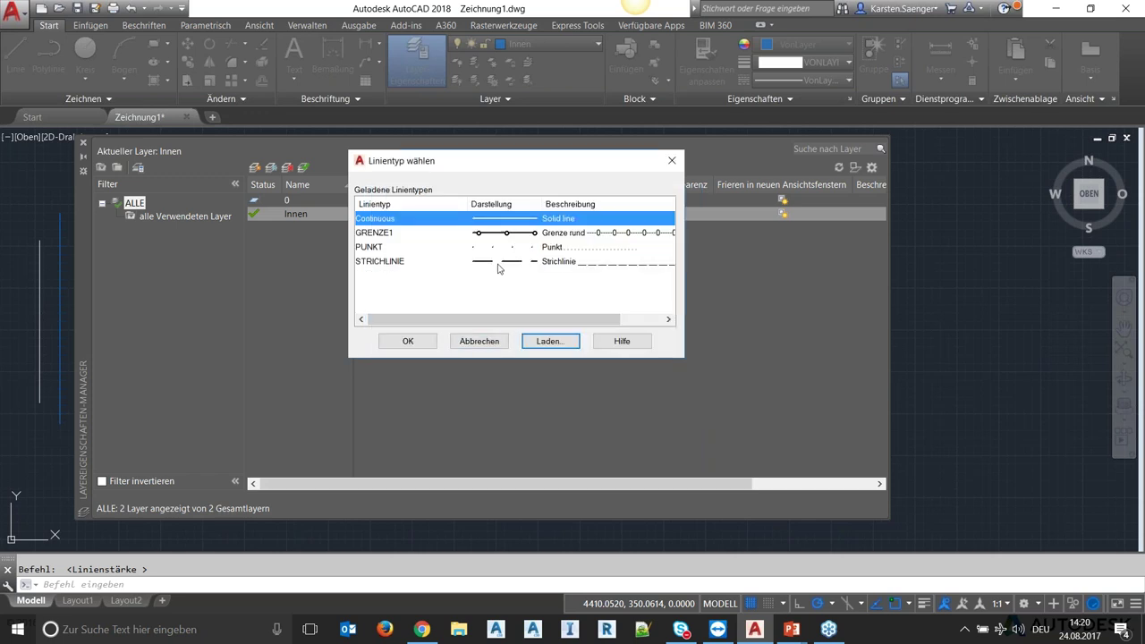
left_click(374, 247)
Confirm PUNKT as Innen's linetype and create a new layer named Außen
left_click(408, 341)
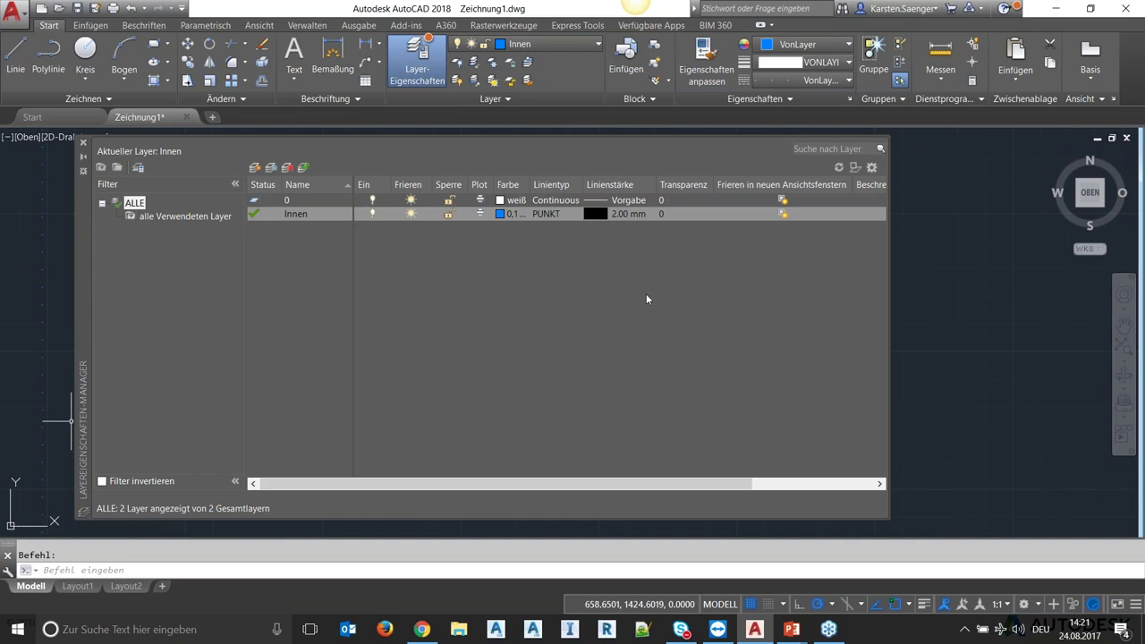
left_click(255, 169)
type("Auße")
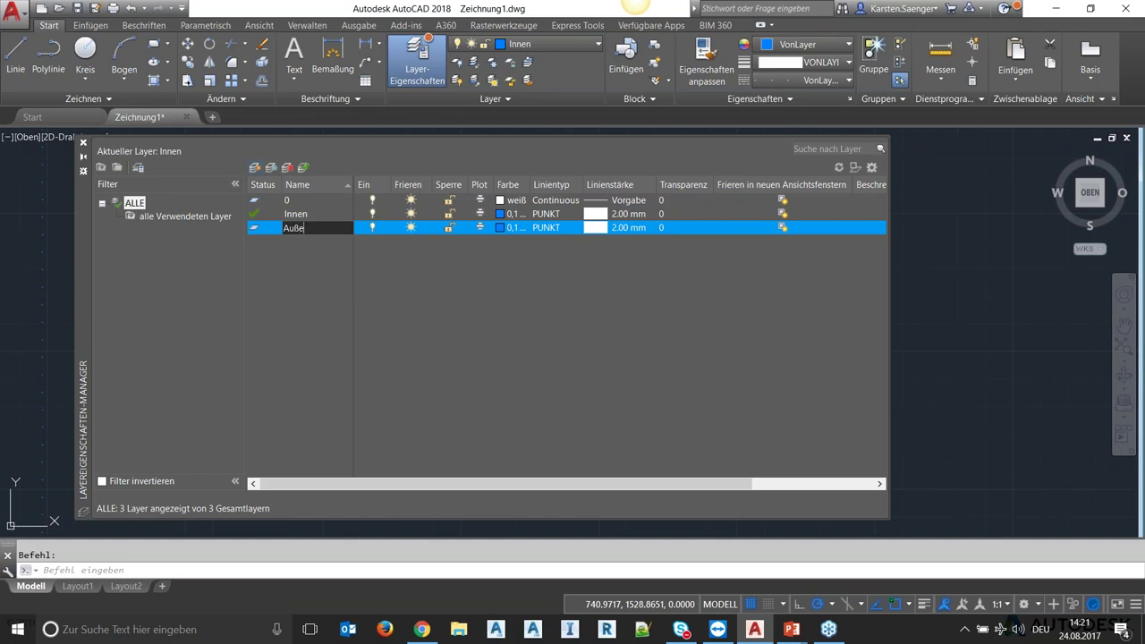
key("Return")
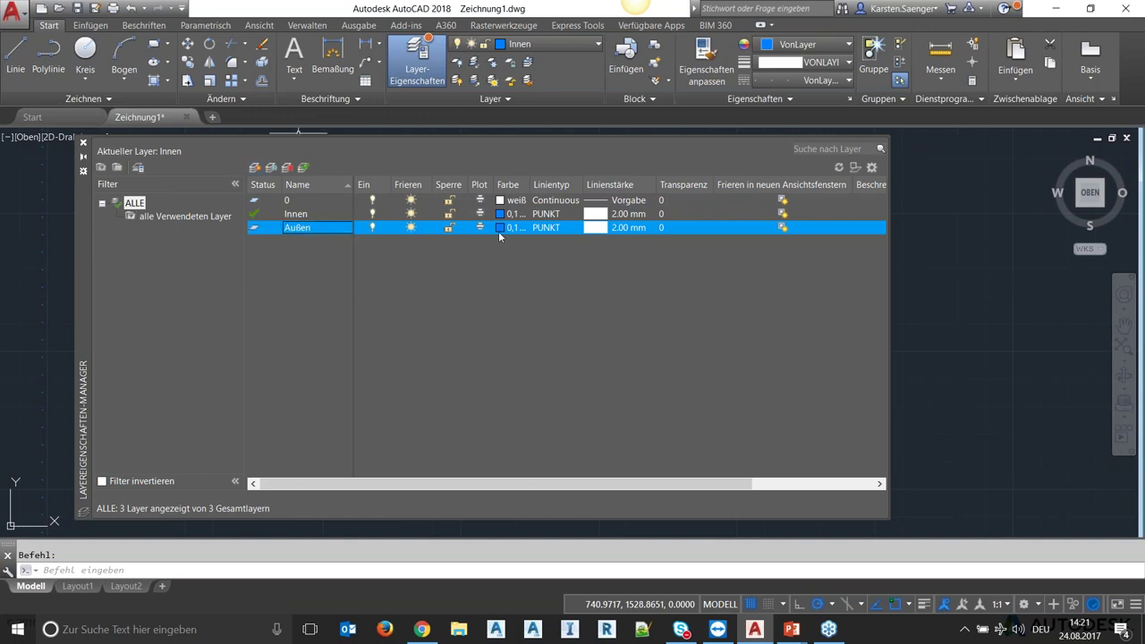
left_click(498, 229)
Set layer Außen's colour to bright green and bring the AutoCAD LT window back
left_click(369, 237)
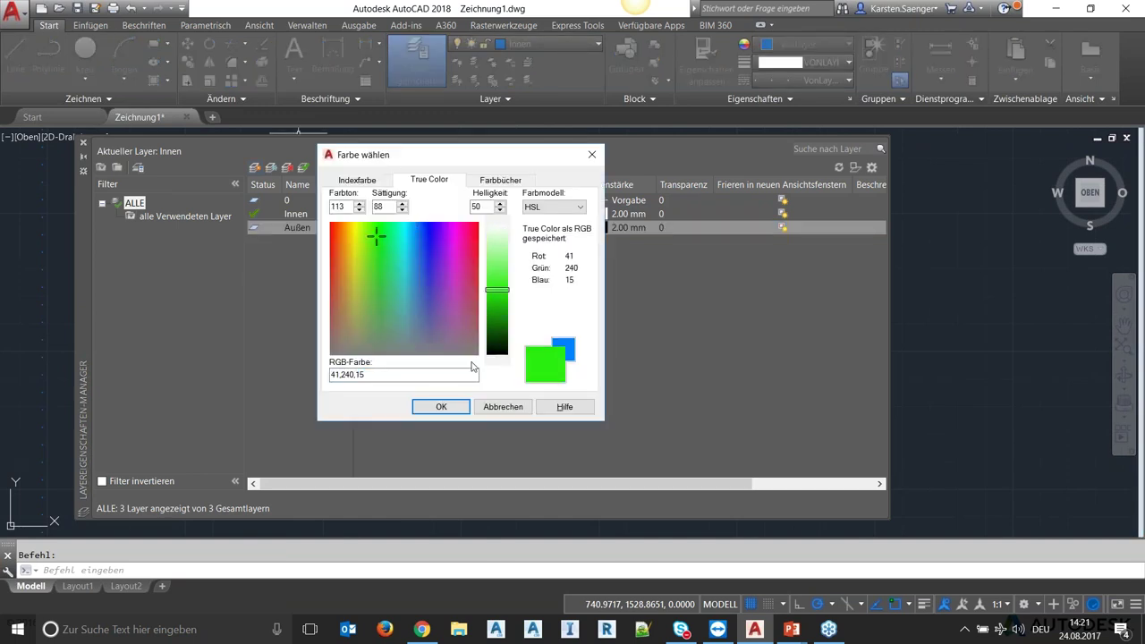
left_click(443, 407)
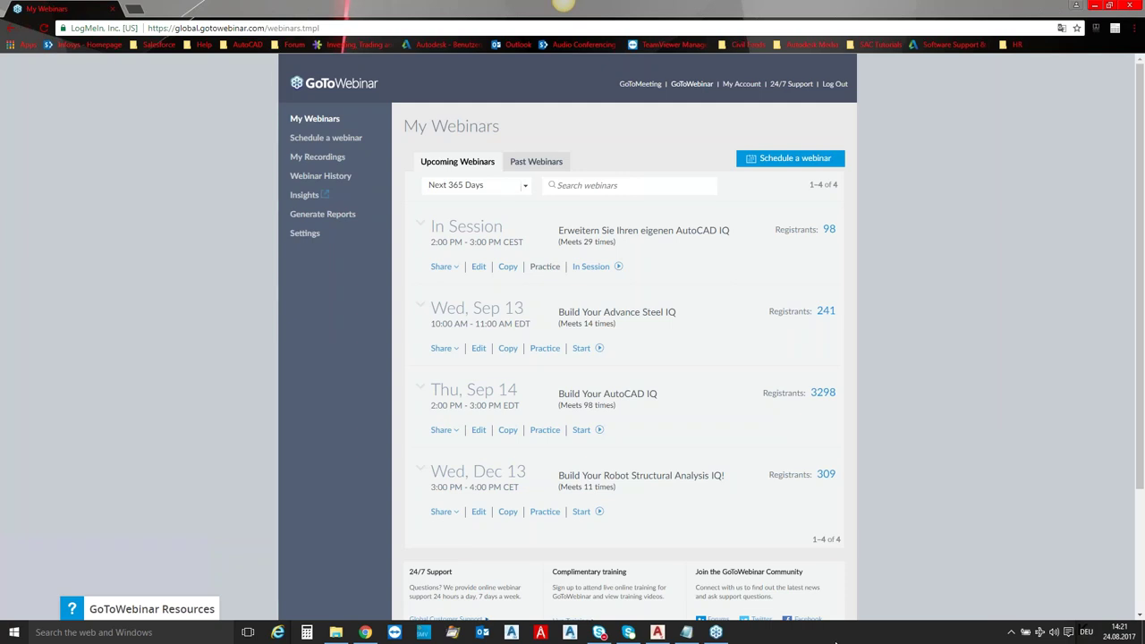
left_click(656, 633)
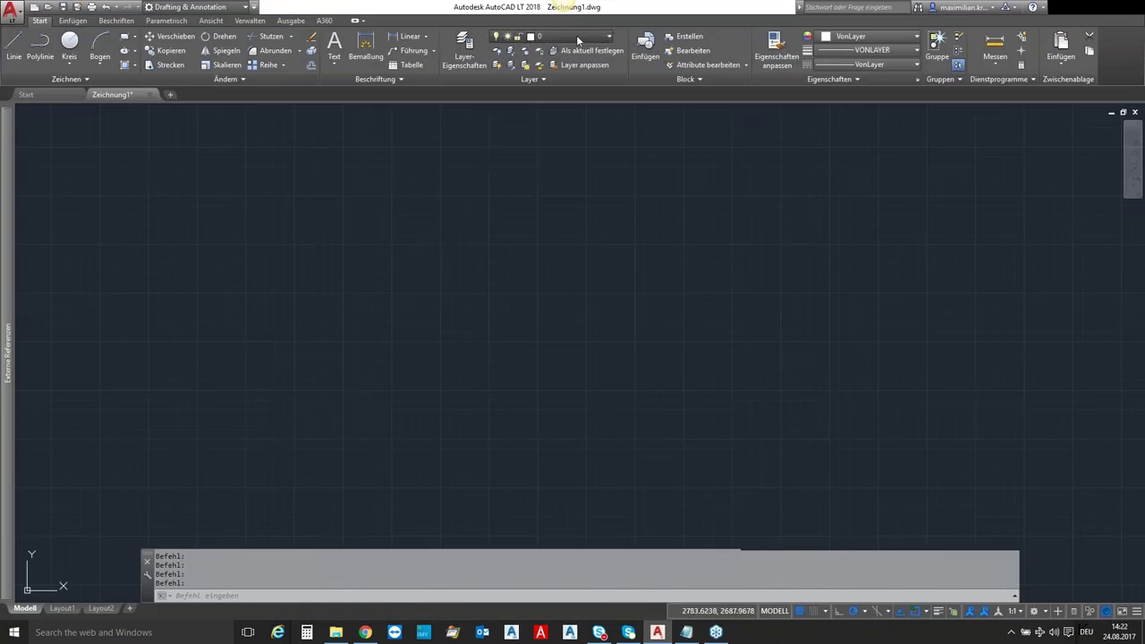
Make Layer1 current and draw a red circle in the upper left of the drawing
left_click(577, 36)
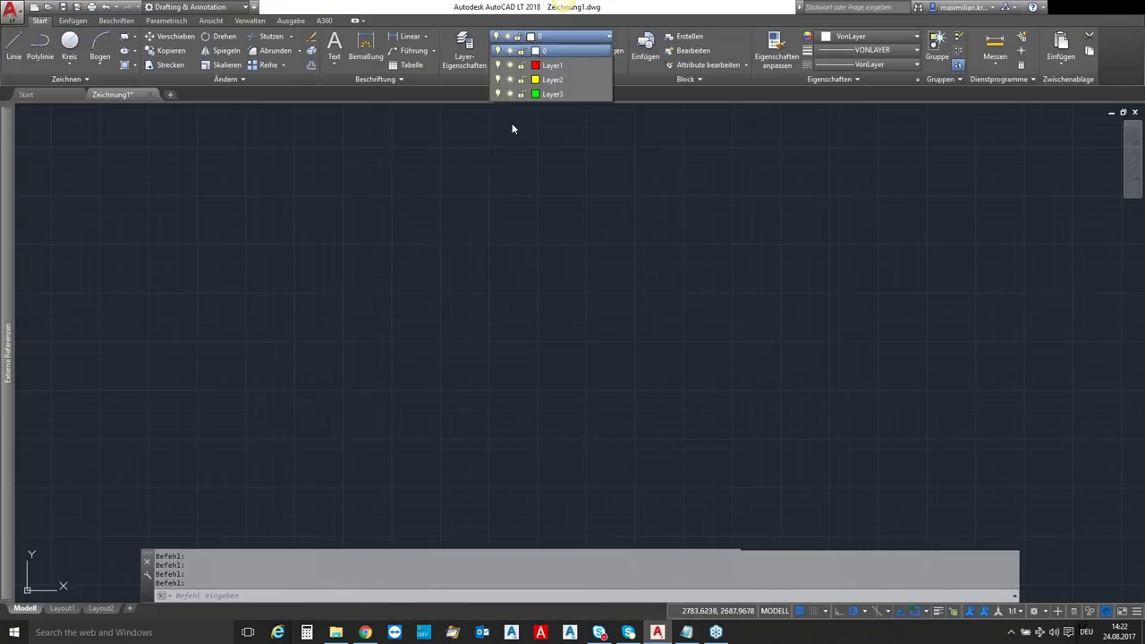
left_click(573, 65)
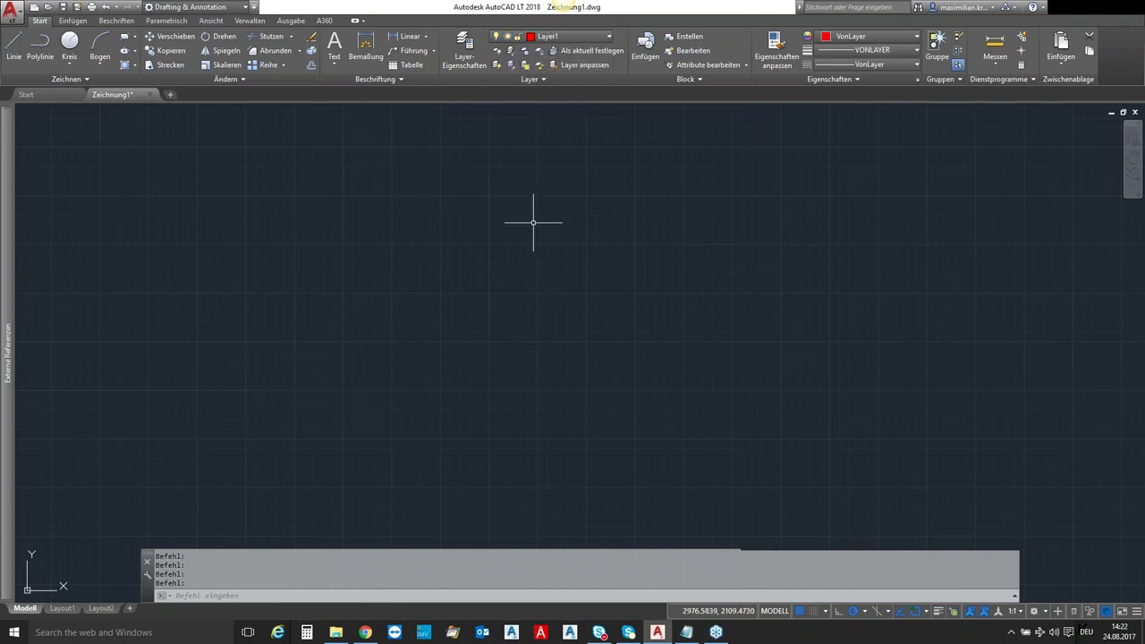
left_click(69, 40)
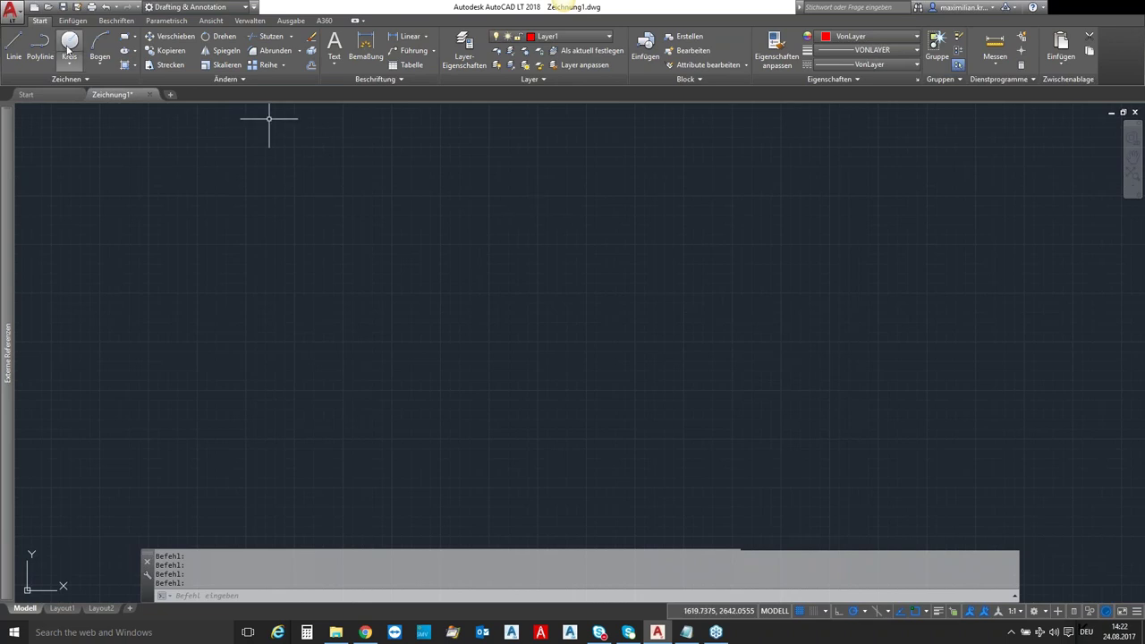
left_click(341, 221)
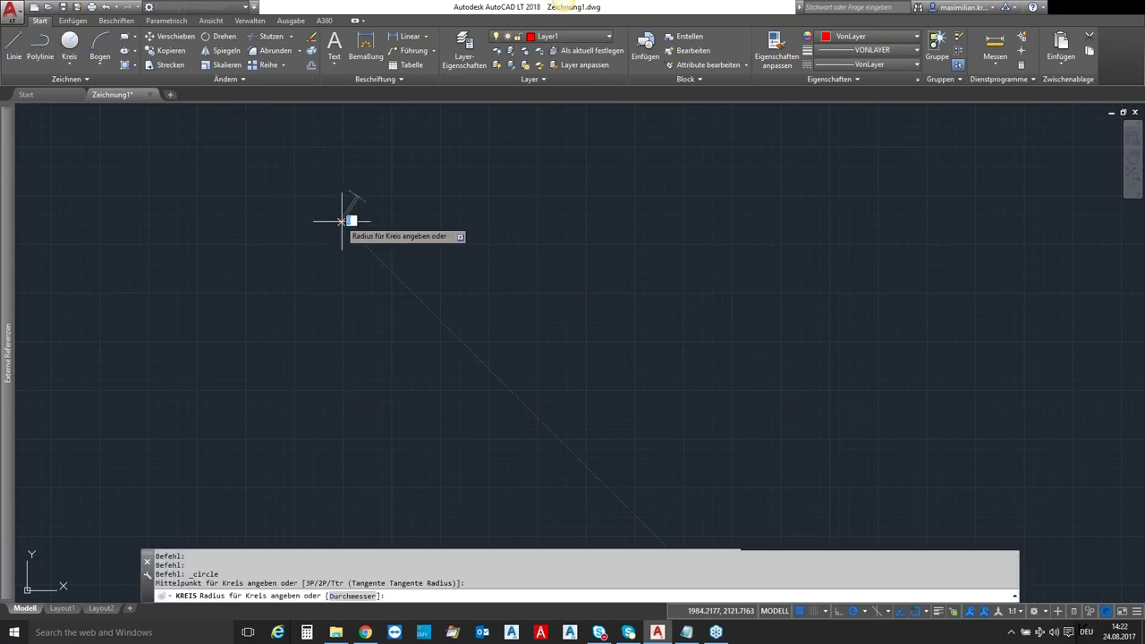
left_click(438, 259)
middle_click_drag(458, 140, 485, 215)
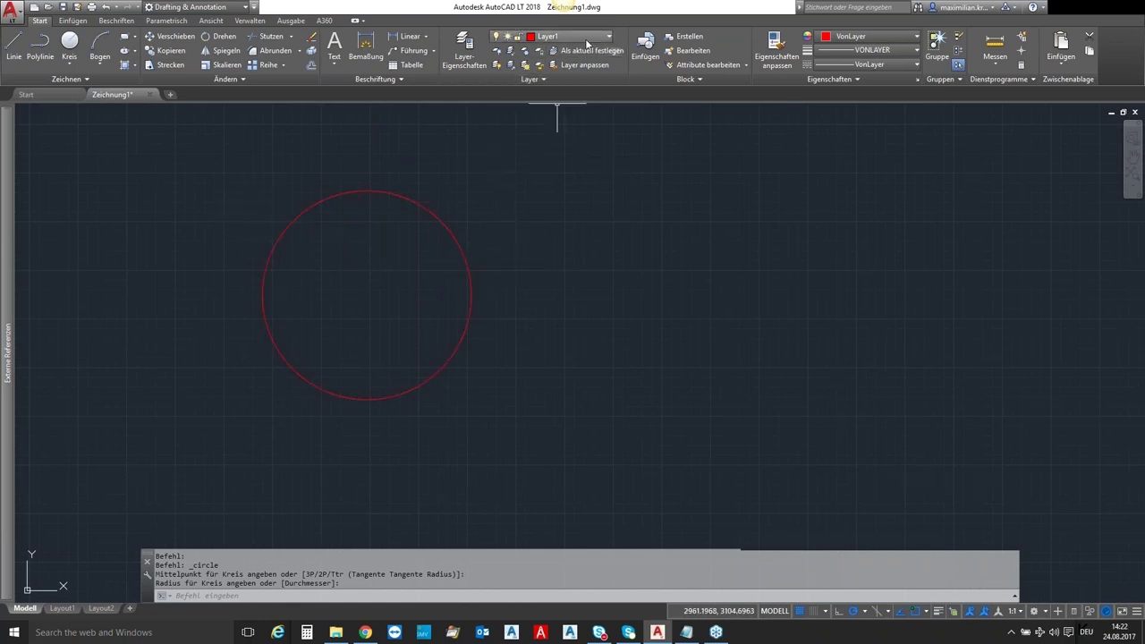
Make Layer2 current and draw a yellow rectangle to the right of the circle
left_click(580, 36)
left_click(572, 80)
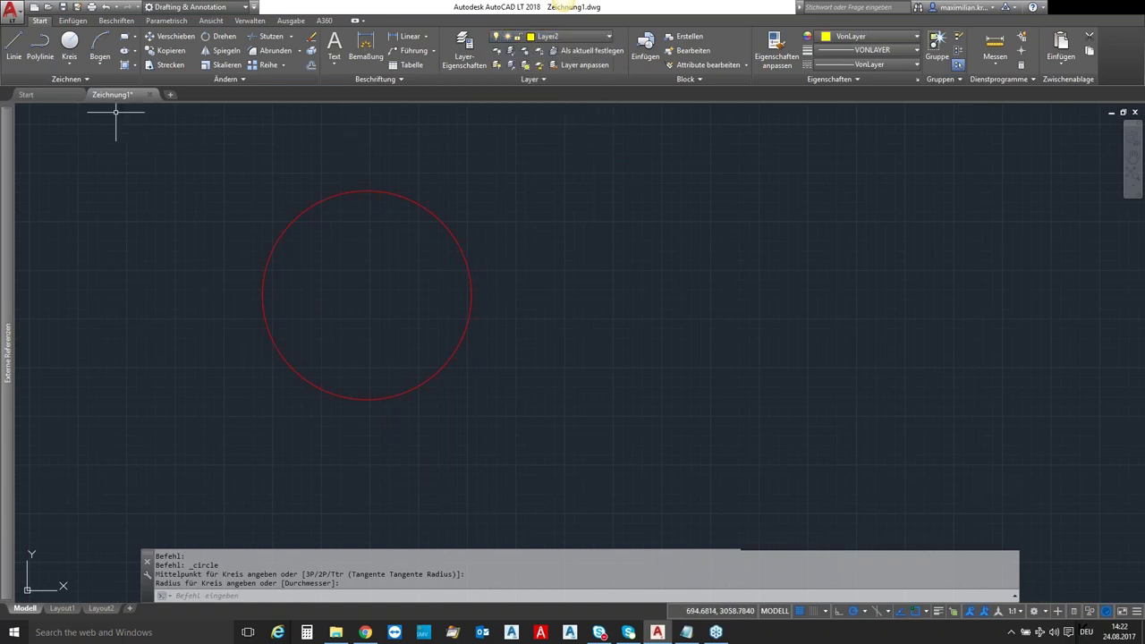
left_click(125, 36)
left_click(549, 196)
left_click(767, 317)
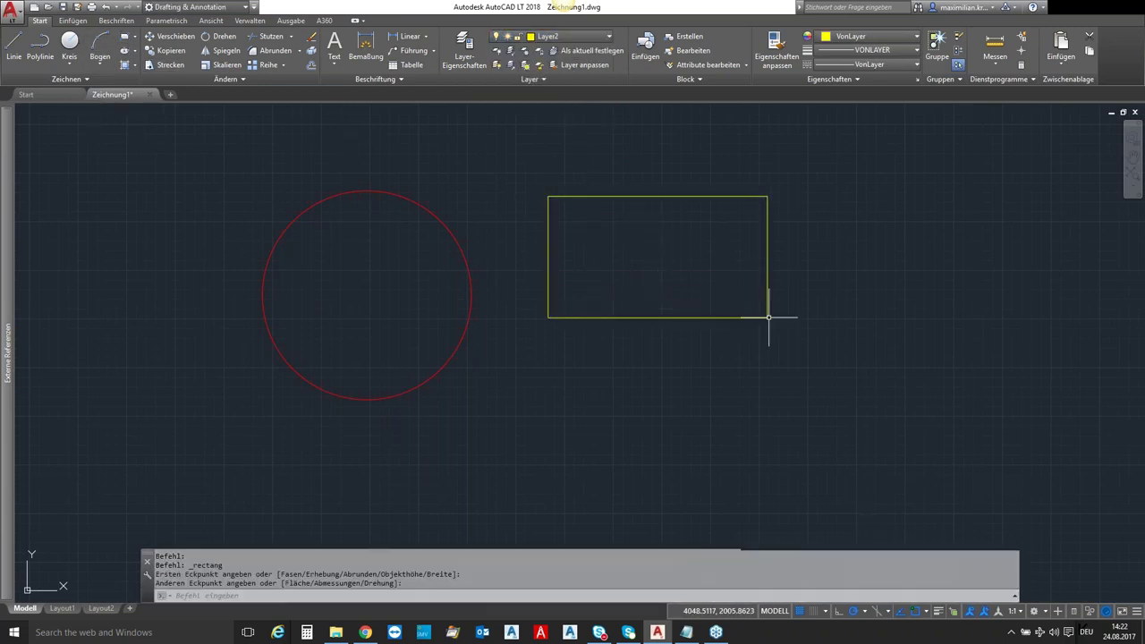
middle_click_drag(511, 192, 446, 174)
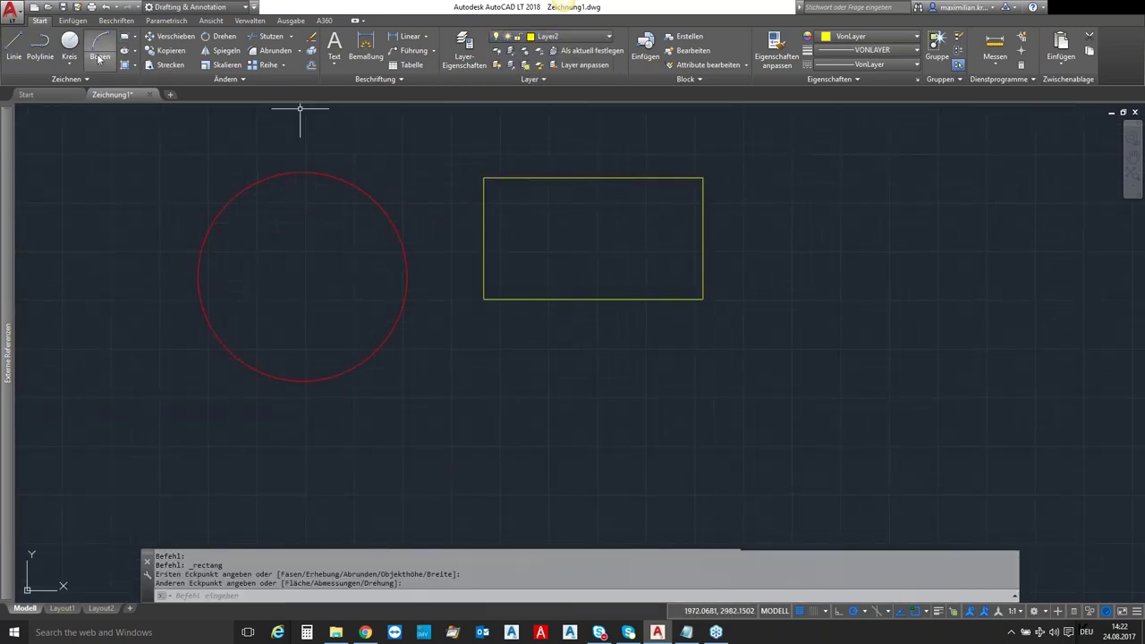
Draw a three-point arc below both shapes, then window-select it and cancel
left_click(98, 54)
left_click(368, 500)
left_click(626, 499)
left_click(648, 453)
middle_click_drag(649, 384, 616, 334)
scroll(617, 335, "down", 3)
left_click(621, 391)
left_click(546, 357)
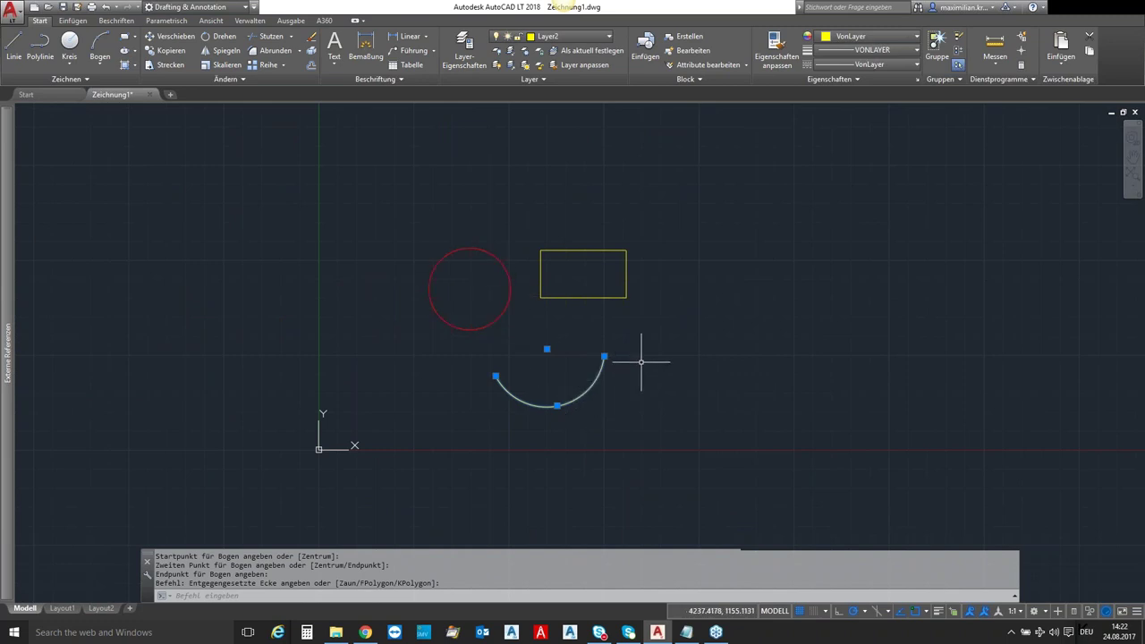
key("Escape")
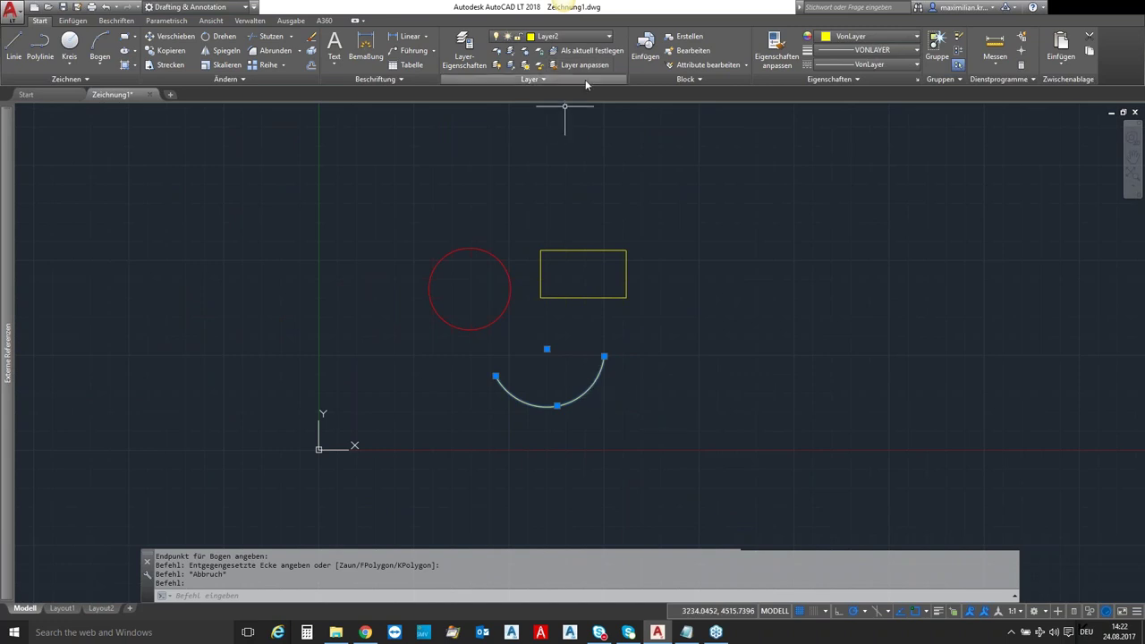
left_click(591, 38)
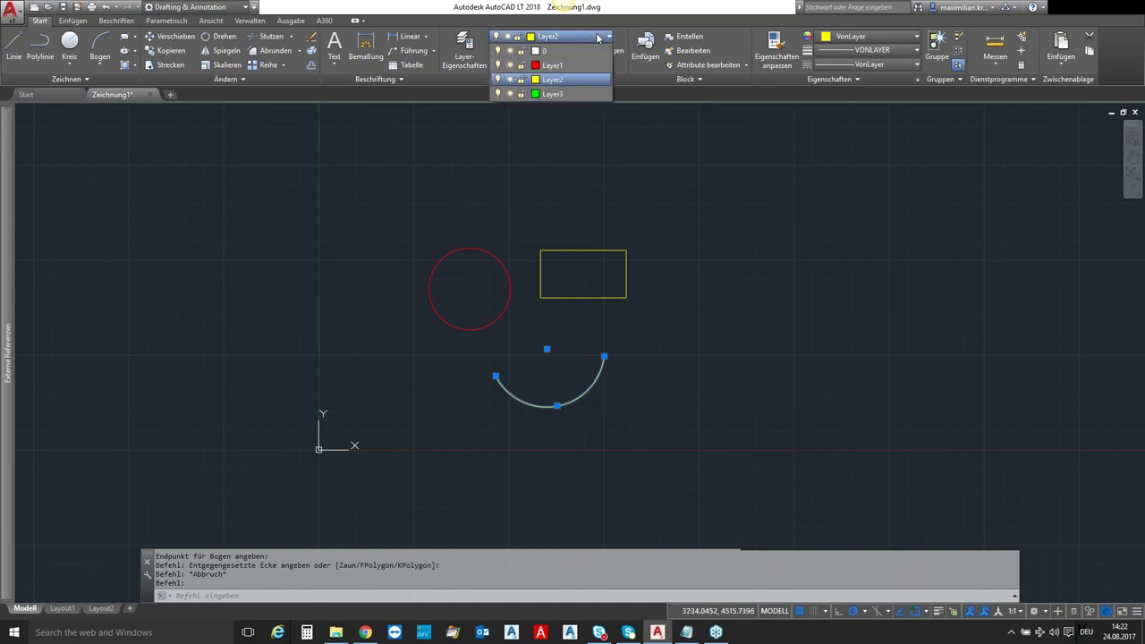
left_click(565, 91)
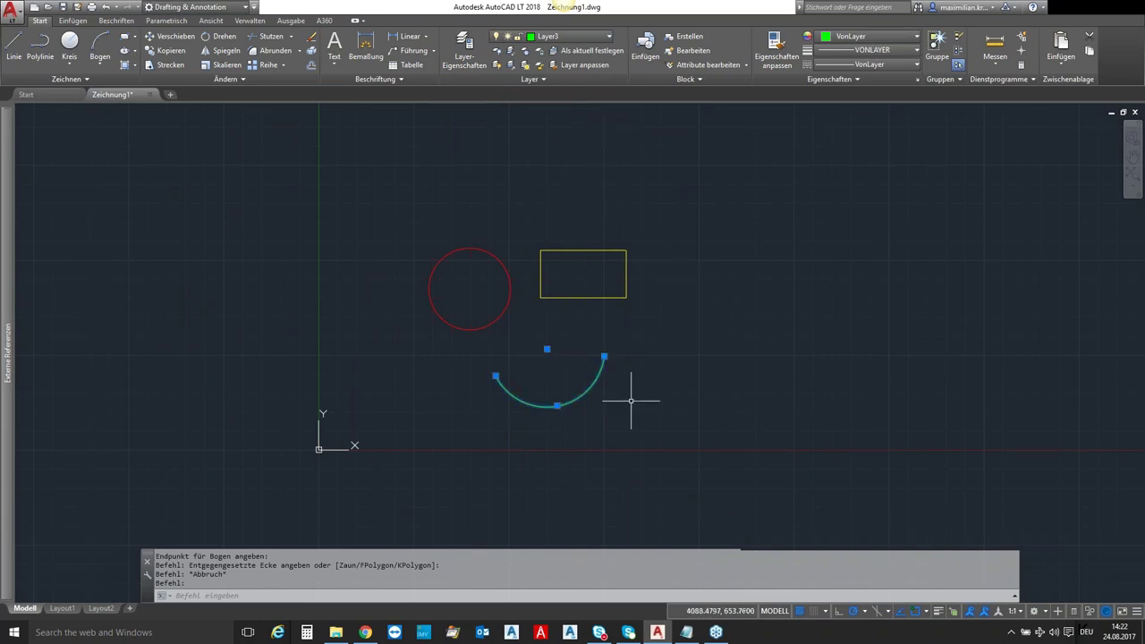
key("Escape")
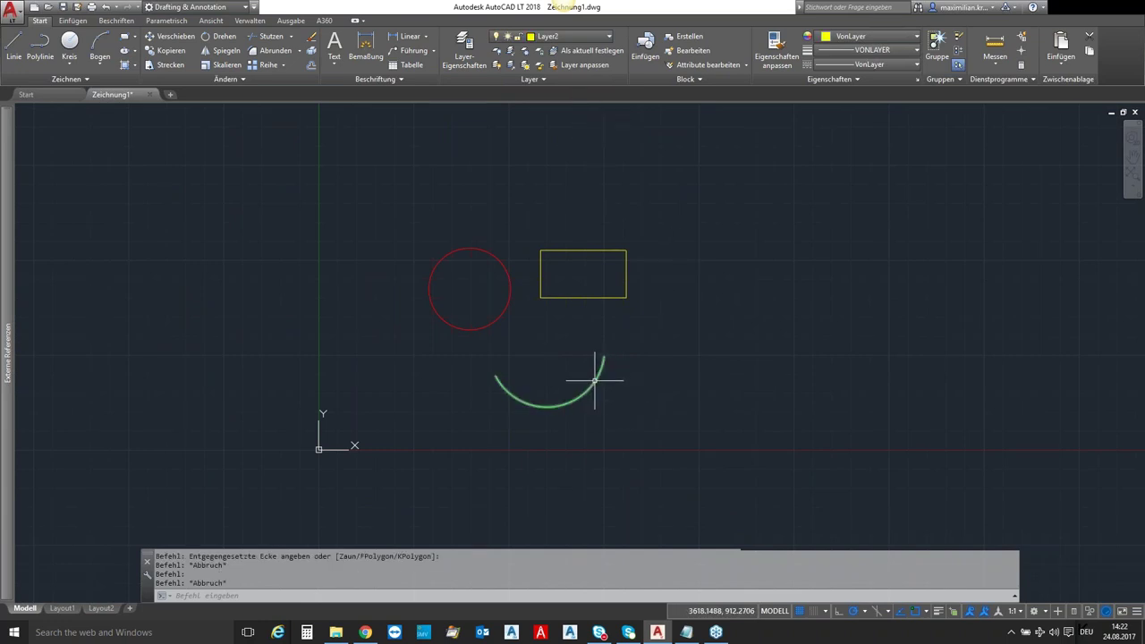
left_click(595, 378)
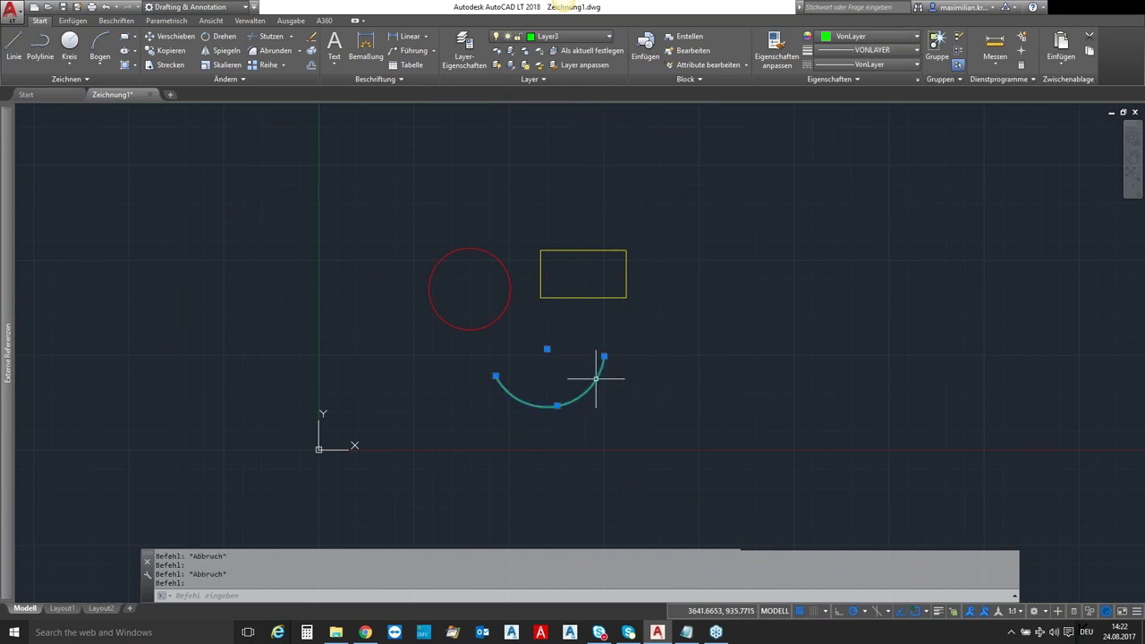
right_click(595, 378)
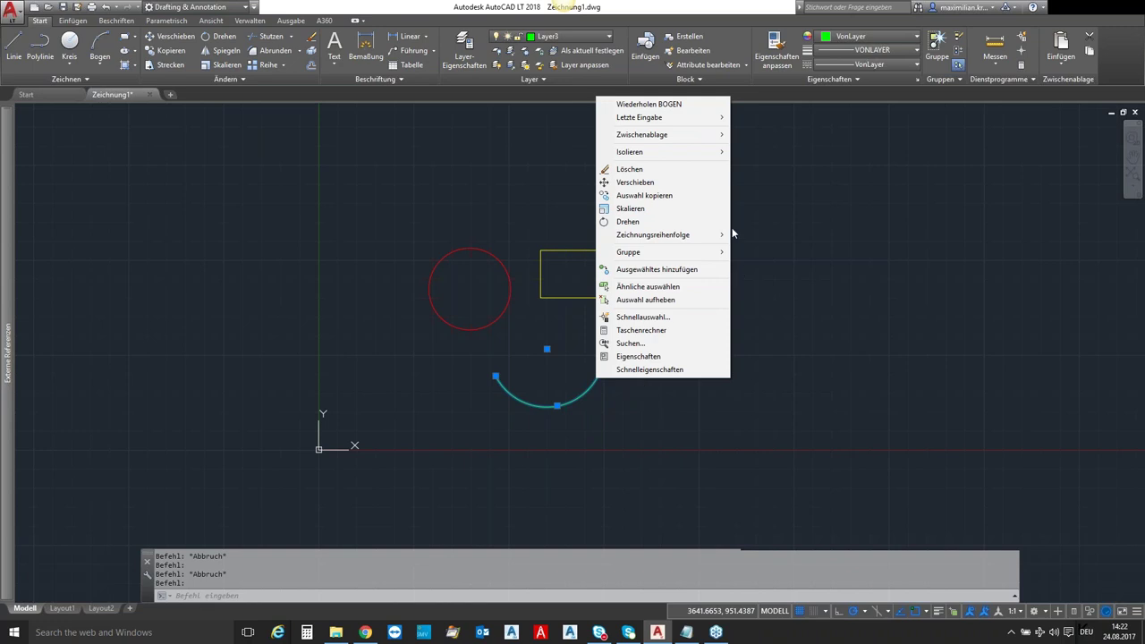
left_click(681, 356)
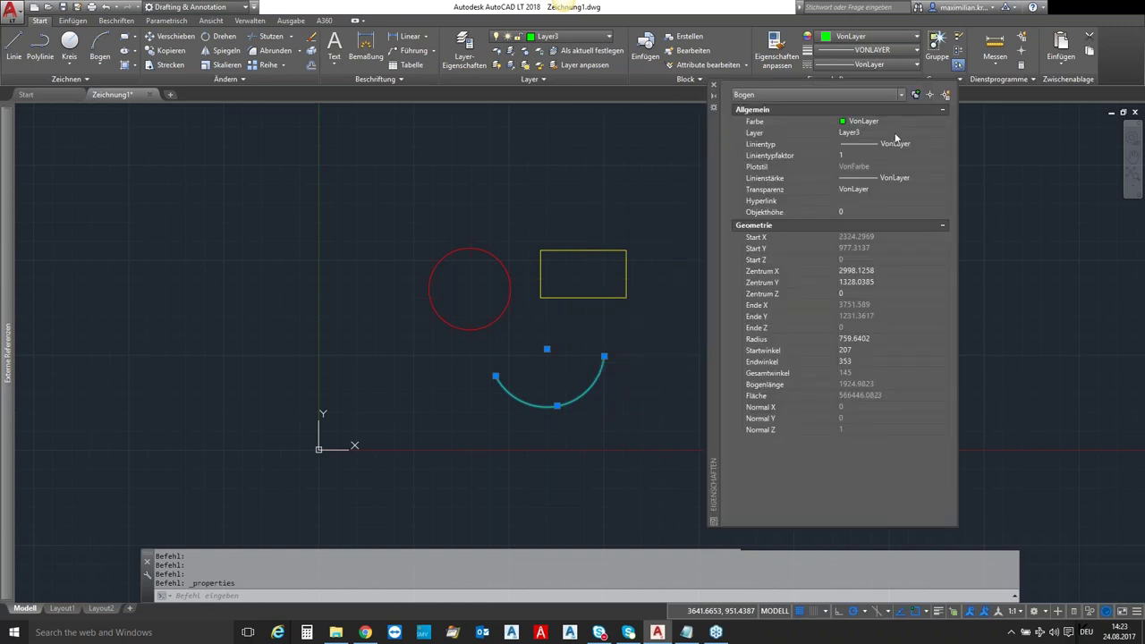
left_click(905, 132)
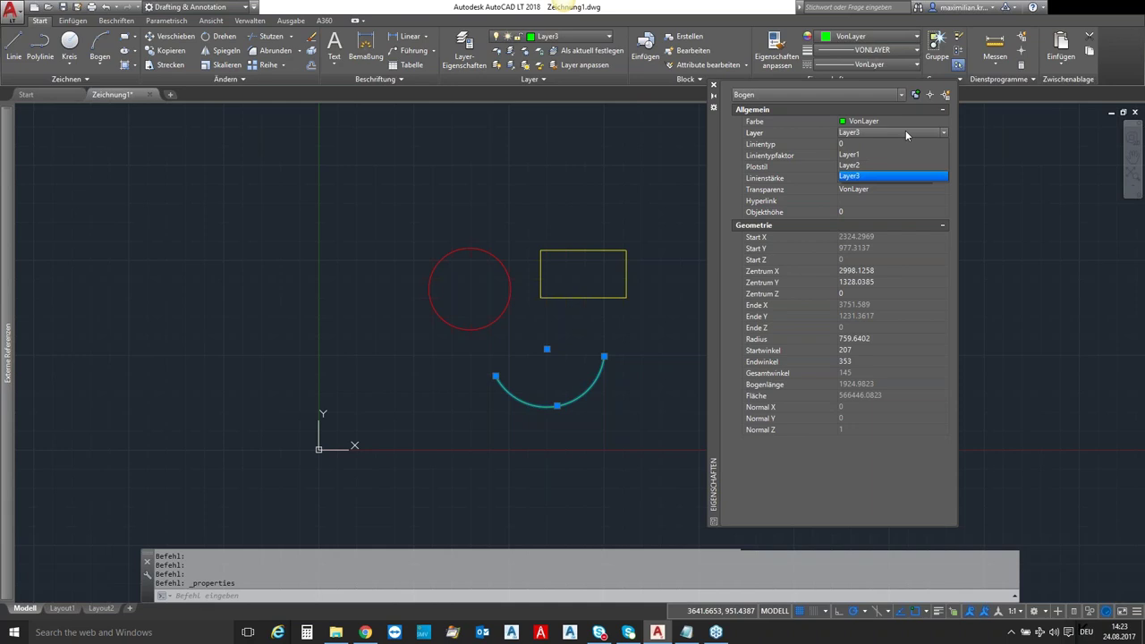
left_click(905, 131)
left_click(714, 86)
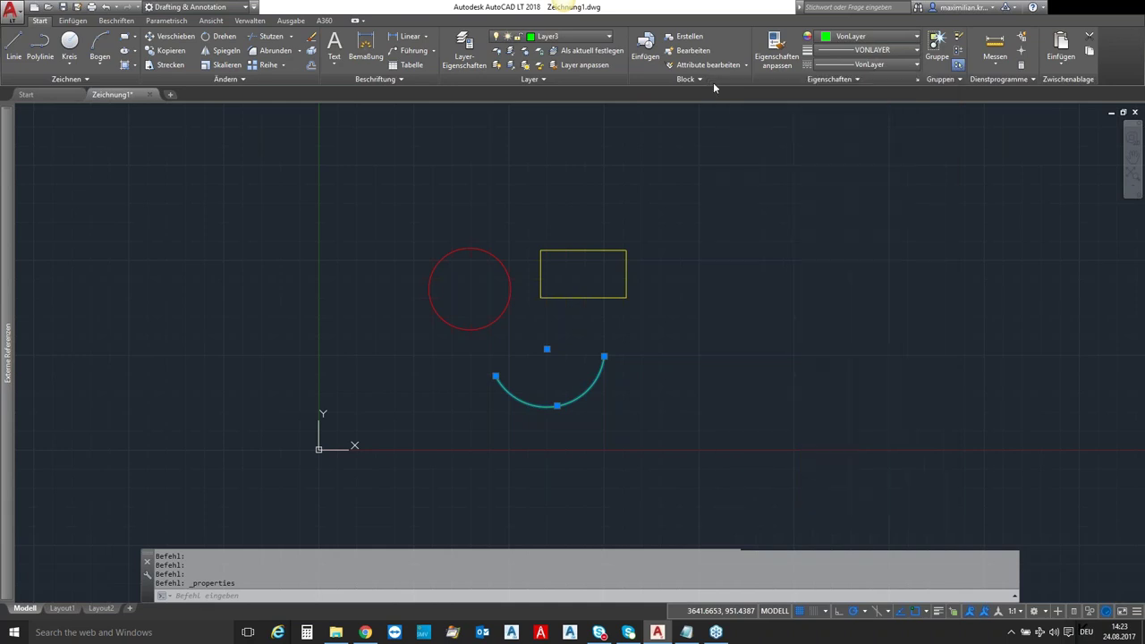
key("Escape")
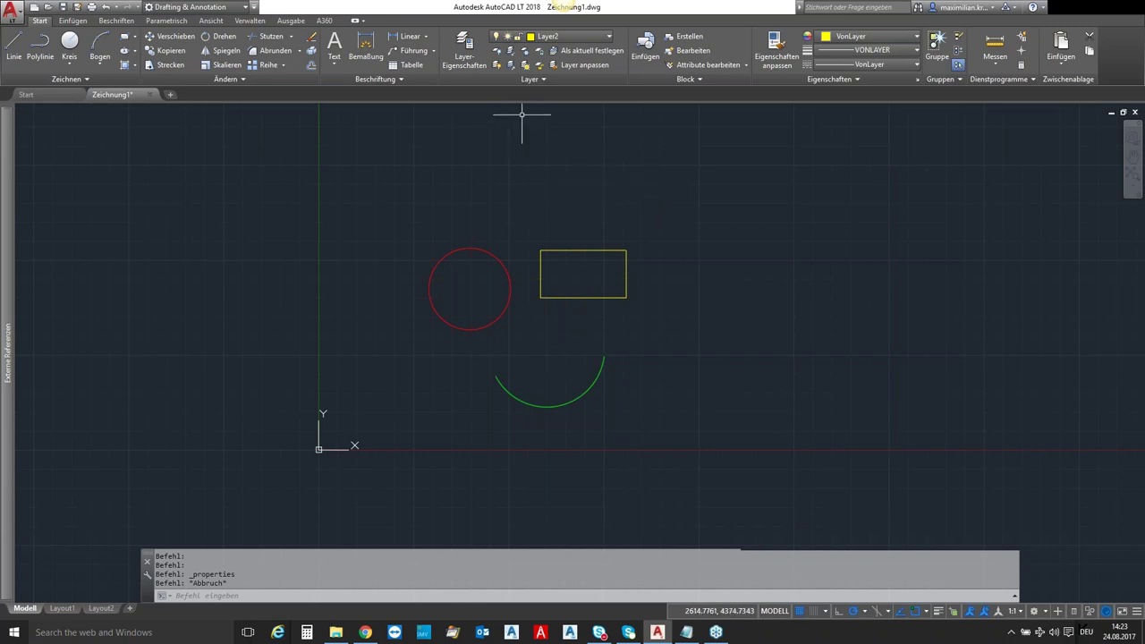
Switch off current Layer2 via its lightbulb, confirming 'Aktuellen Layer ausschalten'
left_click(606, 37)
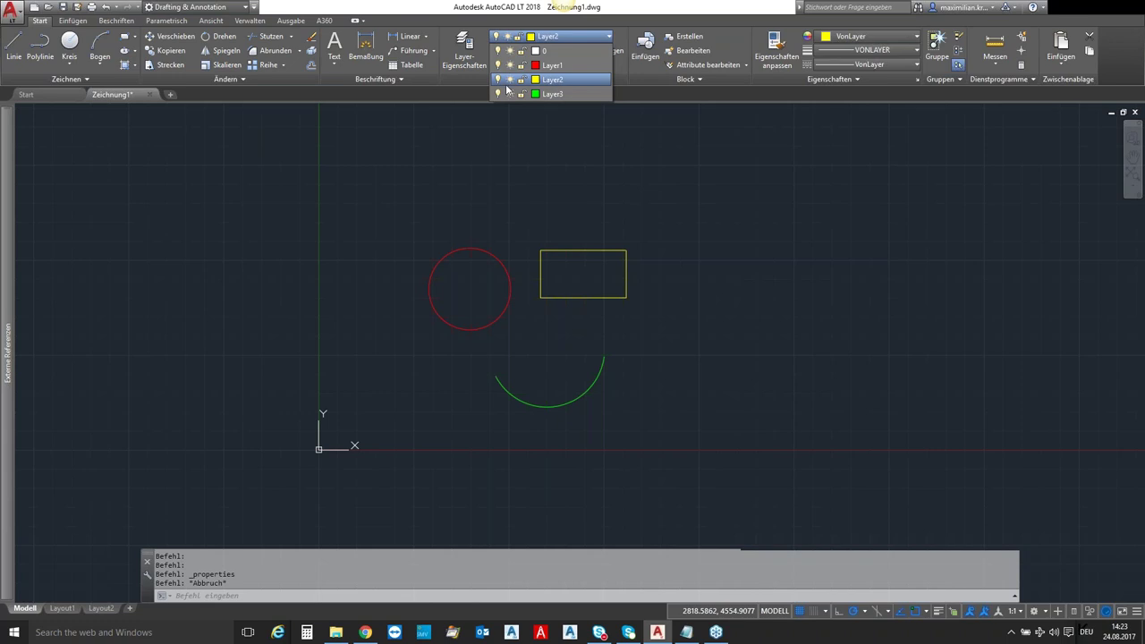
left_click(499, 81)
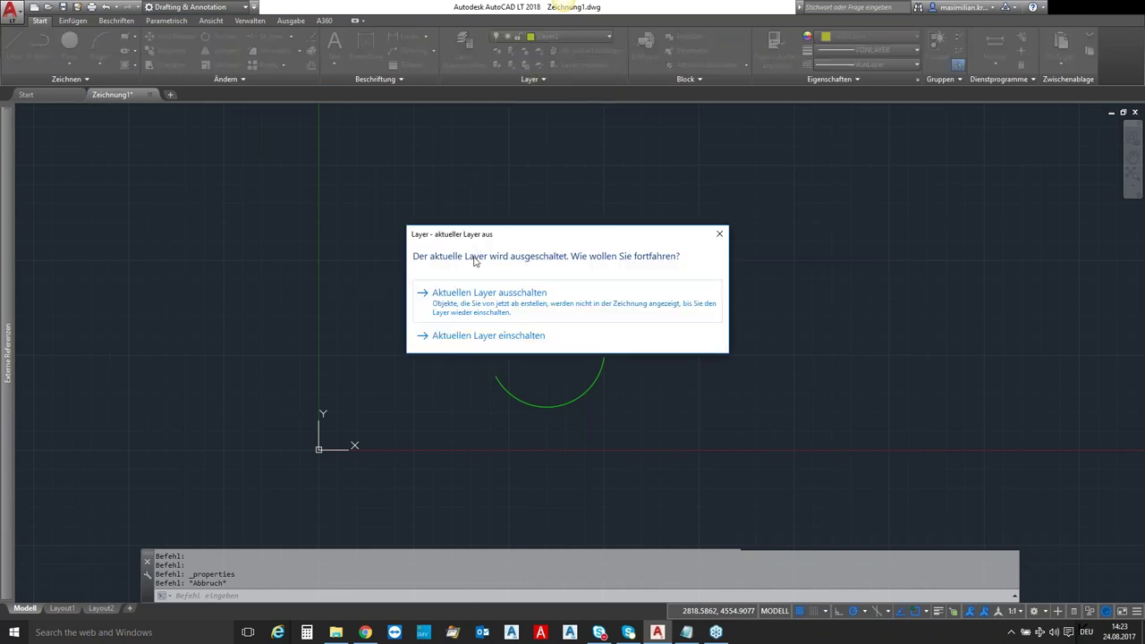
left_click_drag(501, 234, 478, 212)
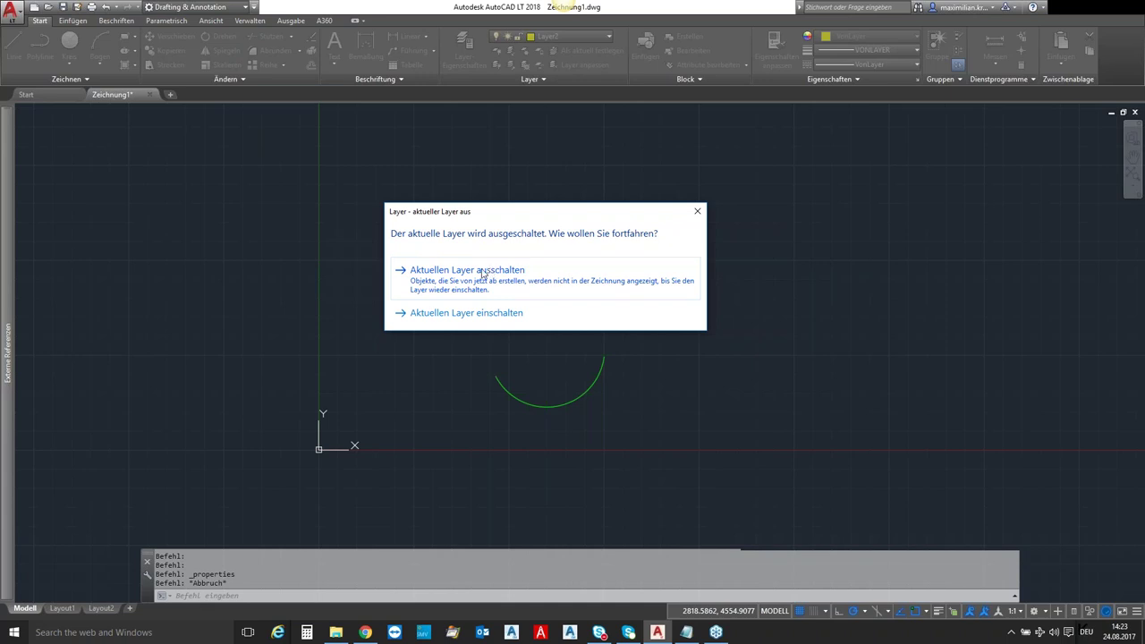
left_click(486, 272)
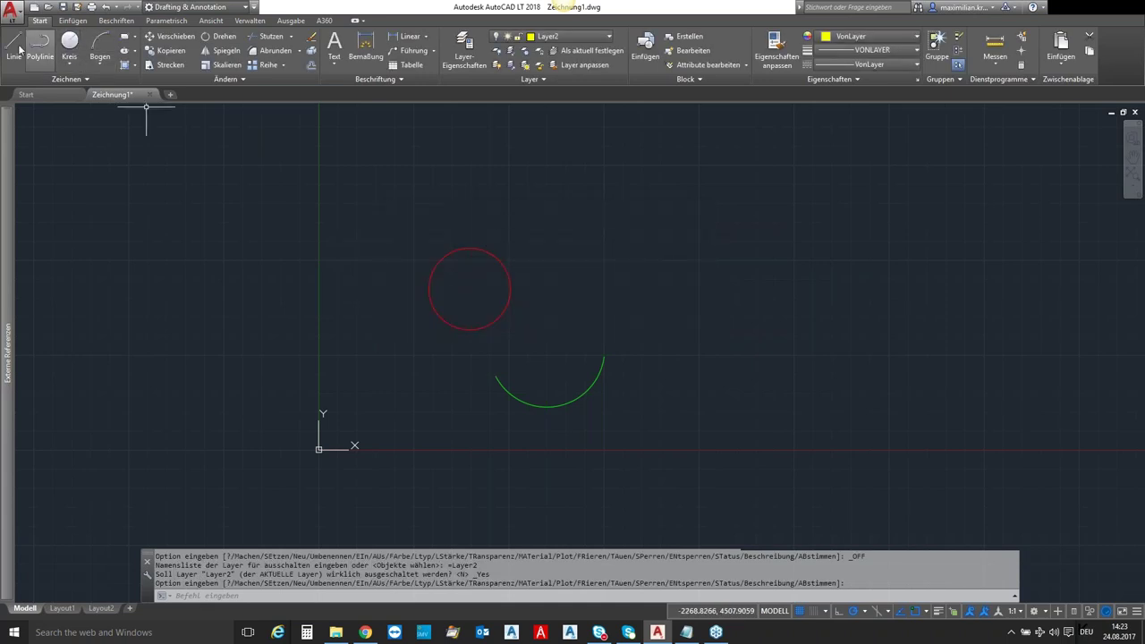
Draw a two-segment line right of the shapes on hidden Layer2, then turn Layer2 back on
left_click(14, 45)
left_click(707, 316)
left_click(765, 218)
left_click(869, 267)
key("Return")
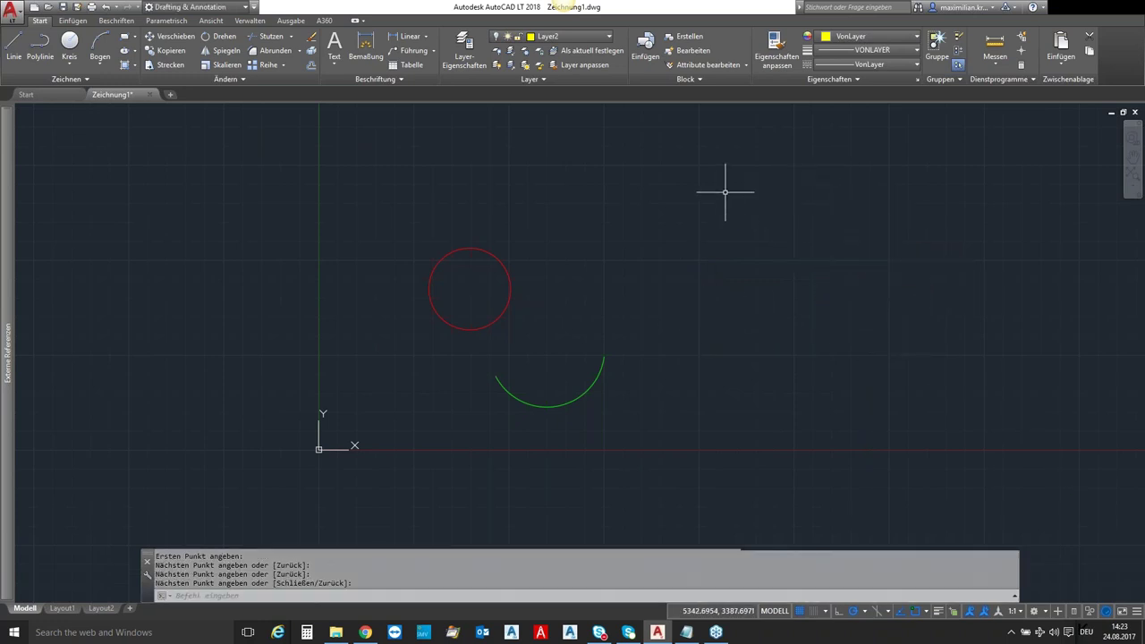
left_click(498, 40)
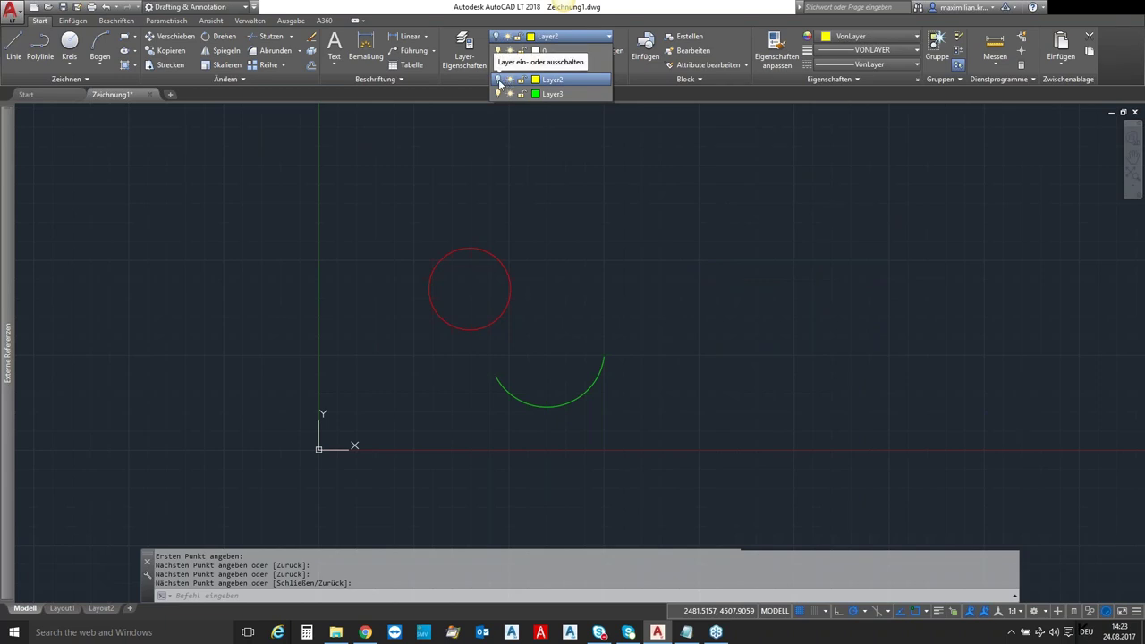
left_click(499, 81)
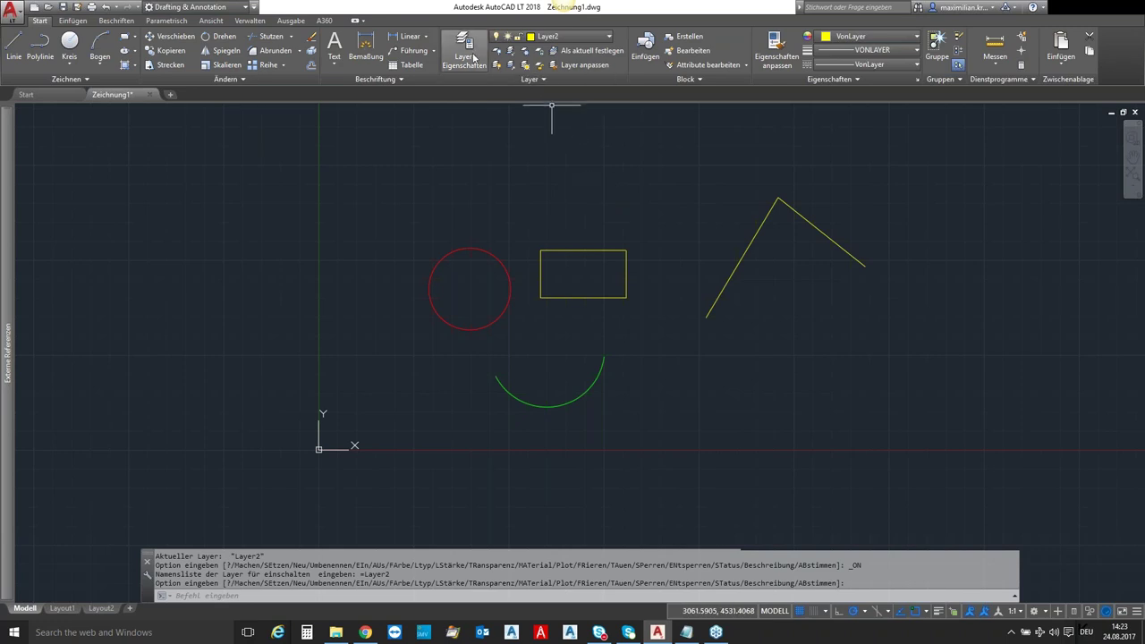
left_click(550, 38)
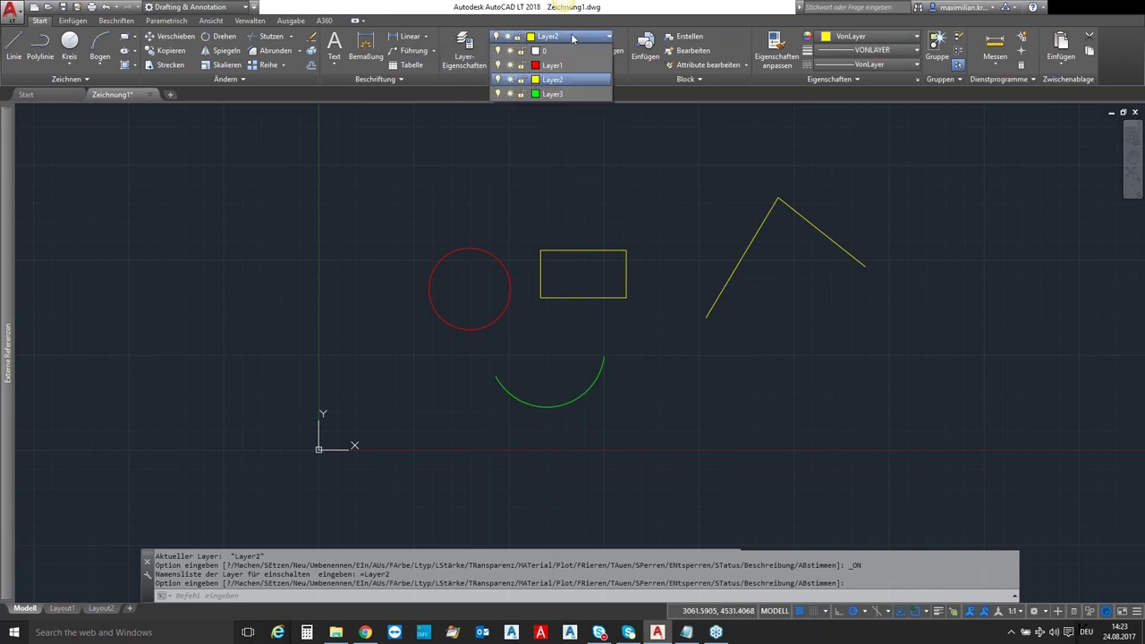
left_click(508, 86)
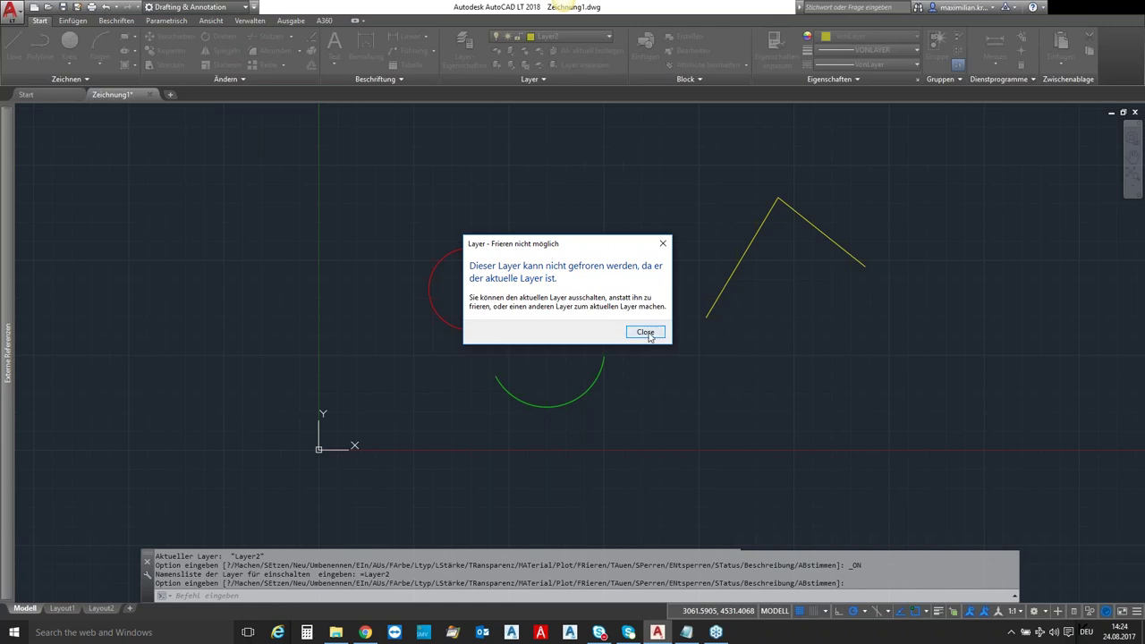
left_click(646, 333)
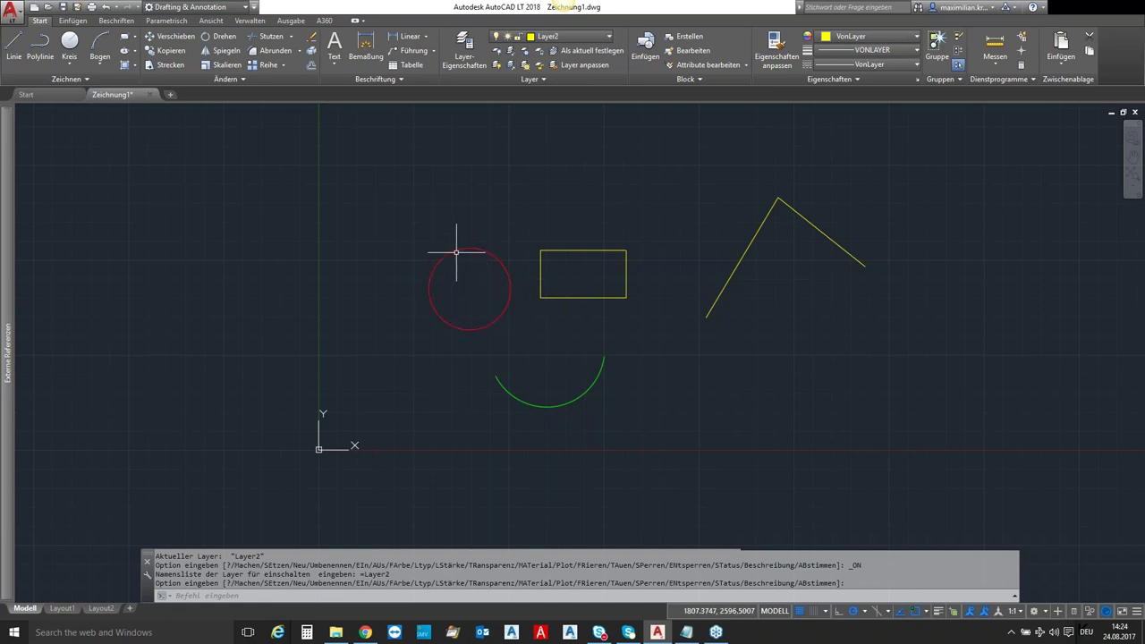
Switch Layer2 off again, confirming the current-layer switch-off
middle_click_drag(647, 186, 541, 212)
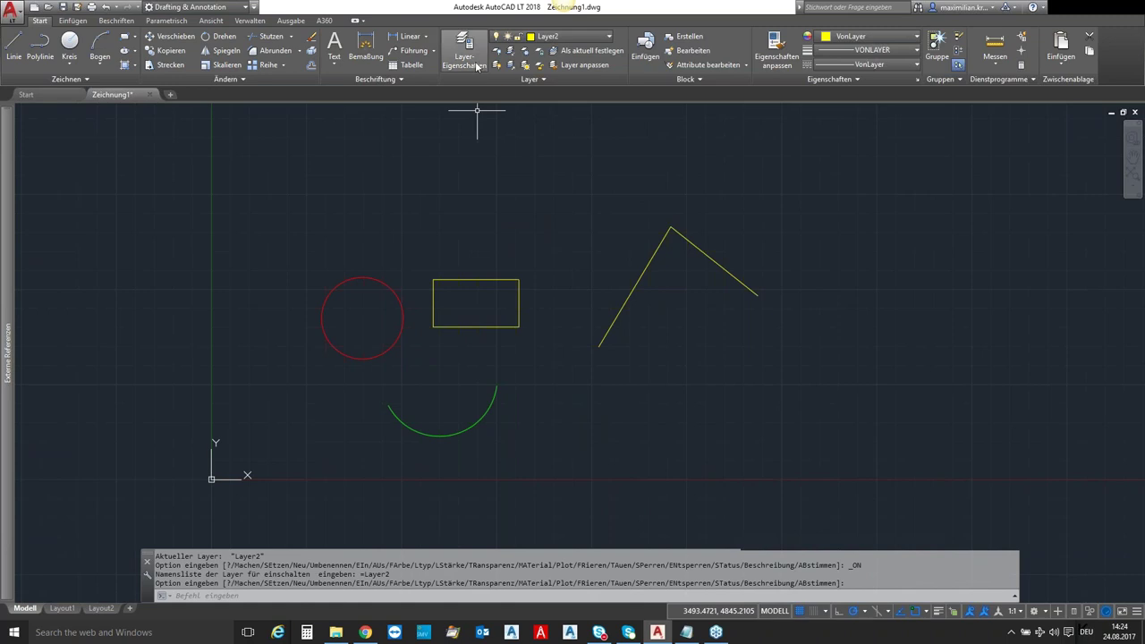
left_click(503, 37)
left_click(499, 80)
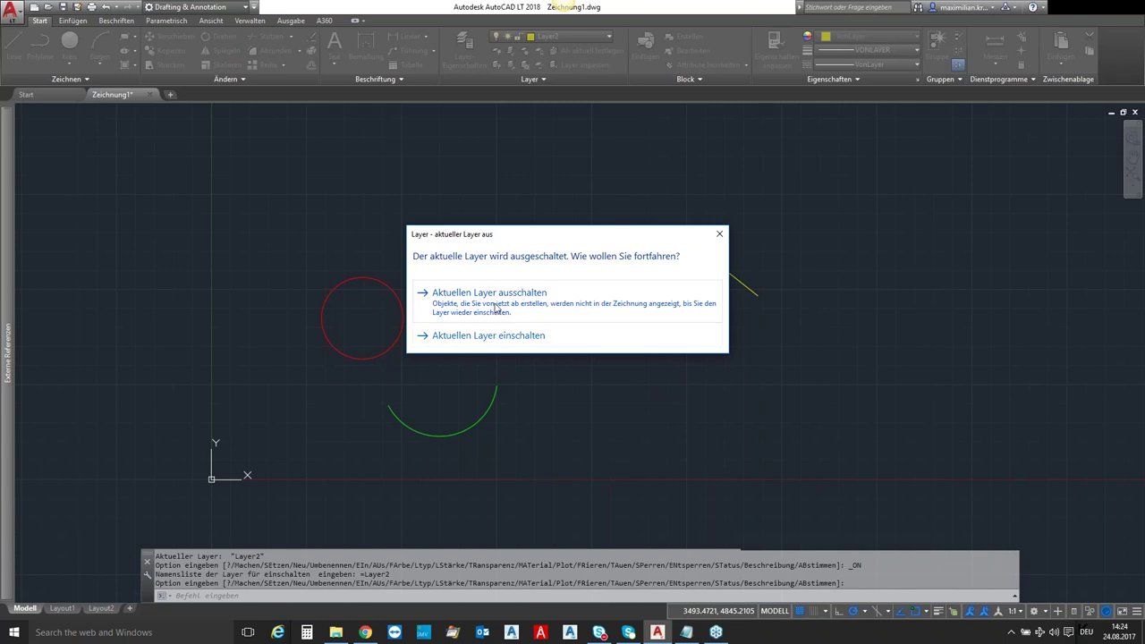
left_click(497, 309)
left_click(573, 35)
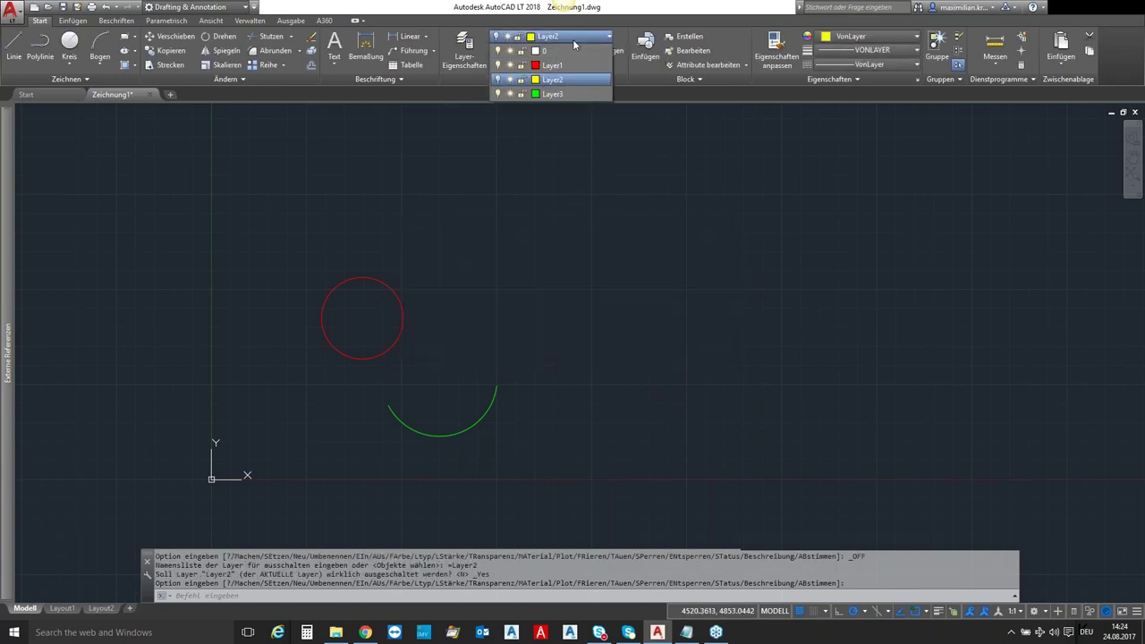
left_click(572, 36)
Make Layer1 the current layer in the Layer Properties Manager and close it
left_click(467, 58)
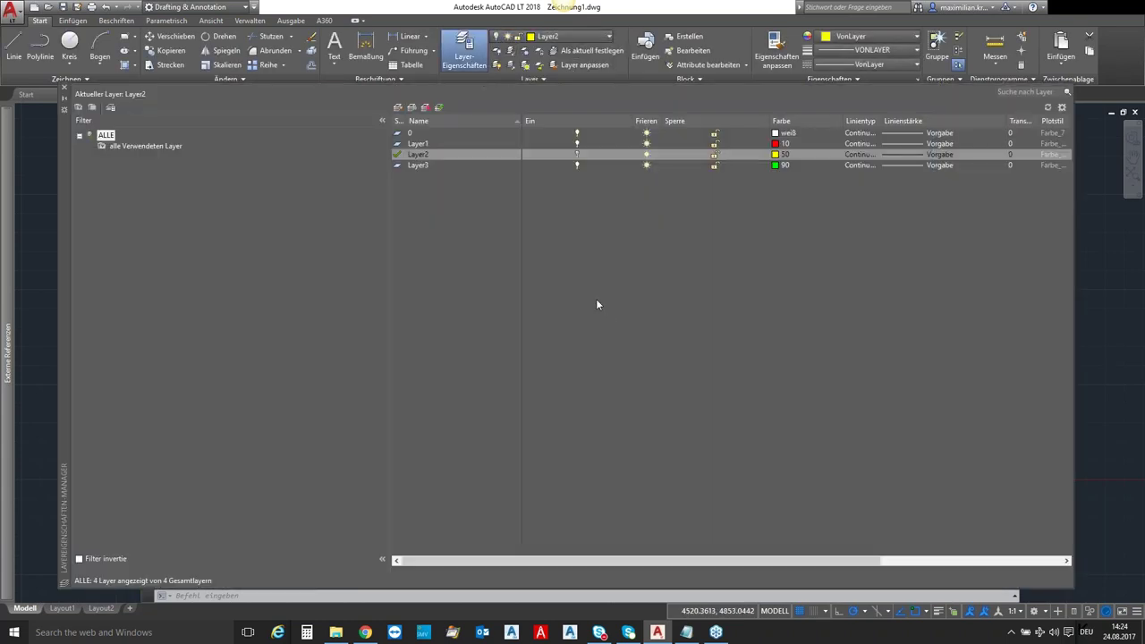
double_click(431, 143)
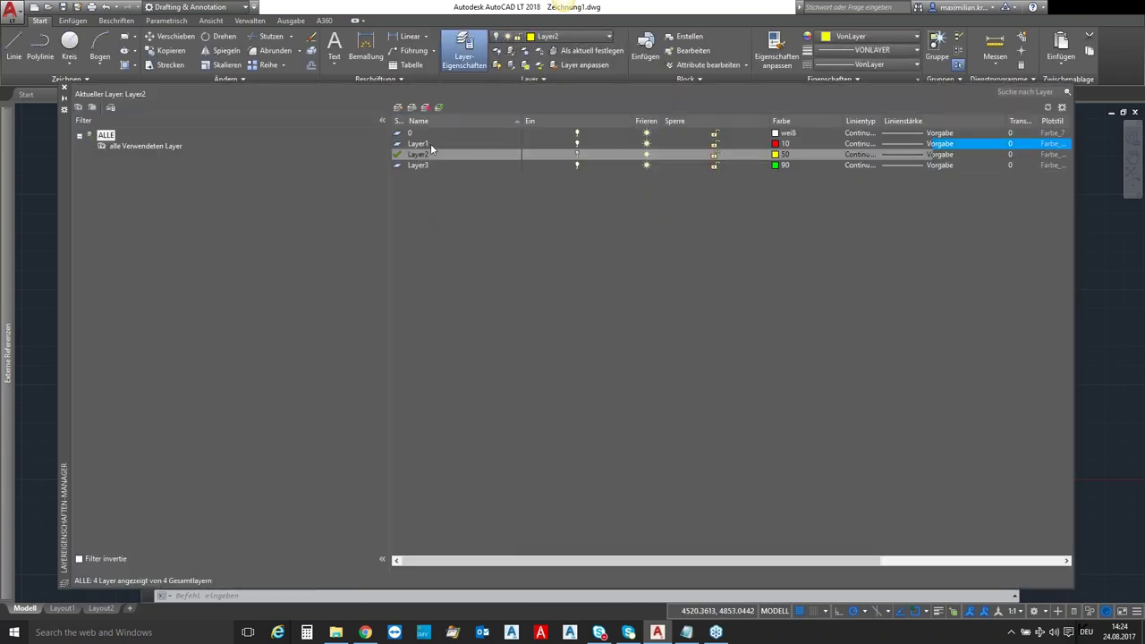
left_click(63, 86)
Toggle Layer2 on/off and freeze/thaw, leaving it switched off
left_click(583, 38)
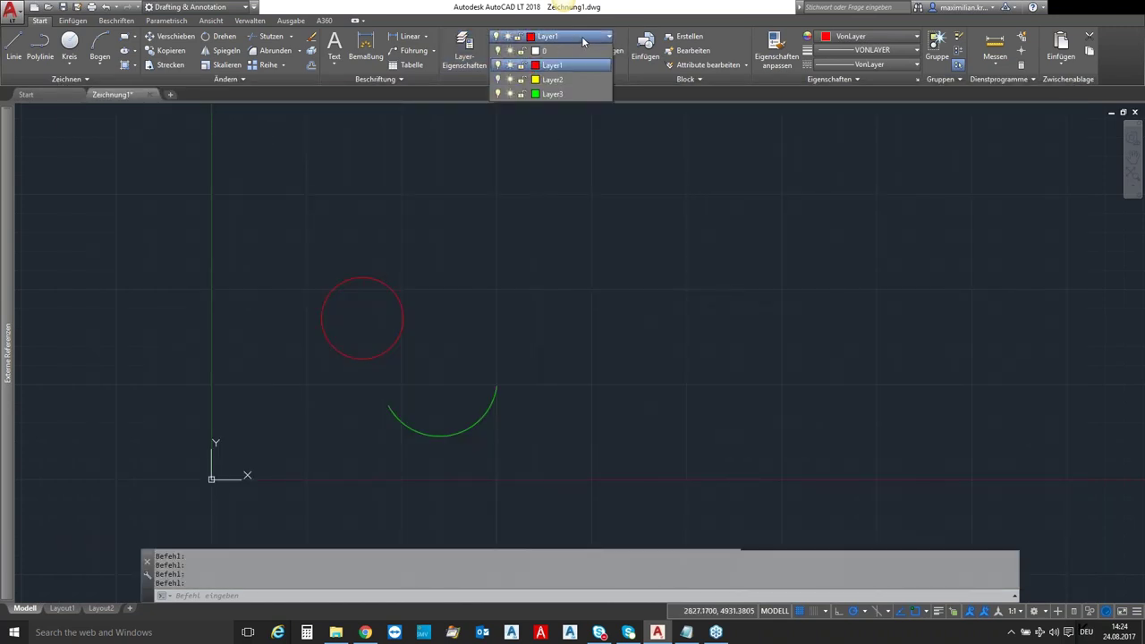
left_click(498, 80)
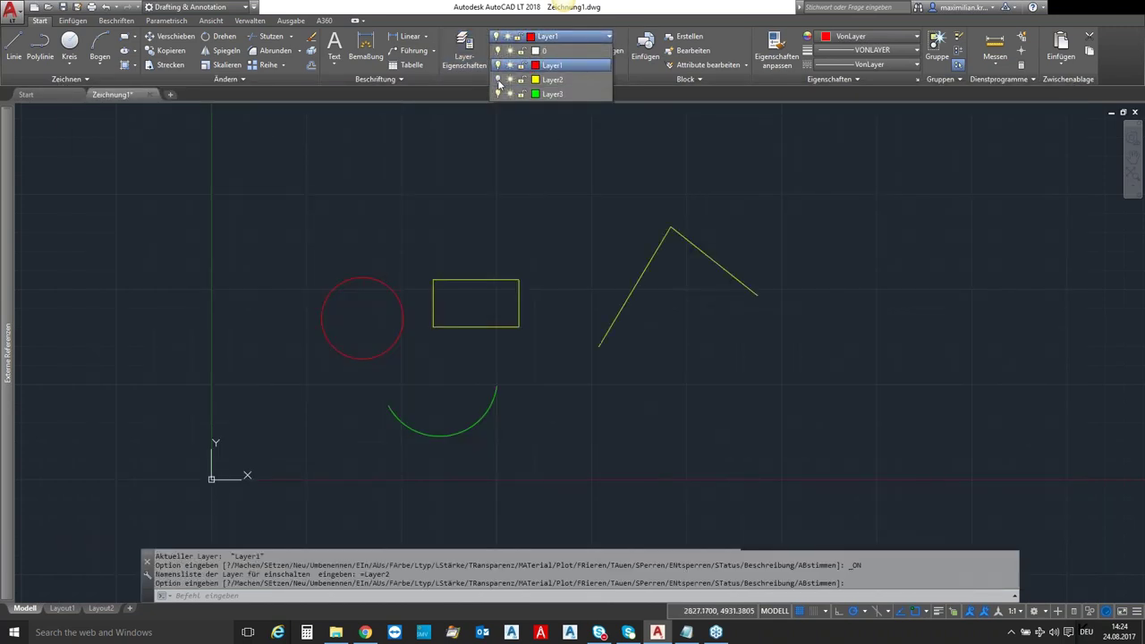
left_click(499, 80)
left_click(499, 79)
left_click(510, 79)
left_click(510, 80)
left_click(498, 80)
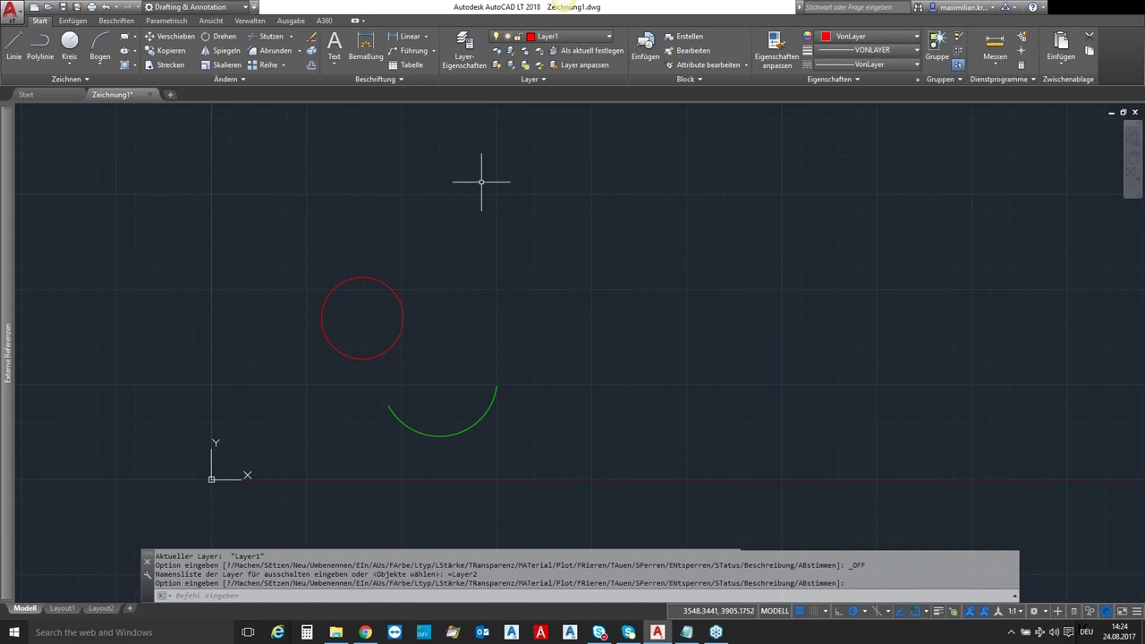
Zoom to the drawing extents with ZOOM so the circle and arc fill the view
type("zo")
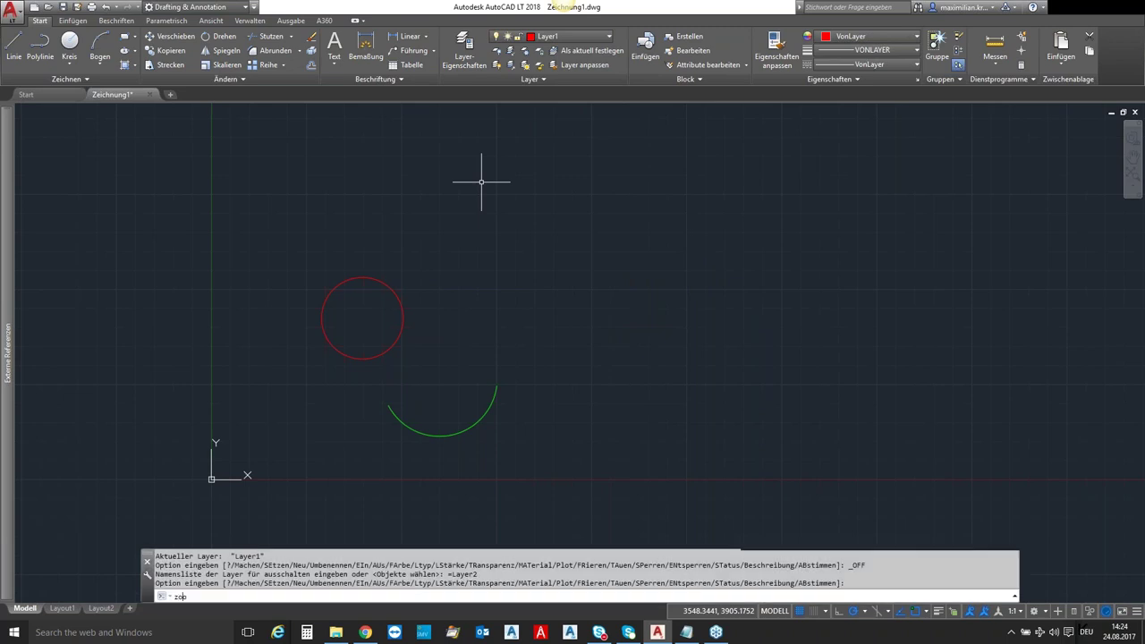
type("m")
key("Return")
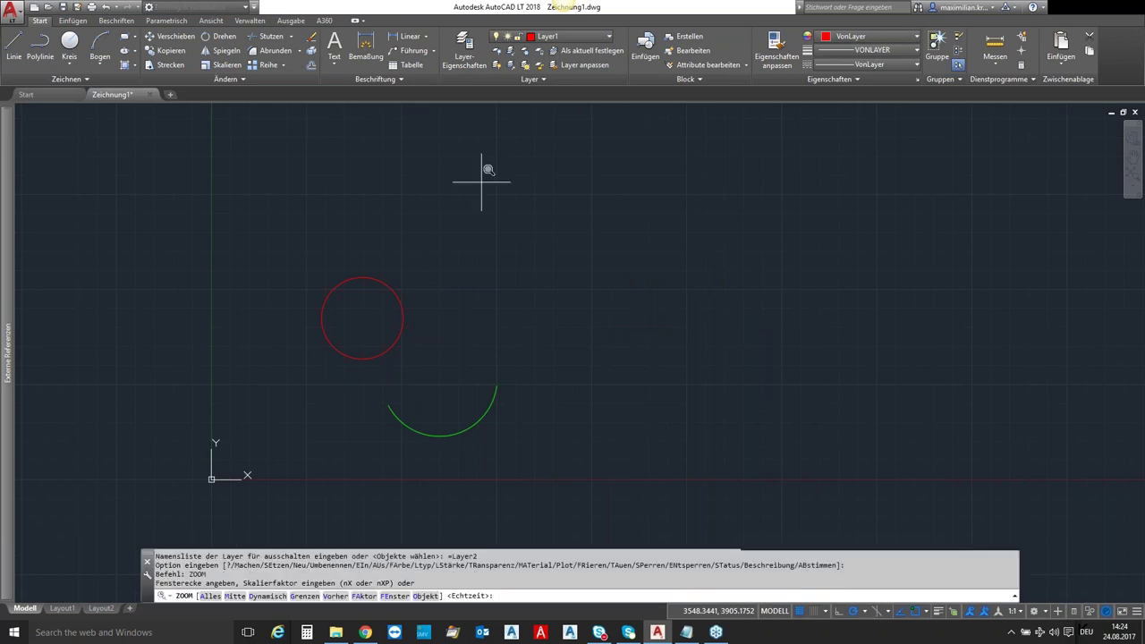
key("Return")
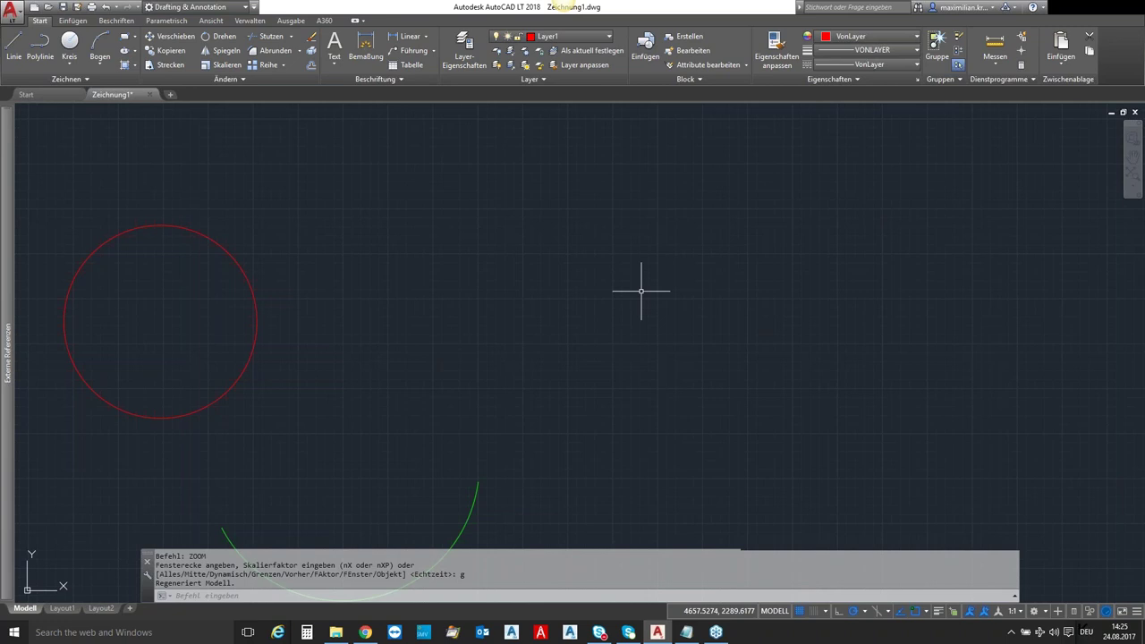
left_click(546, 37)
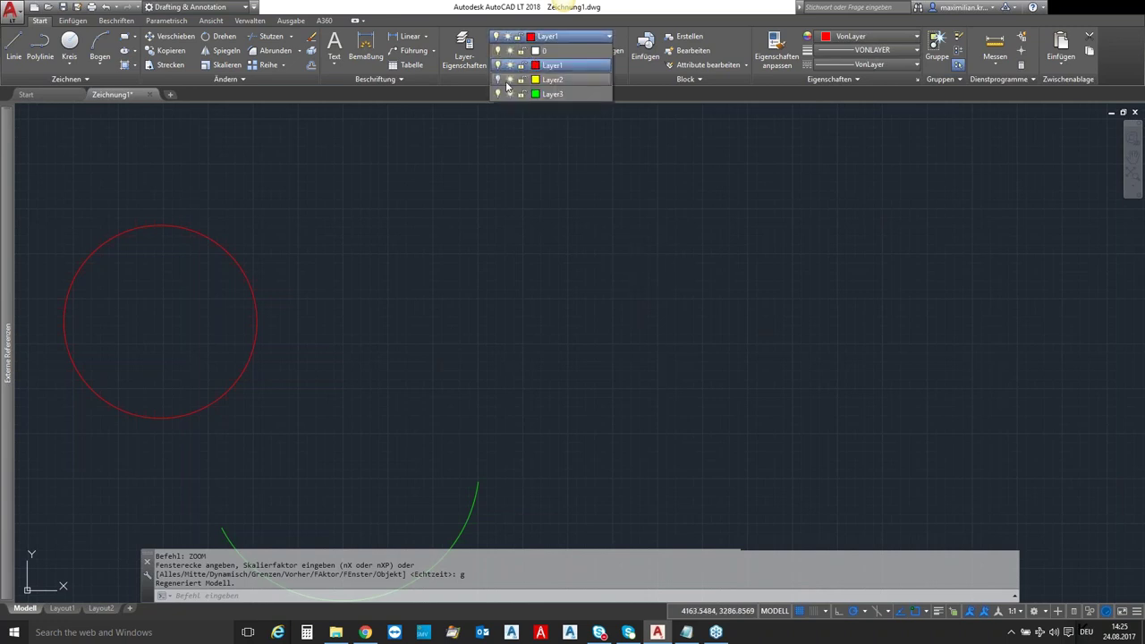
Freeze Layer2, then zoom to the drawing extents and zoom out slightly
left_click(509, 81)
left_click(465, 209)
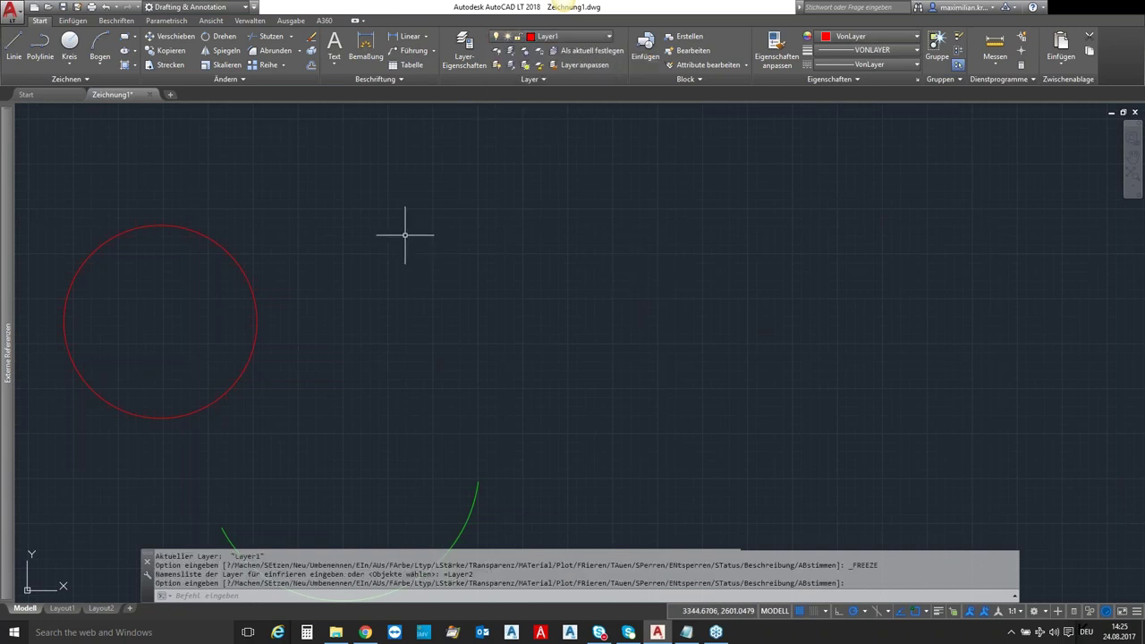
type("zoo")
key("Return")
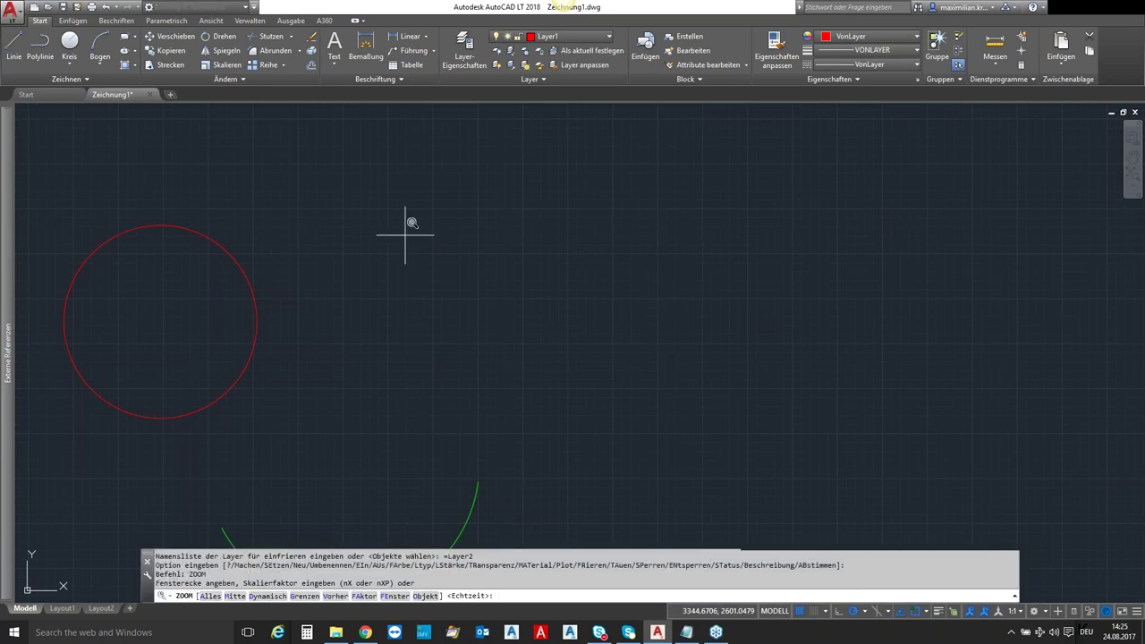
key("Return")
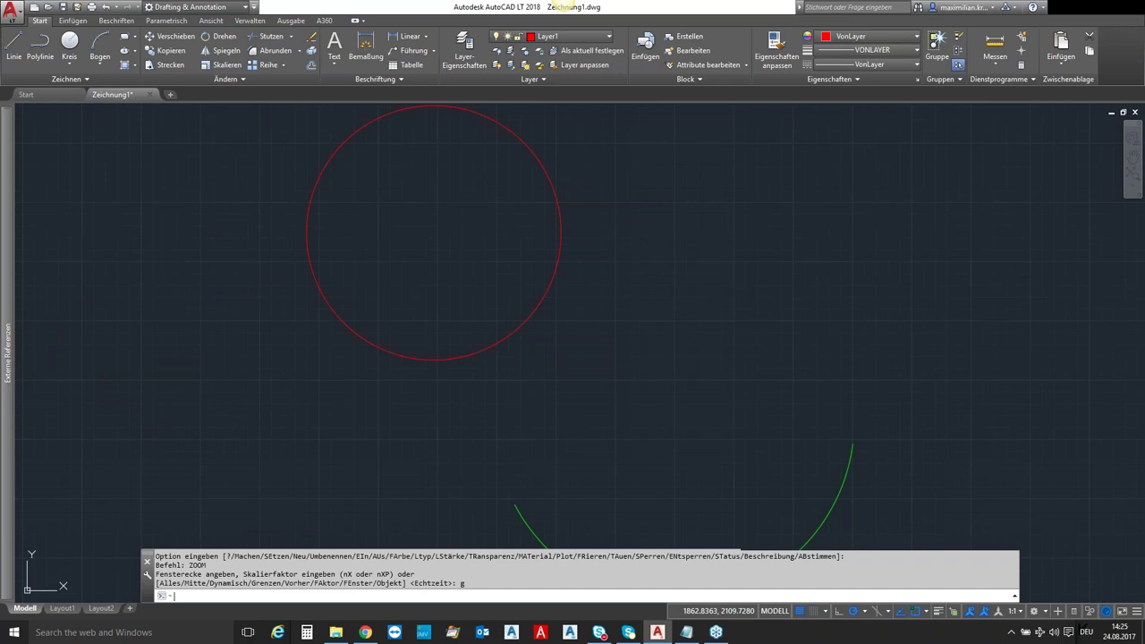
scroll(634, 292, "down", 4)
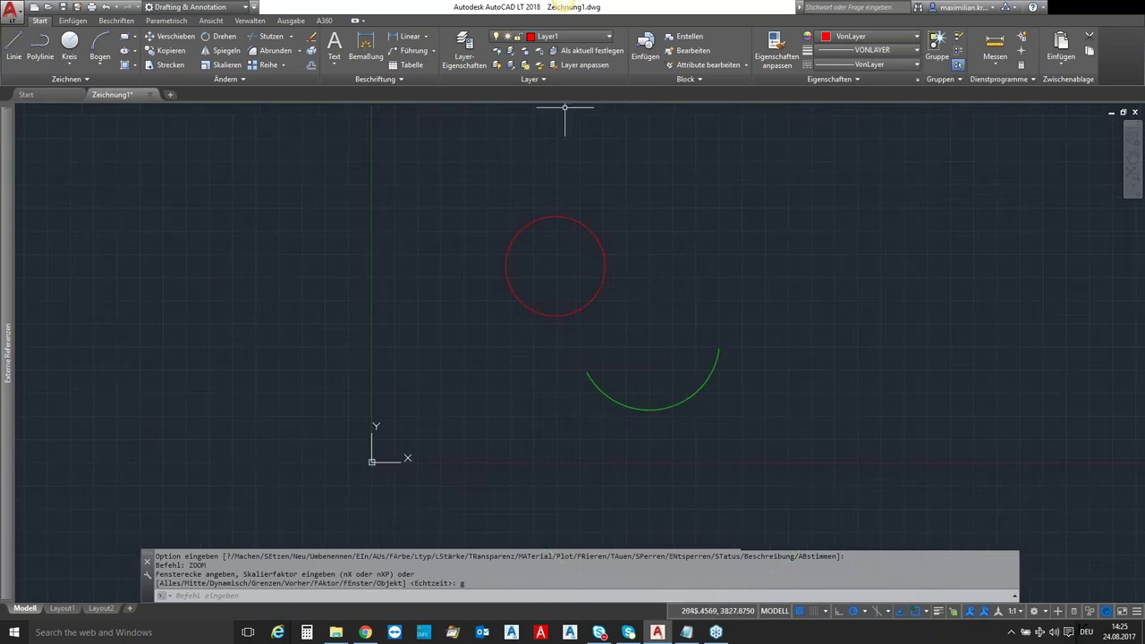
Switch Layer2 on and thaw it so the yellow rectangle and line reappear
left_click(574, 39)
left_click(498, 80)
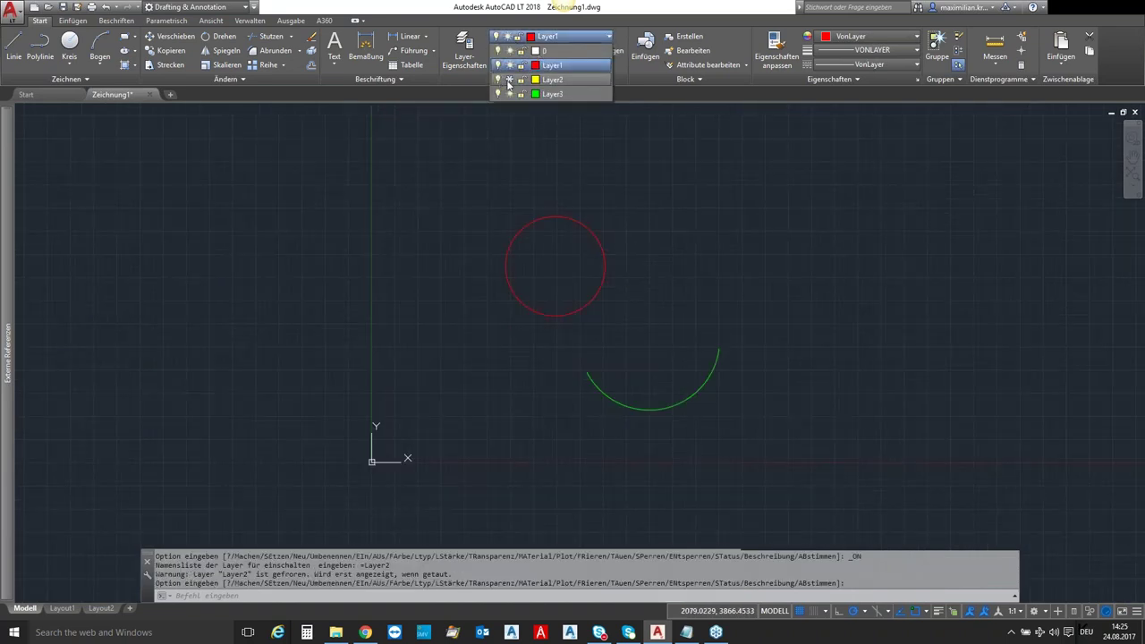
left_click(509, 79)
left_click(405, 259)
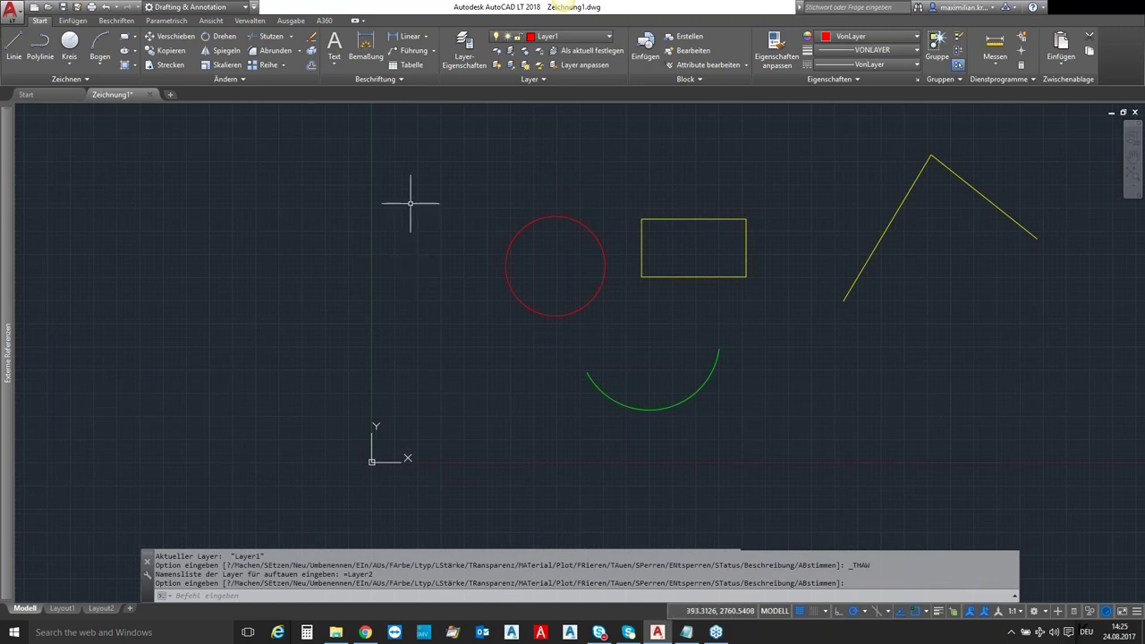
middle_click_drag(767, 165, 605, 185)
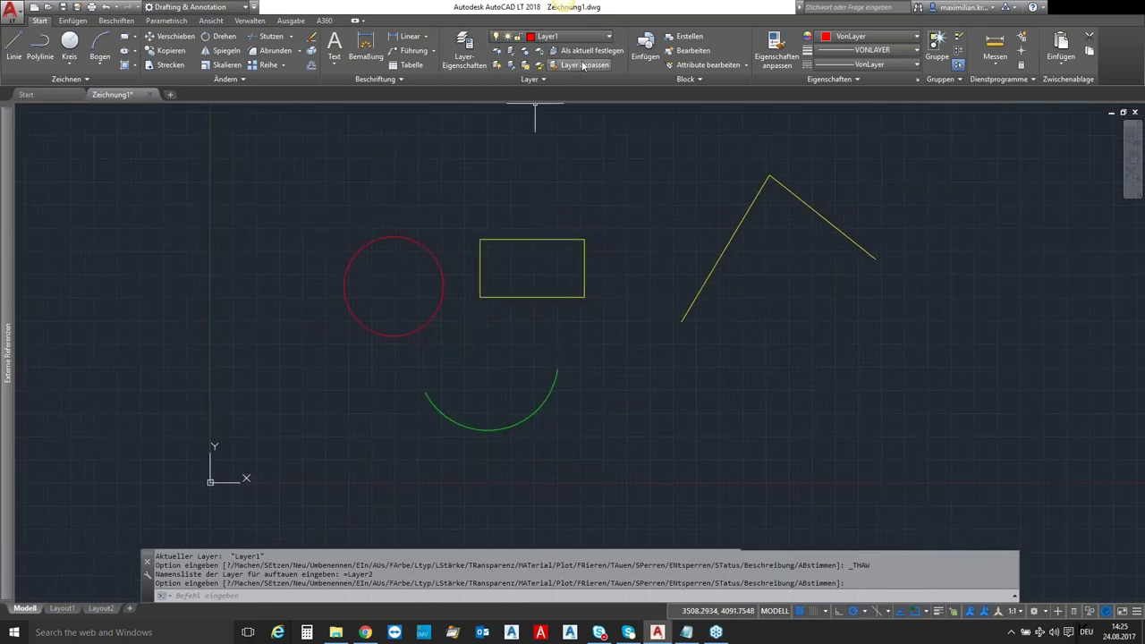
left_click(498, 52)
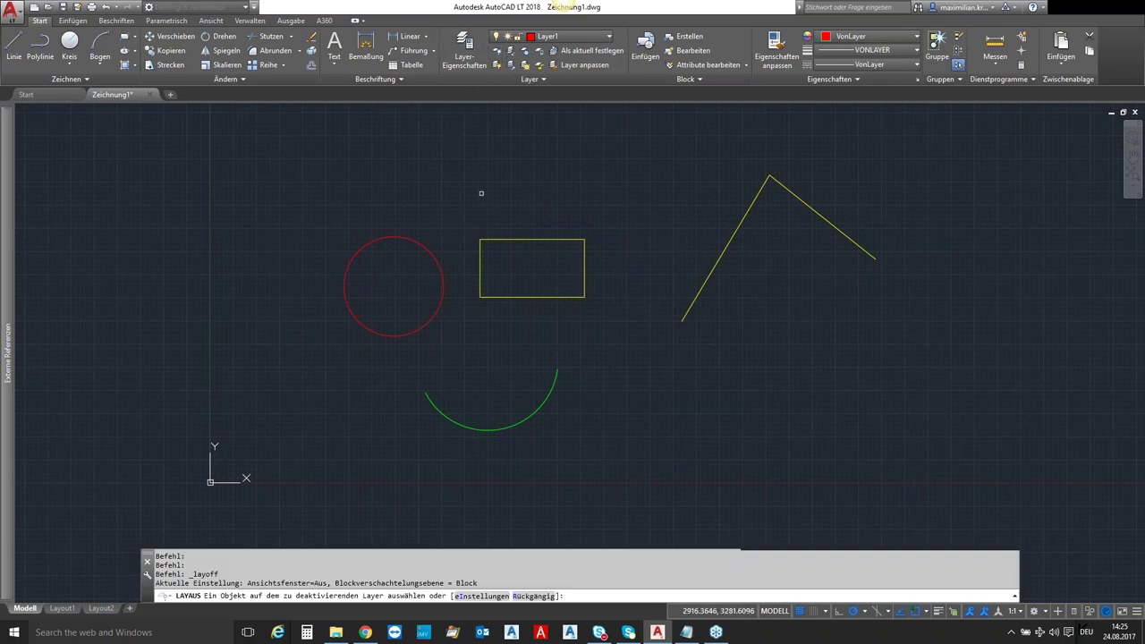
left_click(522, 239)
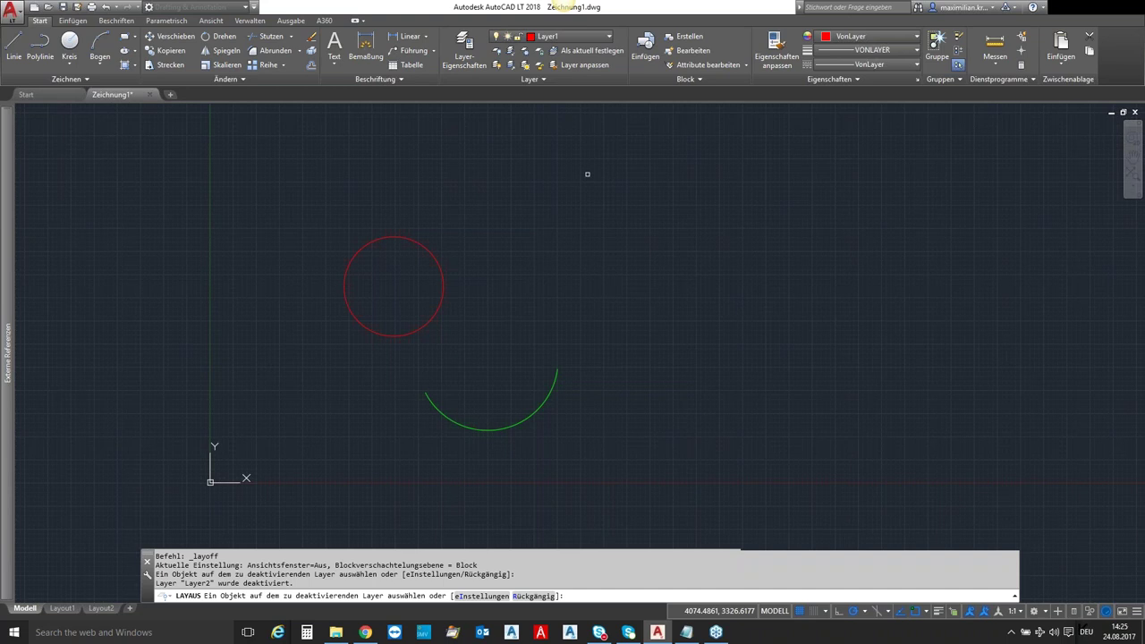
key("Return")
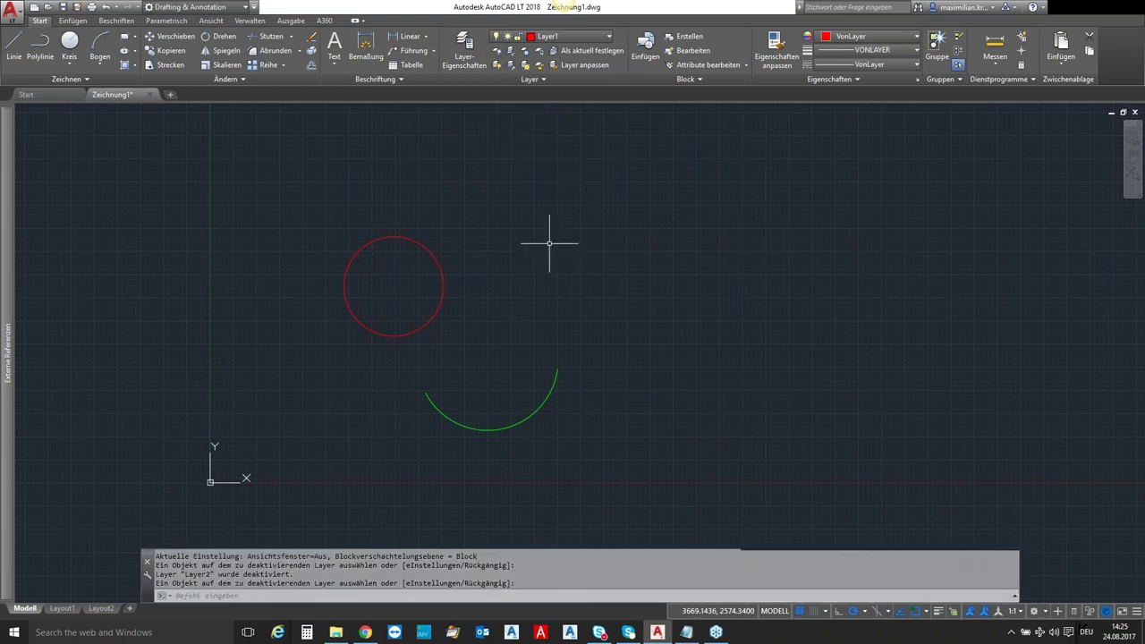
left_click(600, 37)
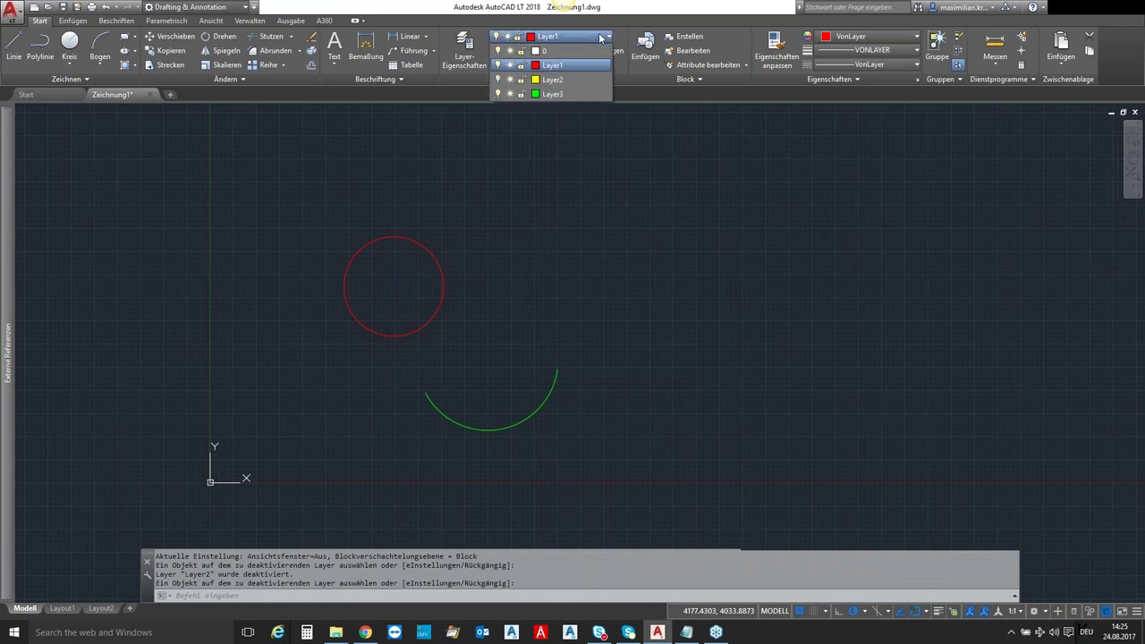
left_click(448, 141)
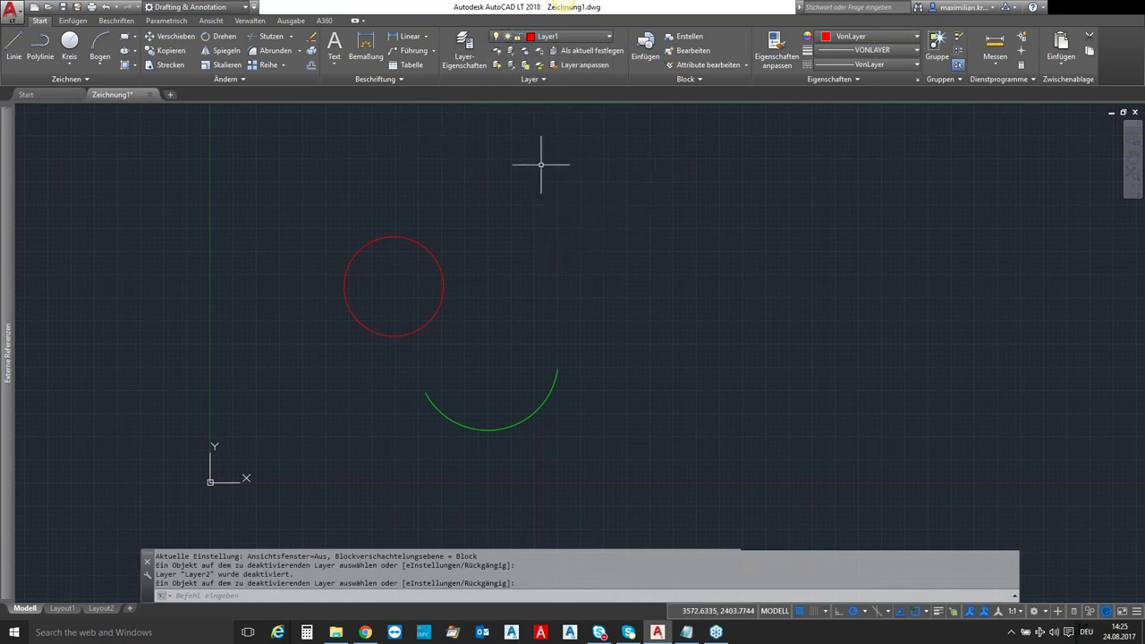
left_click(497, 69)
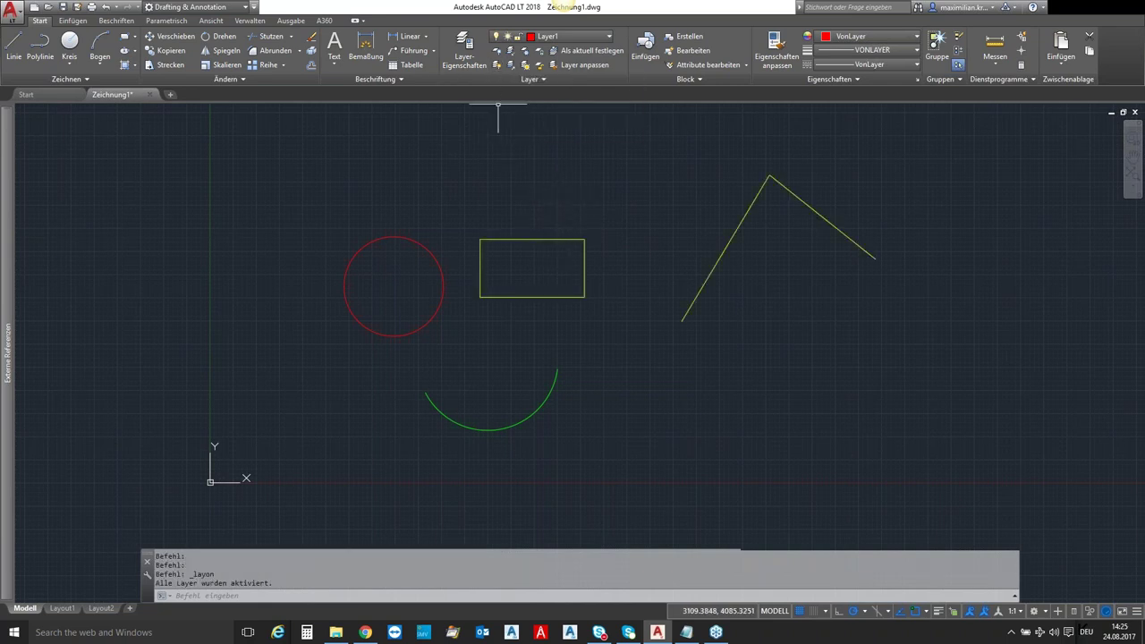
left_click(511, 51)
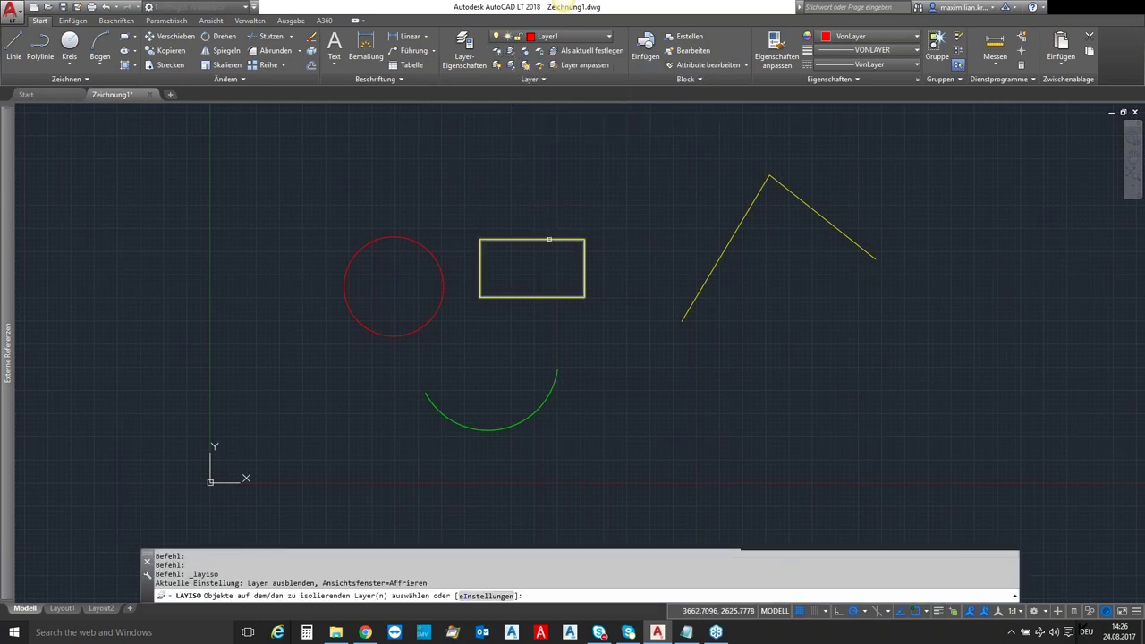
left_click(547, 239)
key("Return")
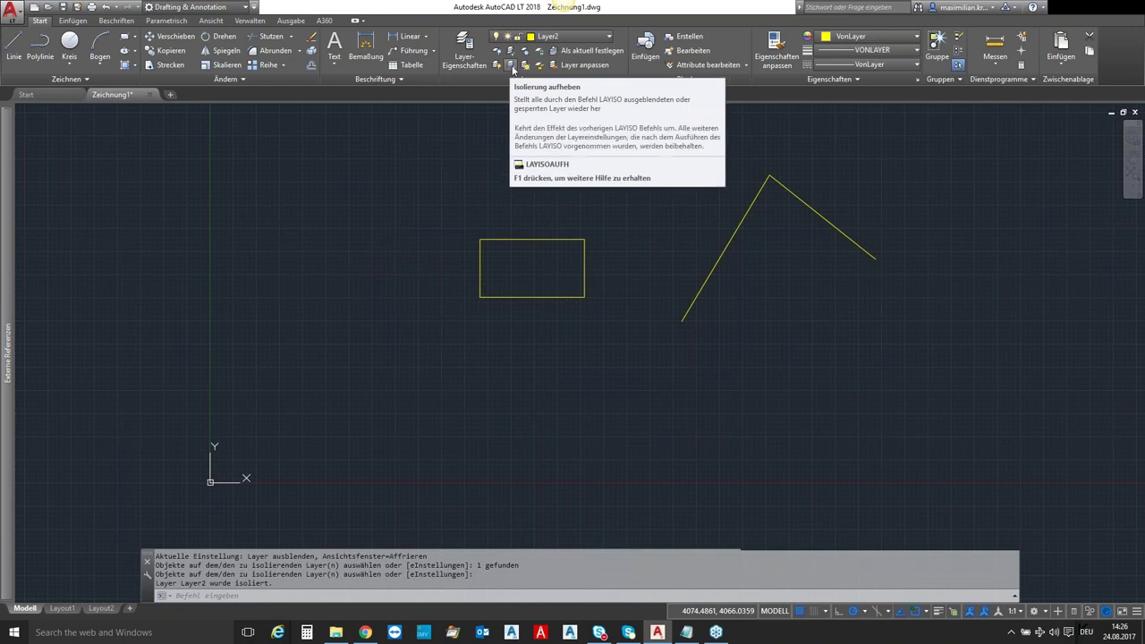
left_click(513, 68)
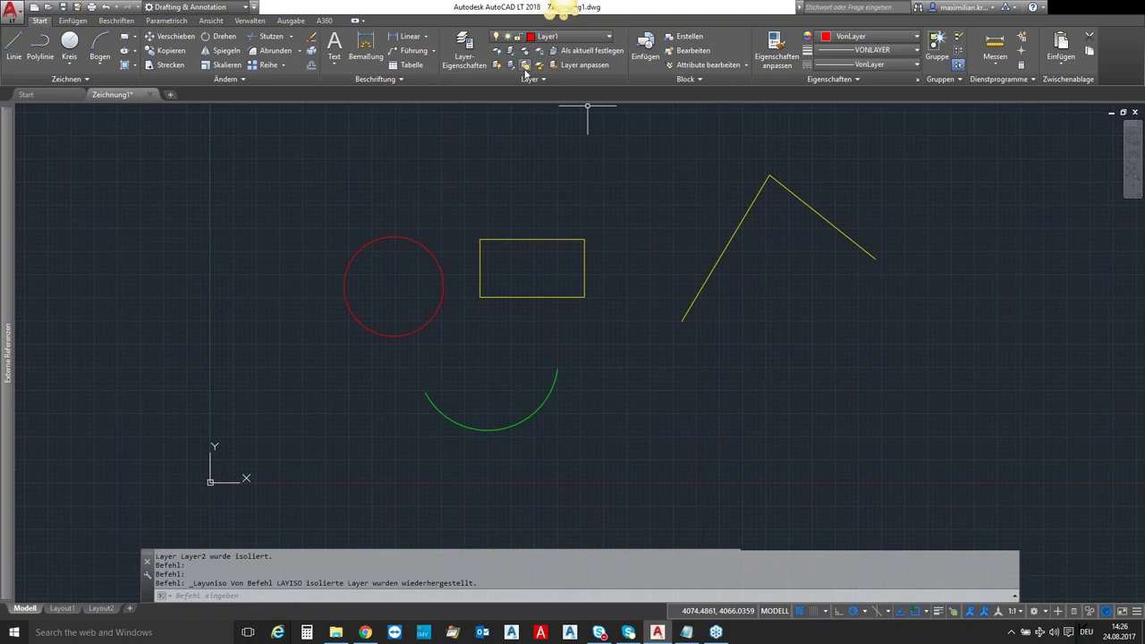
Lock Layer1, then erase the left yellow line while the locked red circle survives
left_click(586, 37)
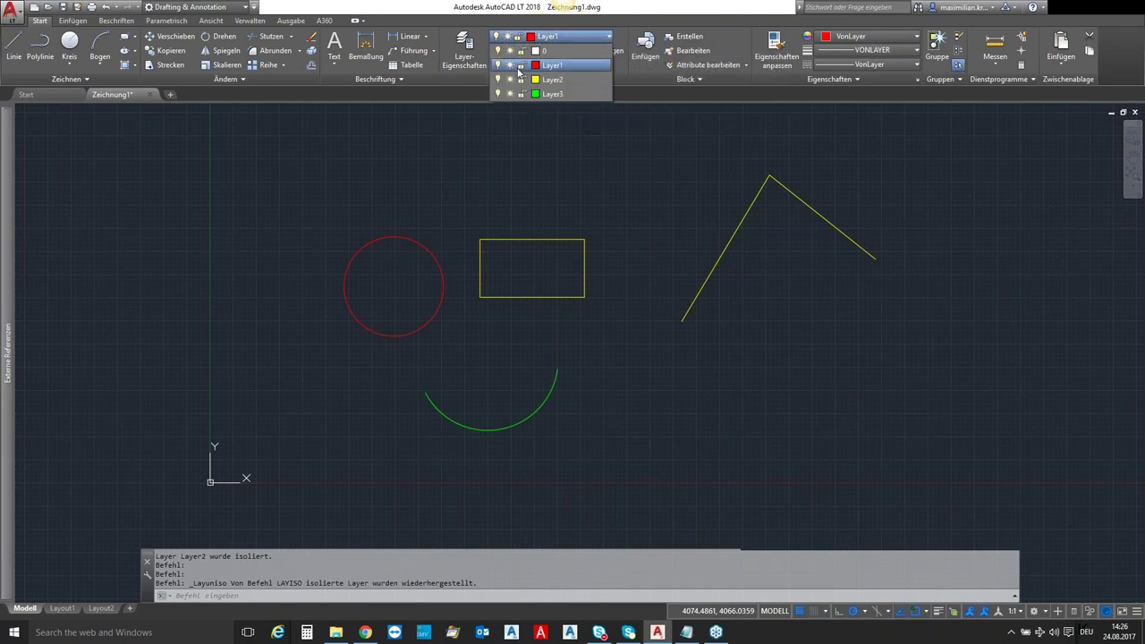
left_click(521, 65)
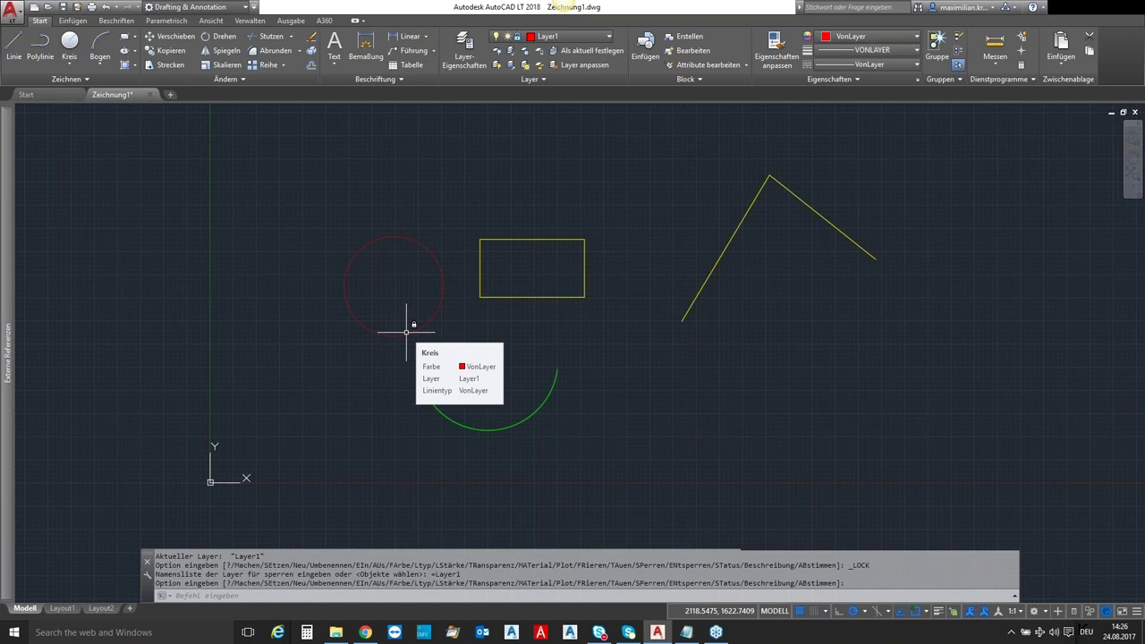
left_click(727, 246)
left_click(603, 164)
left_click(378, 268)
left_click(286, 181)
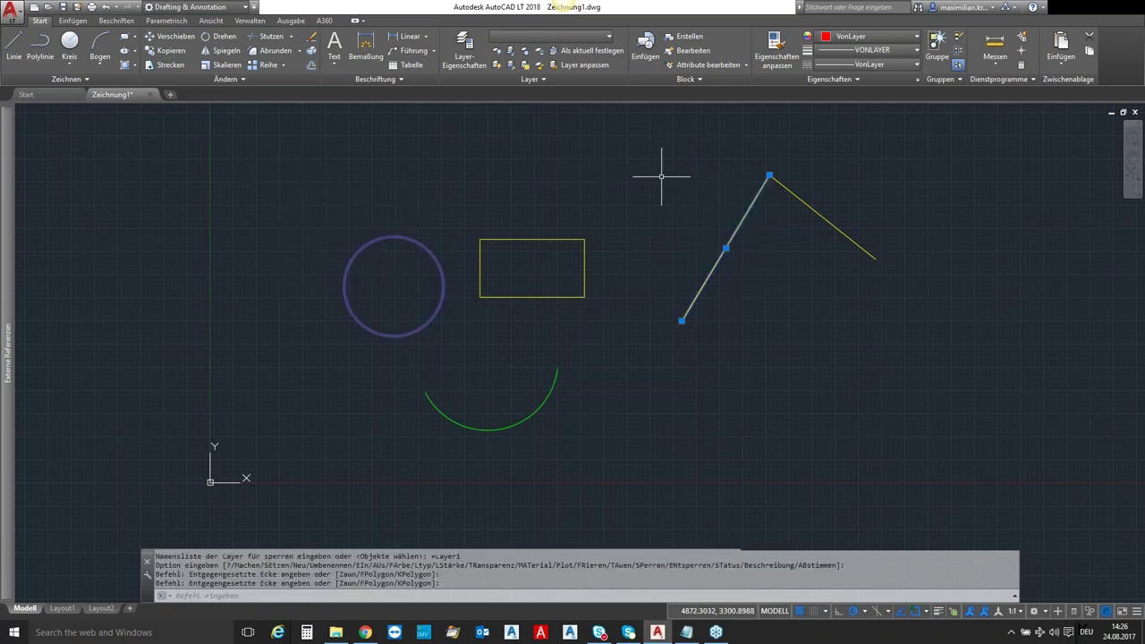
key("Delete")
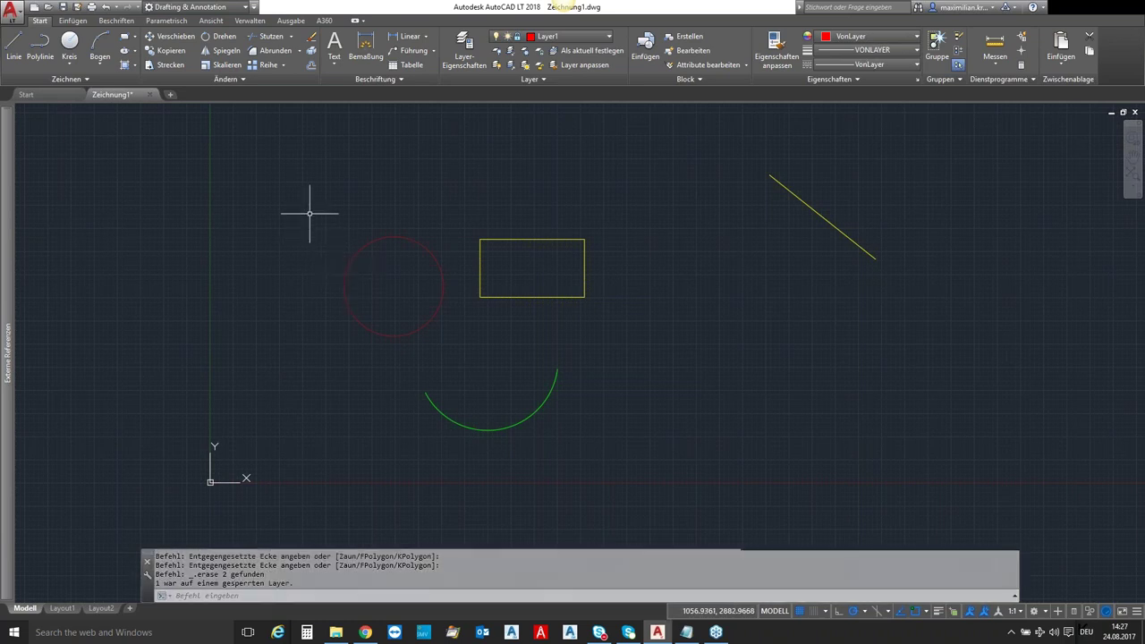
Unlock Layer1 by picking its circle and set Layer1's lineweight to 1.58 mm
left_click(539, 64)
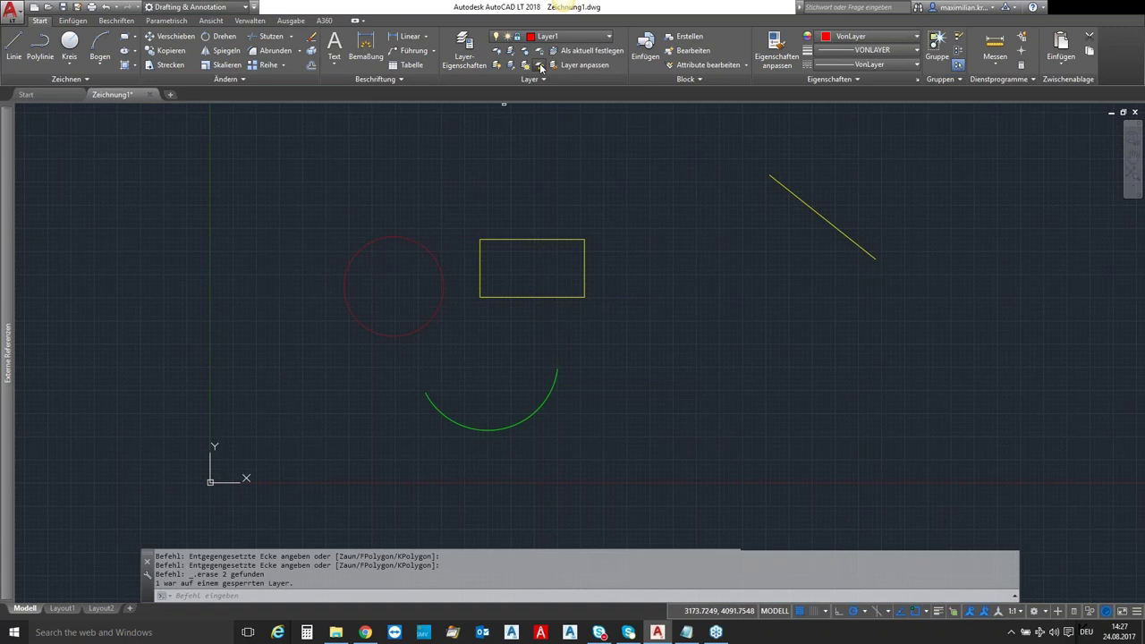
left_click(362, 247)
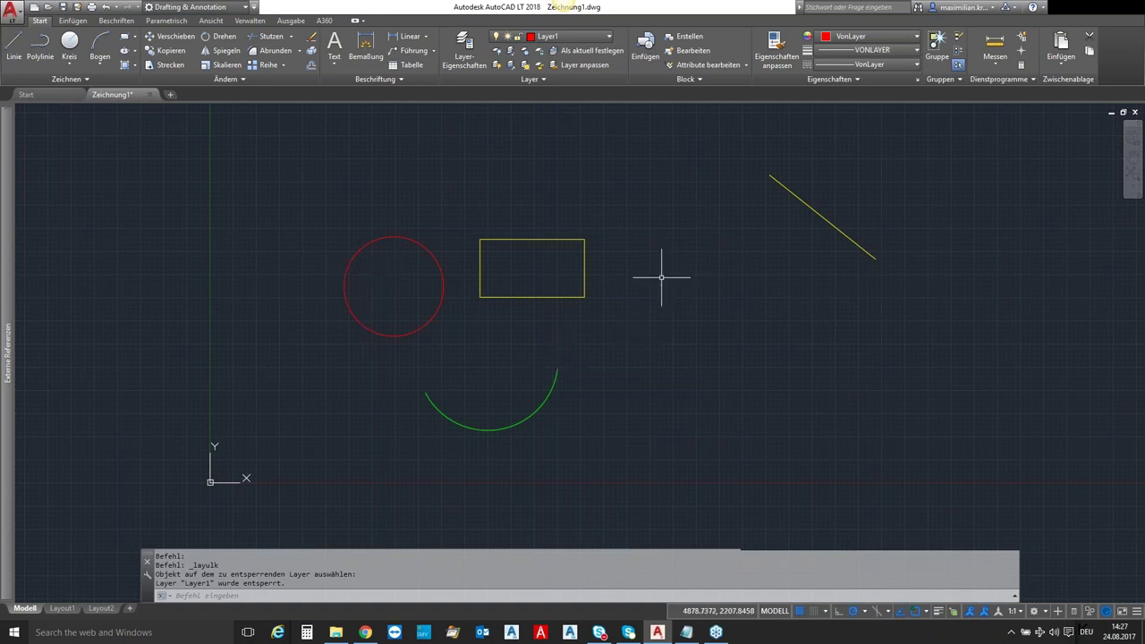
left_click(467, 57)
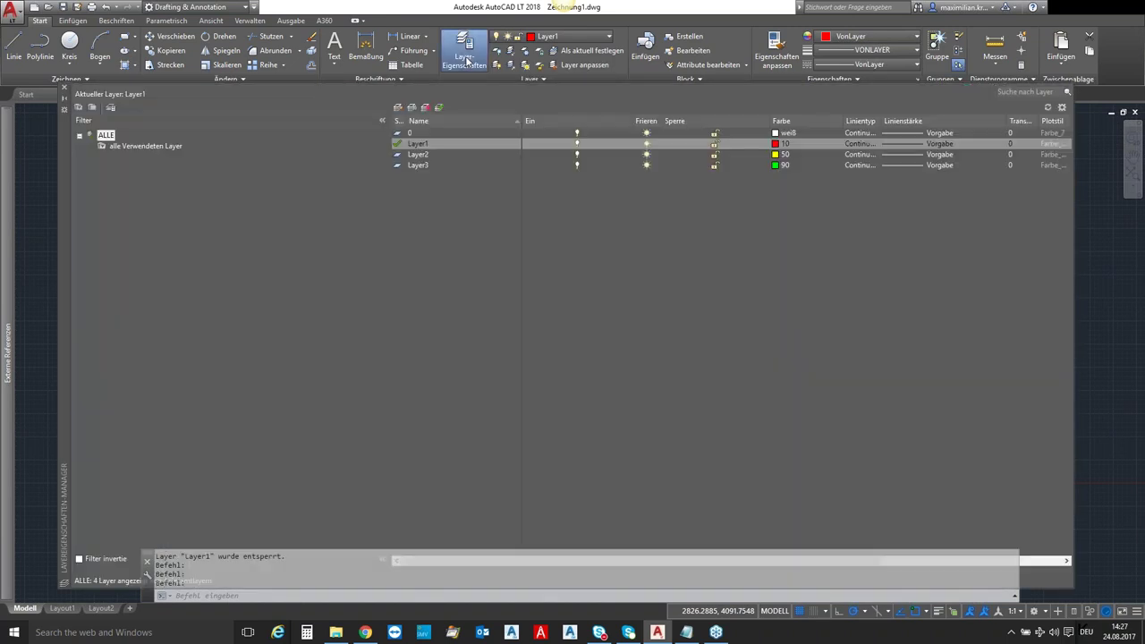
left_click(906, 143)
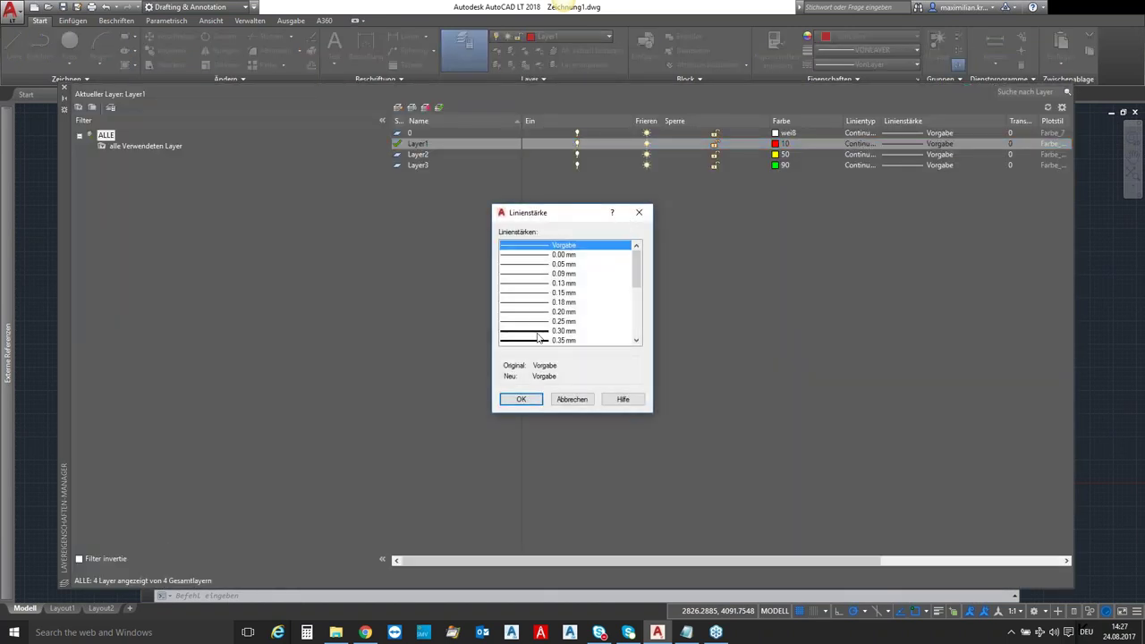
left_click_drag(636, 269, 636, 317)
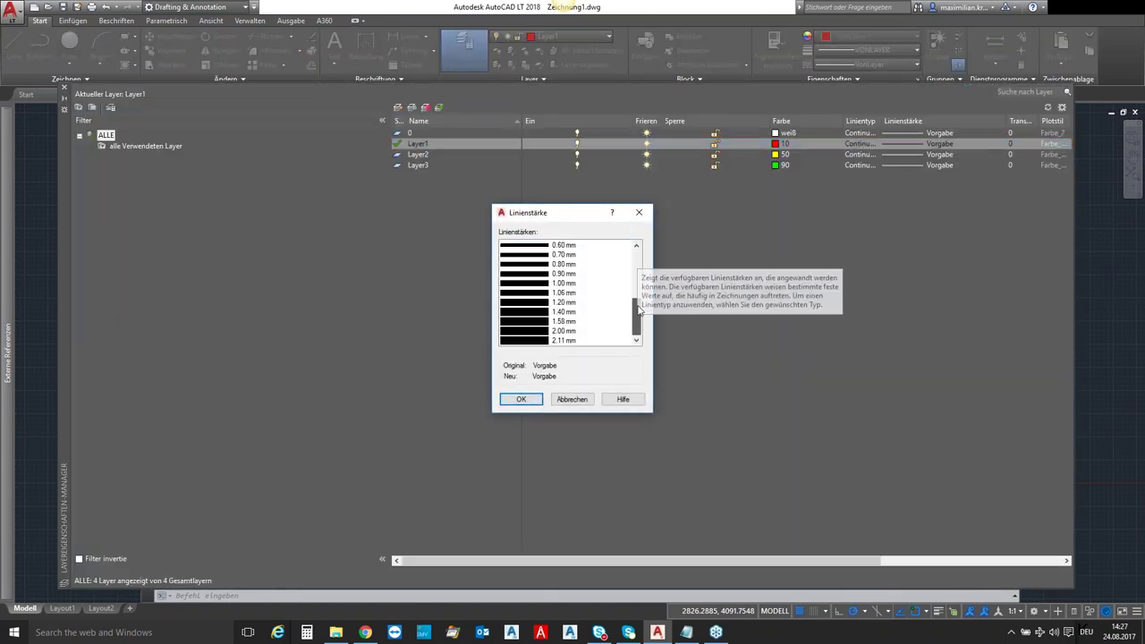
left_click(533, 323)
left_click(511, 399)
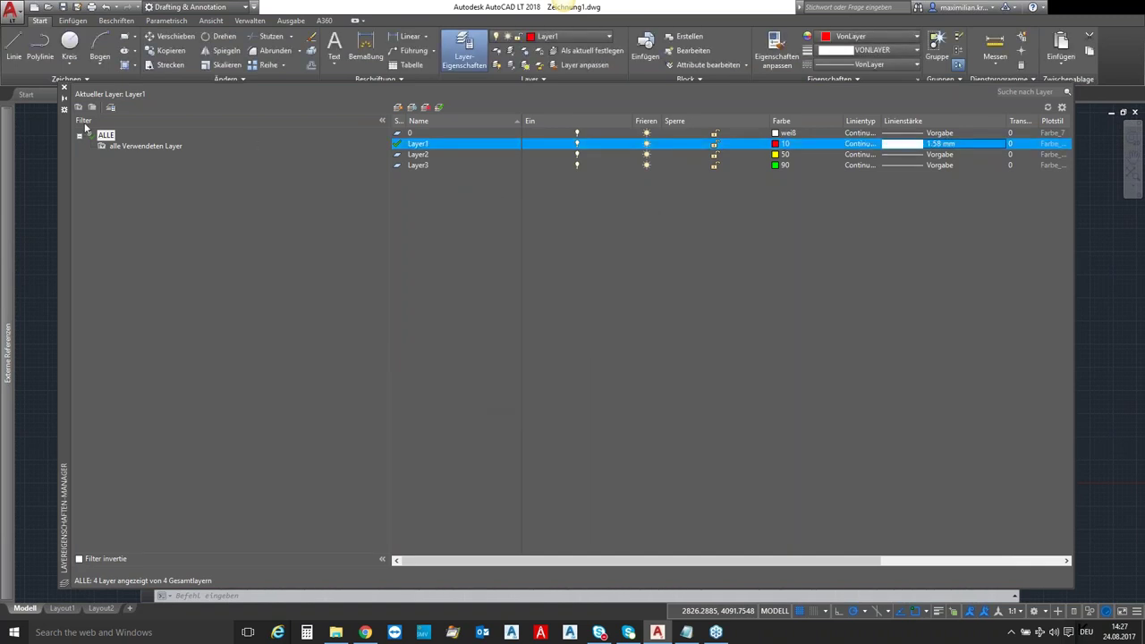
left_click(64, 87)
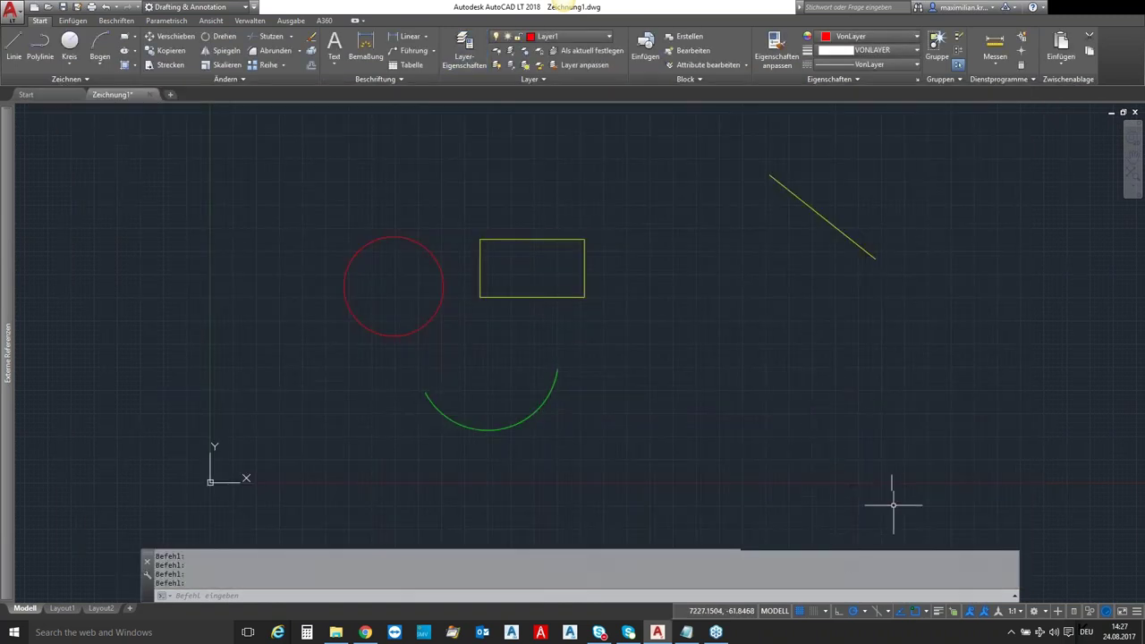
left_click(938, 613)
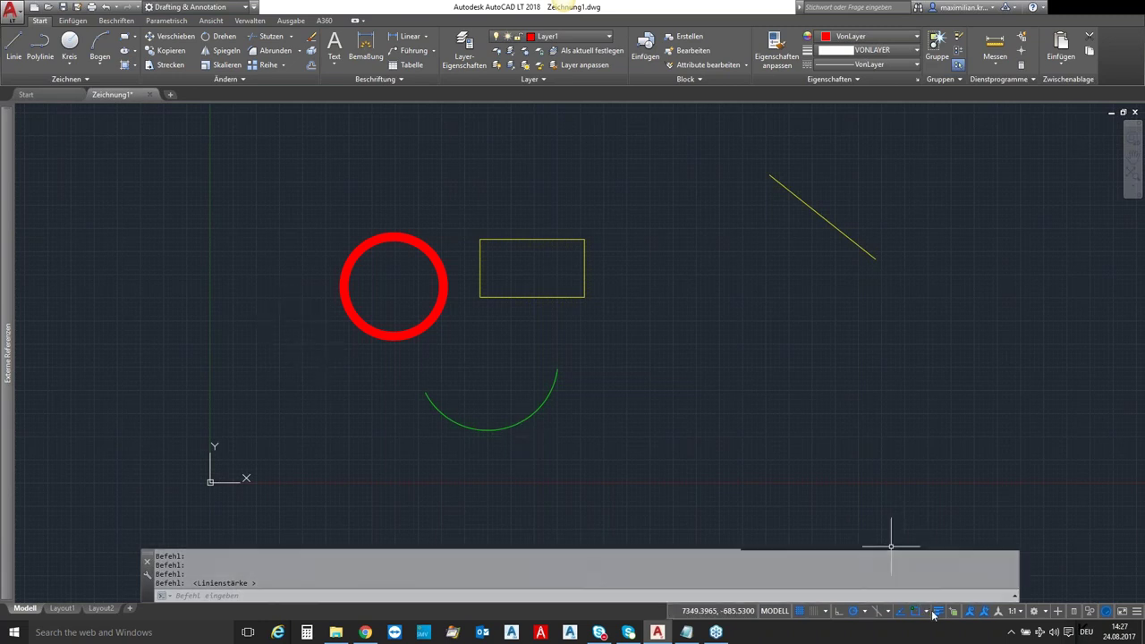
left_click(938, 612)
left_click(938, 612)
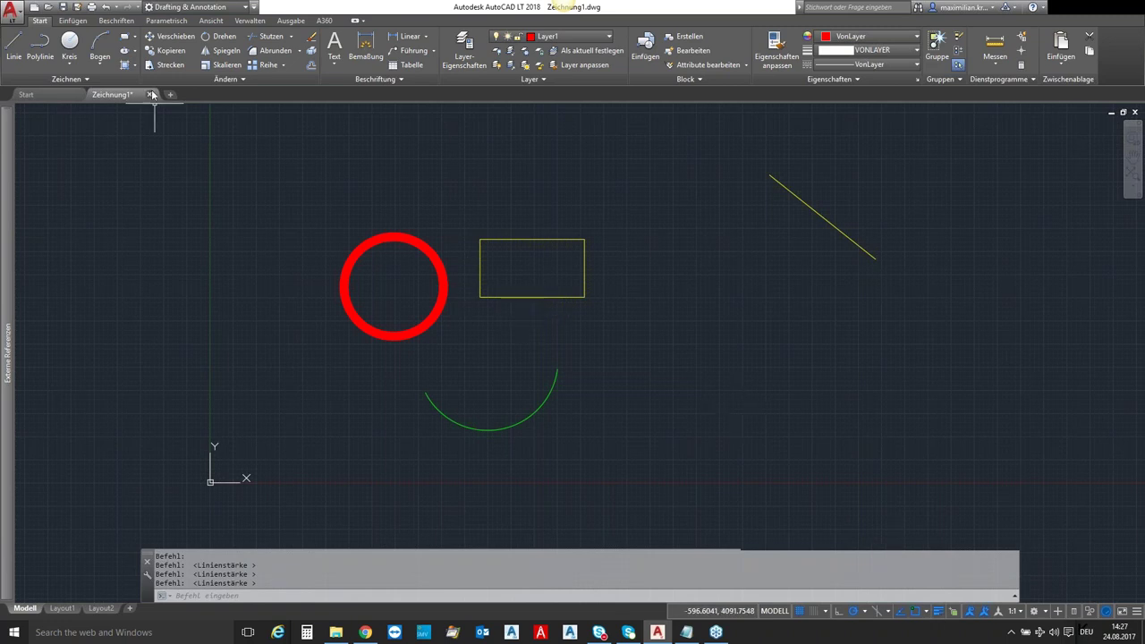
left_click(940, 617)
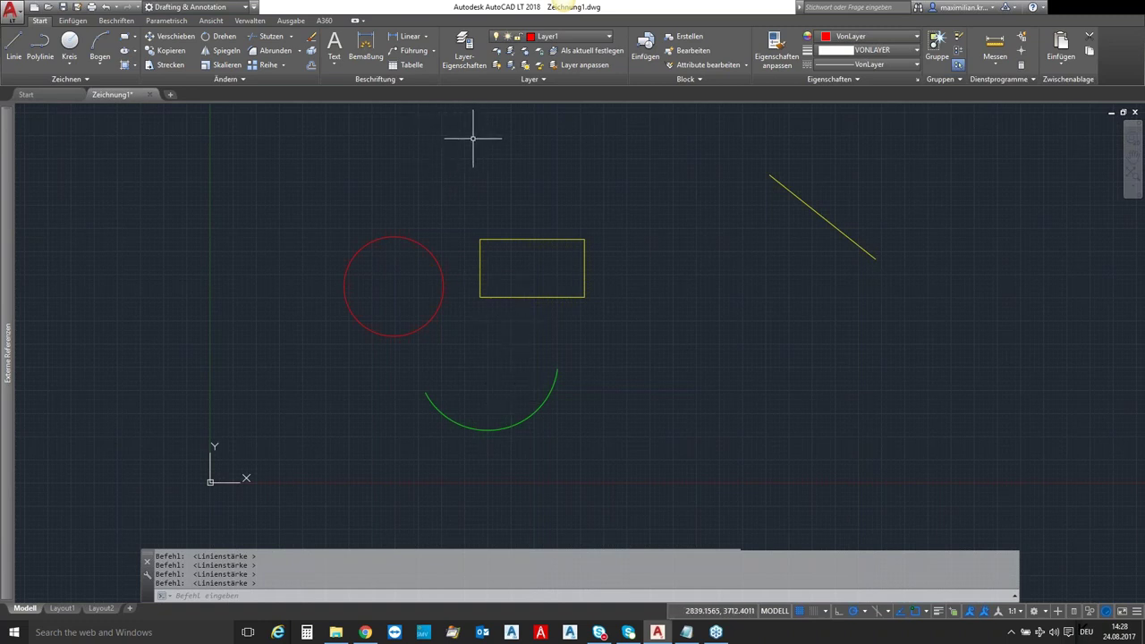
left_click(612, 40)
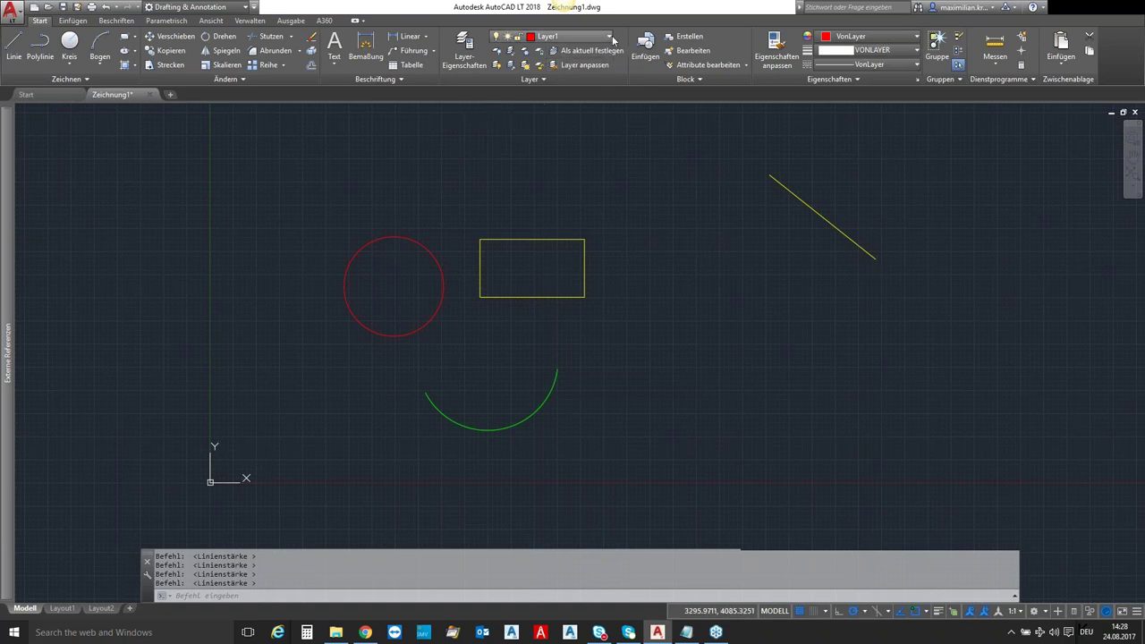
left_click(570, 37)
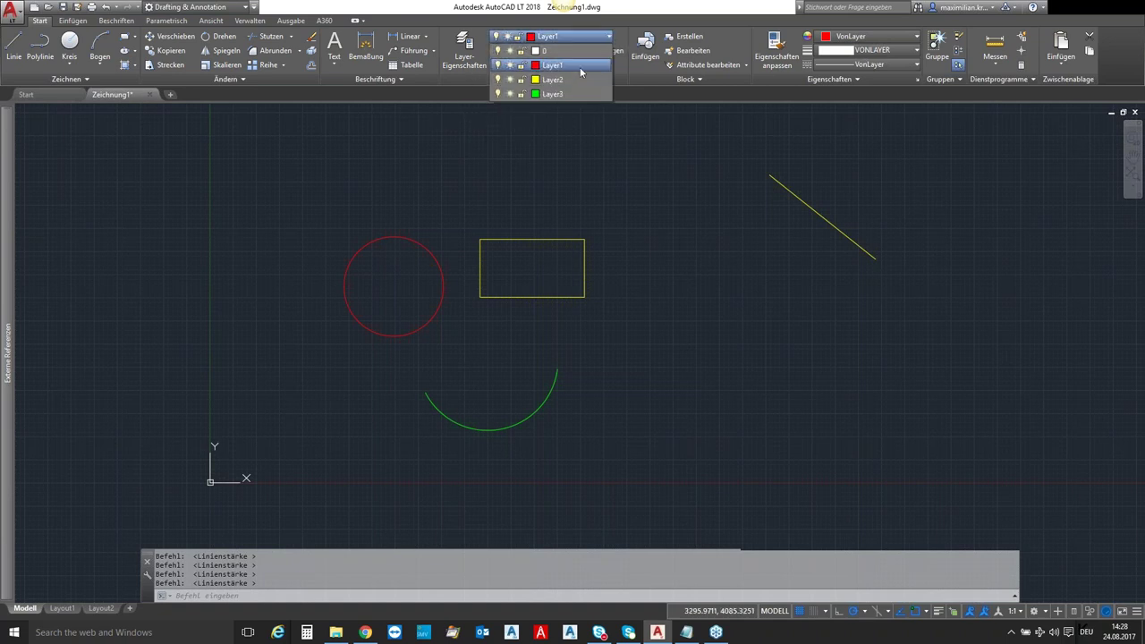
left_click(659, 189)
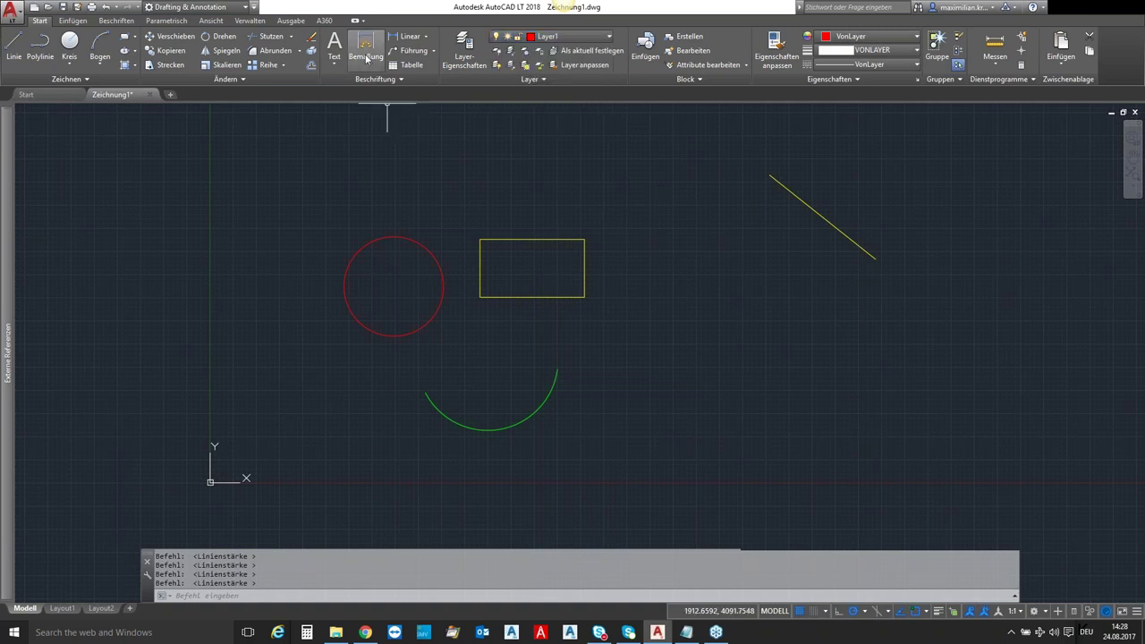
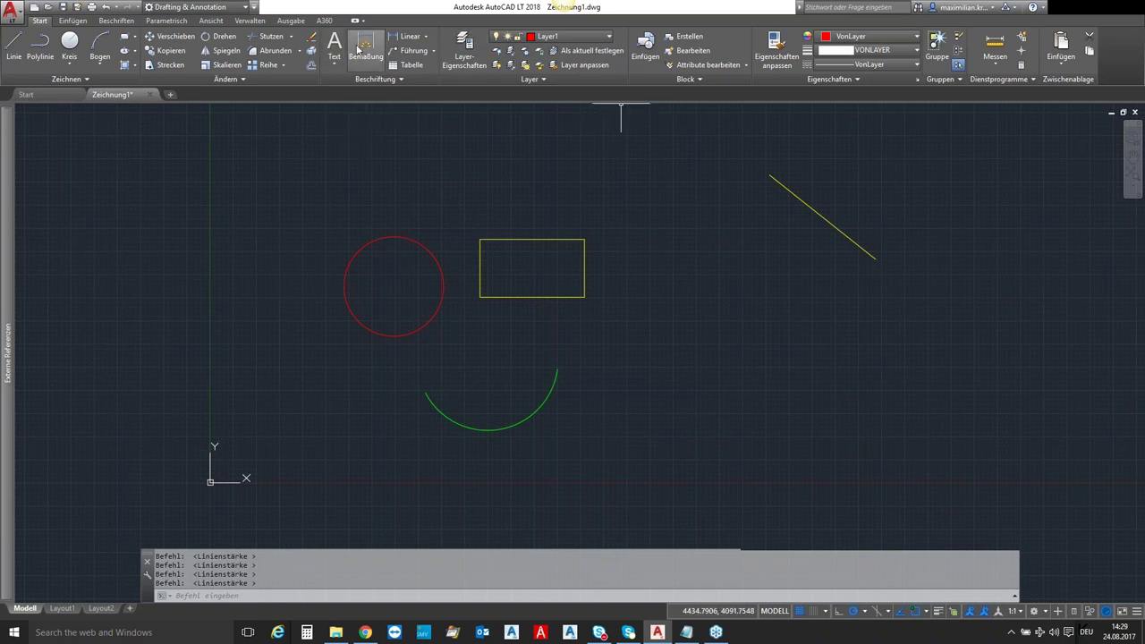
Add a linear dimension across the yellow rectangle's top edge, placed just above it
left_click(365, 49)
left_click(481, 239)
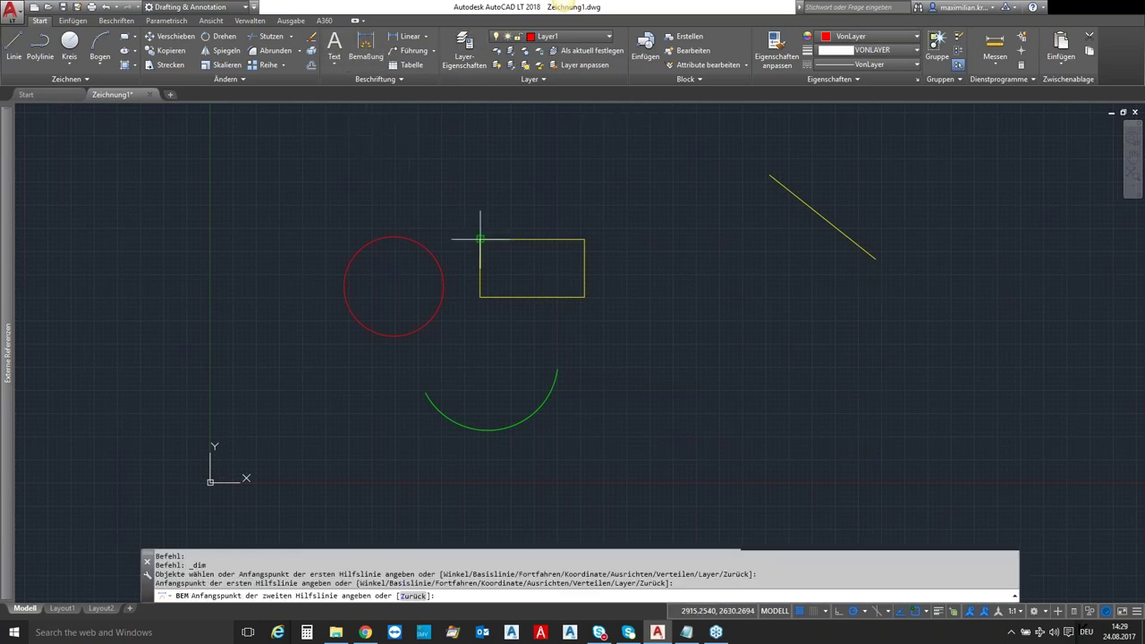
left_click(585, 239)
left_click(576, 195)
key("Return")
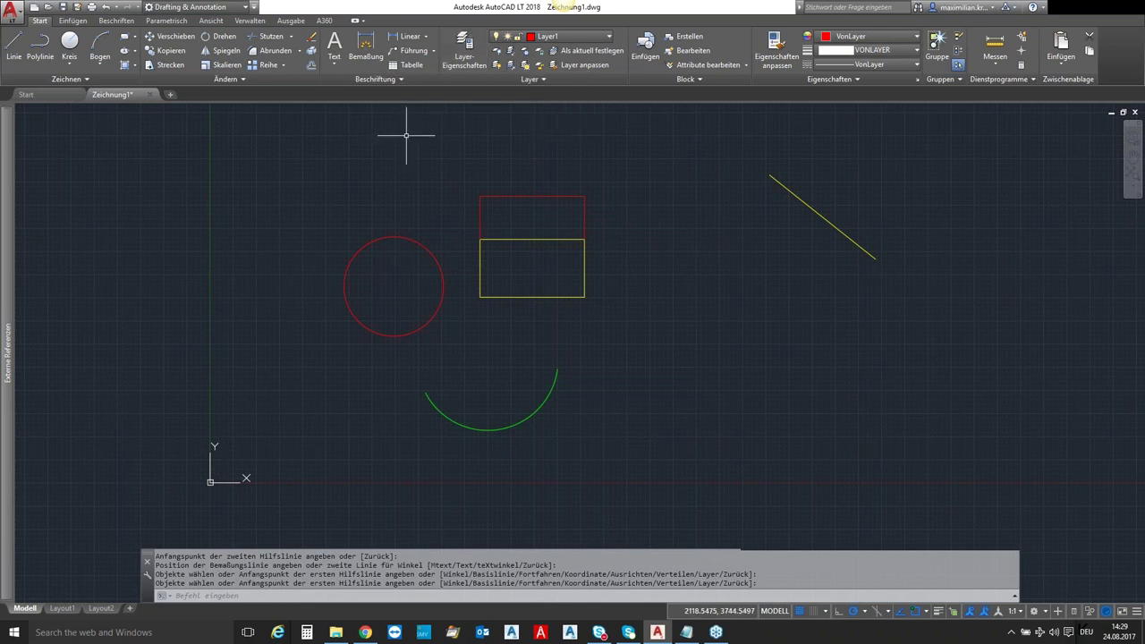
In the Layer Properties Manager, set the Defpoints layer to not plot
left_click(464, 49)
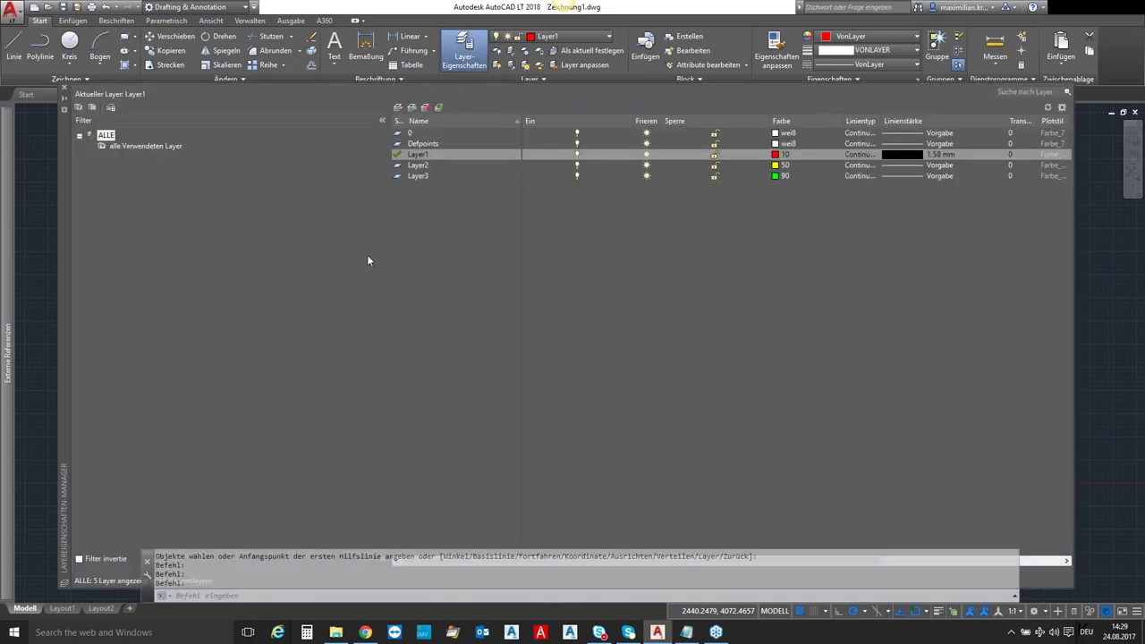
left_click(473, 134)
left_click(468, 144)
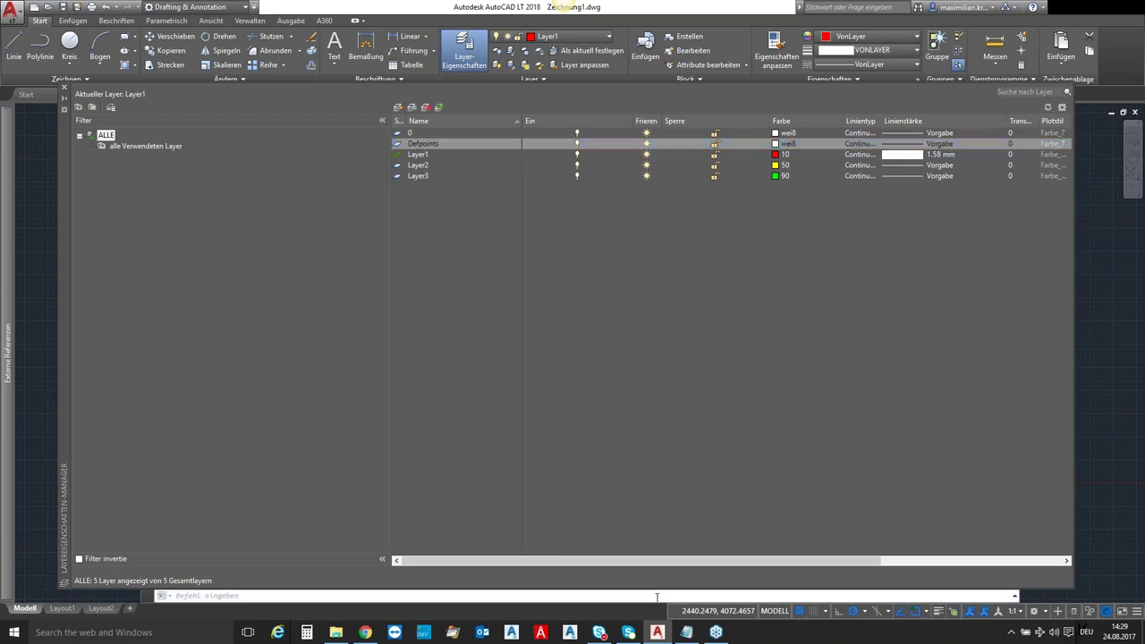
left_click_drag(681, 560, 884, 557)
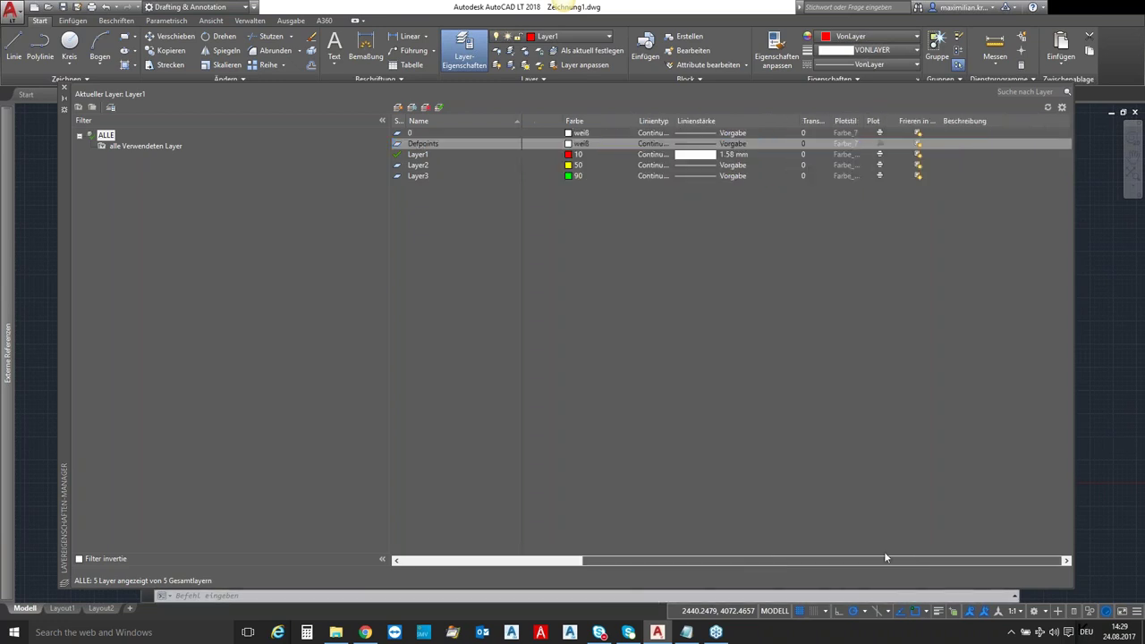
left_click(879, 144)
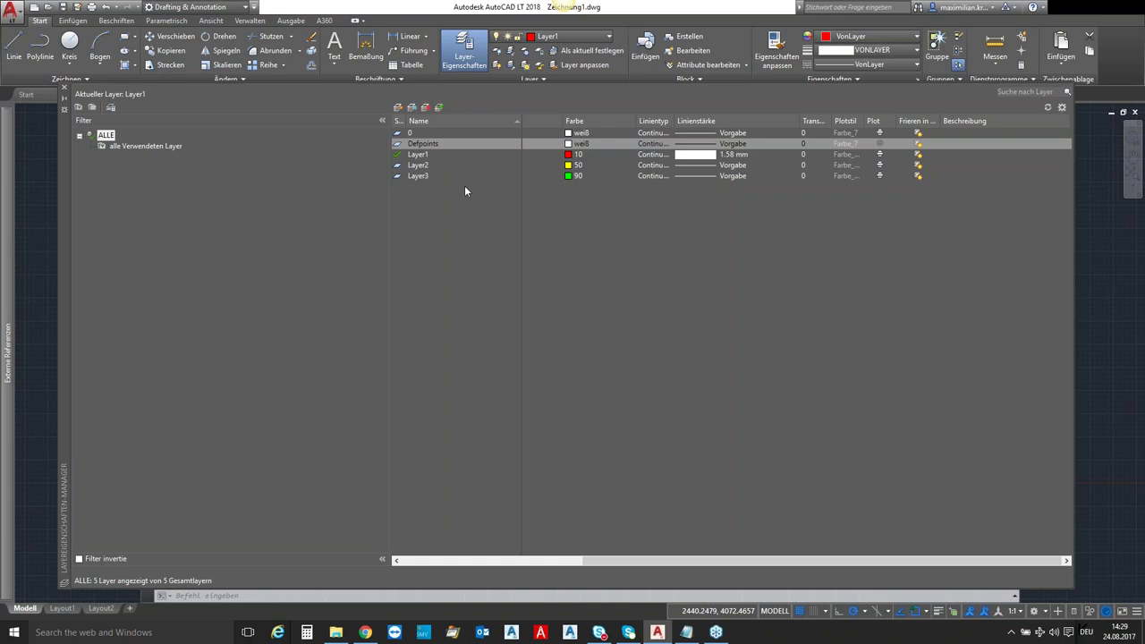
Create Layer4 with colour 172, keep it plottable, and make it the current layer
left_click(399, 109)
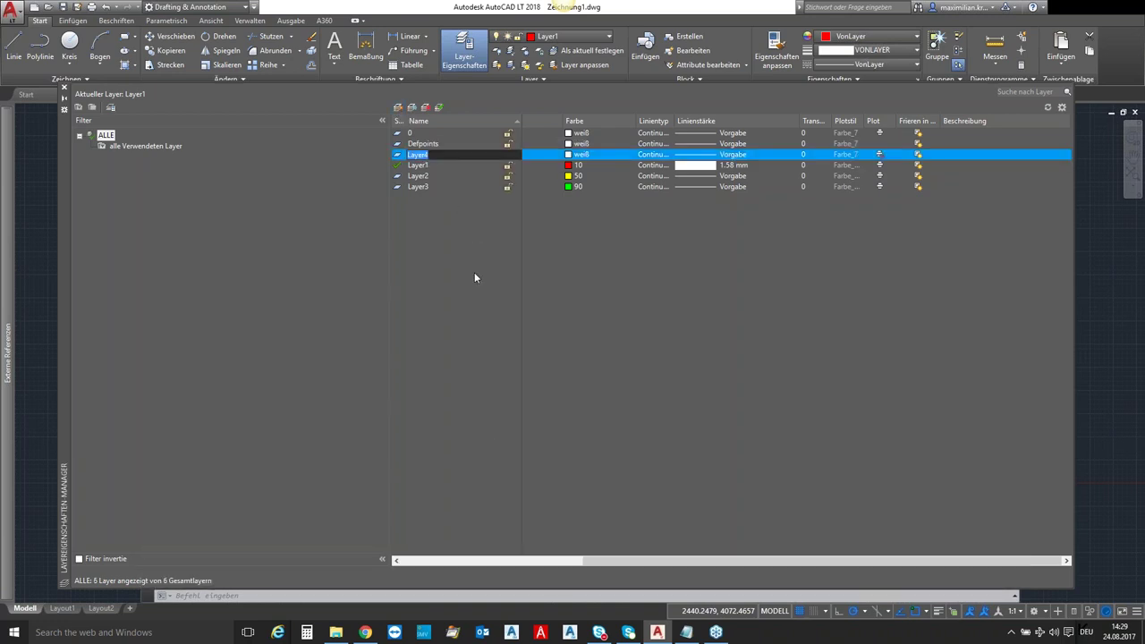
left_click(570, 156)
left_click(609, 266)
left_click(560, 408)
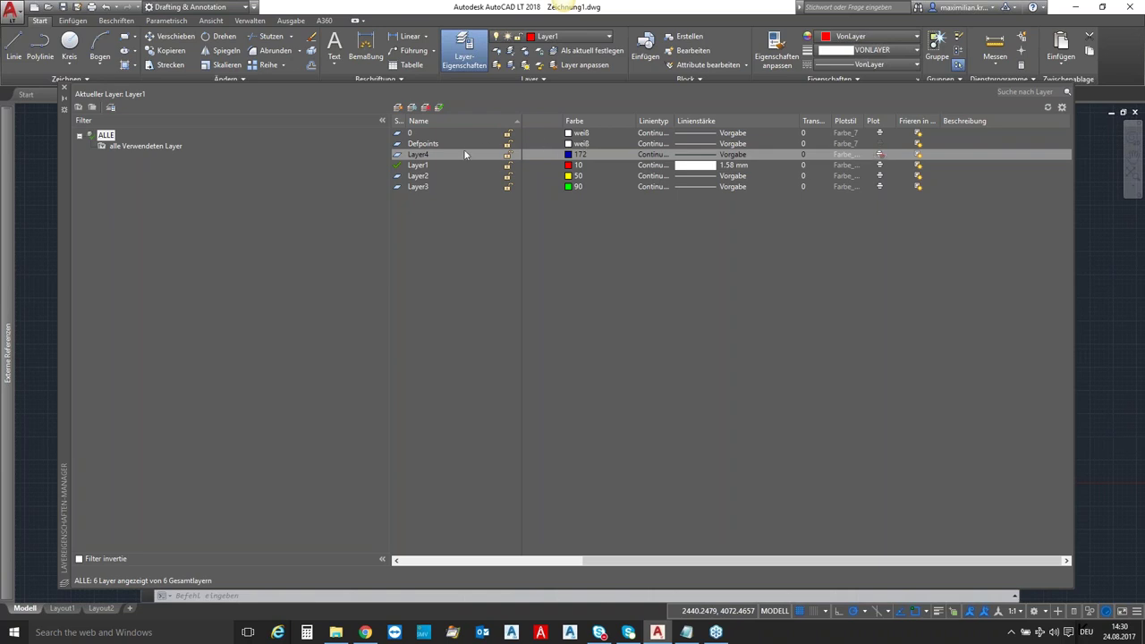
left_click(884, 157)
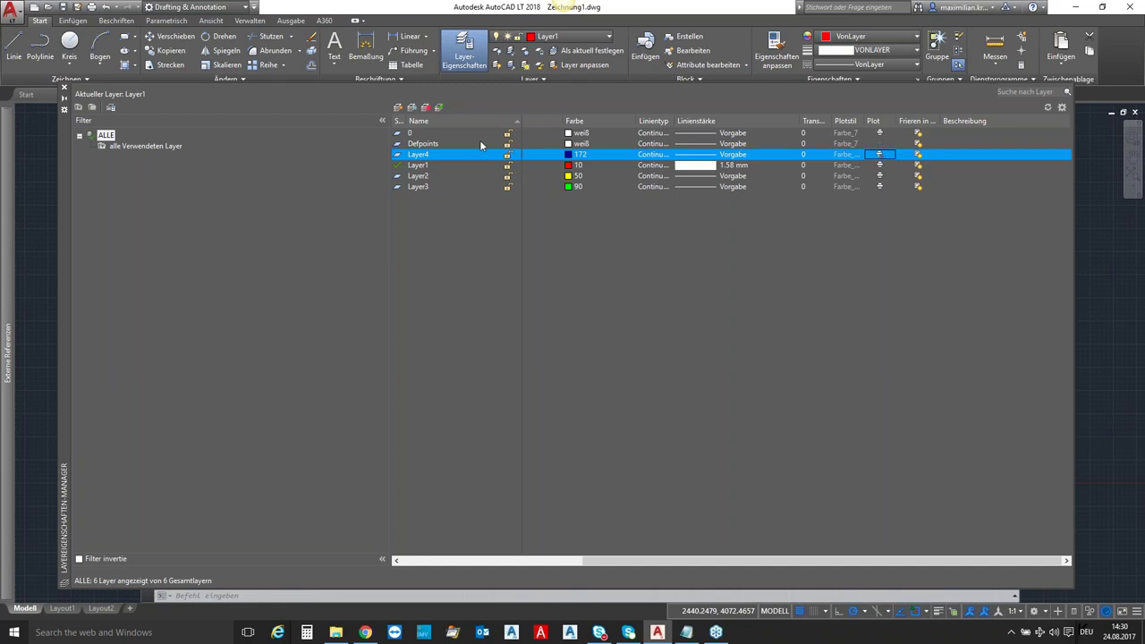
double_click(425, 155)
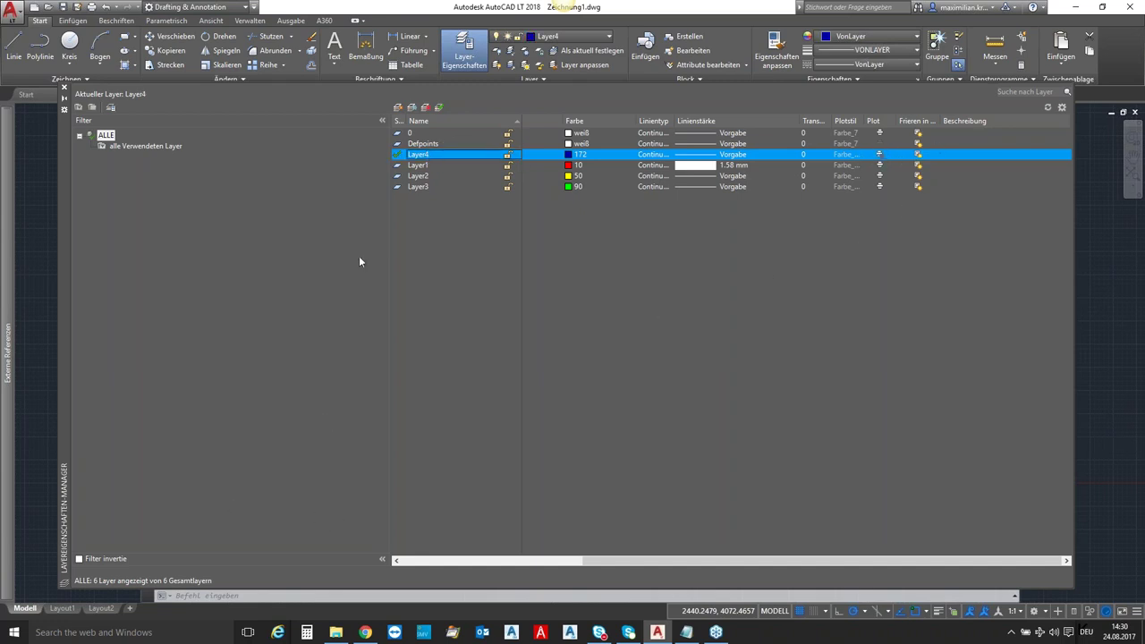
left_click(66, 93)
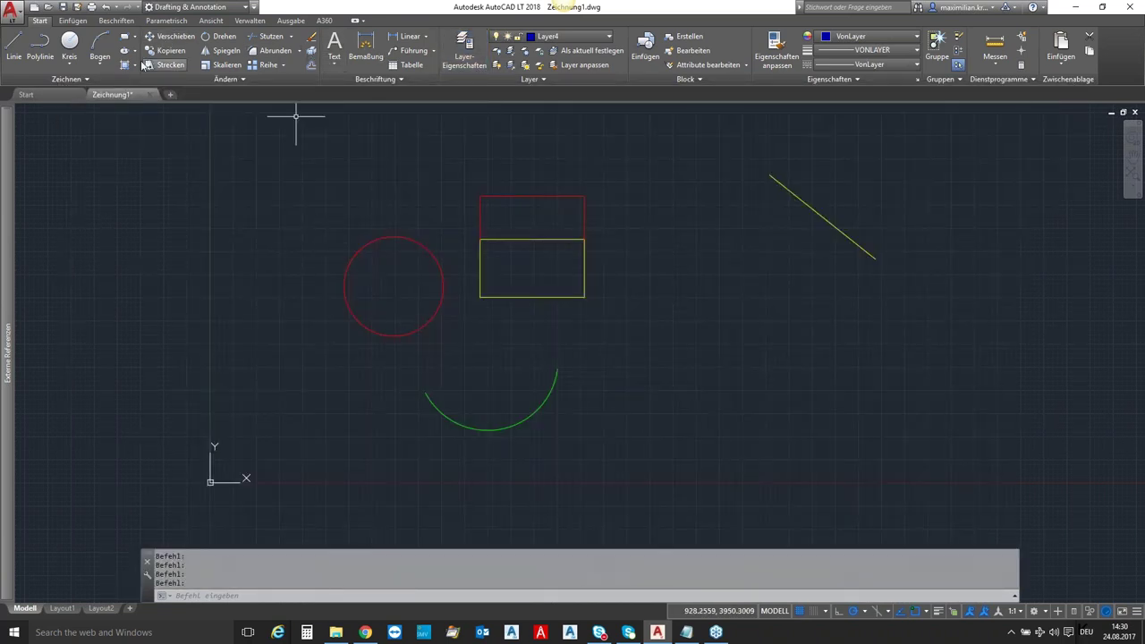
Draw a diagonal line on Layer4 to the right of the arc
left_click(14, 43)
left_click(646, 257)
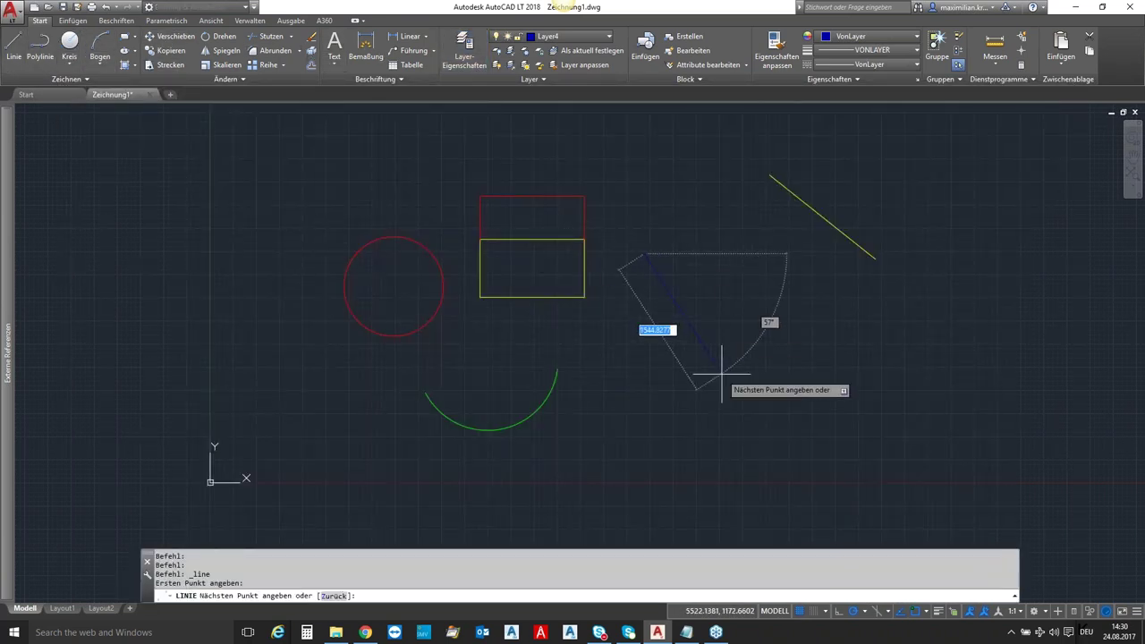
right_click(783, 285)
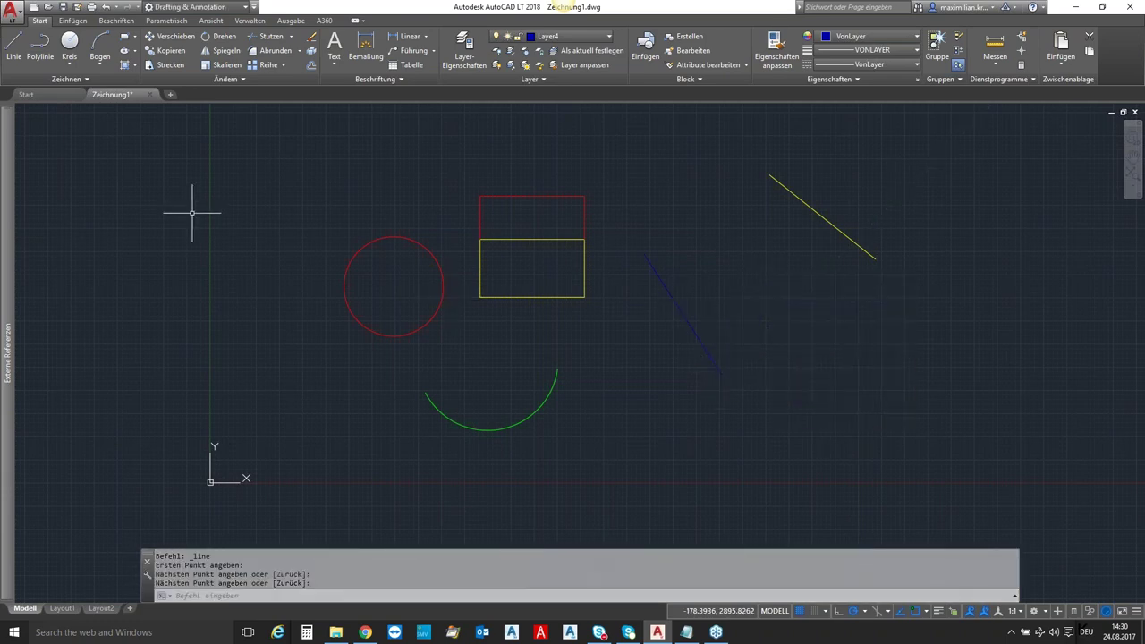
Preview the drawing as a plot with the DWG To PDF.pc3 plotter, then close without plotting
left_click(91, 7)
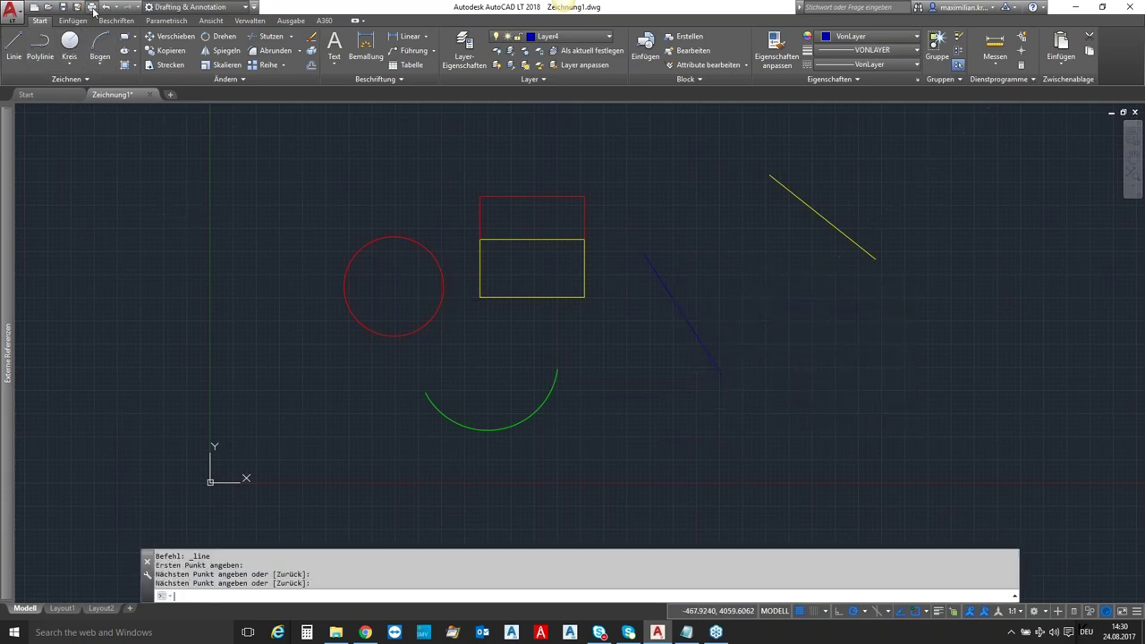
left_click(512, 229)
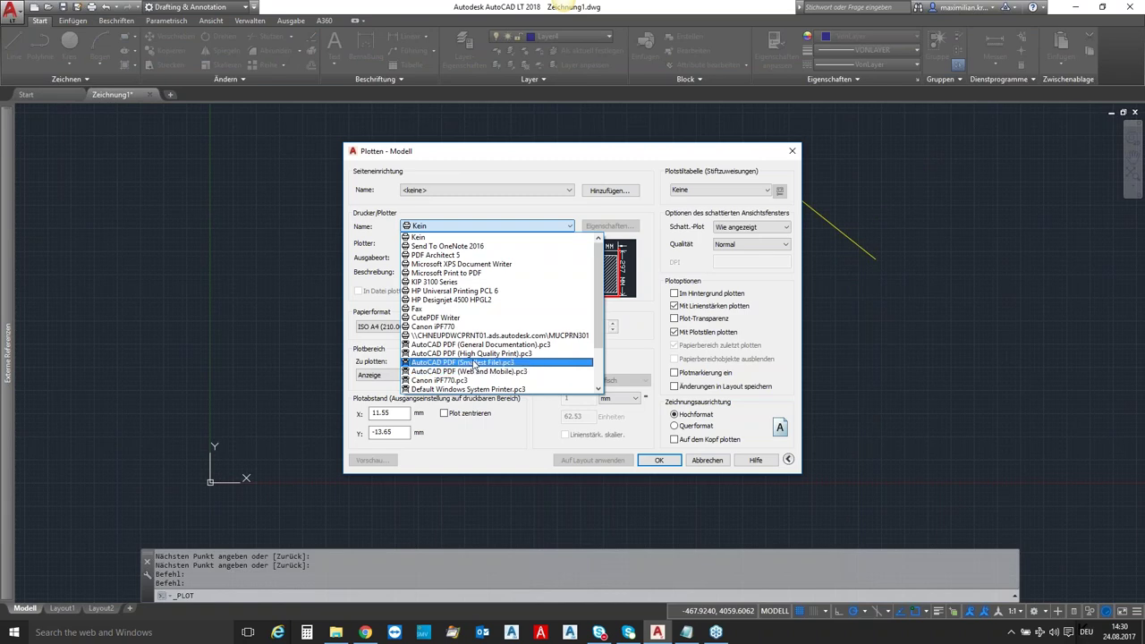
scroll(472, 374, "down", 2)
left_click(480, 367)
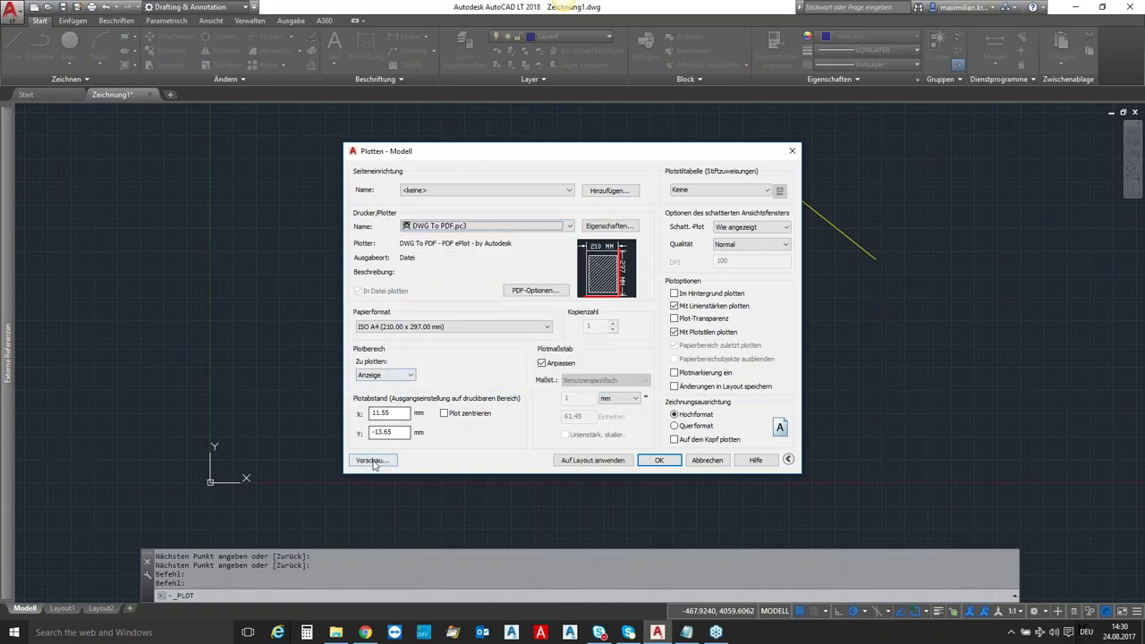
left_click(372, 459)
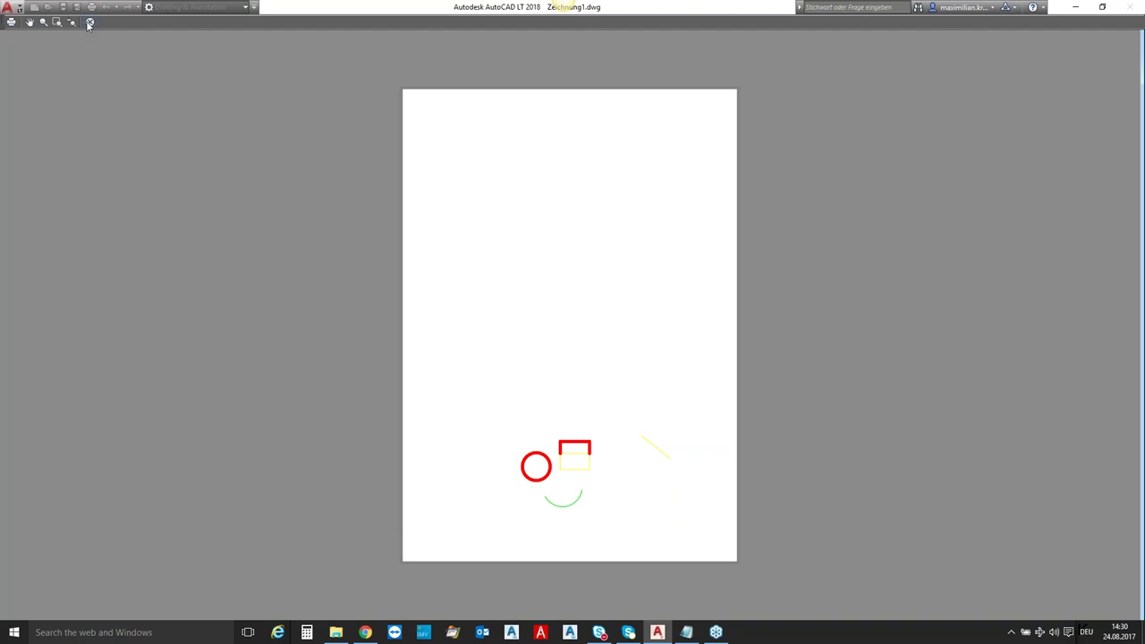
left_click(89, 21)
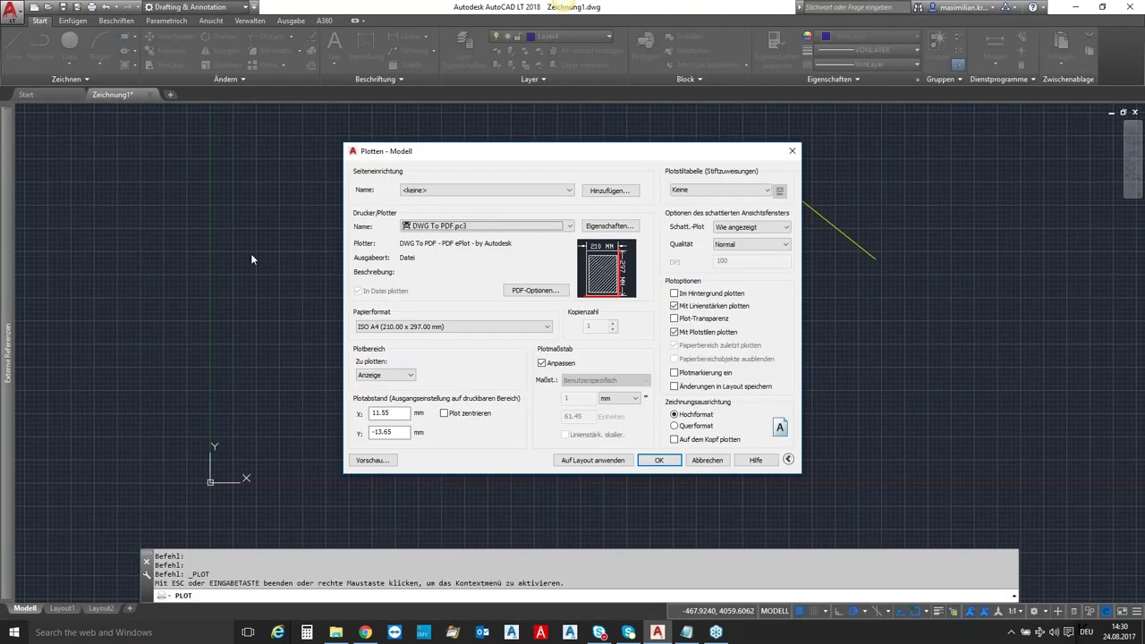
left_click(790, 152)
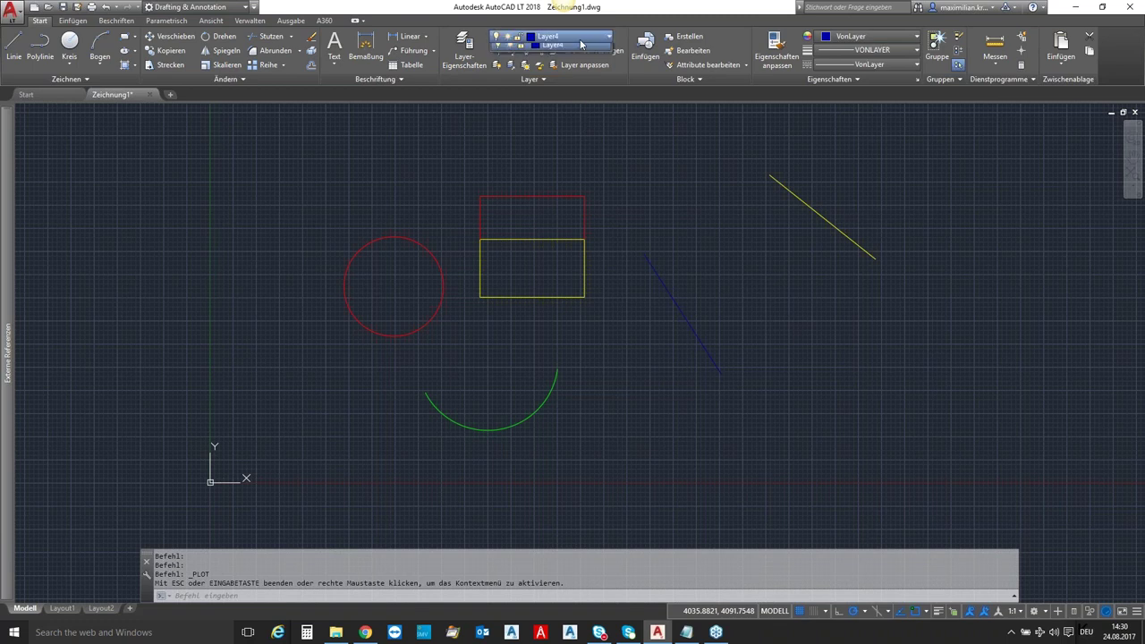
Turn off Layer1, freeze Layer3 and turn off Defpoints from the layer dropdown
left_click(582, 43)
left_click(510, 108)
left_click(498, 80)
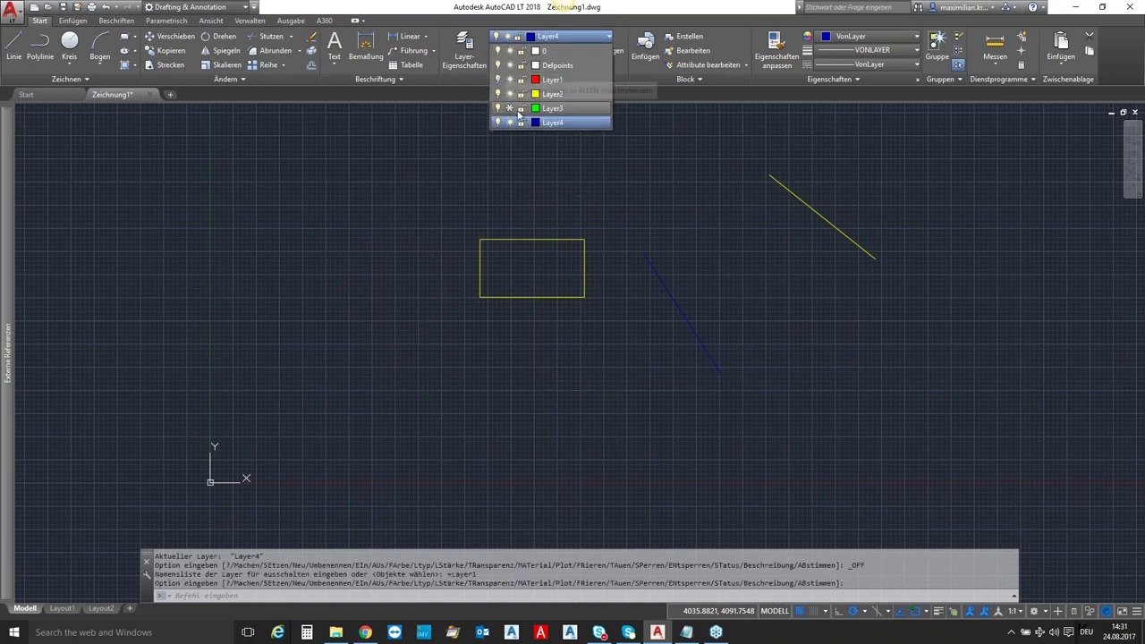
left_click(498, 65)
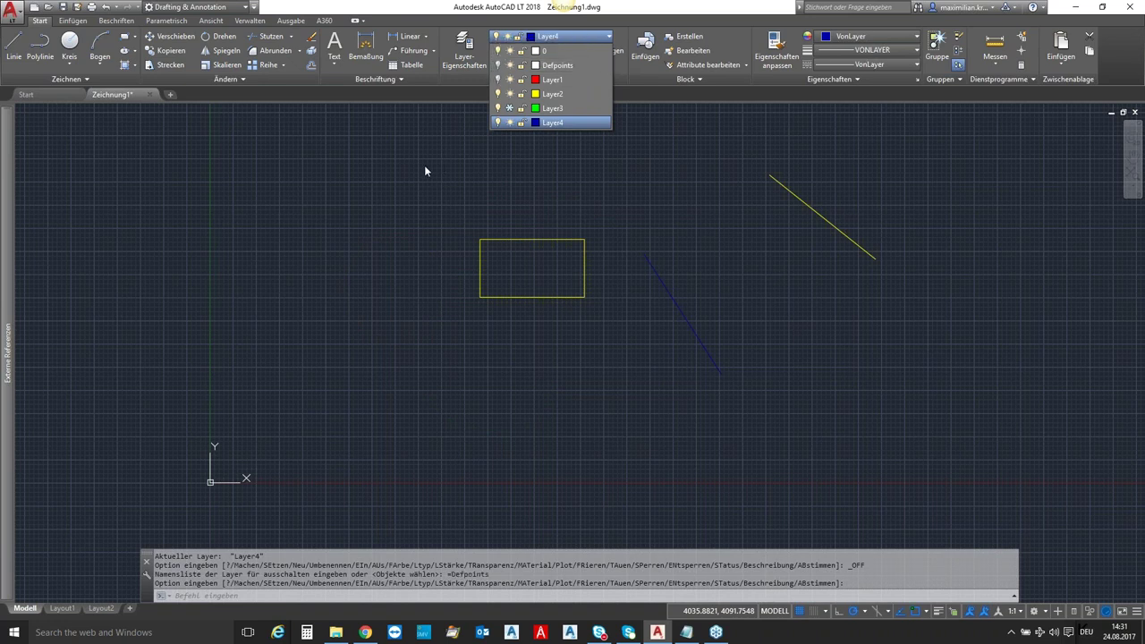
scroll(546, 191, "up", 2)
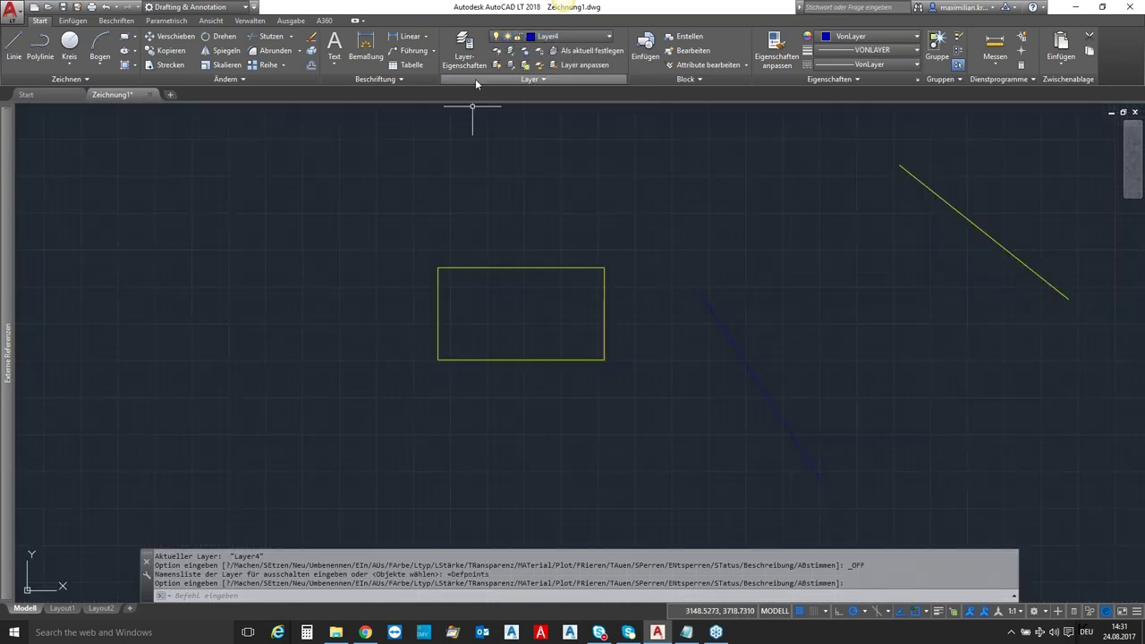
Restore the previous layer settings with the Vorher (LAYERP) tool
left_click(515, 80)
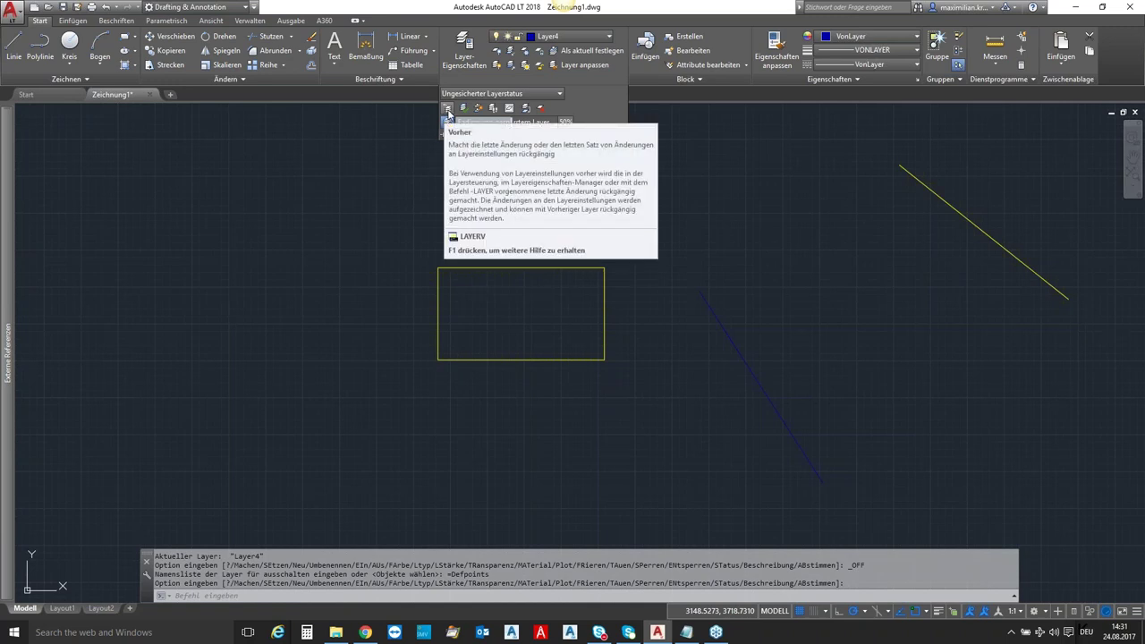
left_click(448, 109)
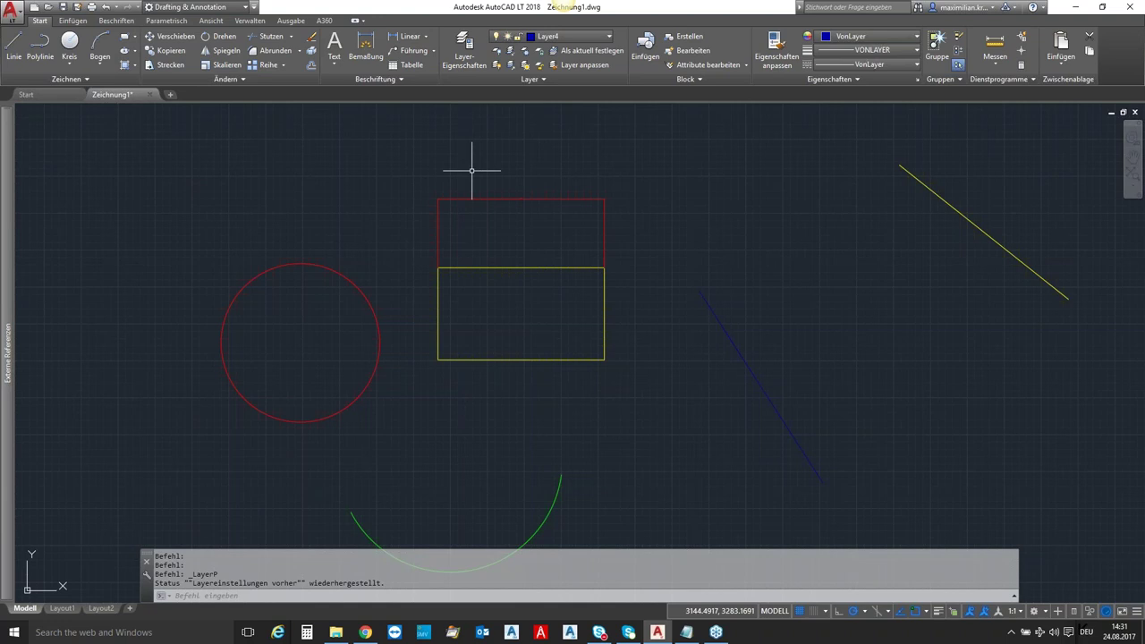
left_click(534, 79)
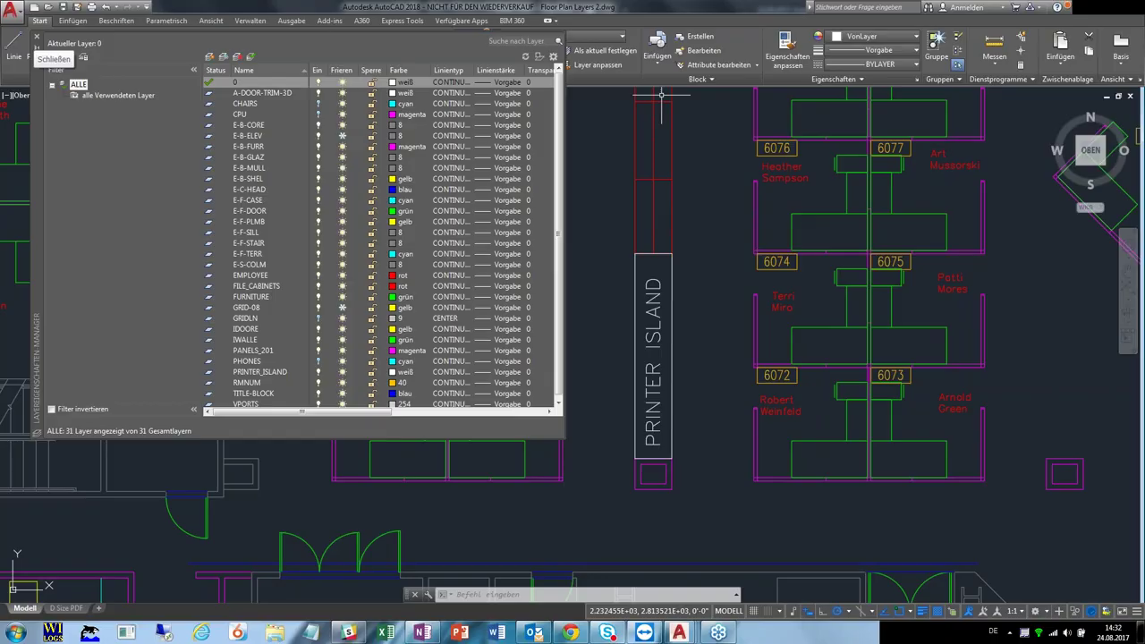
Close the layer properties manager and switch to the OneNote notes showing the floor plan
left_click(36, 38)
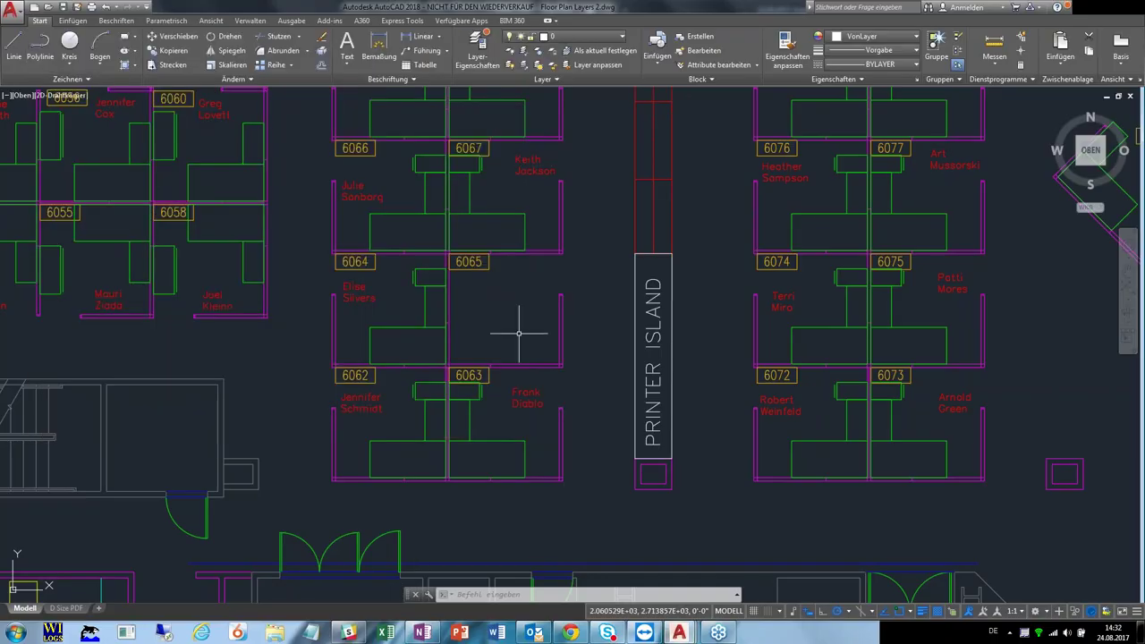
left_click(422, 633)
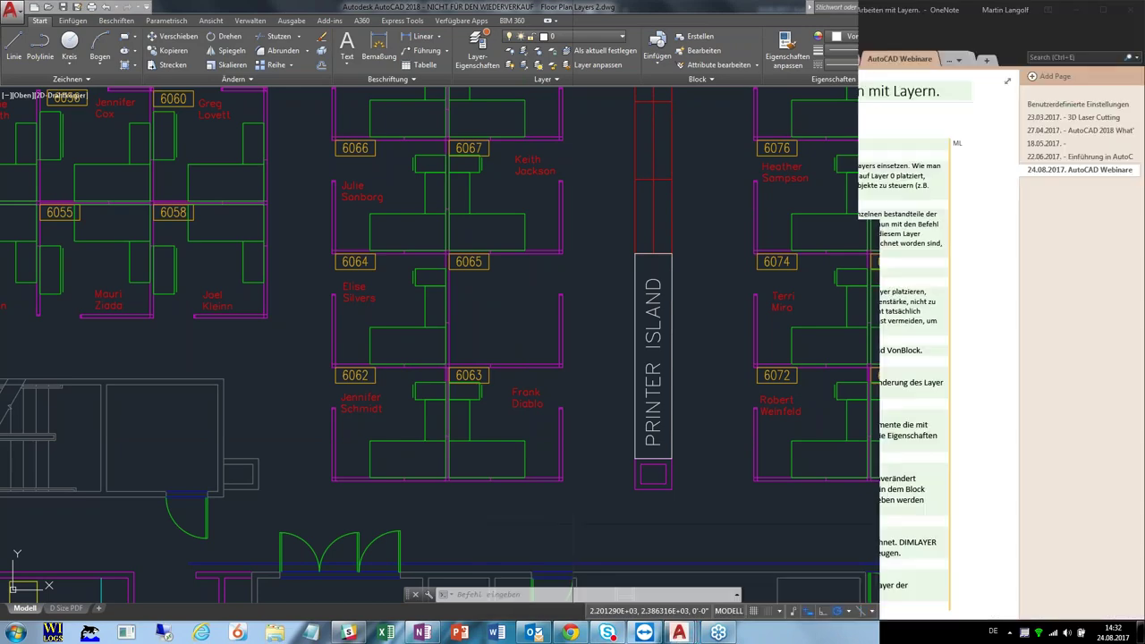
middle_click_drag(241, 340, 180, 344)
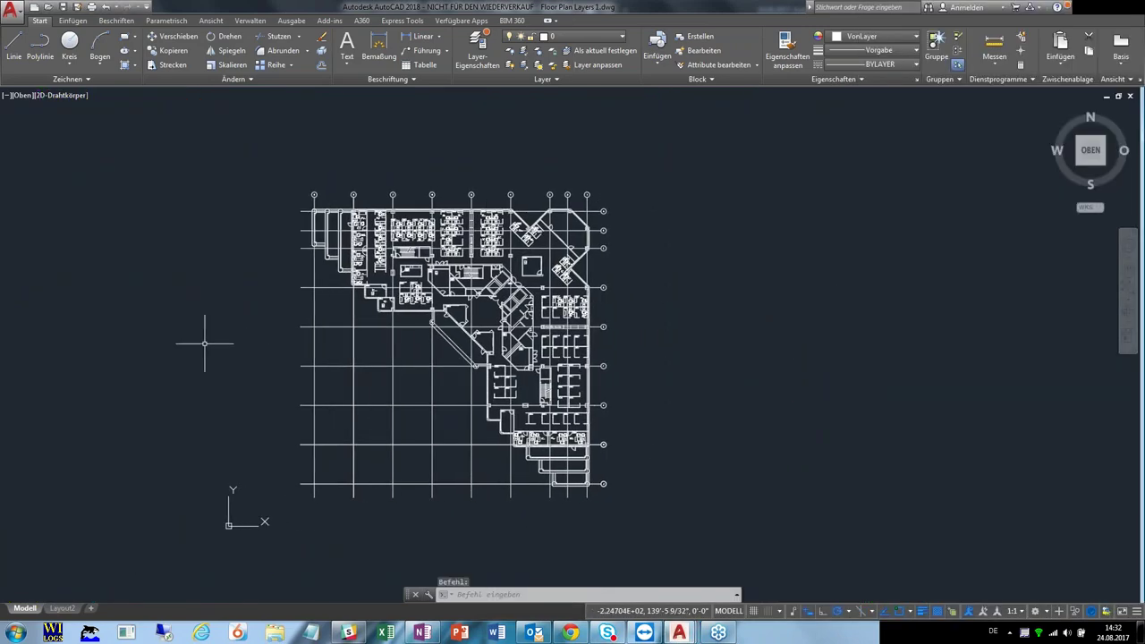
scroll(256, 330, "up", 3)
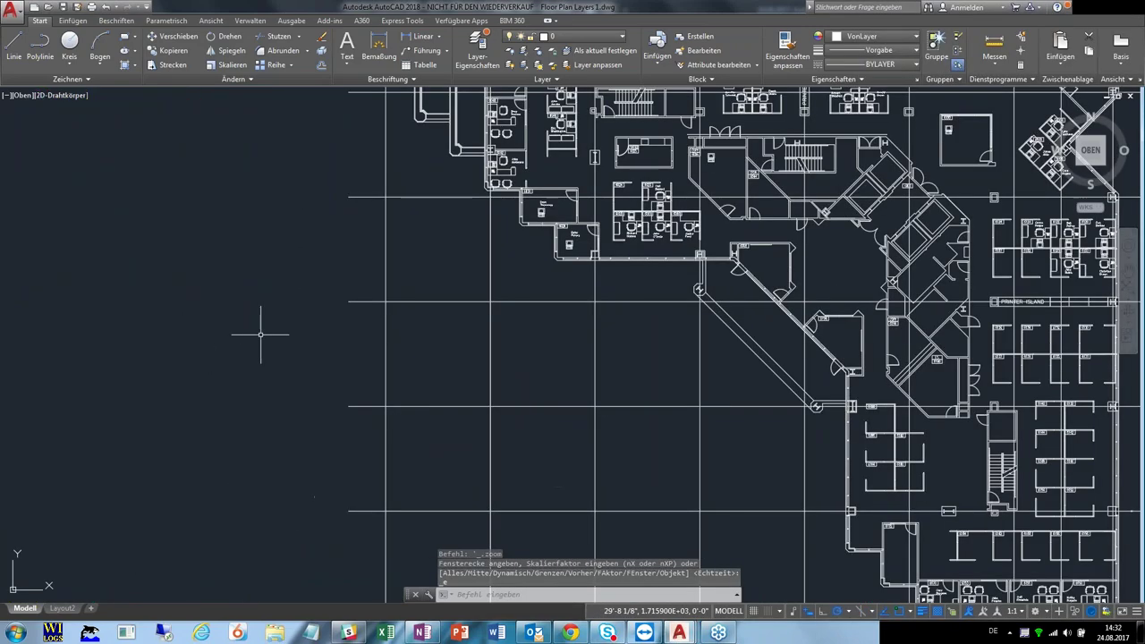
scroll(261, 334, "down", 1)
scroll(260, 335, "down", 2)
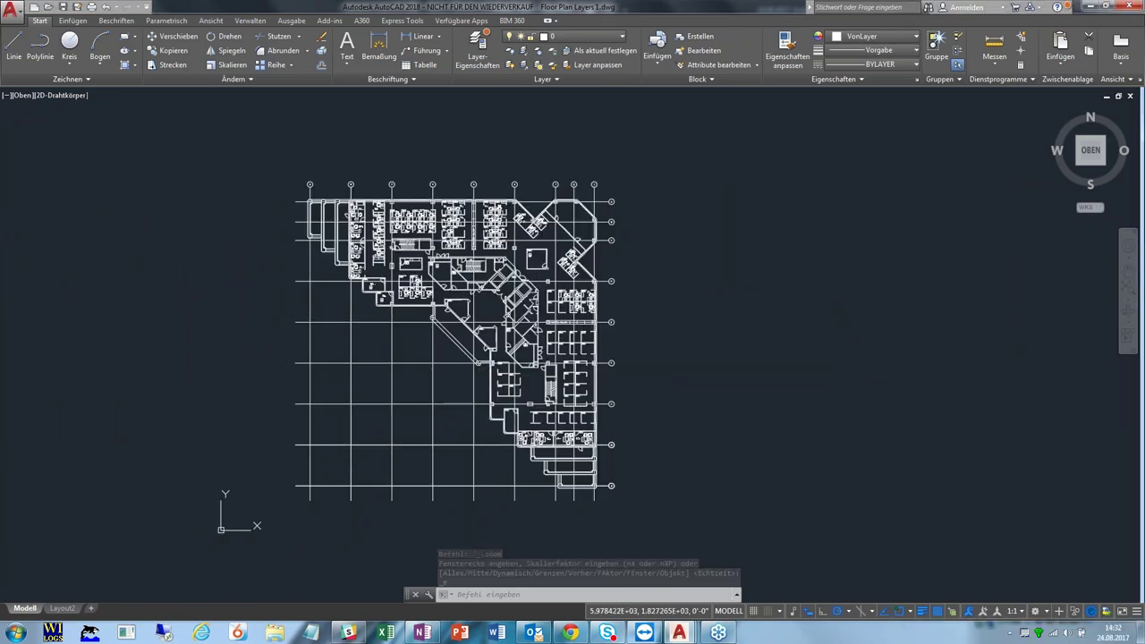
left_click(805, 309)
left_click(804, 311)
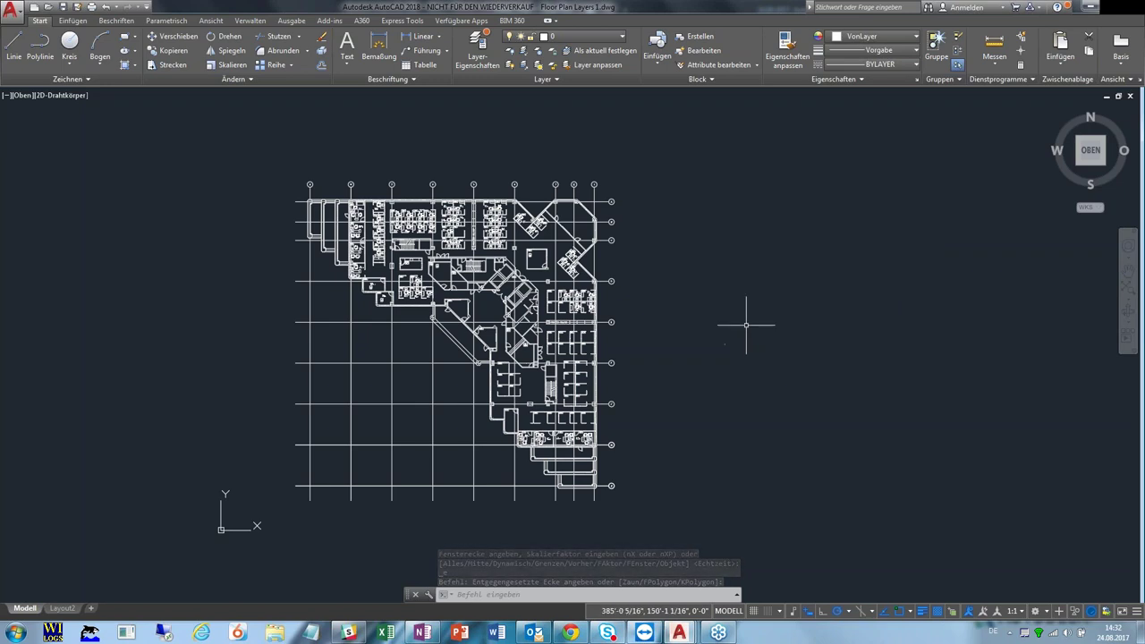
Pan around the floor plan, then bring the Floor Plan Layers 2 drawing to the front
middle_click(721, 347)
middle_click_drag(720, 347, 841, 351)
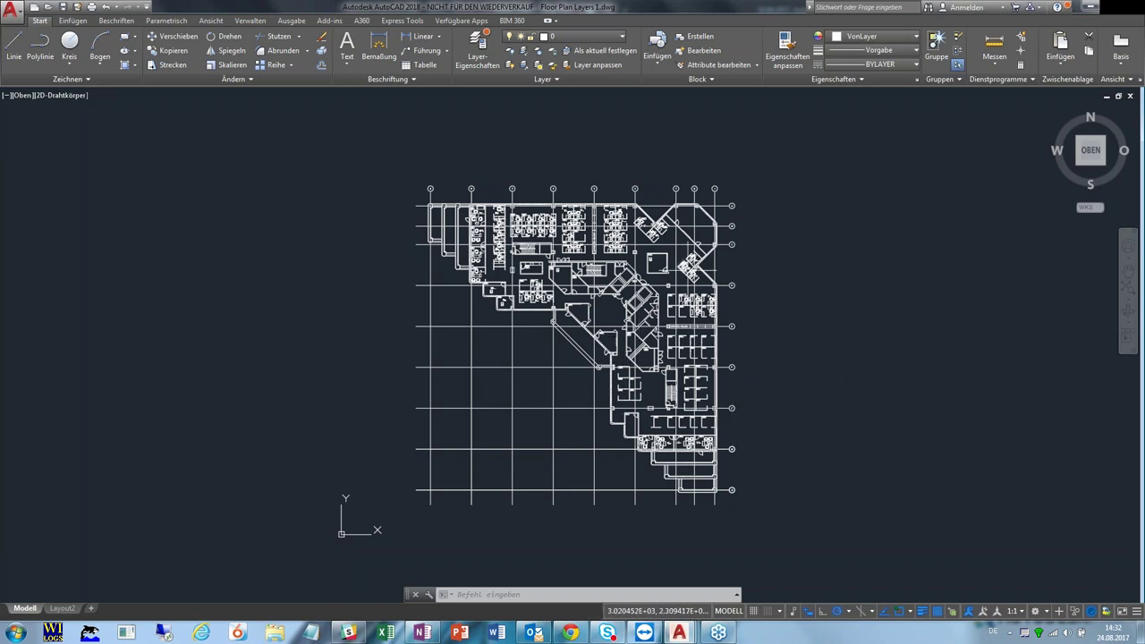
middle_click_drag(821, 317, 788, 305)
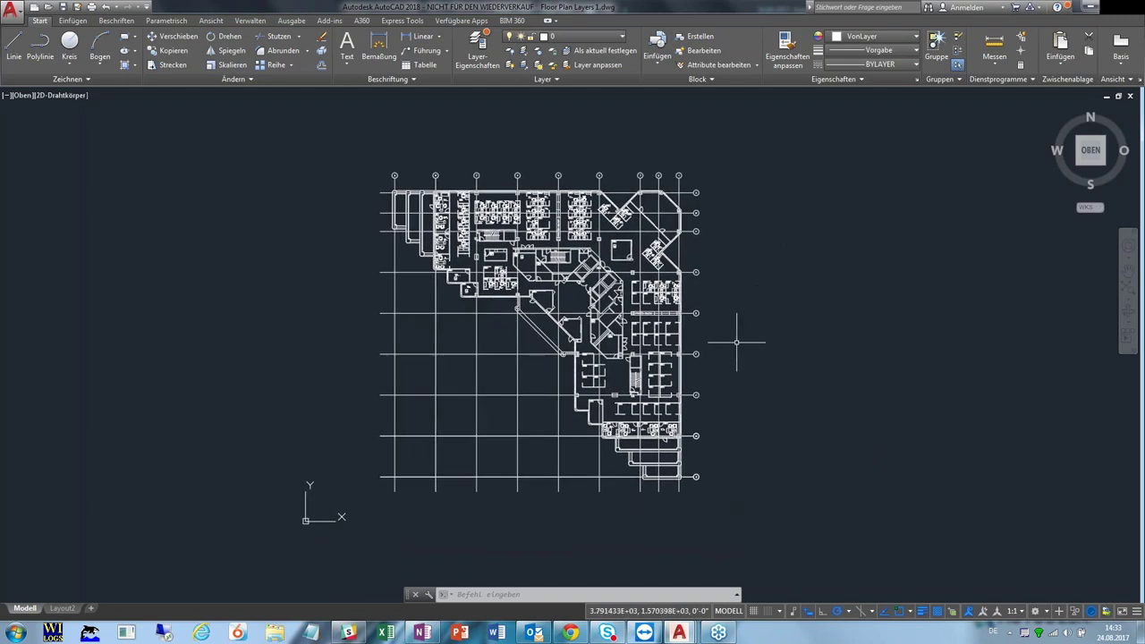
scroll(732, 349, "up", 2)
scroll(726, 291, "down", 2)
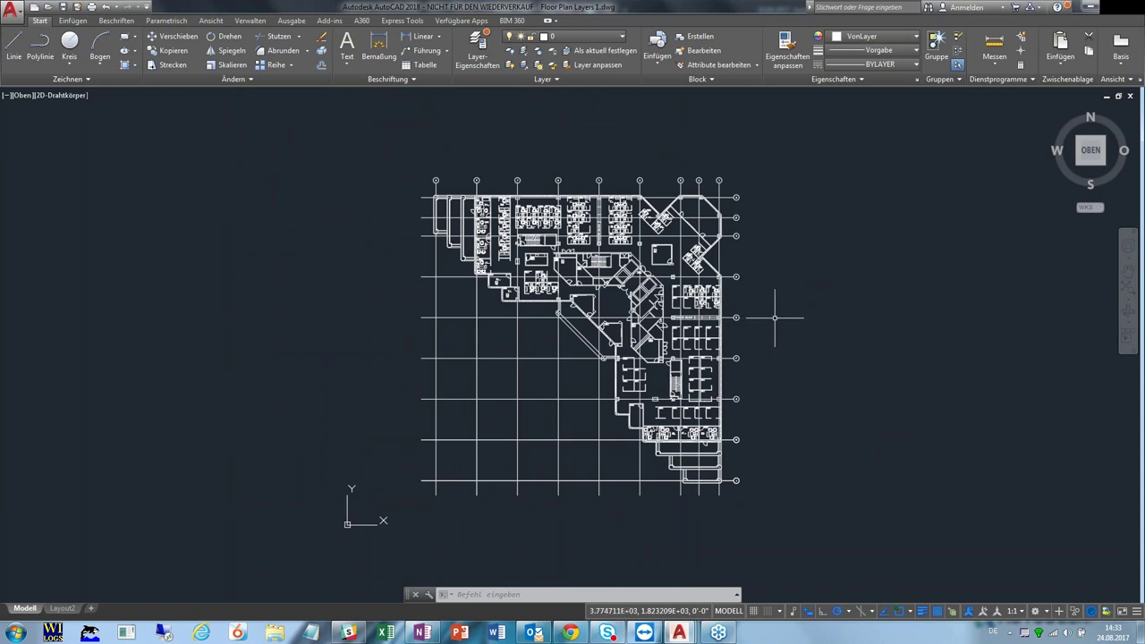
middle_click_drag(784, 322, 770, 324)
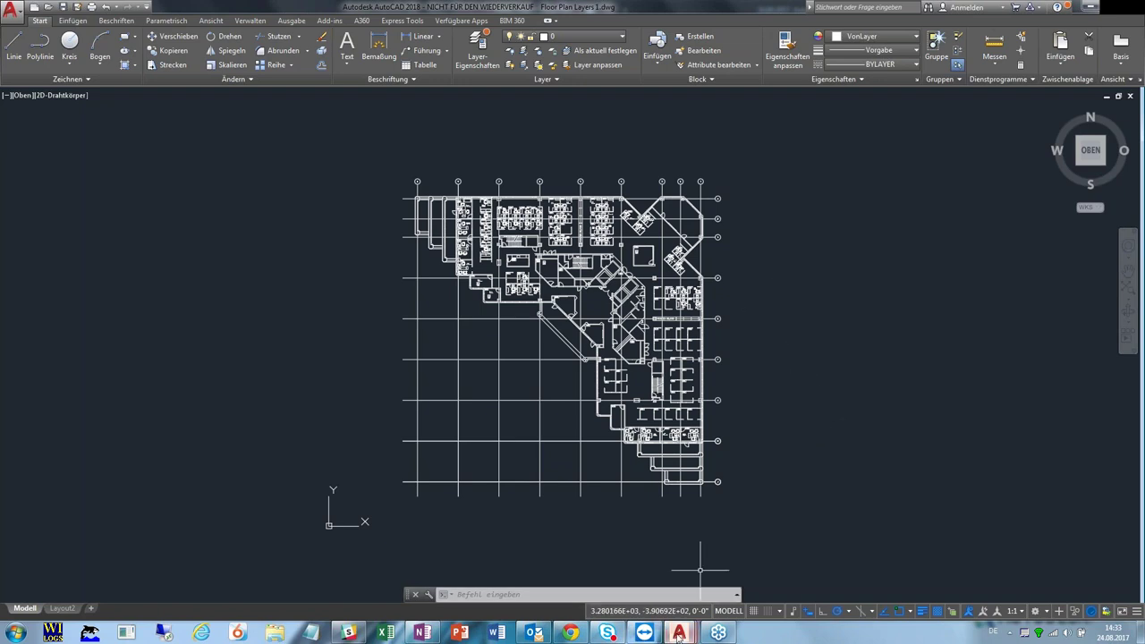
left_click(783, 574)
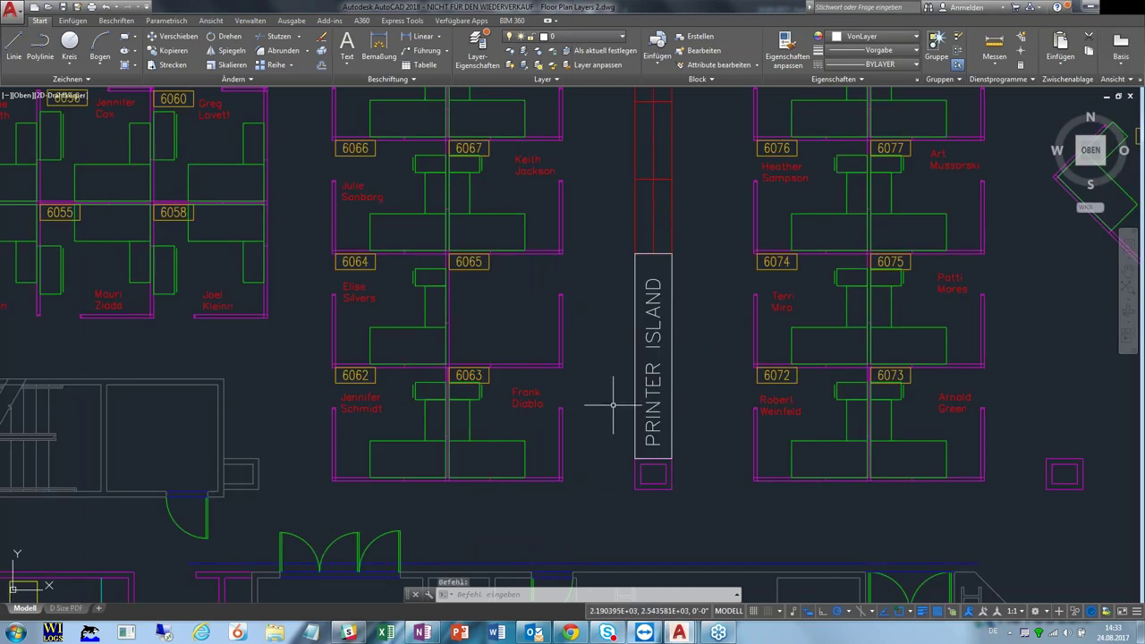
Zoom and pan to see the whole floor plan around the printer island
scroll(614, 406, "down", 4)
middle_click_drag(614, 405, 563, 295)
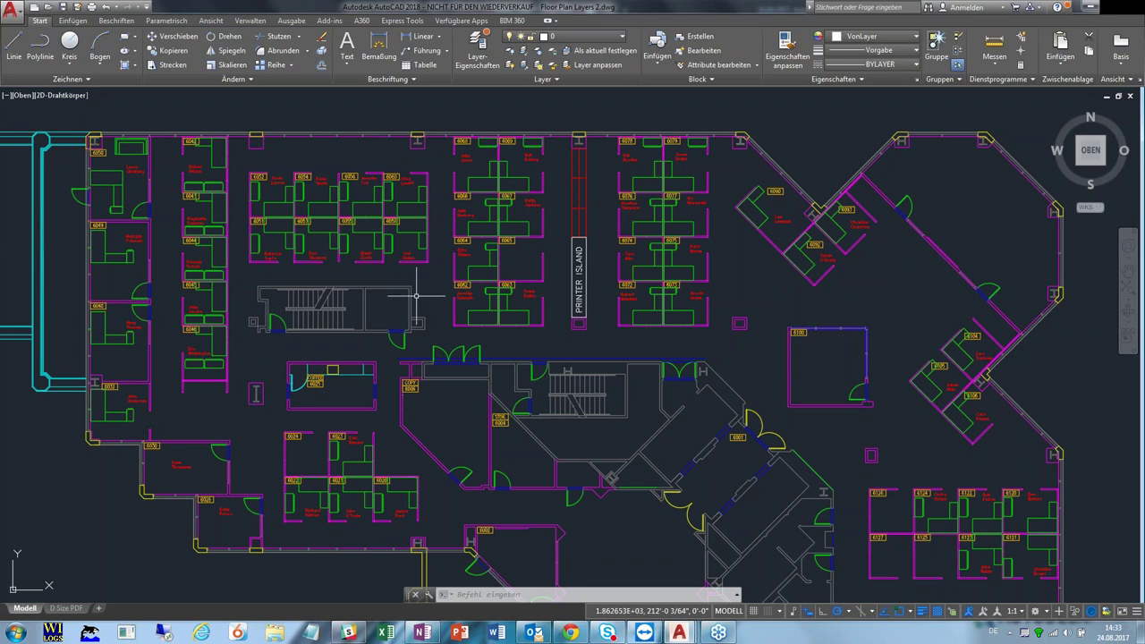
scroll(531, 306, "up", 2)
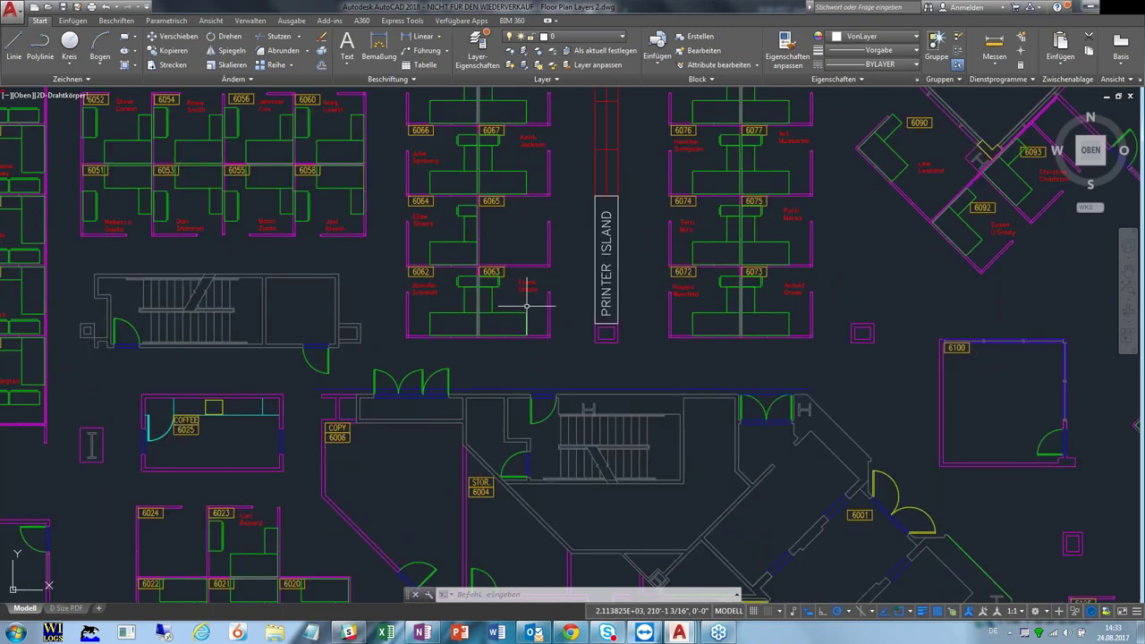
scroll(532, 307, "up", 2)
mouse_move(498, 309)
middle_mouse_down()
mouse_move(525, 325)
mouse_move(549, 379)
middle_mouse_up()
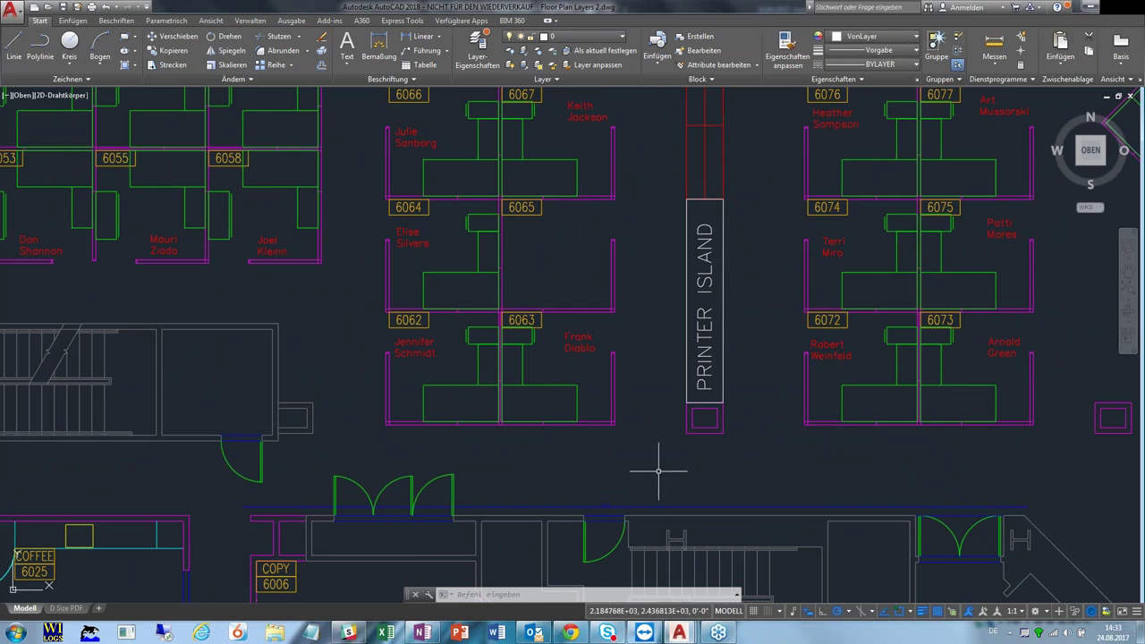
Zoom in on cubicle 6063, select its desk and open its context menu
scroll(634, 421, "down", 5)
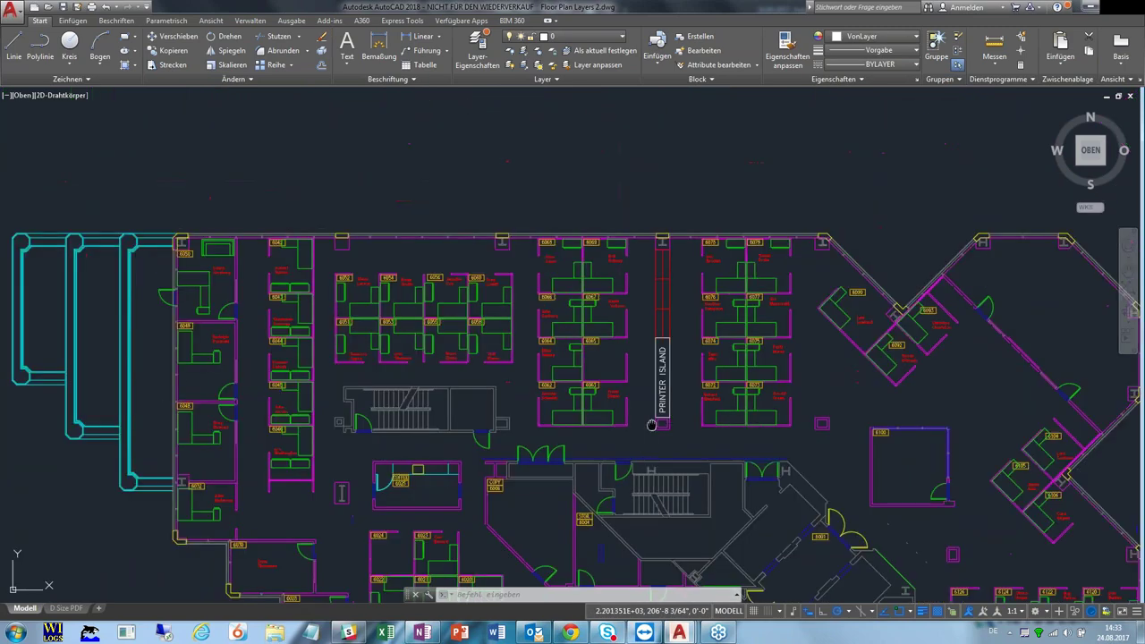
middle_click_drag(652, 424, 626, 405)
scroll(599, 393, "up", 2)
scroll(576, 365, "up", 3)
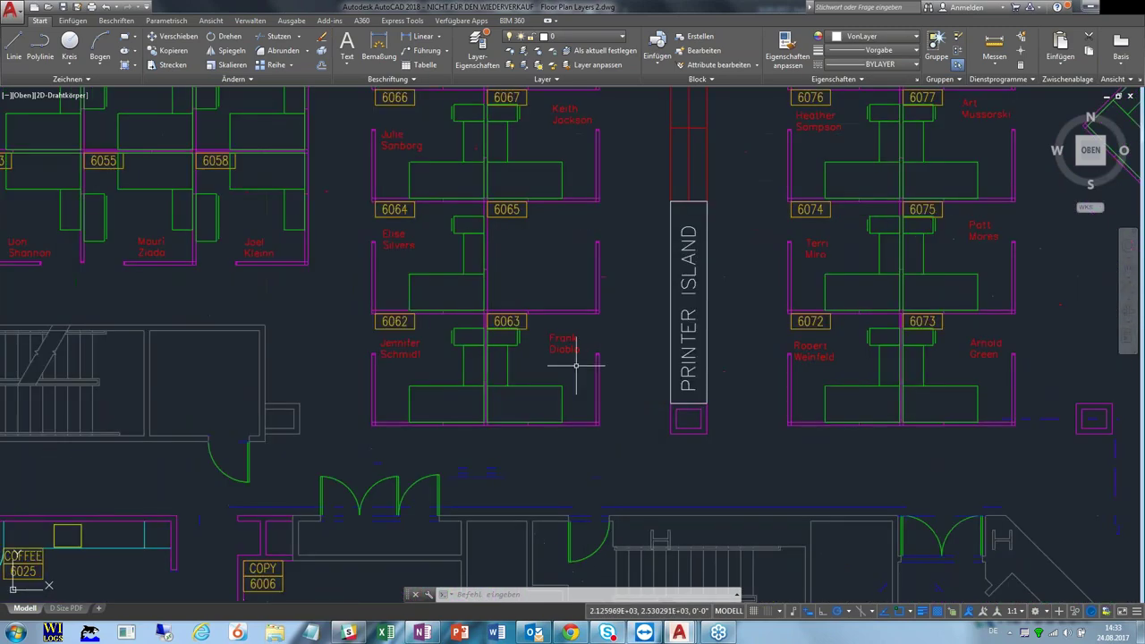
scroll(577, 375, "up", 2)
middle_click_drag(498, 357, 545, 358)
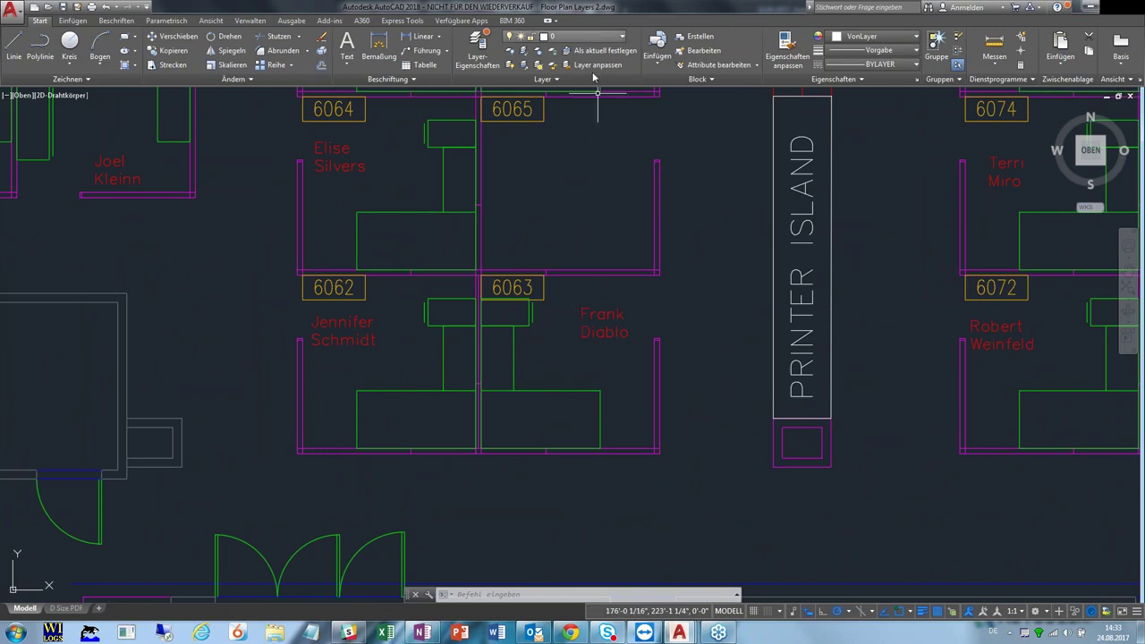
left_click(538, 413)
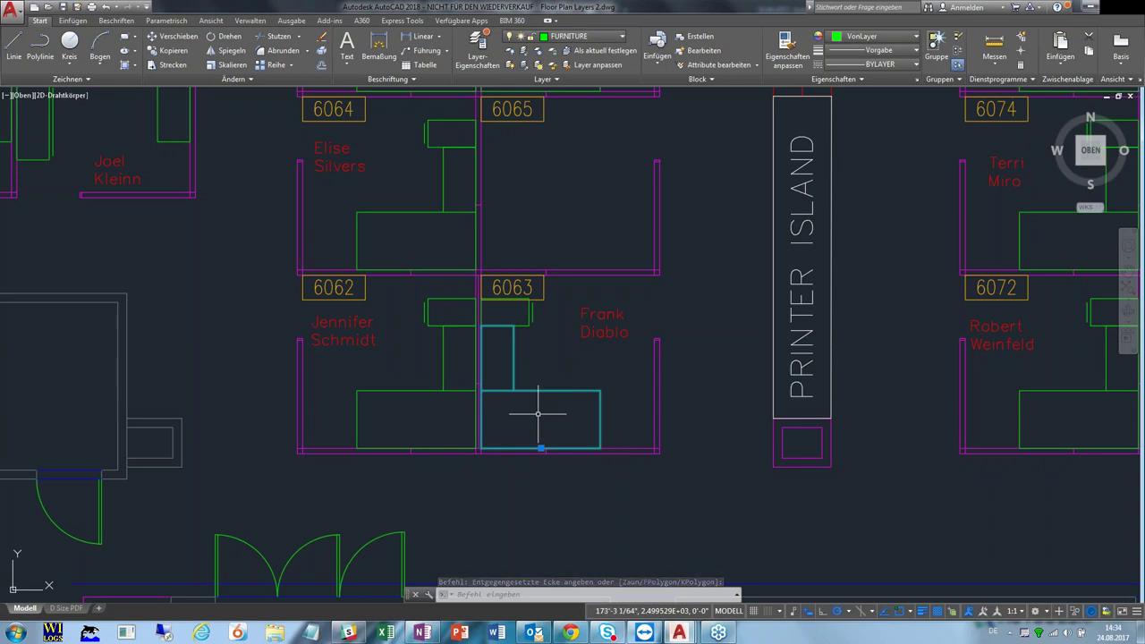
right_click(538, 414)
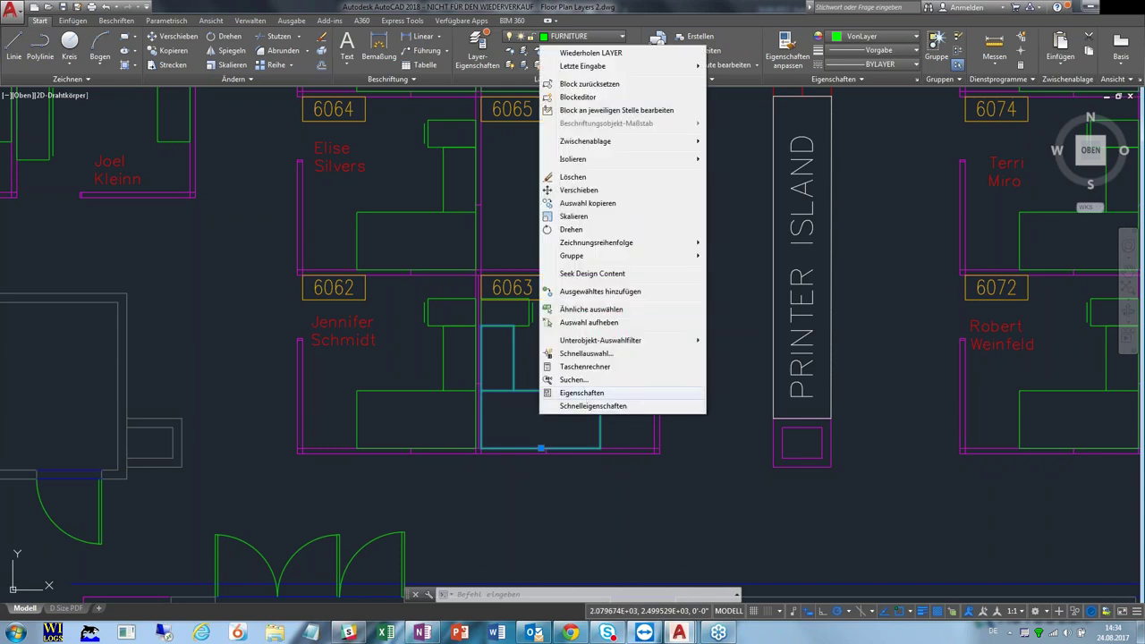
Show the desk's properties (DESK2 block on FURNITURE) in a widened palette docked on the left
left_click(573, 393)
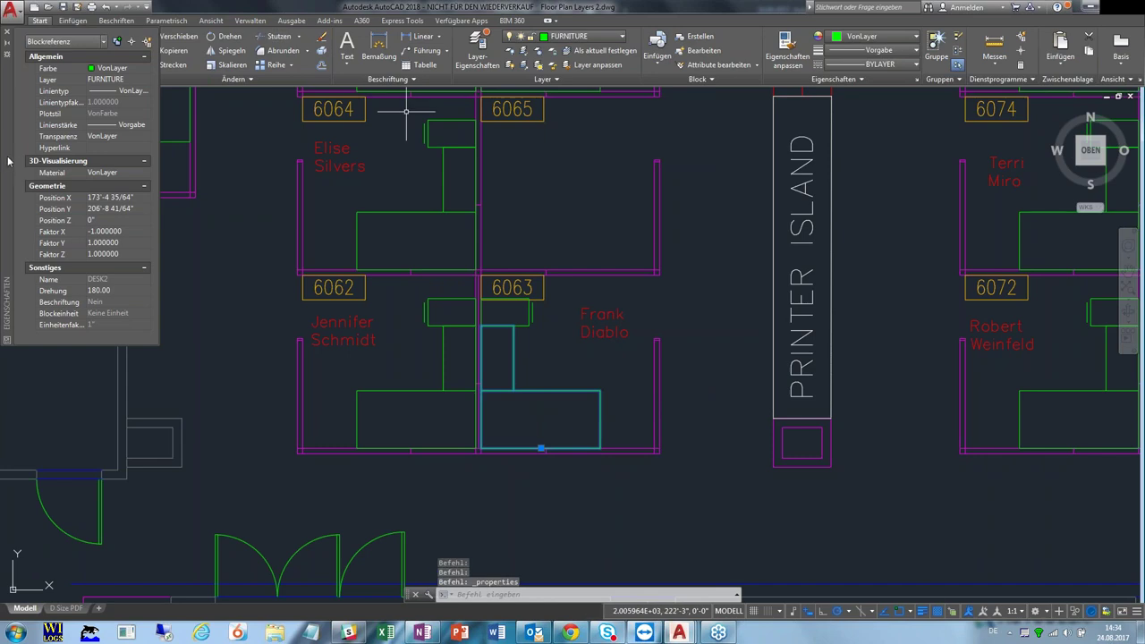
left_click_drag(7, 161, 37, 313)
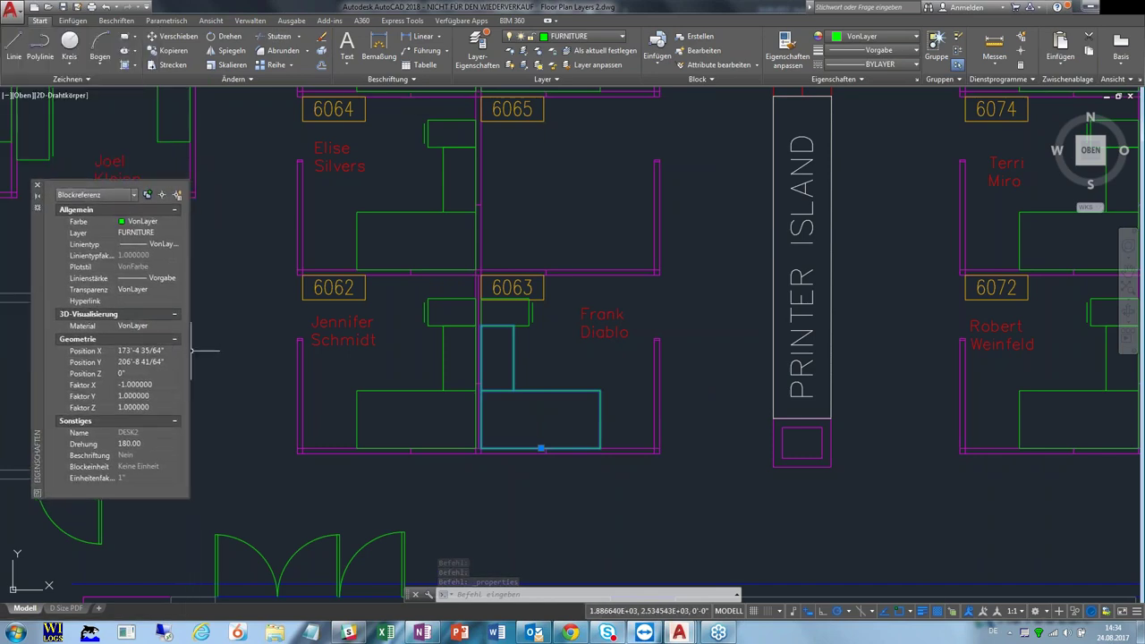
left_click_drag(191, 351, 313, 351)
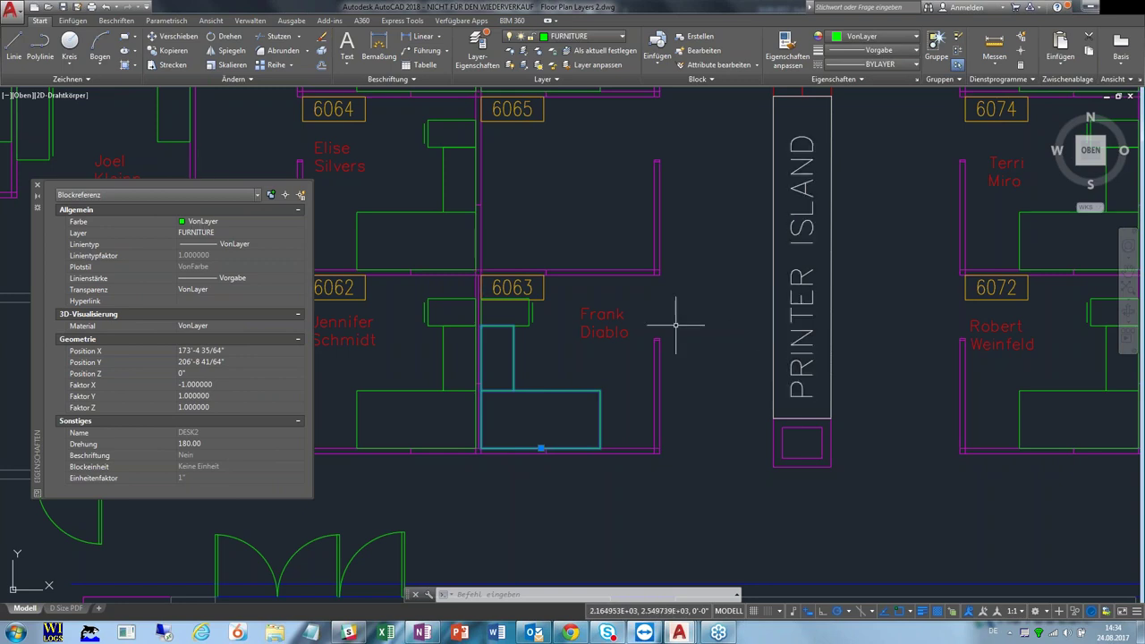
left_click_drag(38, 252, 23, 225)
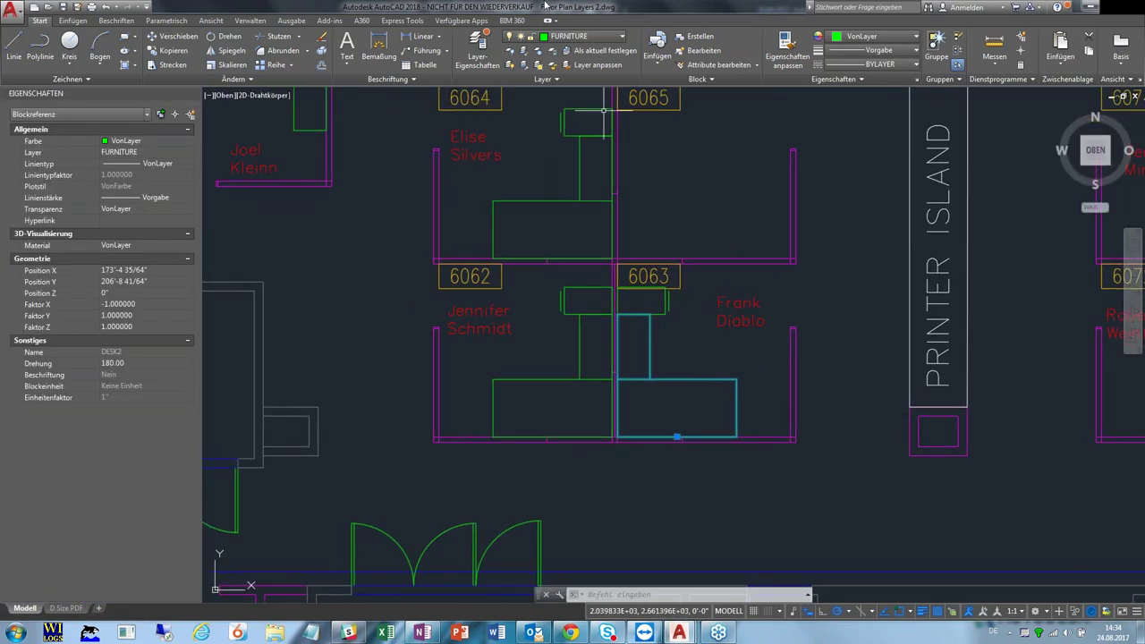
Freeze the FURNITURE layer by picking a desk, then check the saved layer states list
left_click(540, 56)
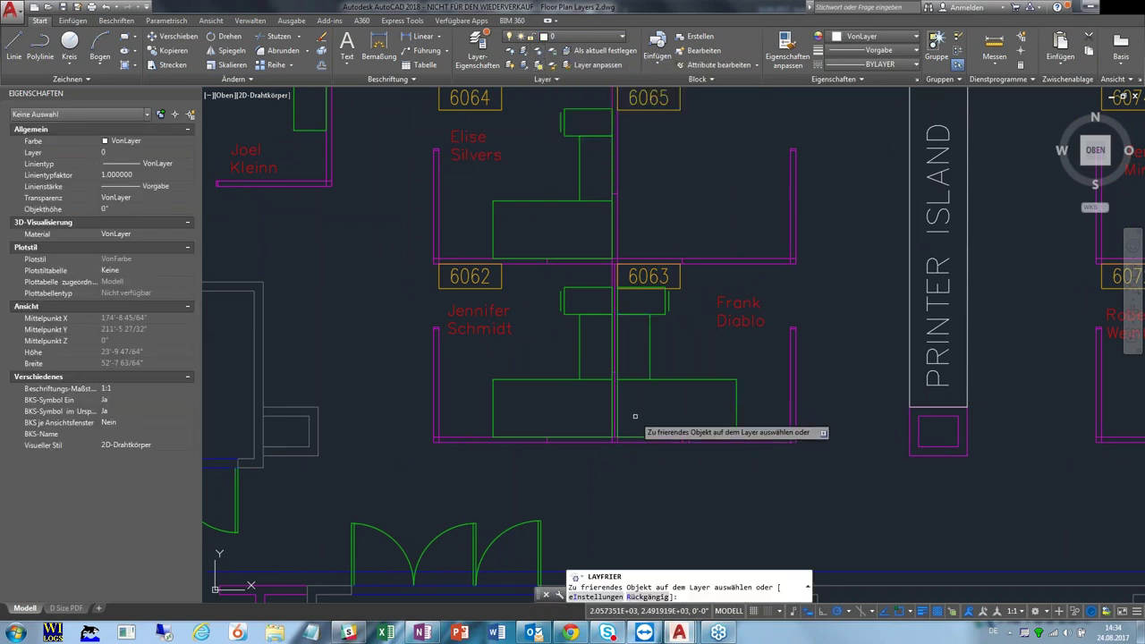
left_click(591, 381)
right_click(538, 370)
left_click(562, 383)
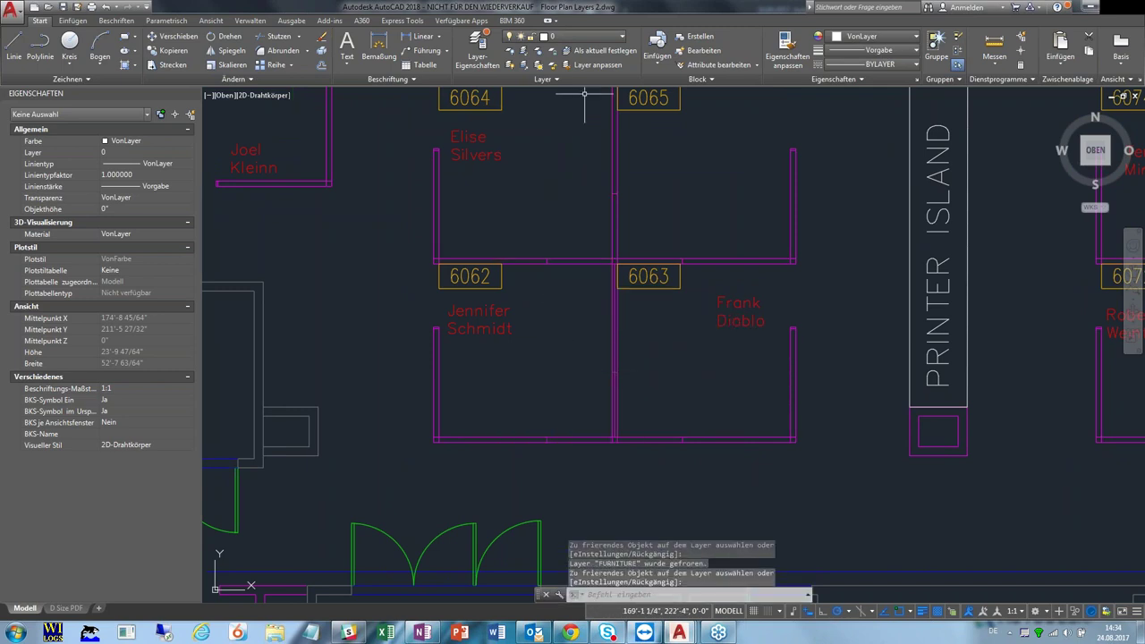
left_click(544, 79)
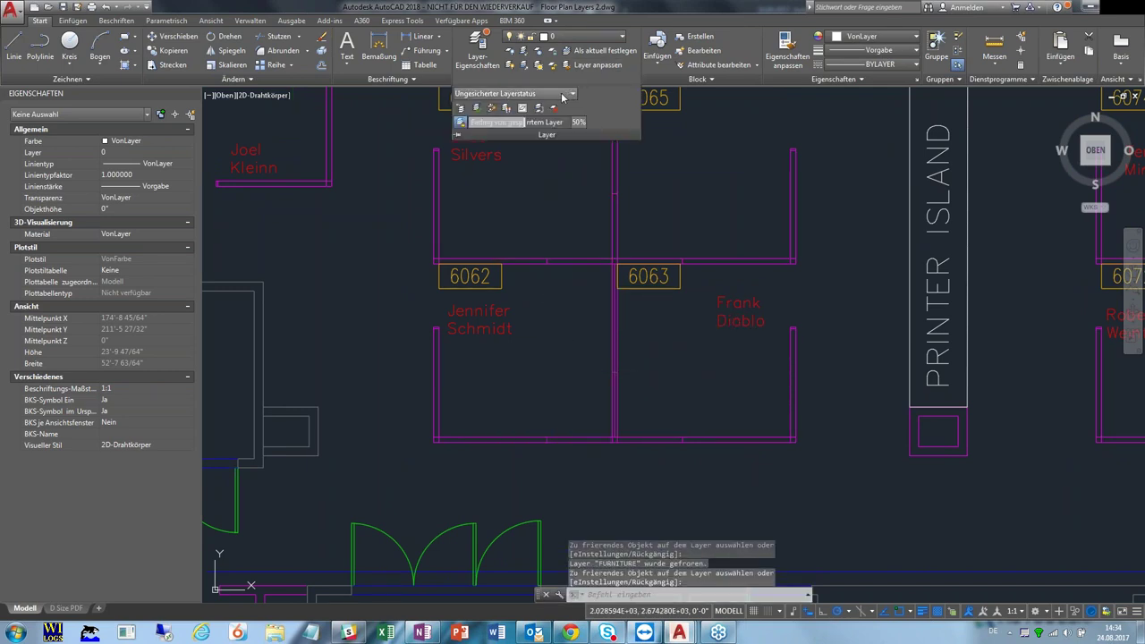
left_click(566, 93)
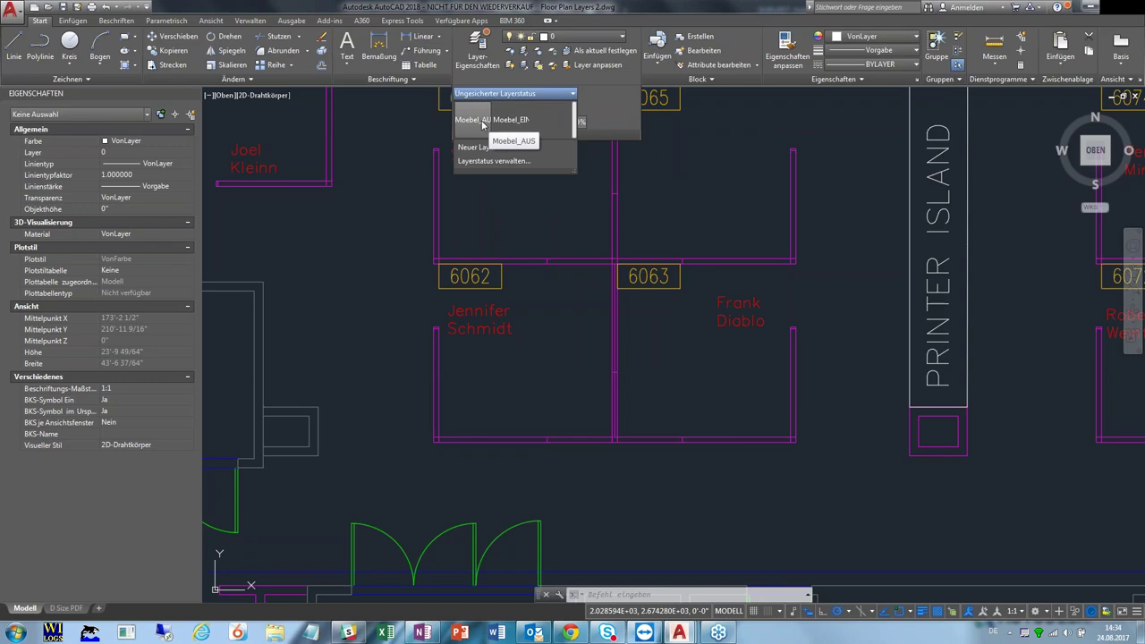
left_click(860, 283)
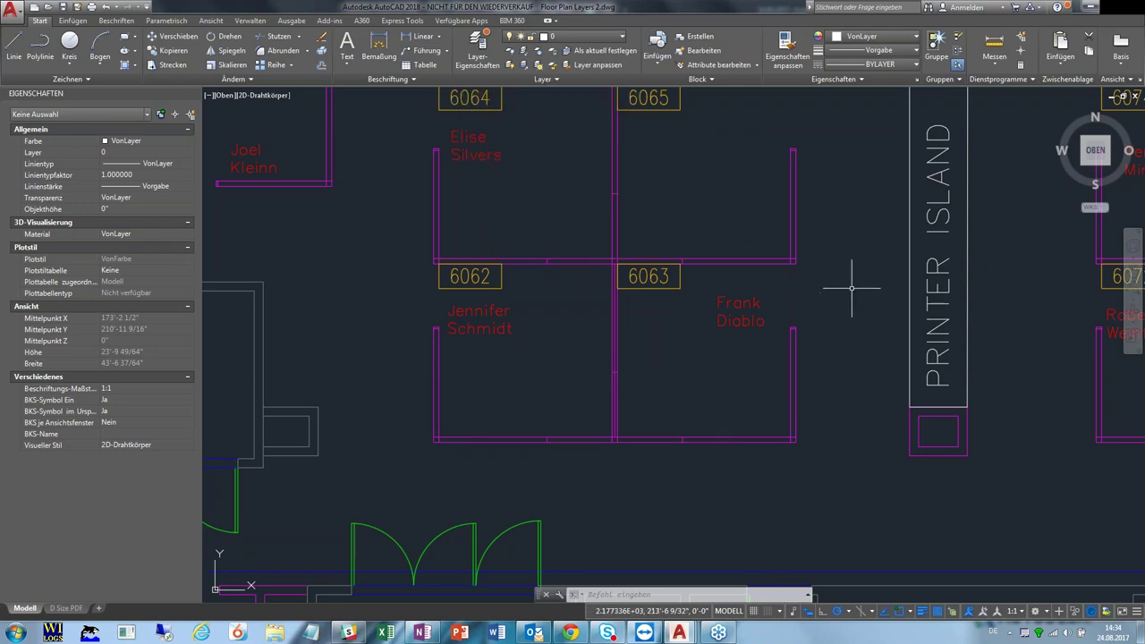
Zoom out and pan the floor plan to bring cubicle 6067's name into view
middle_click_drag(849, 281, 746, 359)
scroll(746, 359, "down", 5)
scroll(746, 359, "down", 3)
scroll(746, 359, "down", 2)
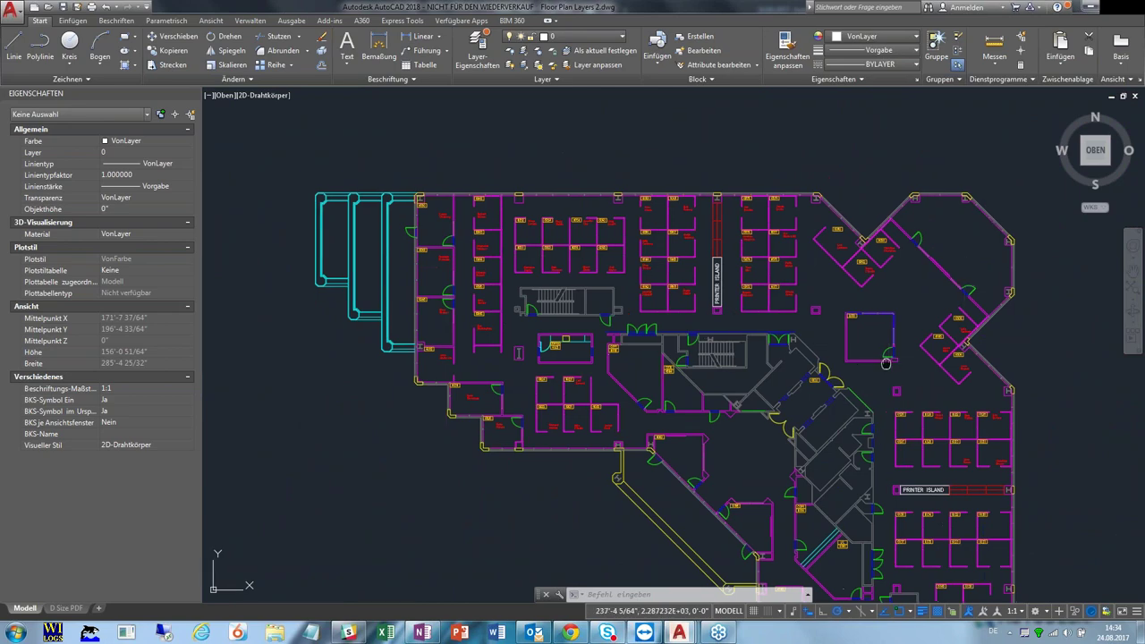
middle_click_drag(885, 363, 788, 264)
mouse_move(1040, 403)
middle_mouse_down()
mouse_move(907, 327)
mouse_move(882, 259)
mouse_move(877, 466)
middle_mouse_up()
scroll(502, 205, "up", 5)
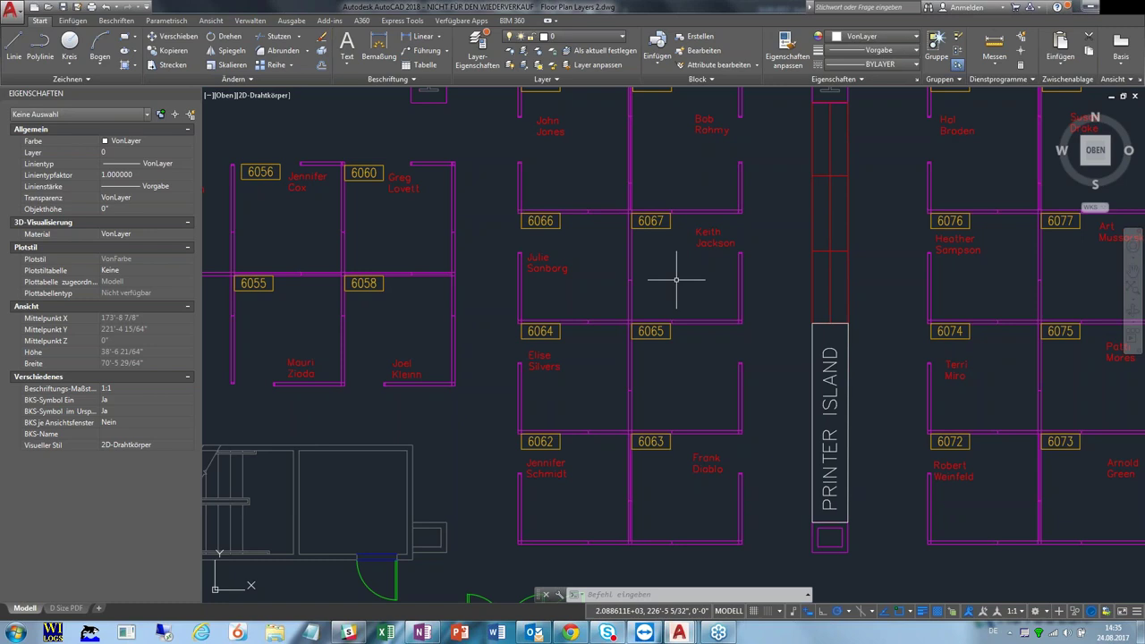
scroll(677, 279, "up", 3)
middle_click_drag(646, 257, 653, 330)
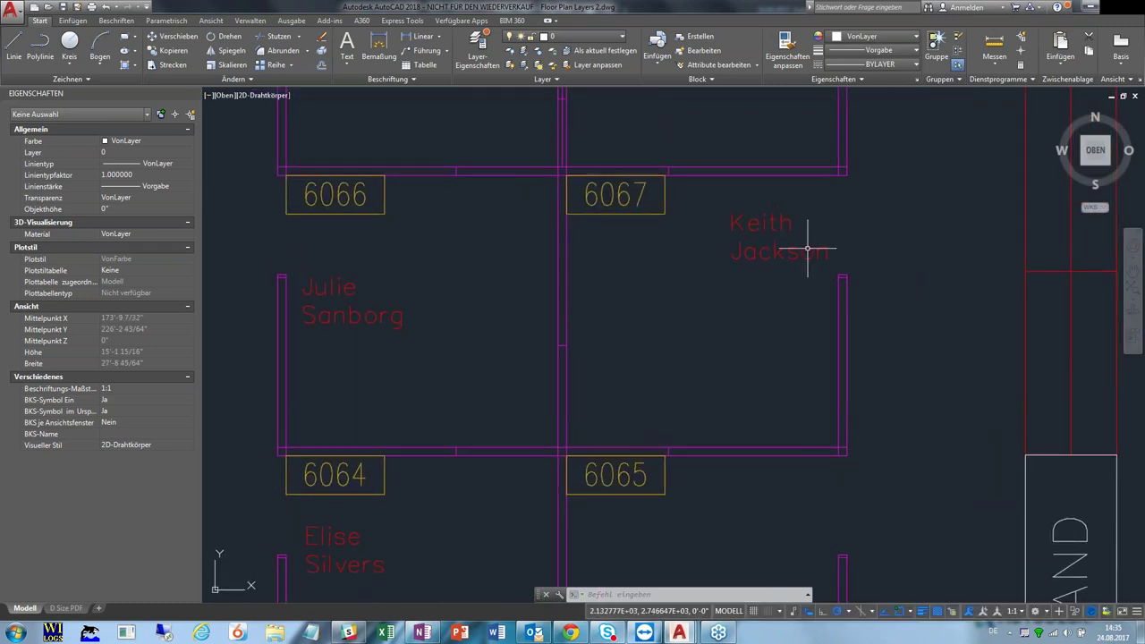
Override the colour of the name text in cubicle 6067 to blue (Blau)
left_click(800, 202)
left_click(721, 293)
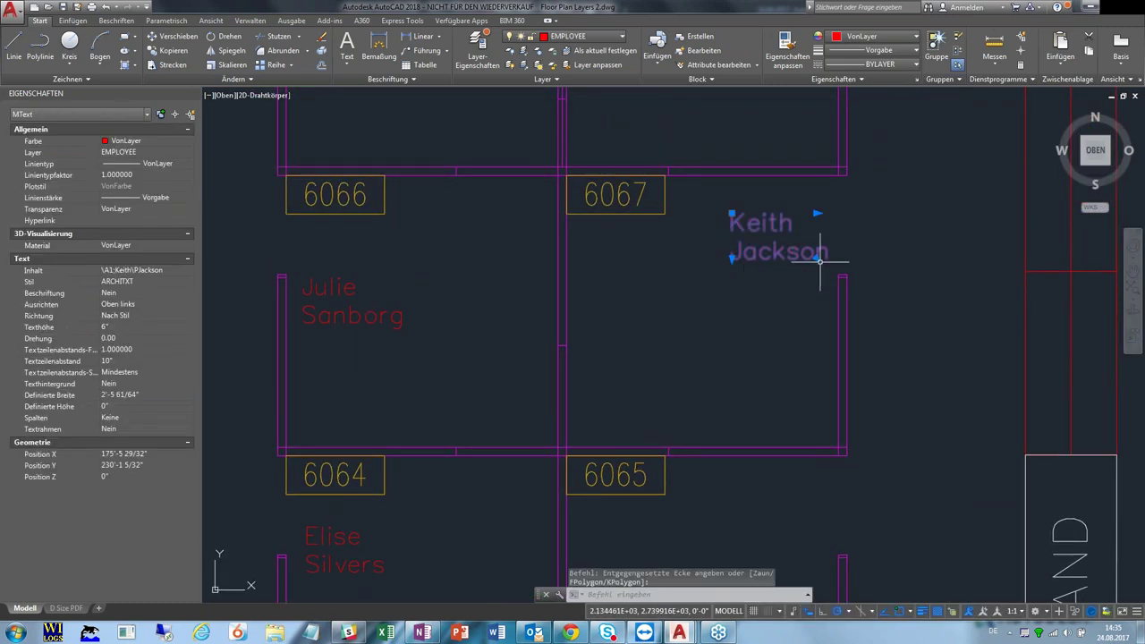
left_click(864, 39)
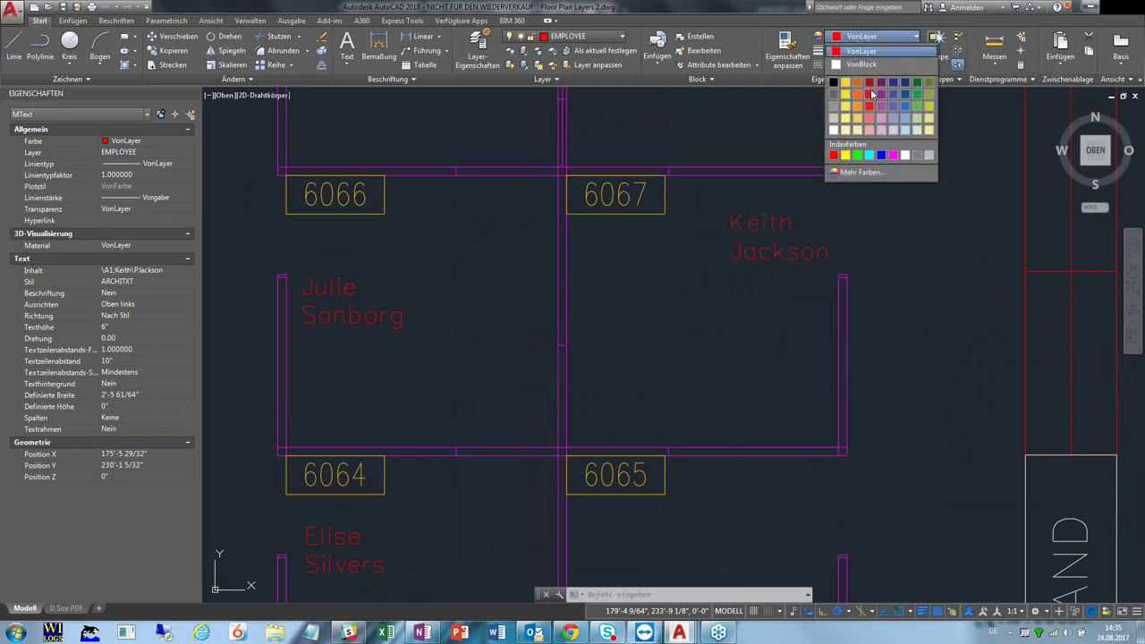
left_click(880, 155)
middle_click_drag(848, 250, 770, 262)
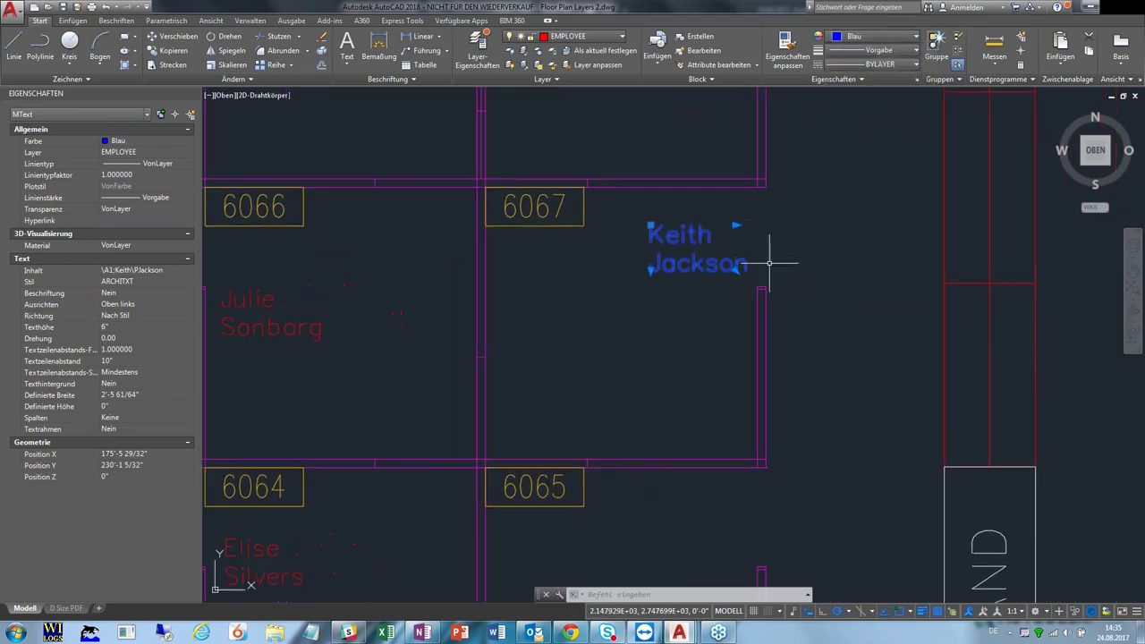
Change the EMPLOYEE layer colour to yellow (colour 2) from the layer dropdown
left_click(527, 101)
key("Escape")
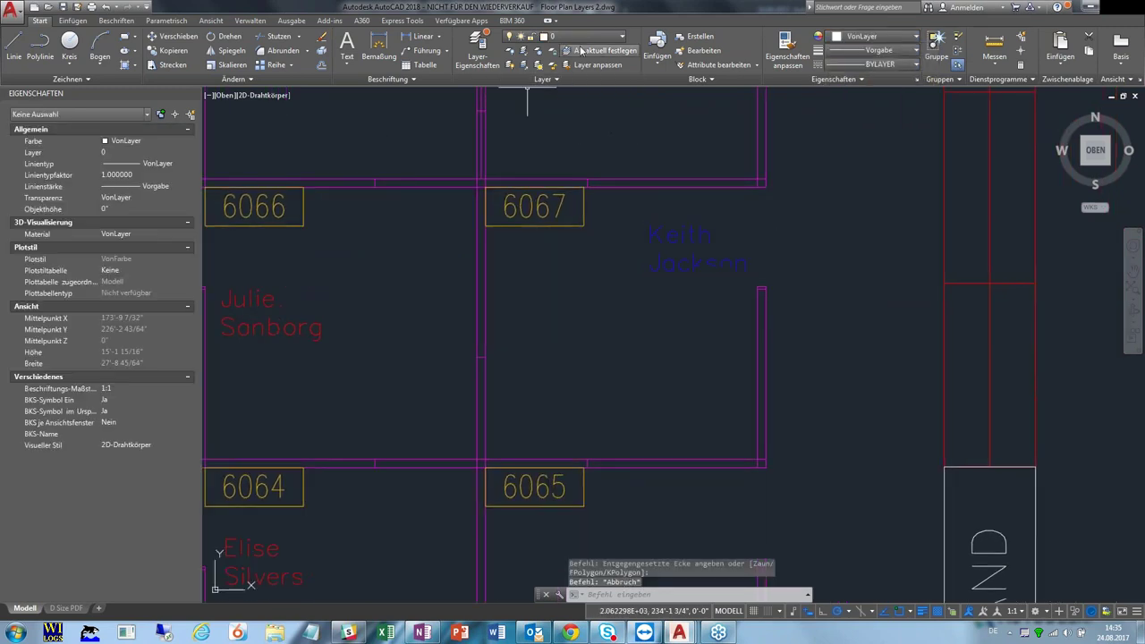
left_click(582, 40)
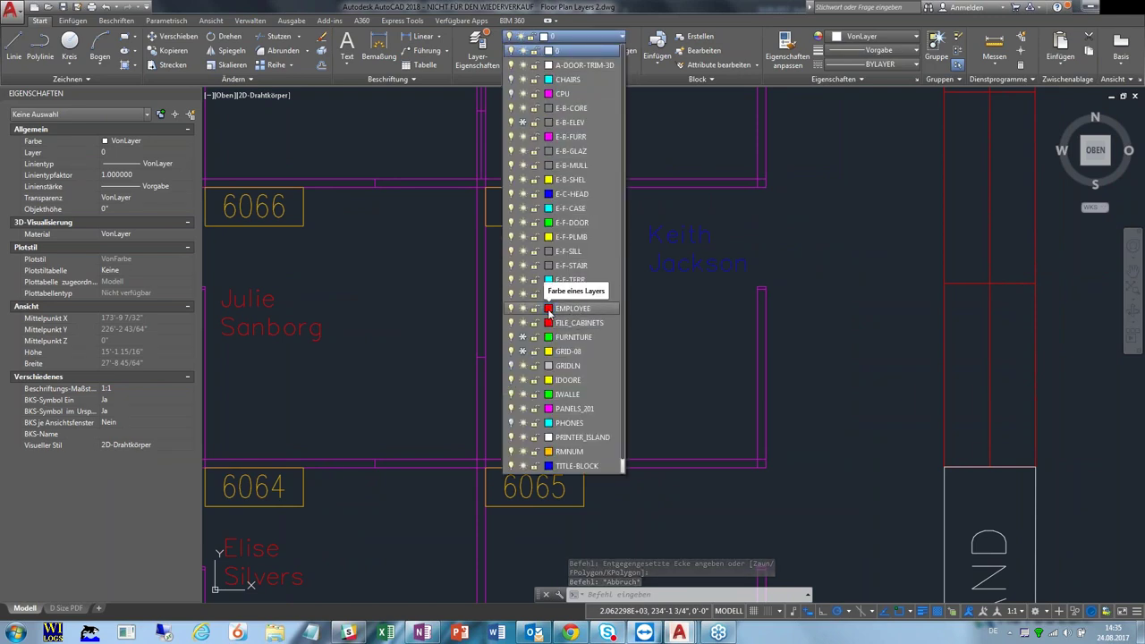
left_click(549, 310)
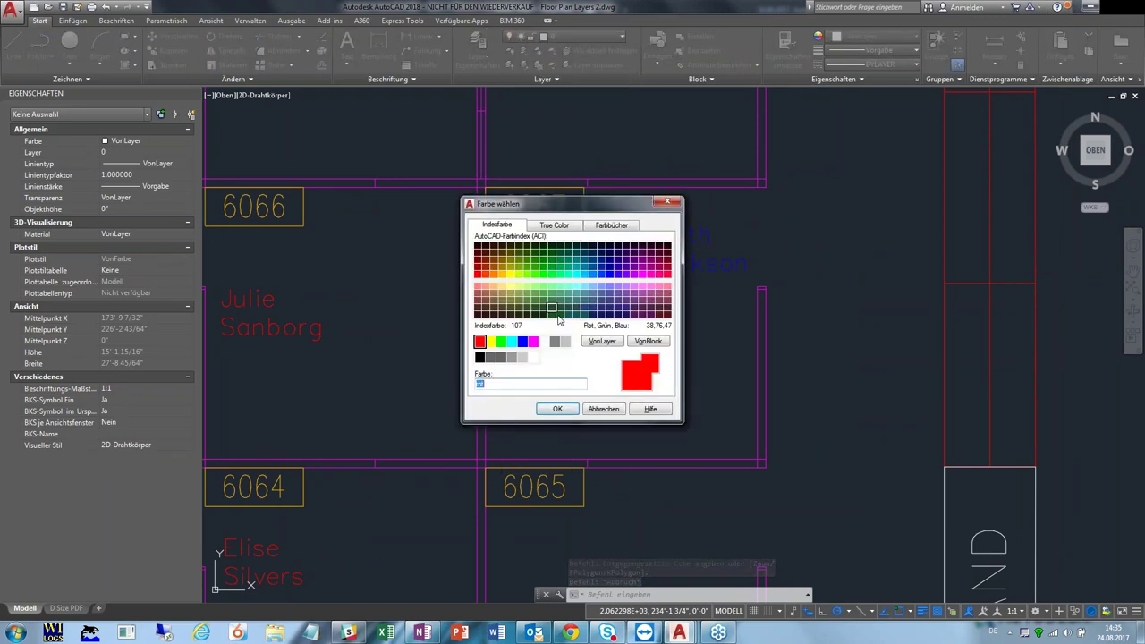
left_click(492, 342)
left_click(558, 409)
middle_click_drag(564, 357, 638, 342)
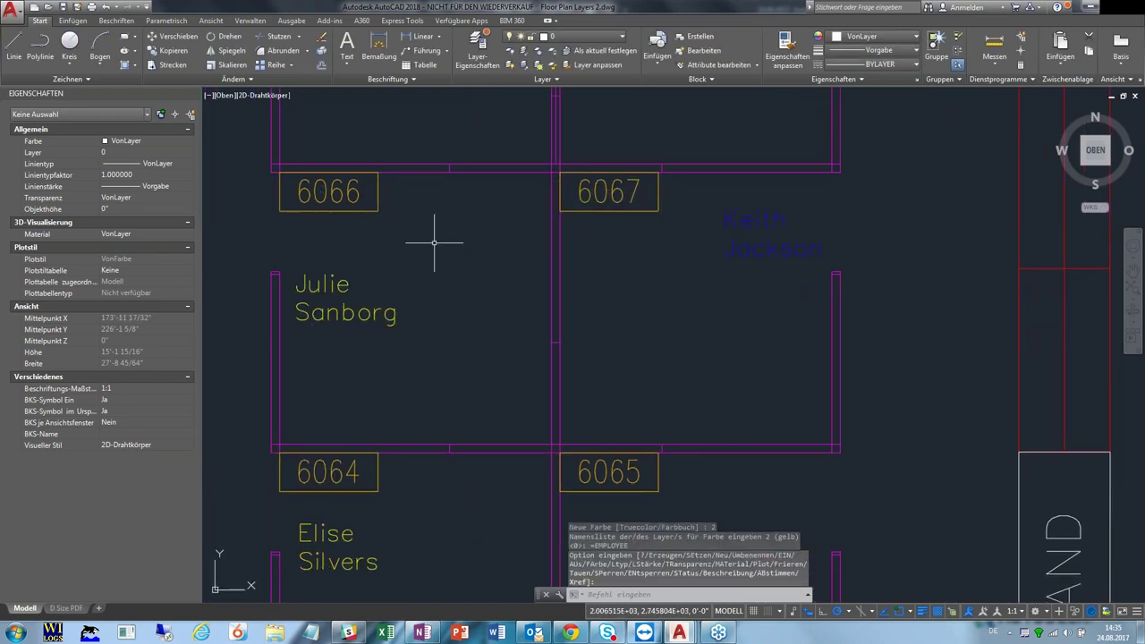
middle_click_drag(445, 296, 404, 288)
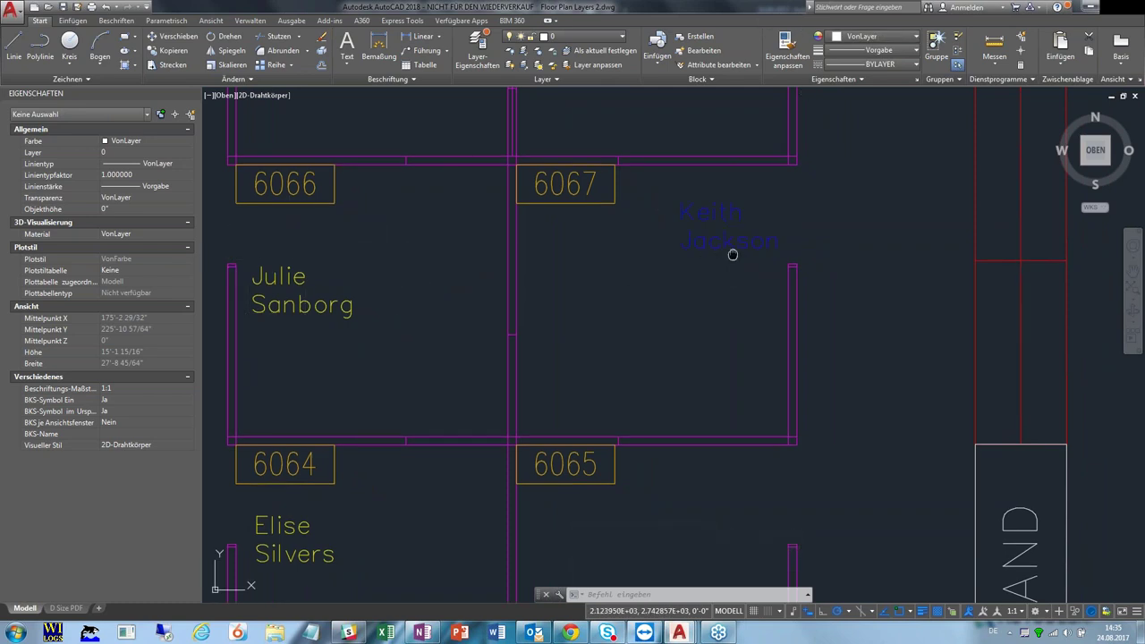
Set the name label in cubicle 6067 to colour VonLayer (ByLayer) in Properties
middle_click_drag(780, 204, 736, 228)
left_click(735, 227)
left_click(603, 342)
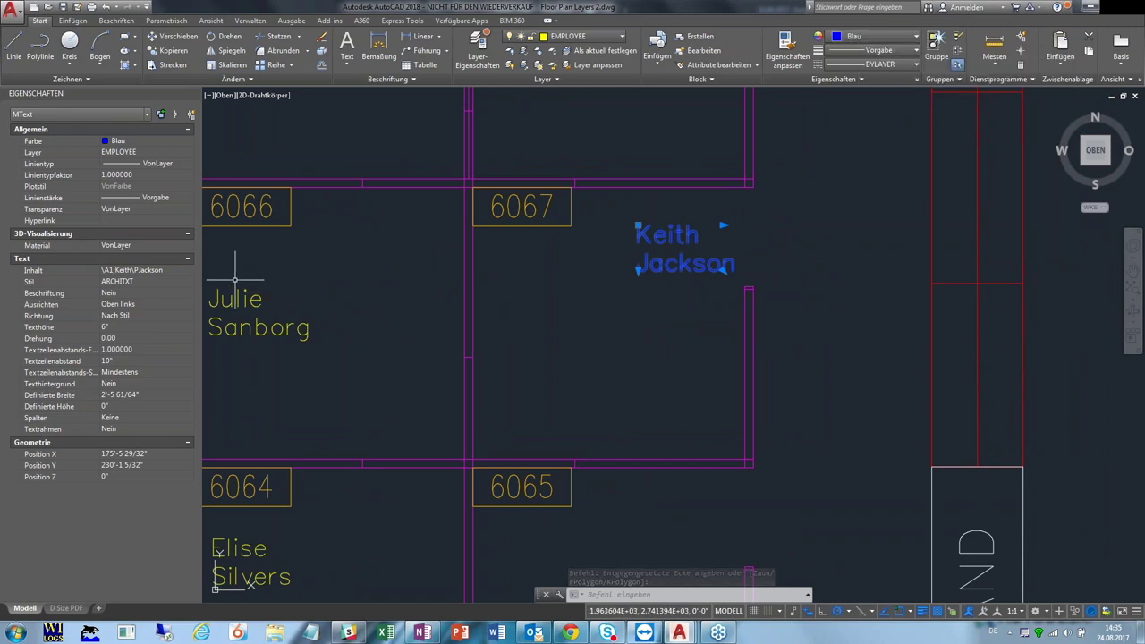
left_click(142, 143)
left_click(189, 143)
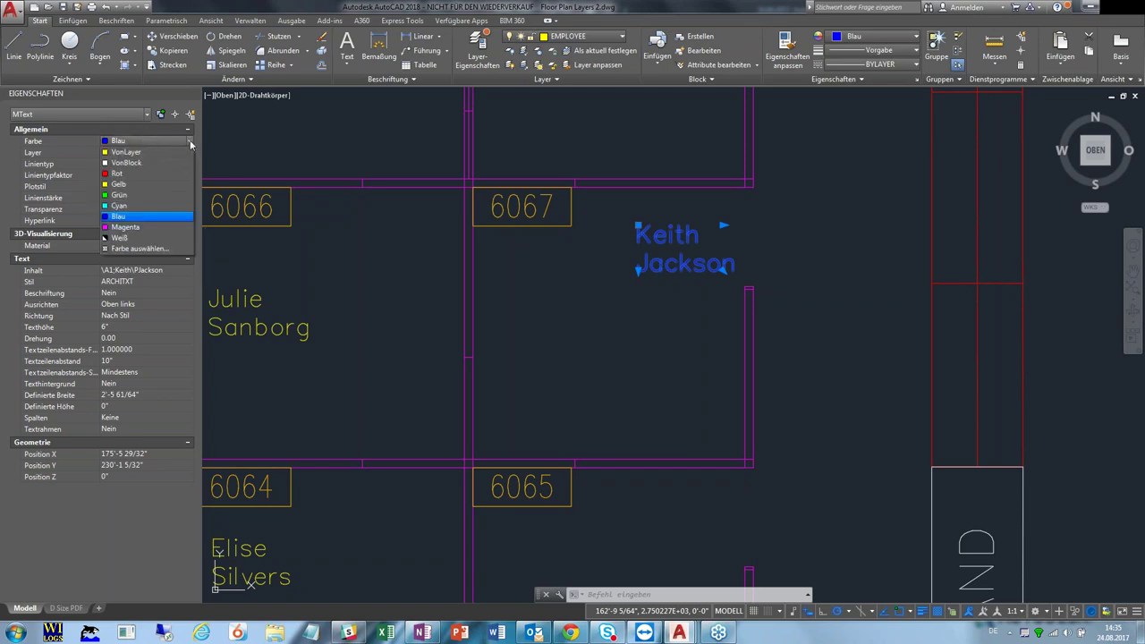
left_click(140, 155)
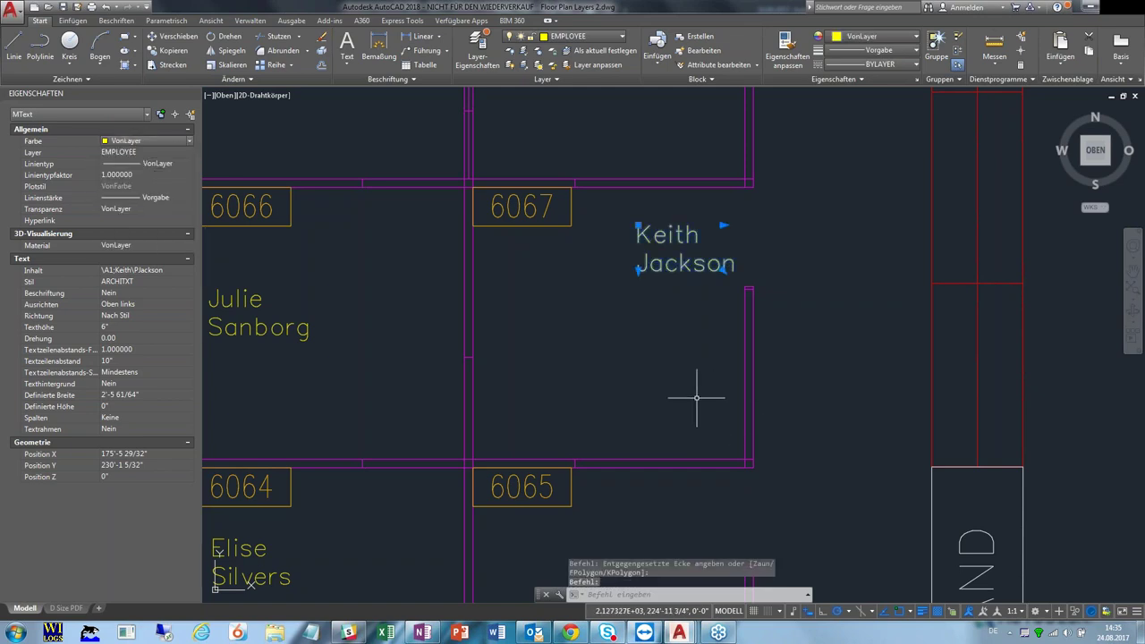
Open and close the ribbon colour palette twice without changes while panning the plan
middle_click_drag(696, 396, 705, 389)
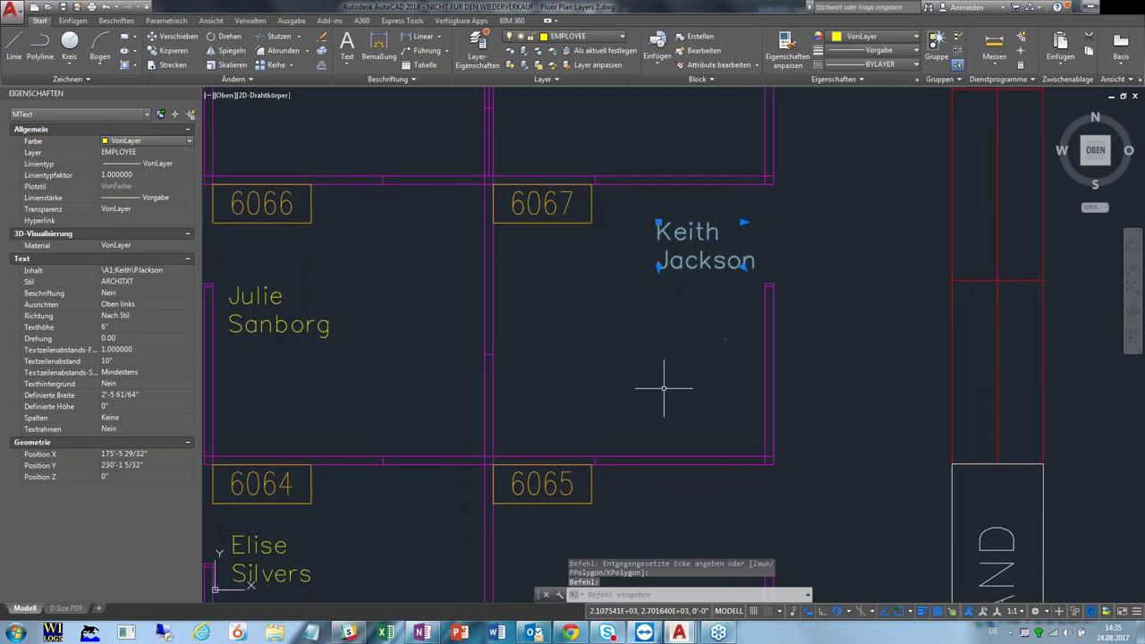
scroll(665, 387, "down", 2)
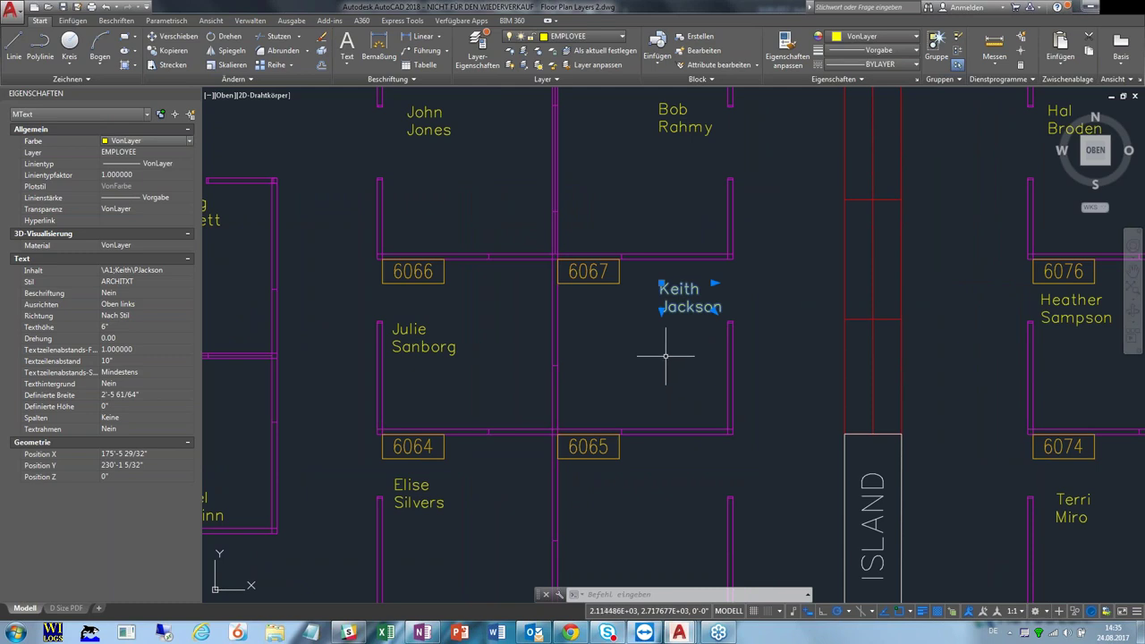
left_click(858, 38)
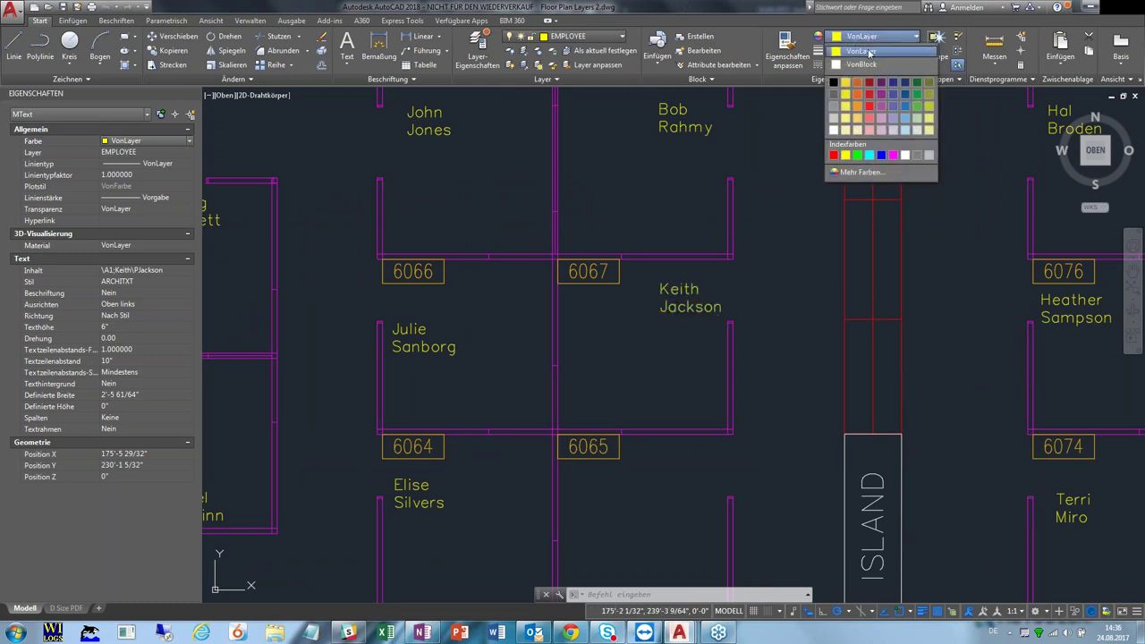
left_click(777, 344)
middle_click_drag(777, 345, 715, 360)
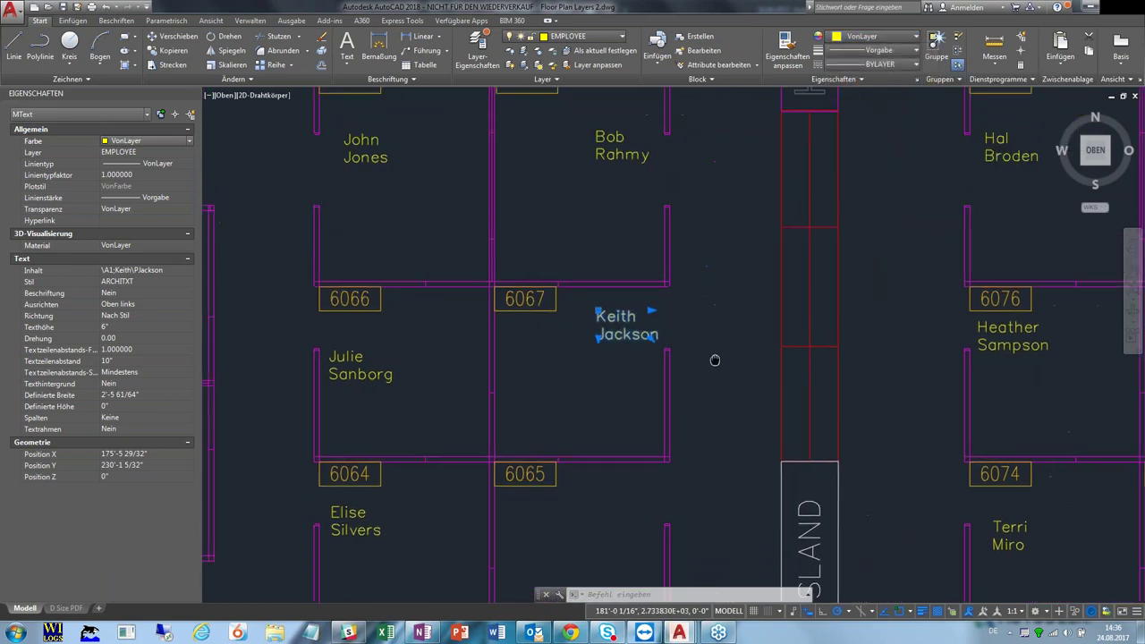
left_click(872, 36)
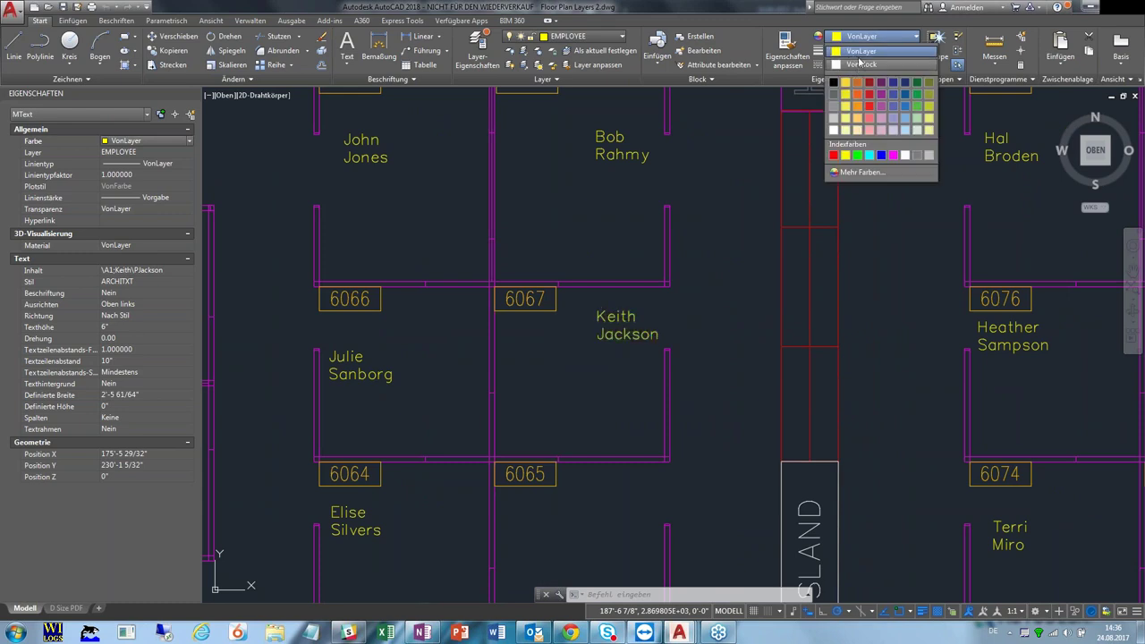
left_click(705, 368)
left_click(697, 381)
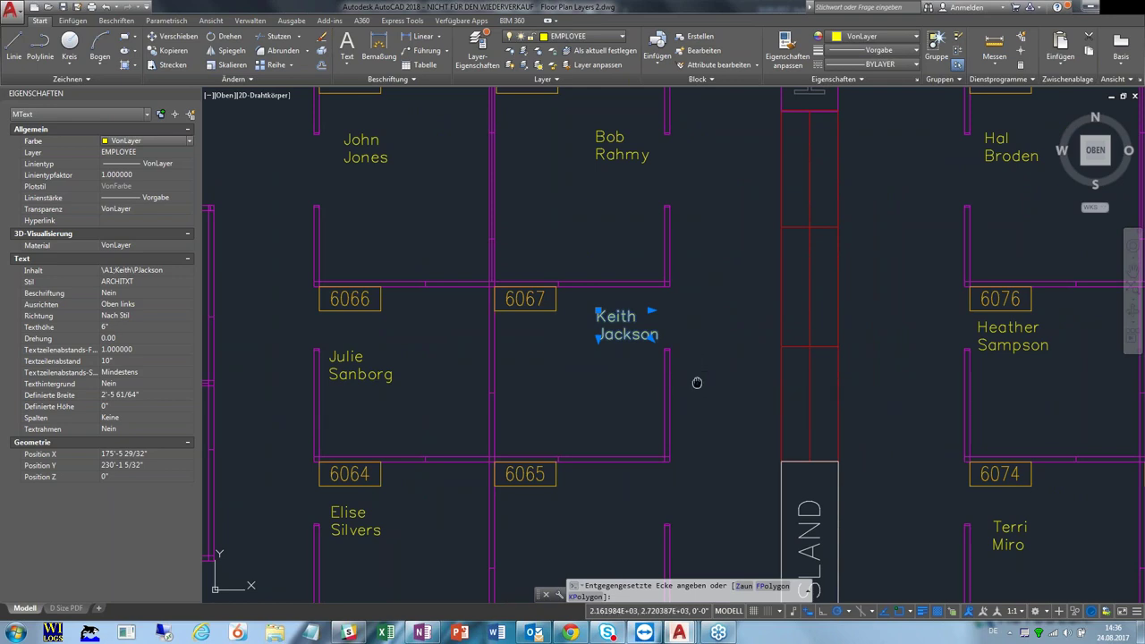
middle_click_drag(724, 279, 731, 385)
Cancel the pending selection, then start and abandon a linear dimension
left_click(731, 387)
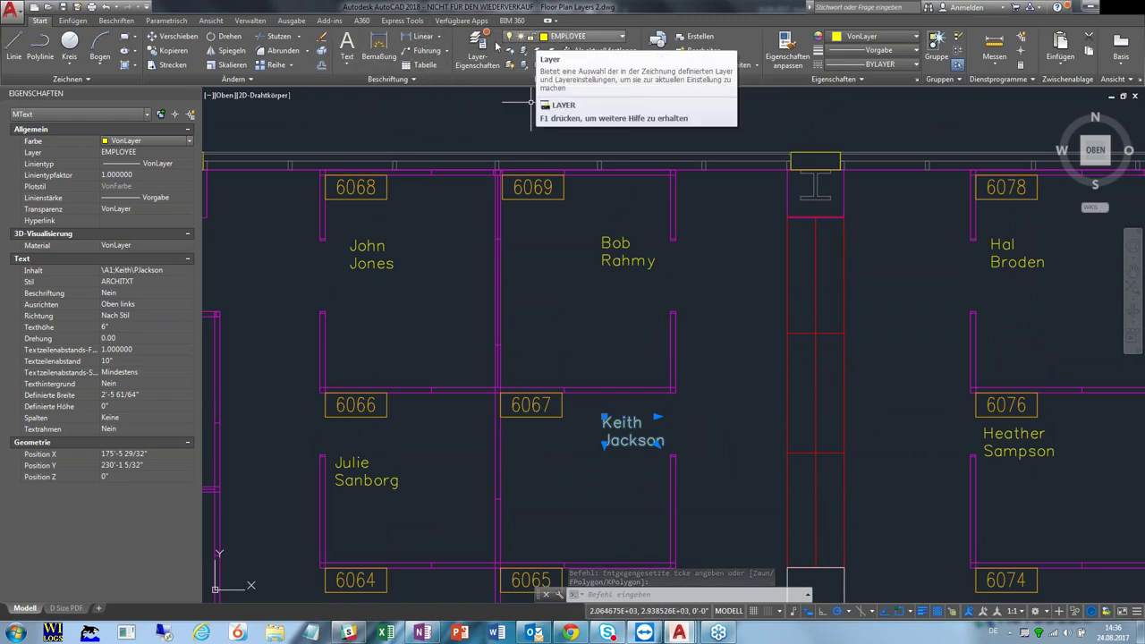
left_click(413, 39)
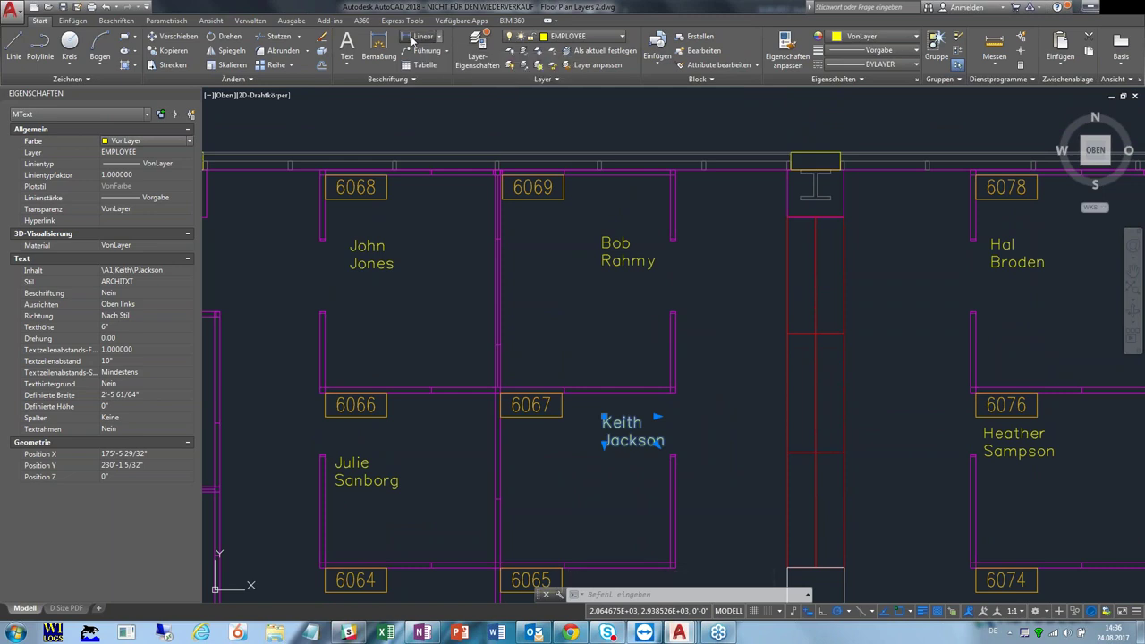
left_click(452, 338)
Zoom with the mouse wheel to frame the desk in office 6068
scroll(452, 299, "up", 4)
scroll(402, 282, "up", 3)
scroll(537, 300, "up", 3)
scroll(556, 306, "down", 3)
scroll(573, 302, "down", 3)
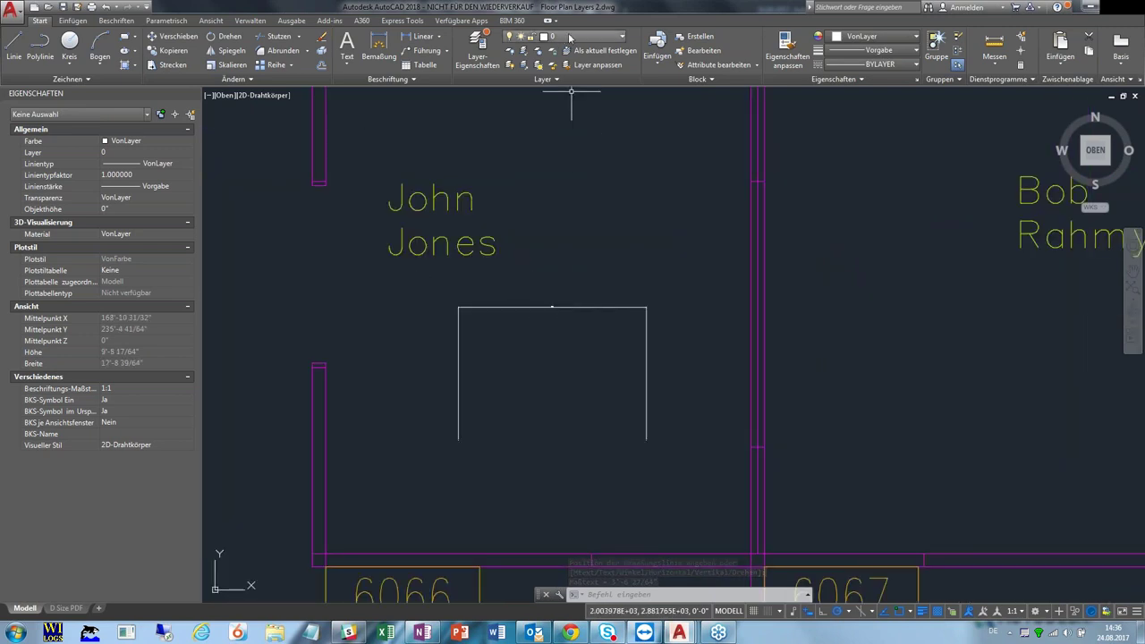
scroll(573, 407, "down", 3)
scroll(573, 394, "down", 2)
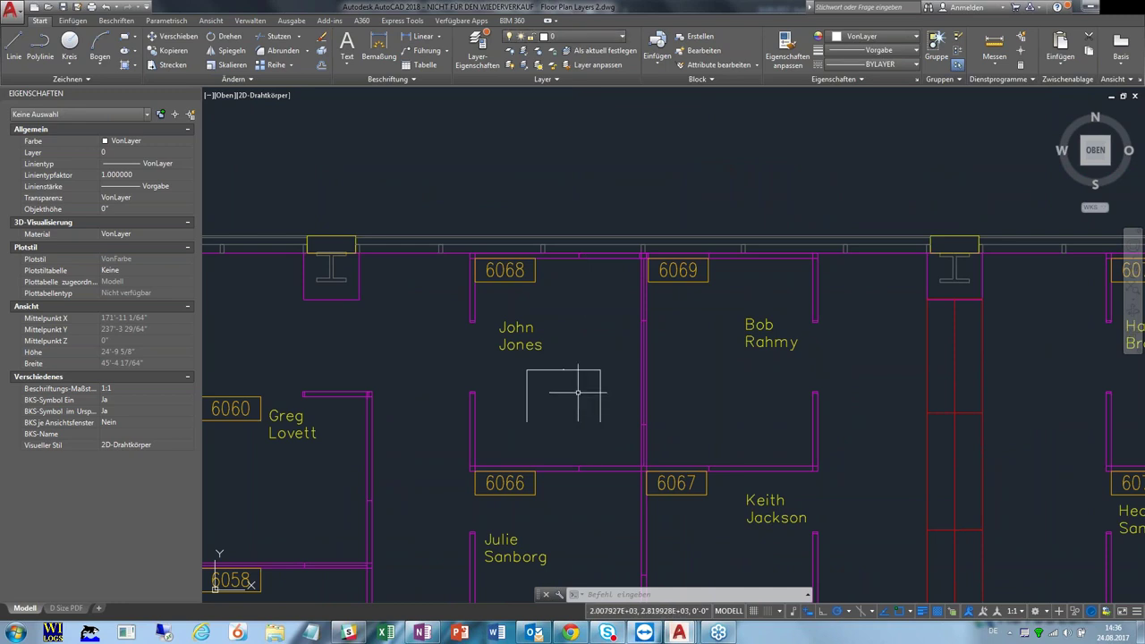
scroll(578, 392, "up", 4)
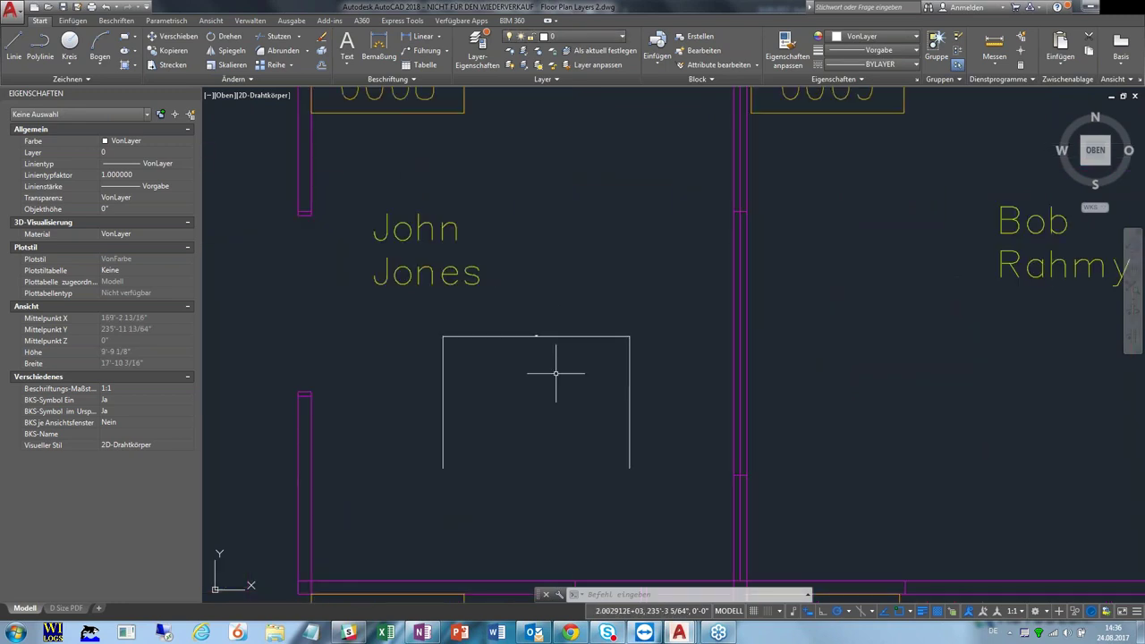
Create layer BEM with grey colour 252 and make it the current layer
left_click(482, 52)
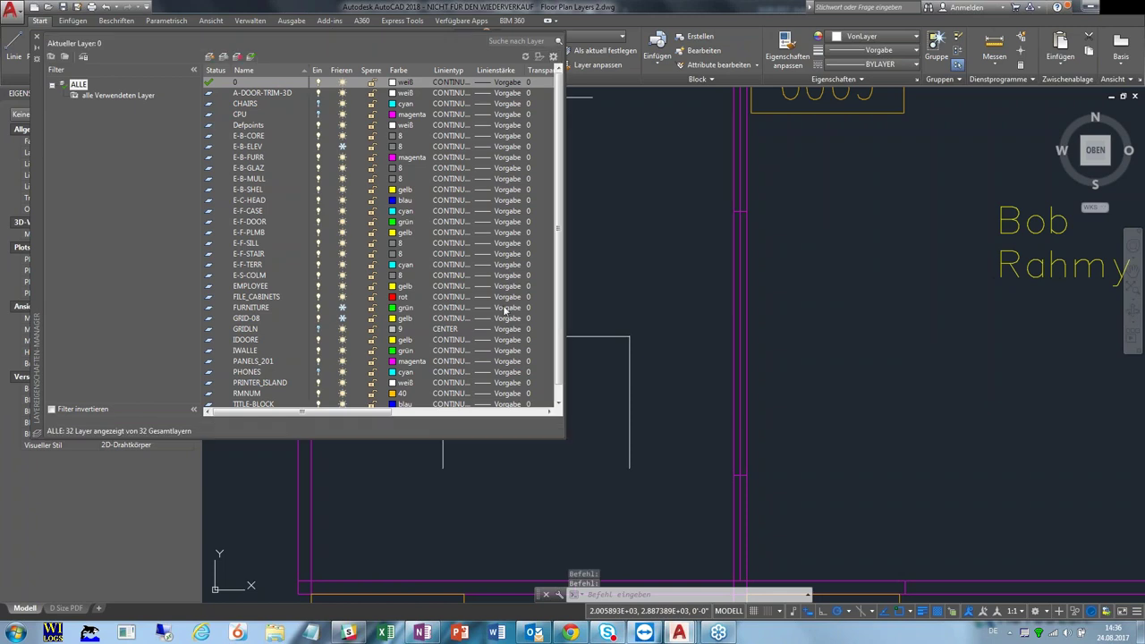
left_click(210, 57)
type("BEM")
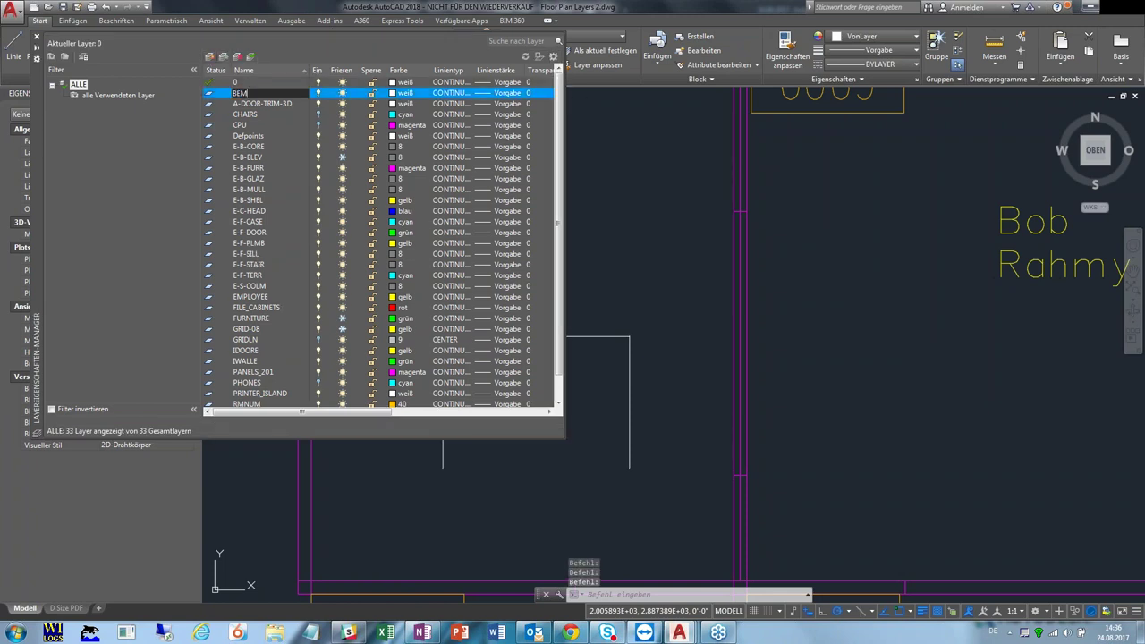
left_click(394, 94)
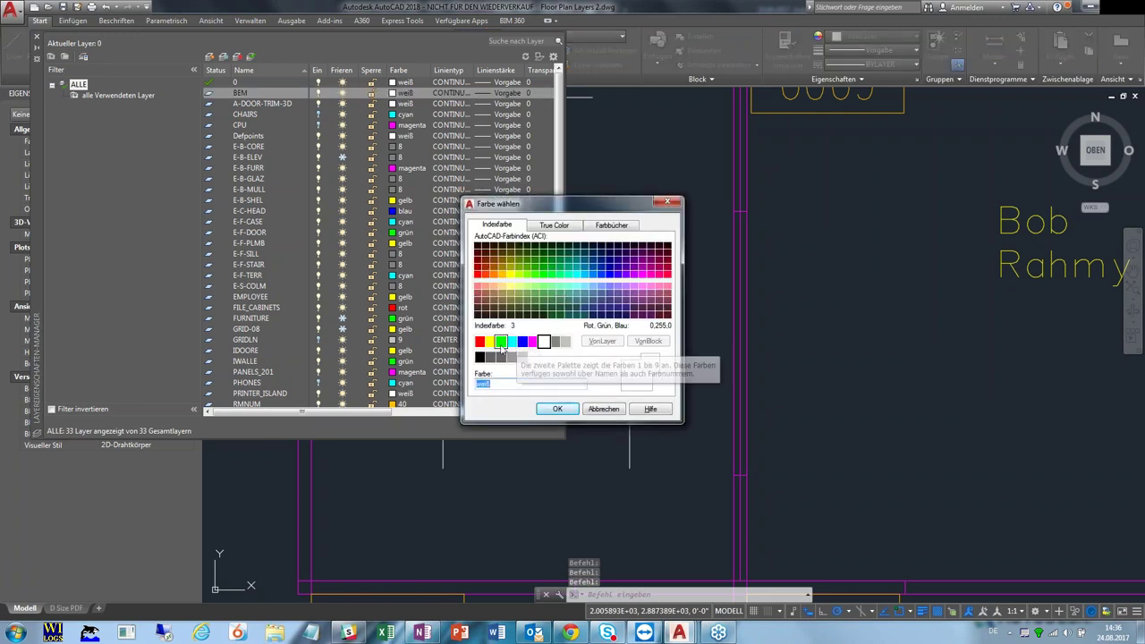
left_click(501, 357)
left_click(559, 409)
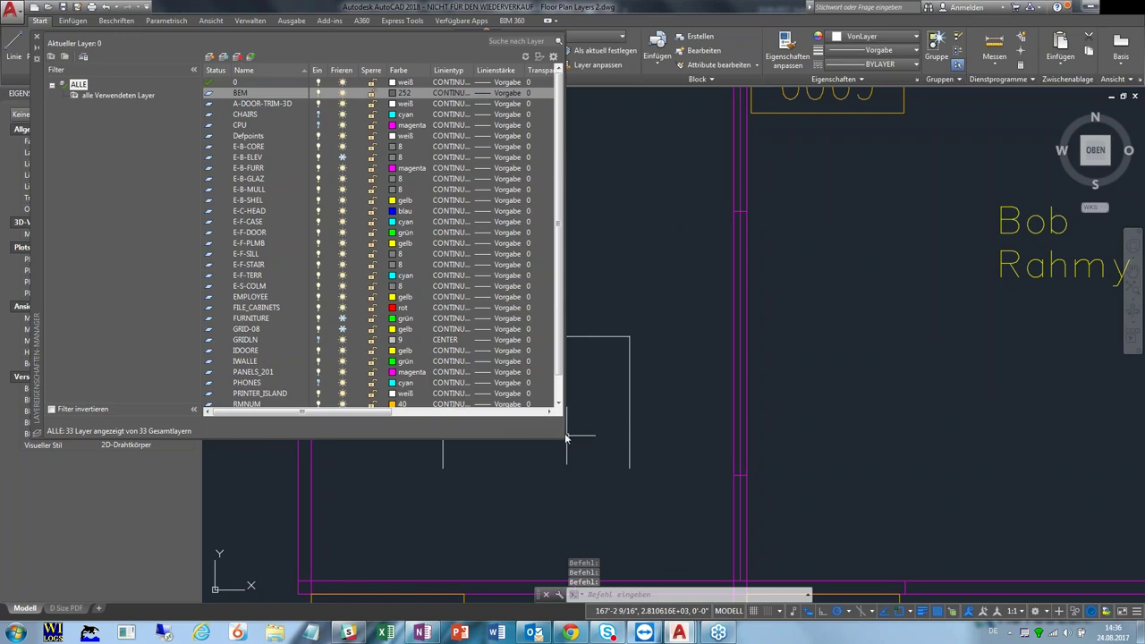
left_click_drag(565, 435, 858, 437)
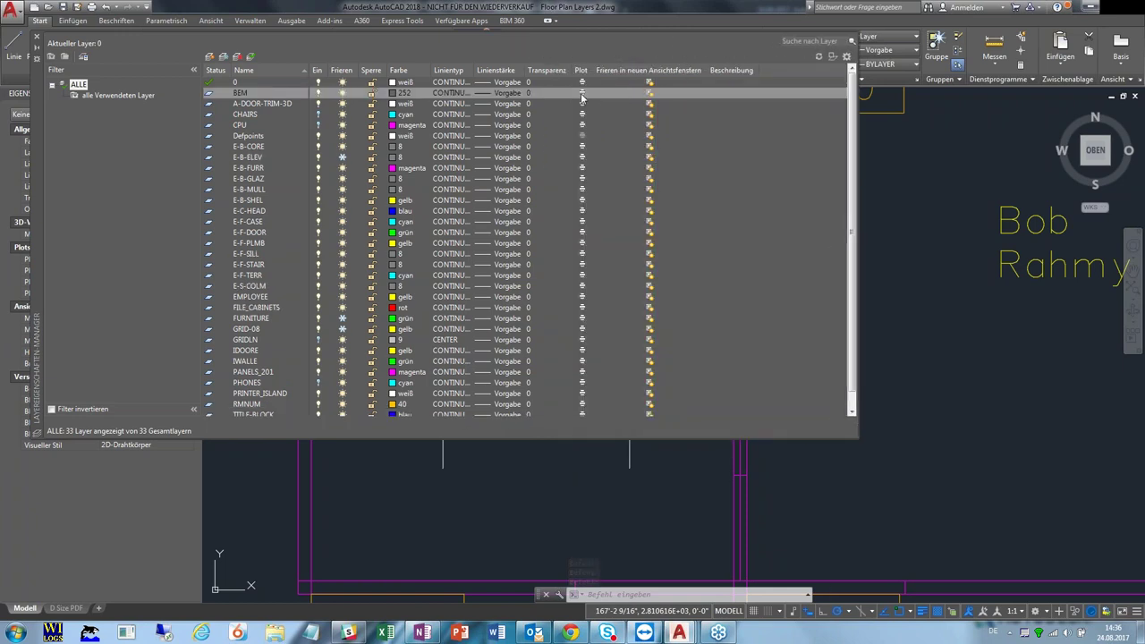
left_click(242, 93)
left_click(251, 57)
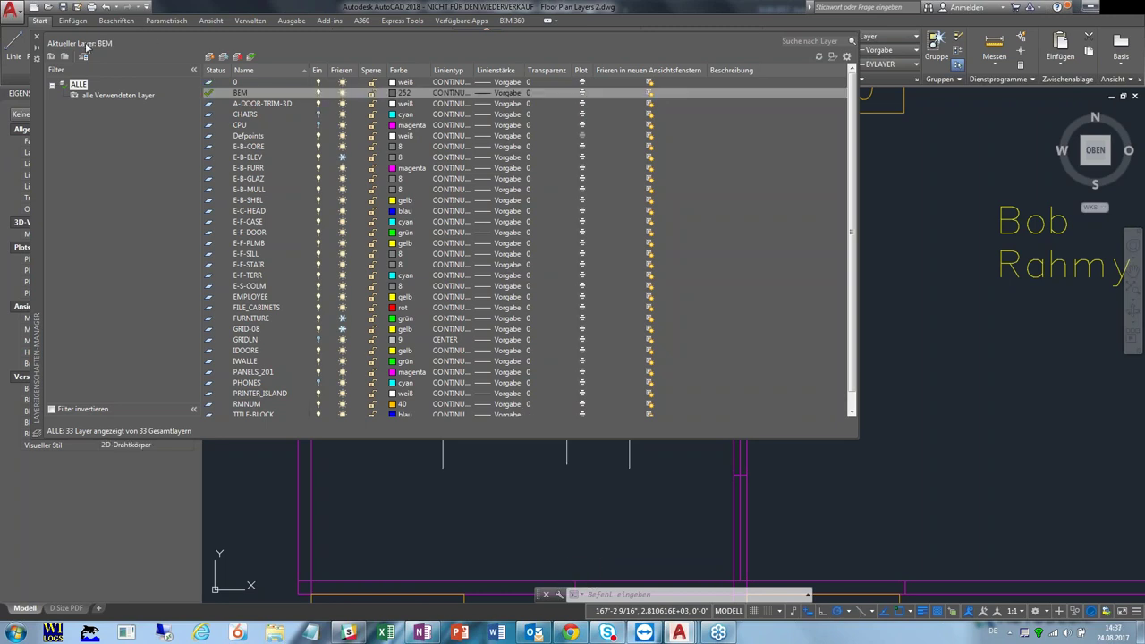
left_click(39, 39)
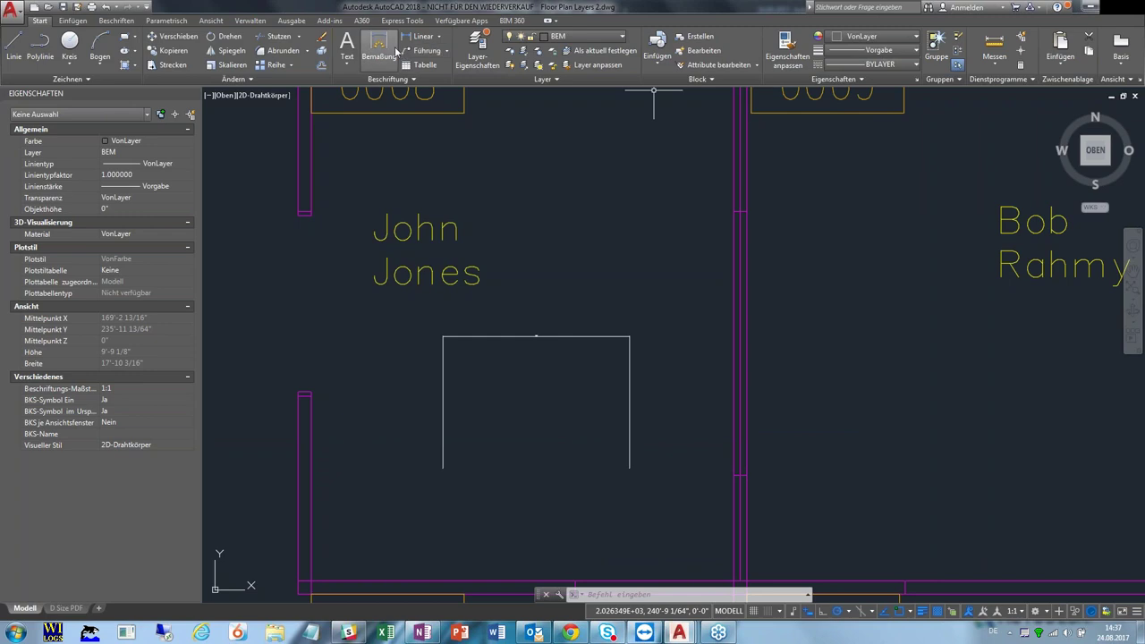
Start a linear dimension near cubicle 6068, picking its two measurement points
scroll(450, 473, "down", 4)
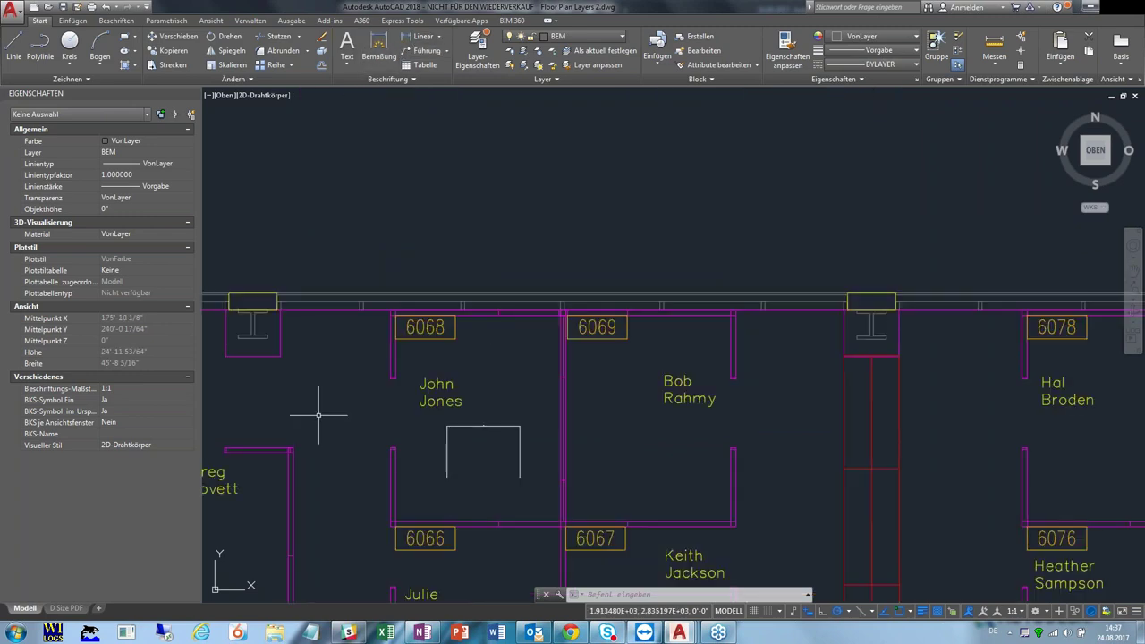
left_click(332, 194)
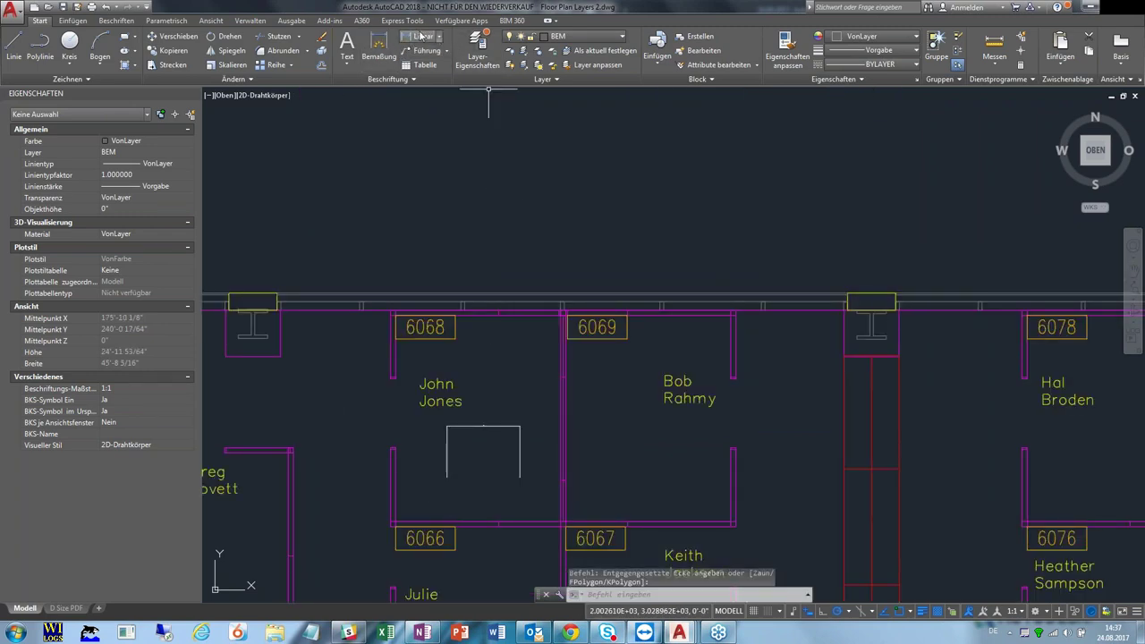
left_click(420, 37)
left_click(369, 146)
left_click(559, 146)
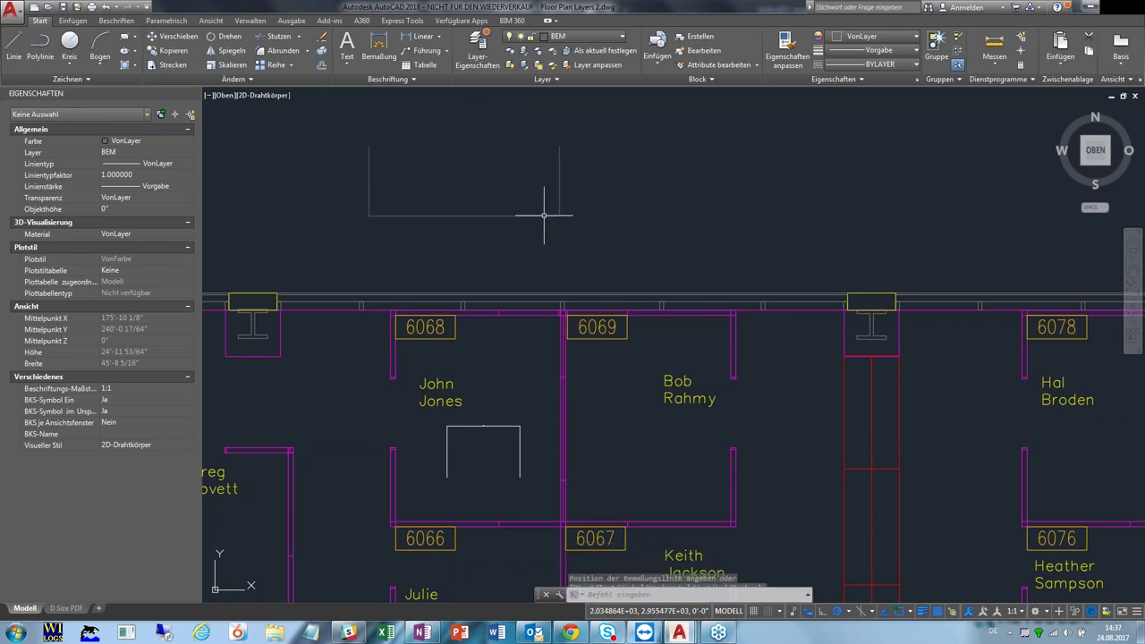
Select the new 9'-2 63/64" dimension to confirm it sits on BEM, then deselect
scroll(544, 215, "up", 6)
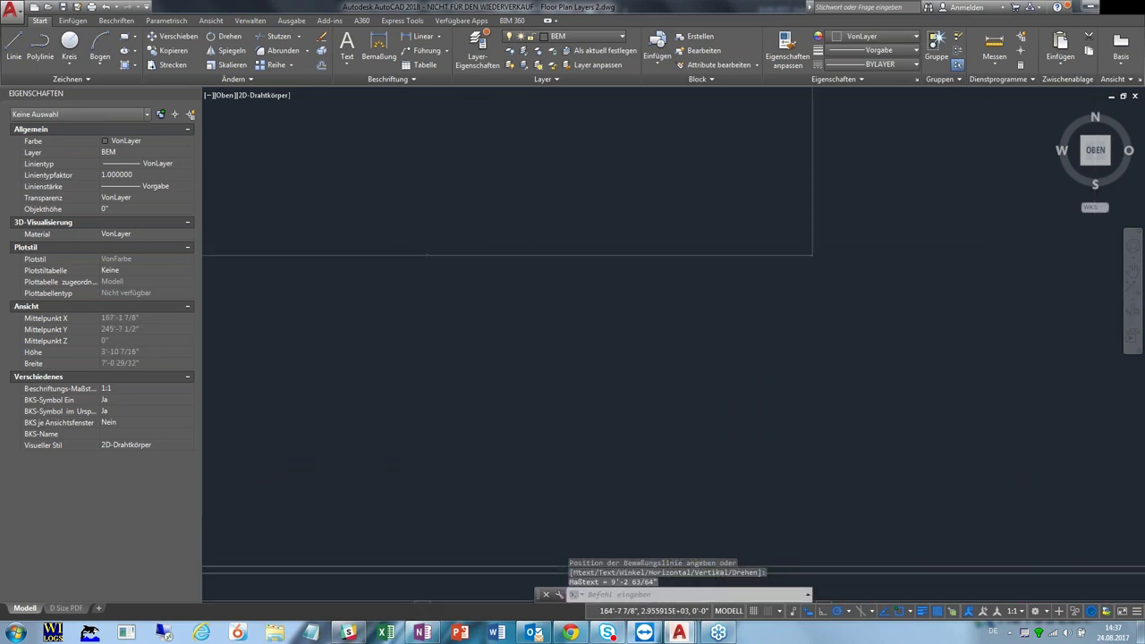
scroll(491, 233, "down", 6)
left_click(433, 318)
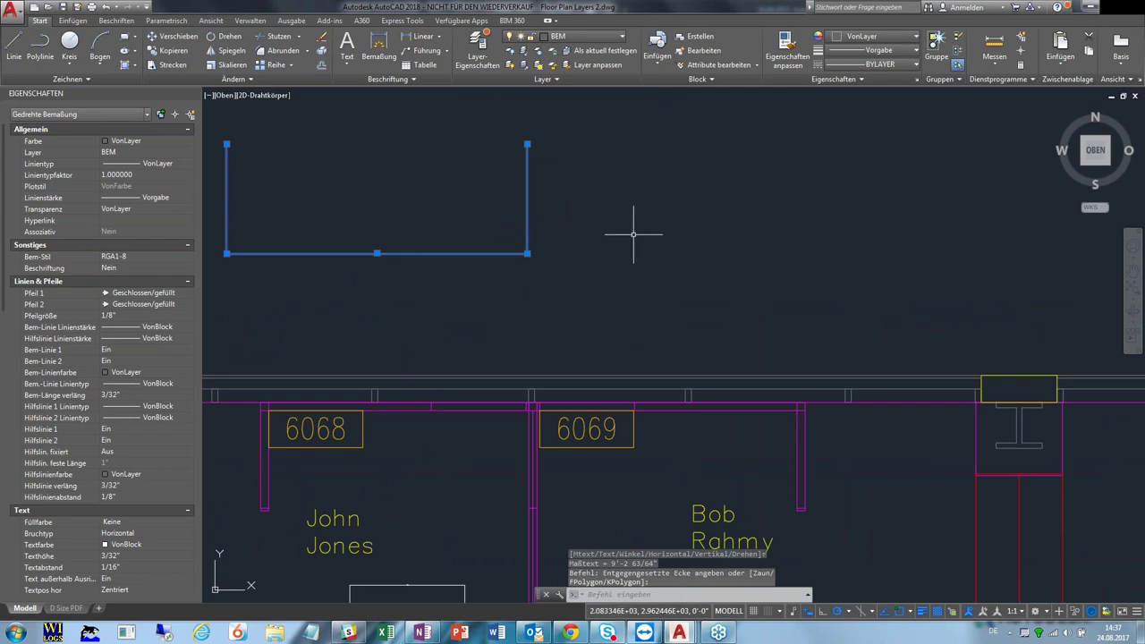
key("Escape")
Try making the frozen FURNITURE layer current and dismiss the frozen-layer warning
left_click(572, 35)
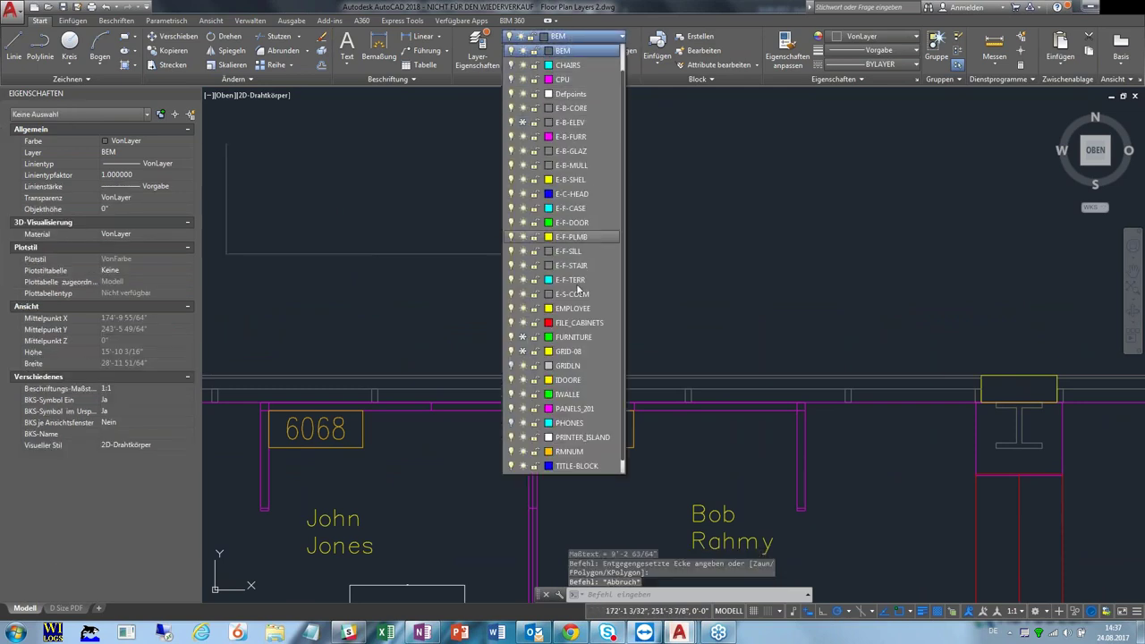
left_click(576, 337)
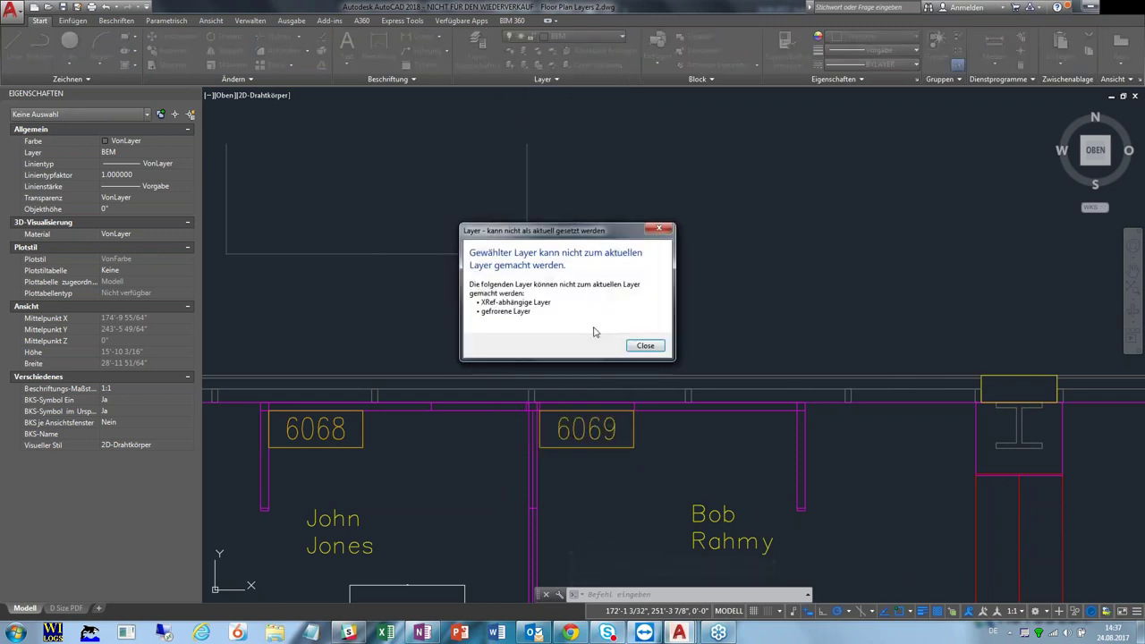
left_click(644, 346)
left_click(577, 36)
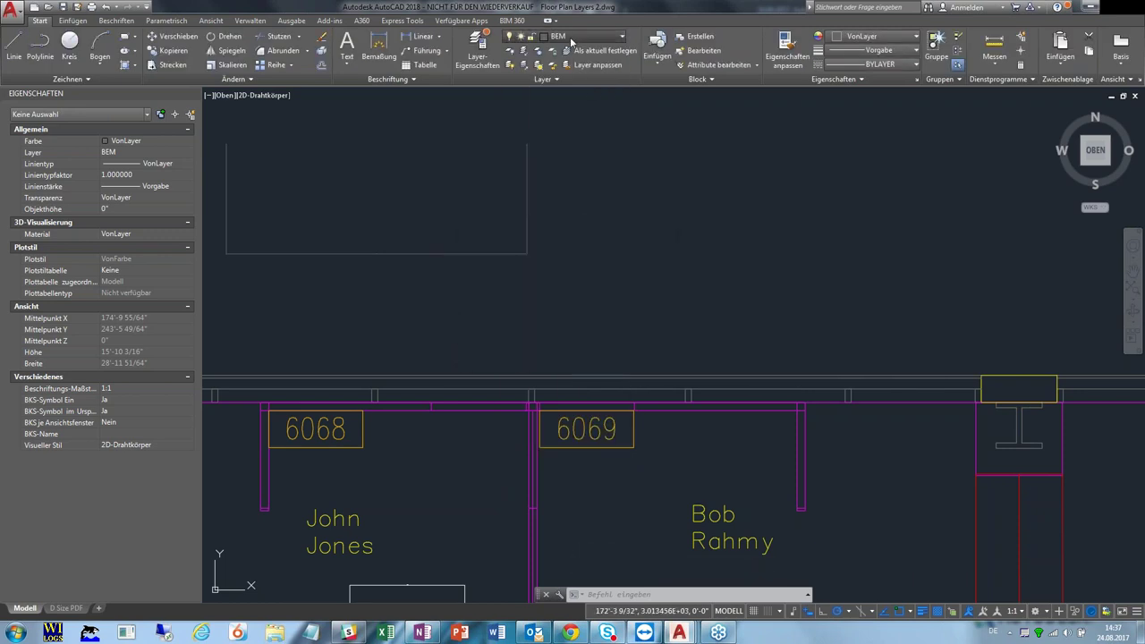
Thaw FURNITURE, make it current, and measure a 4'-4 37/64" linear dimension above the offices
left_click(523, 337)
left_click(563, 337)
middle_click_drag(708, 255, 501, 247)
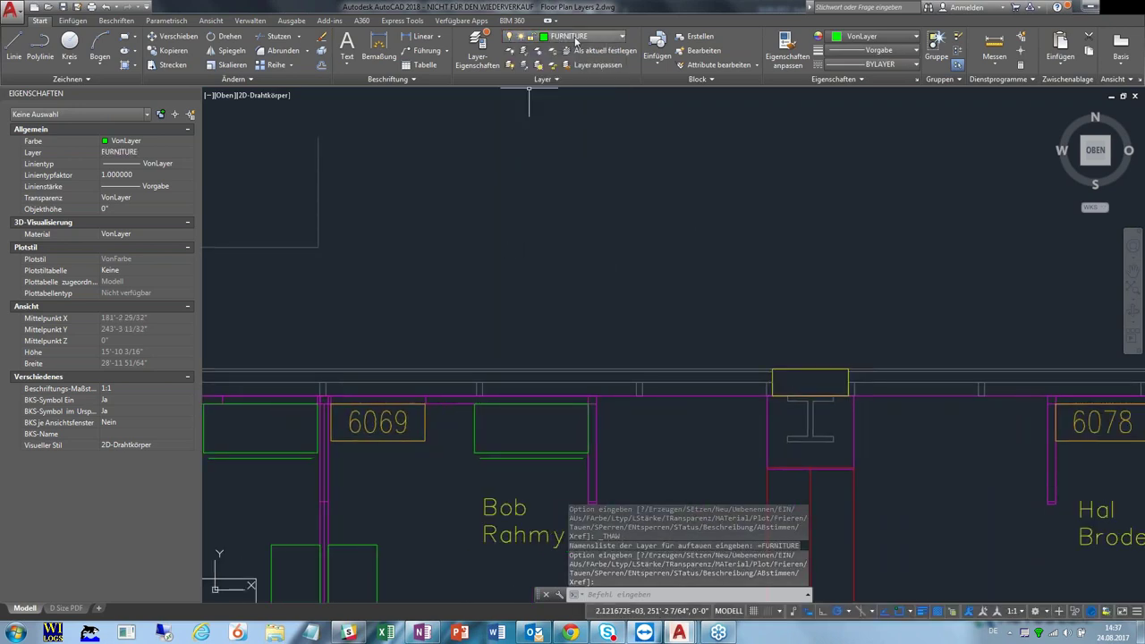
left_click(419, 36)
left_click(456, 285)
left_click(599, 286)
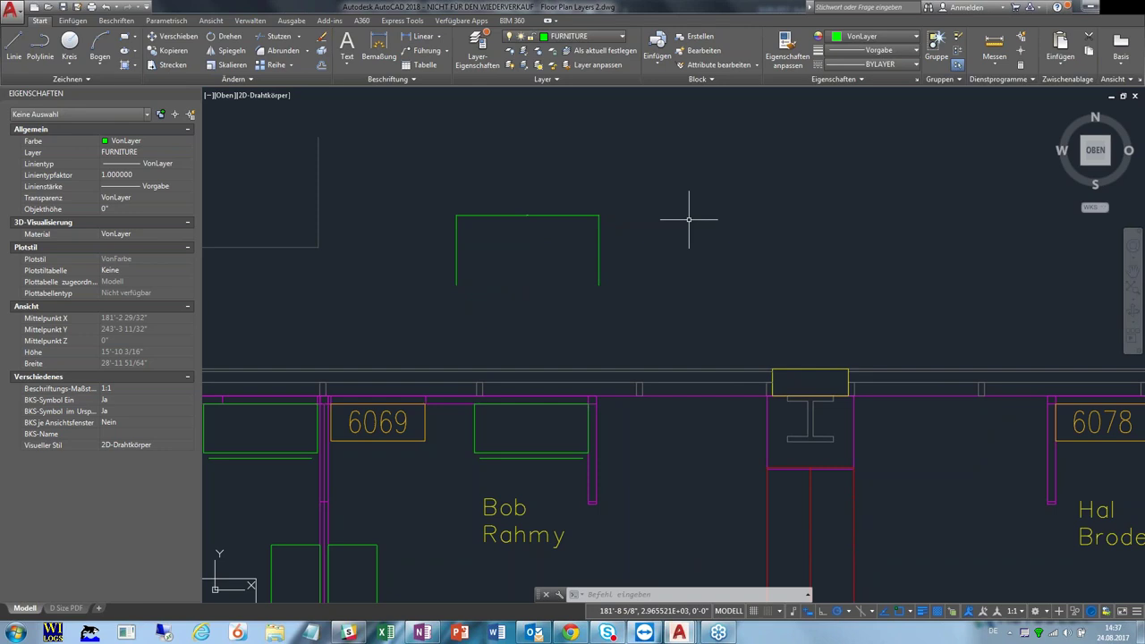
Set the dimension layer setting (DER) to BEM so new dimensions go there
type("D")
type("ER")
key("Return")
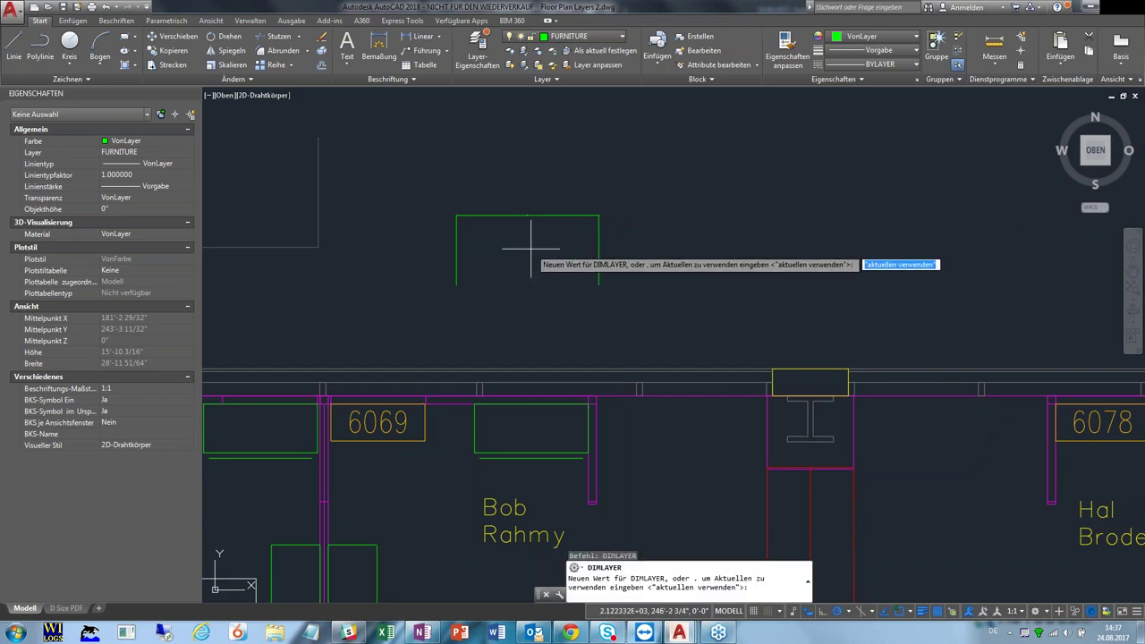
type("BEM")
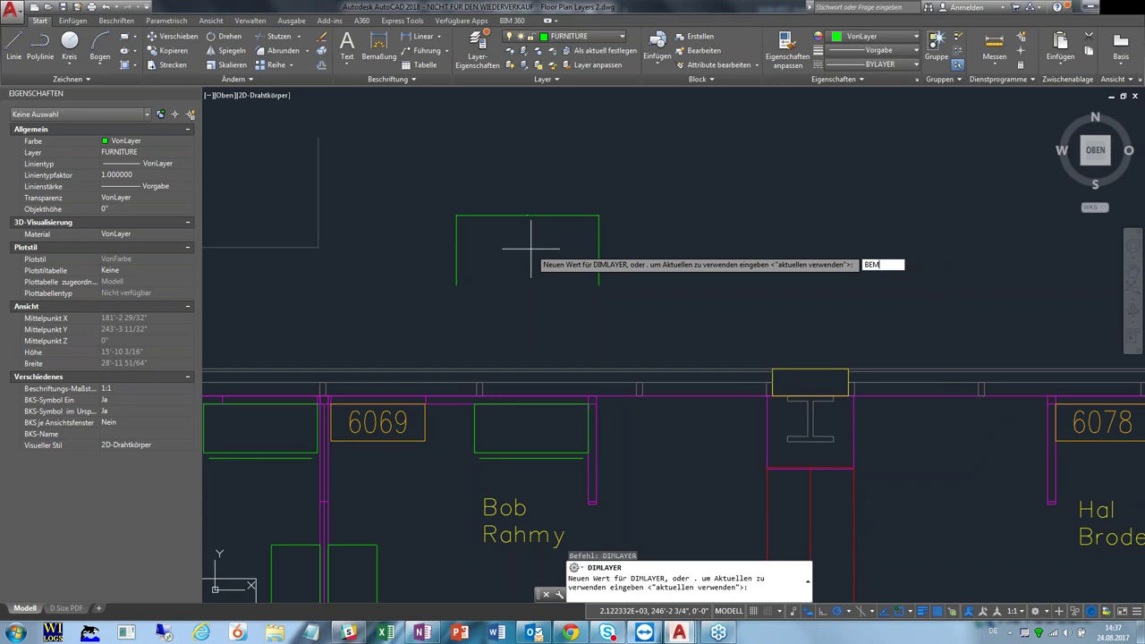
key("Return")
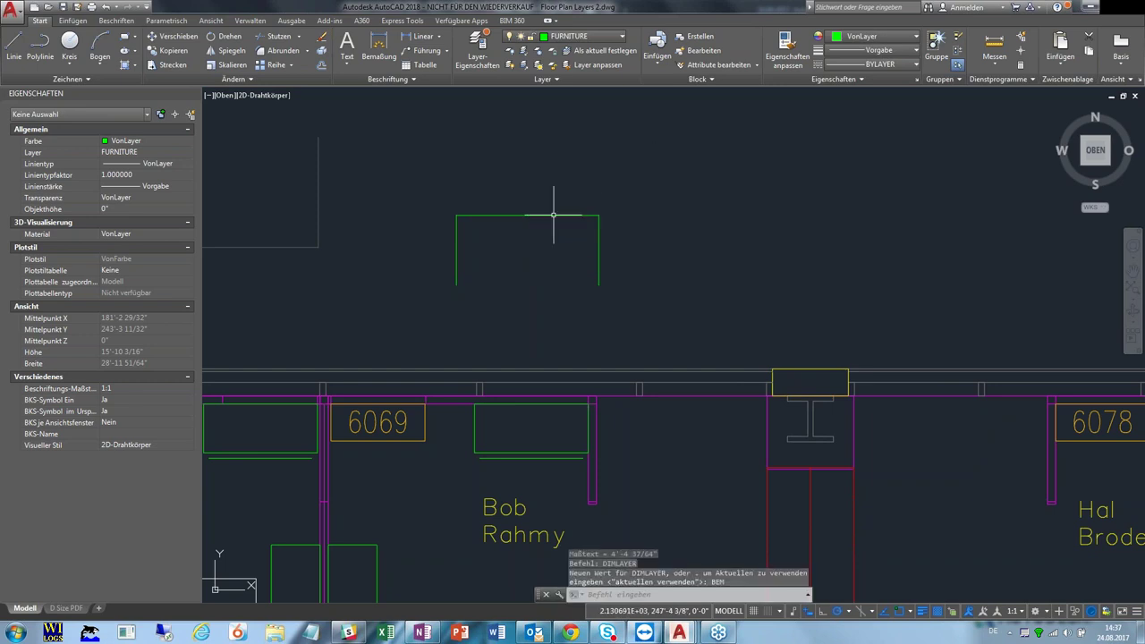
Draw a 5'-2 59/64" linear dimension above the furniture
middle_click_drag(710, 242, 611, 249)
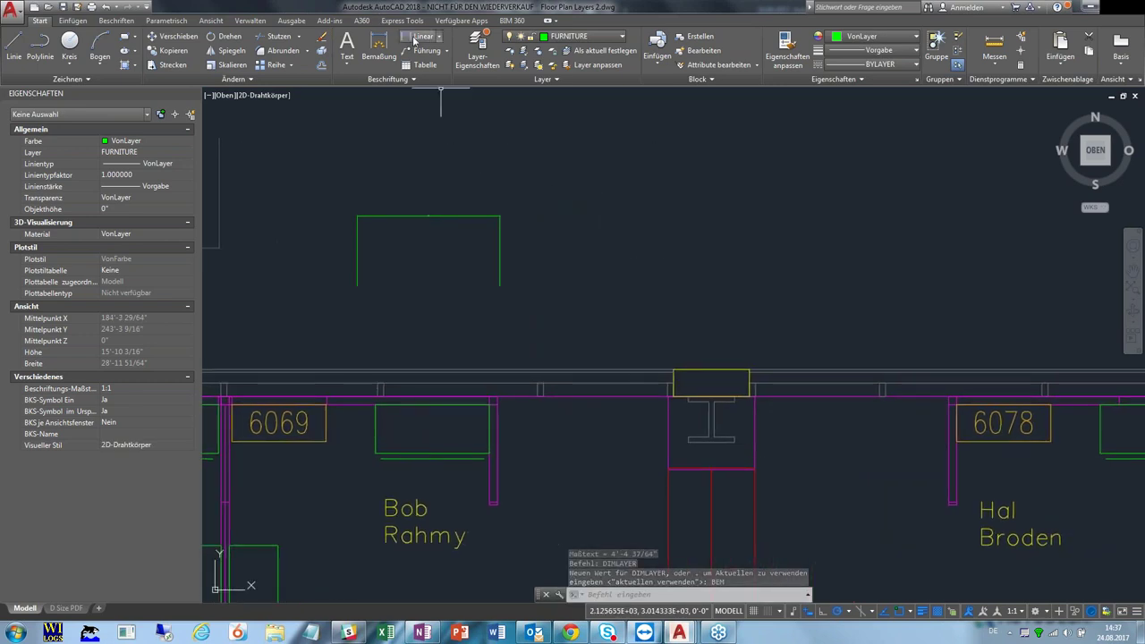
left_click(415, 40)
left_click(654, 268)
left_click(818, 268)
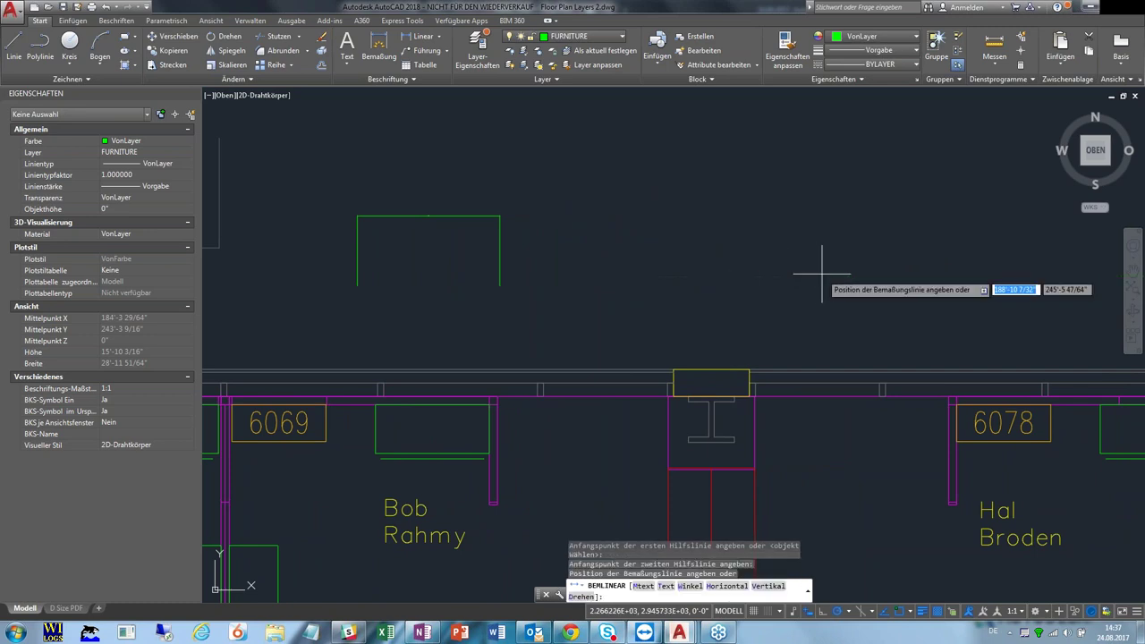
left_click(797, 189)
Pan to offices 6078 and 6079, checking the layer list keeps FURNITURE current
middle_click_drag(793, 273, 626, 263)
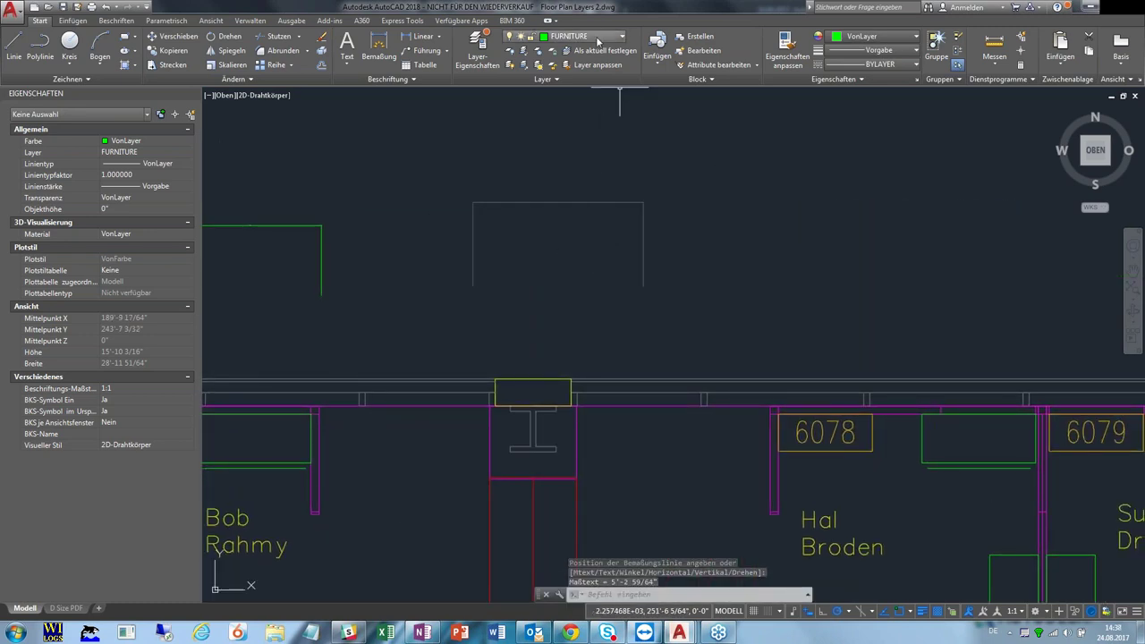
middle_click_drag(723, 185, 661, 195)
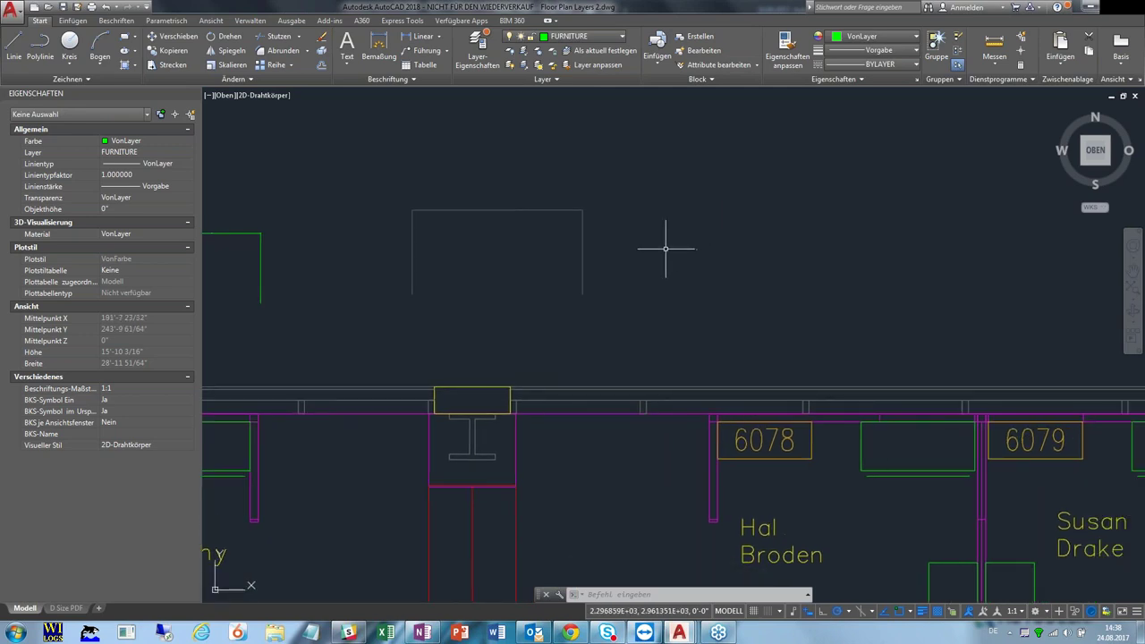
left_click(595, 40)
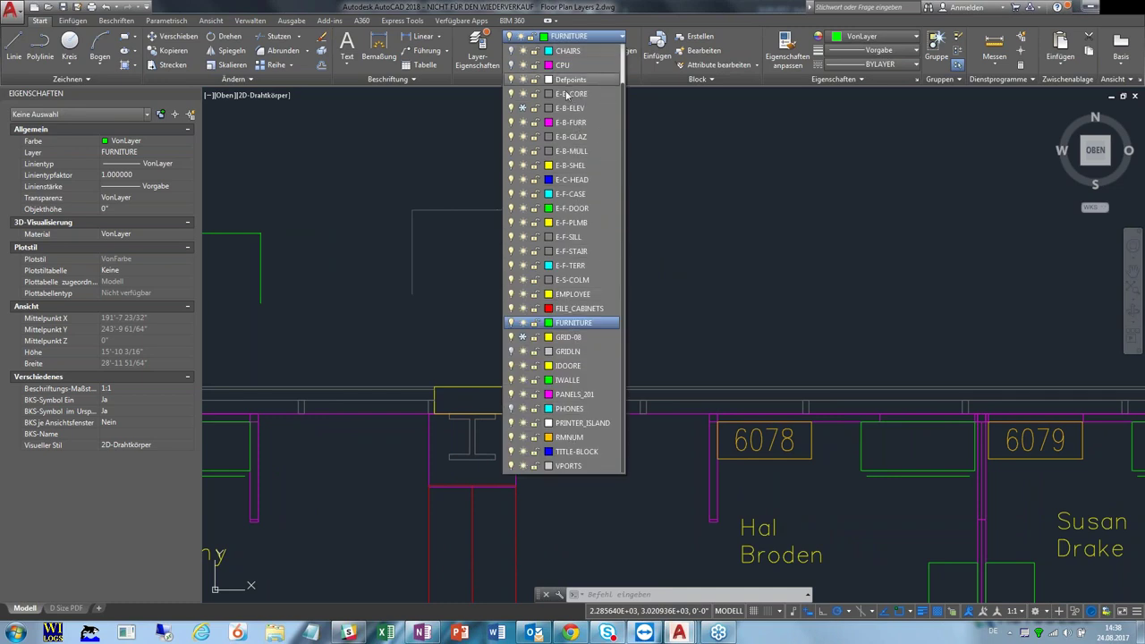
left_click(794, 151)
middle_click_drag(779, 240, 670, 239)
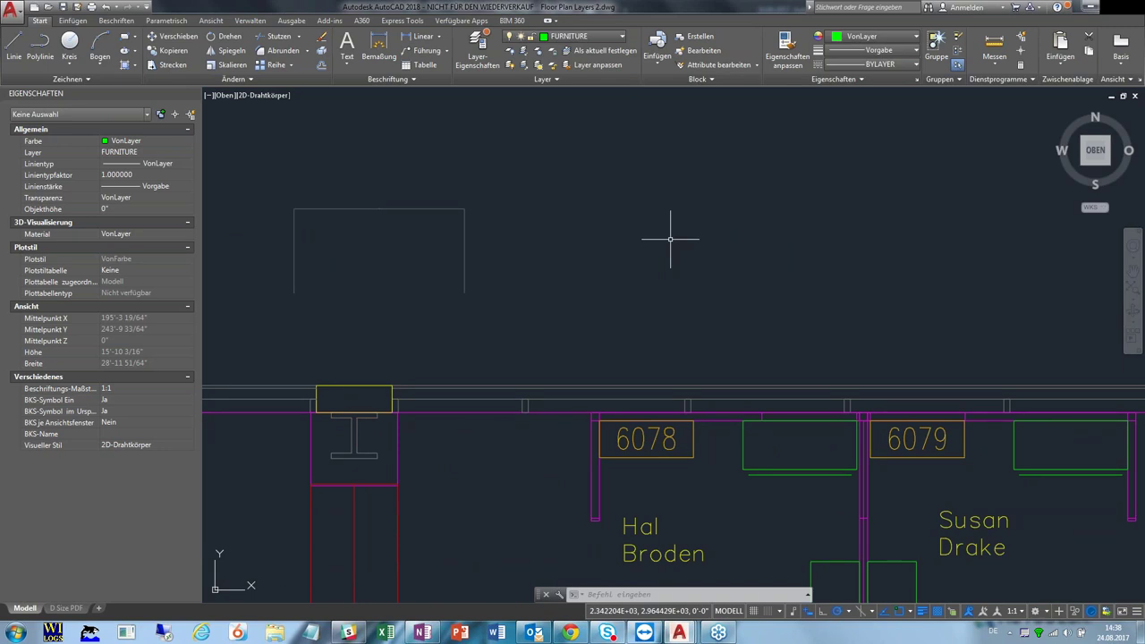
Add a red layer named SCHRAFF in the layer manager, then close it
left_click(484, 55)
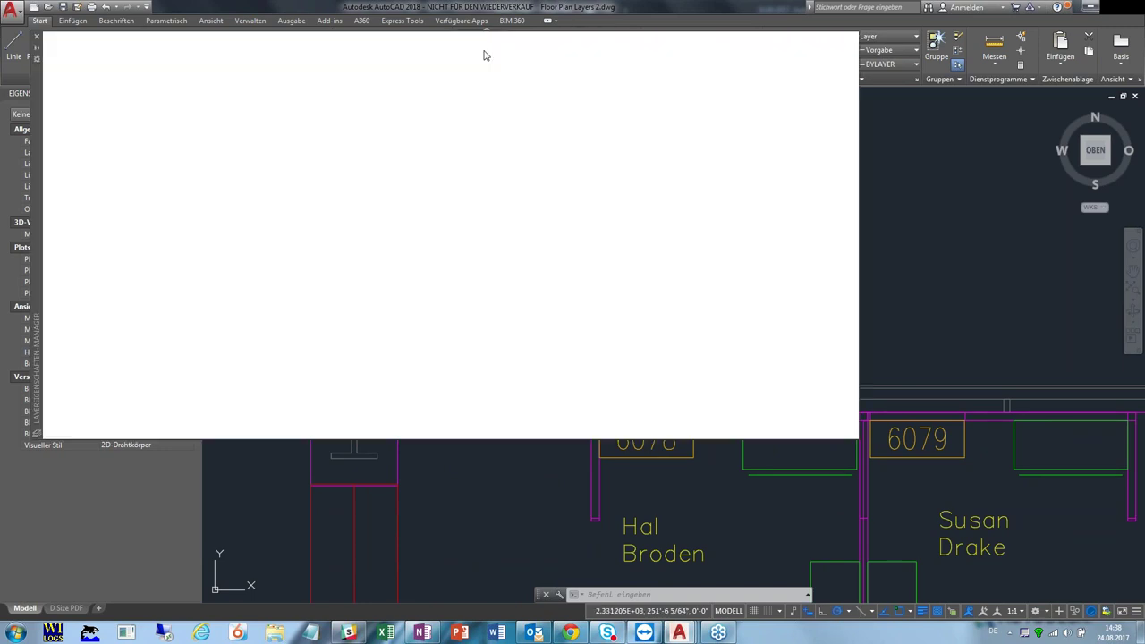
left_click(209, 57)
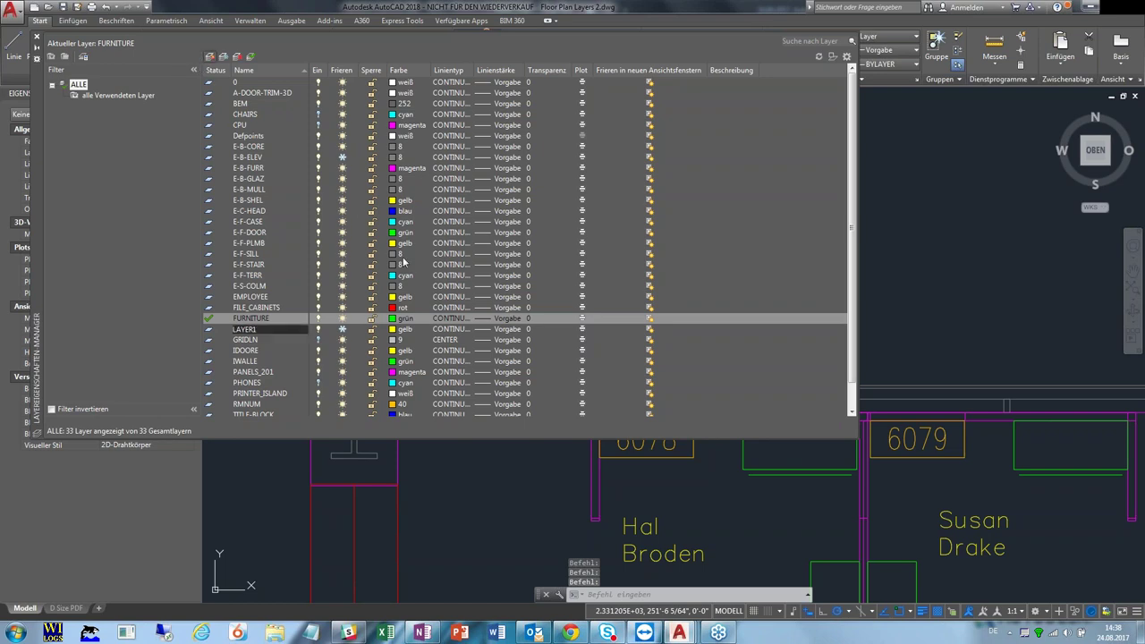
type("SCHRAFF")
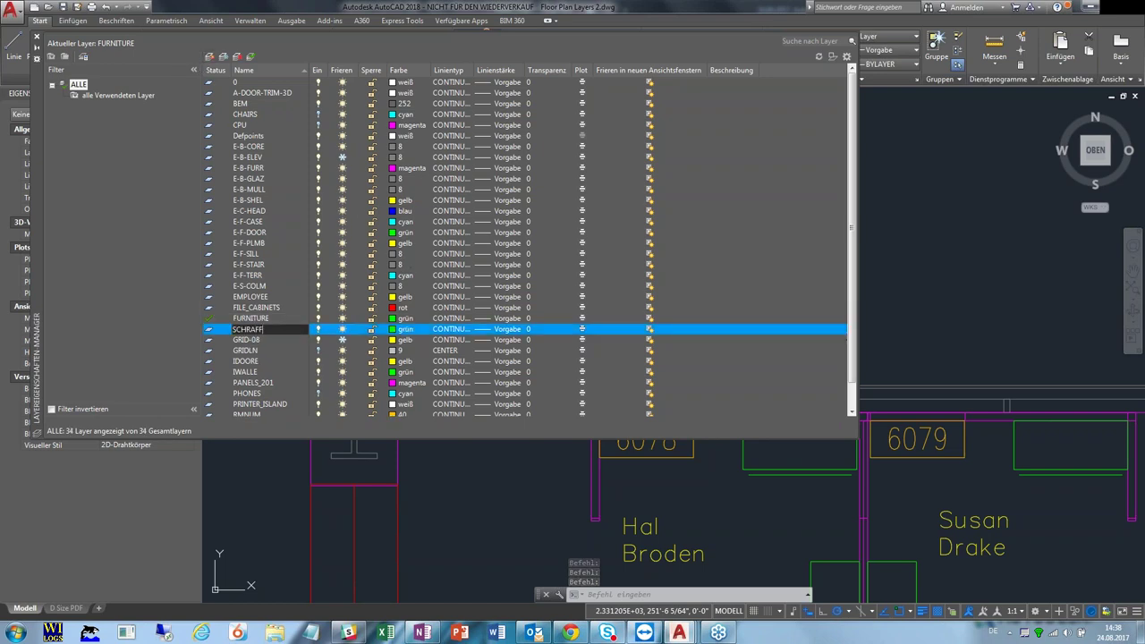
left_click(397, 332)
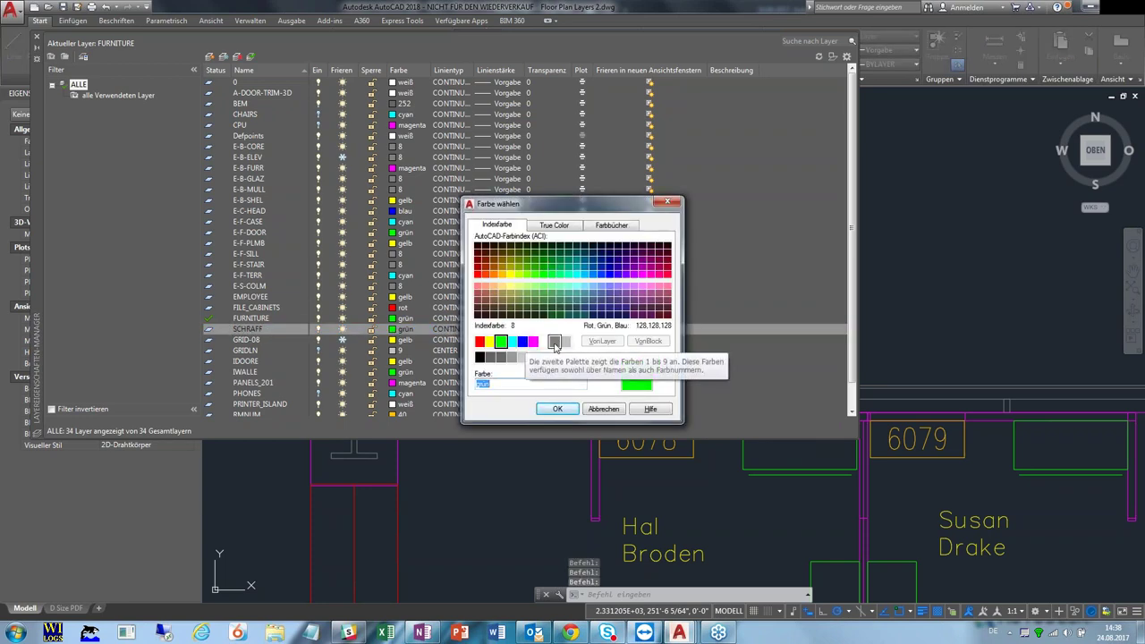
left_click(480, 341)
left_click(561, 409)
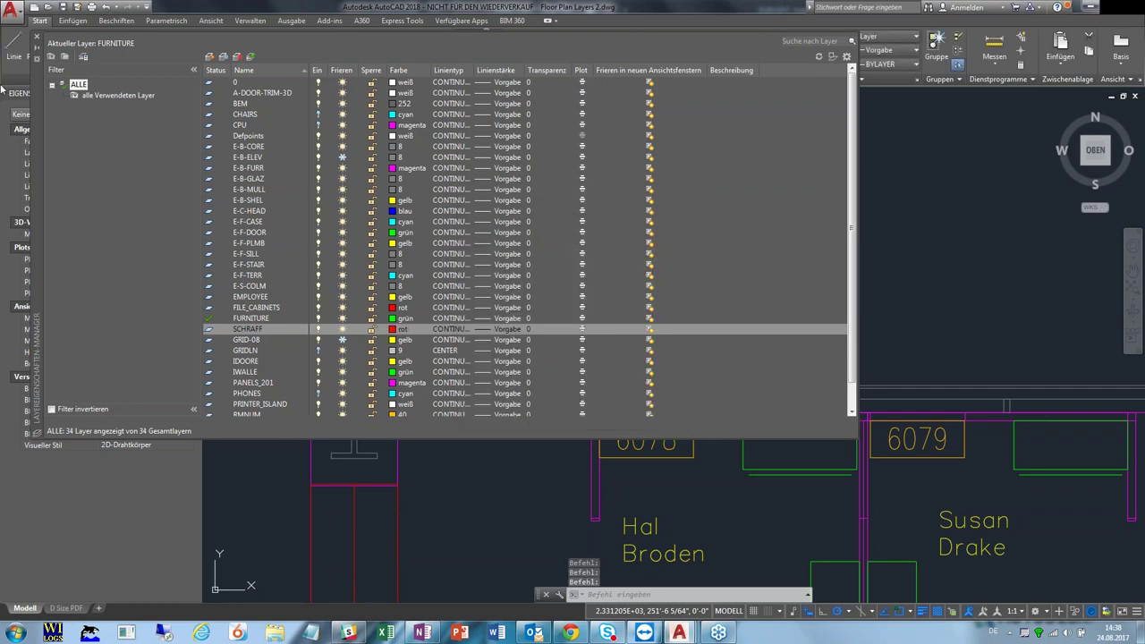
left_click(37, 38)
scroll(669, 331, "up", 2)
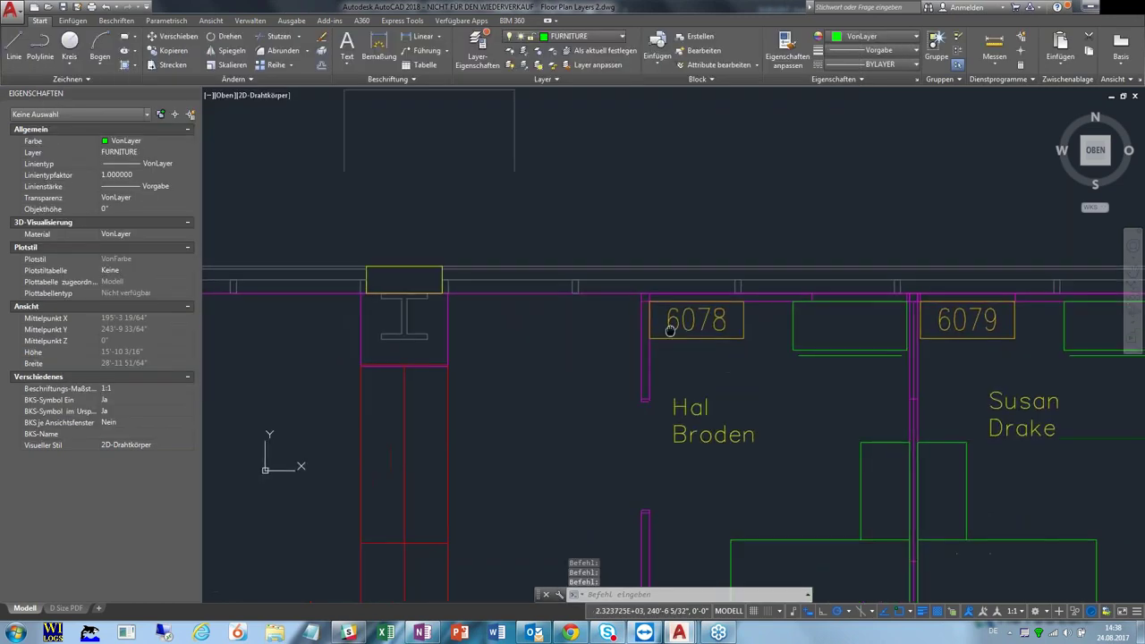
middle_click_drag(669, 331, 432, 226)
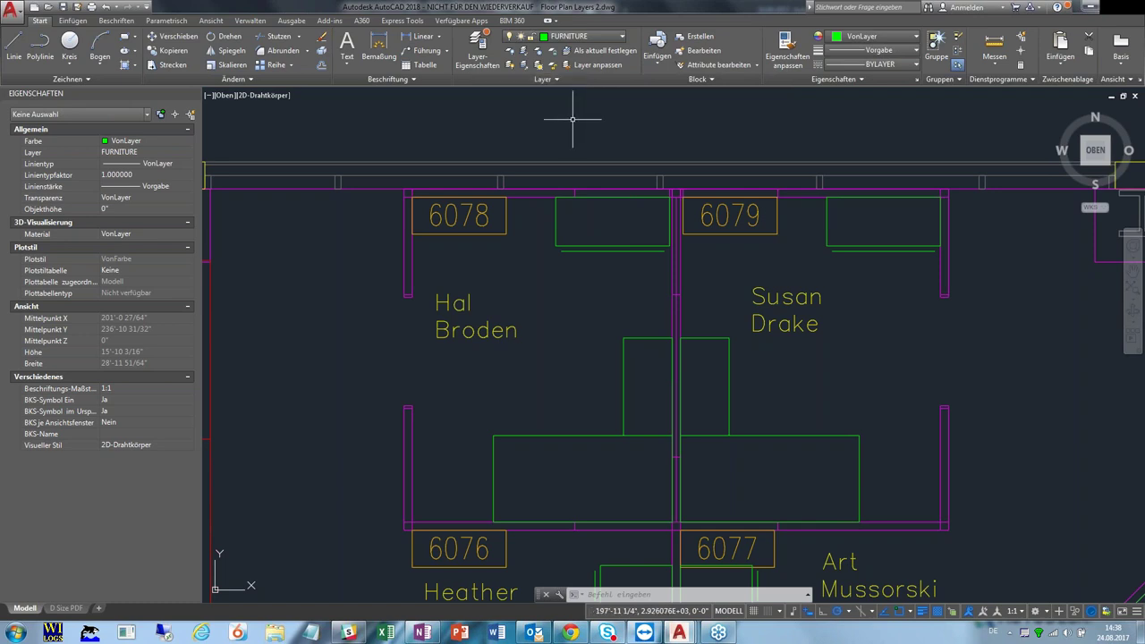
Set HPLAYER to SCHRAFF so new hatches go on that layer
type("HPLAYER")
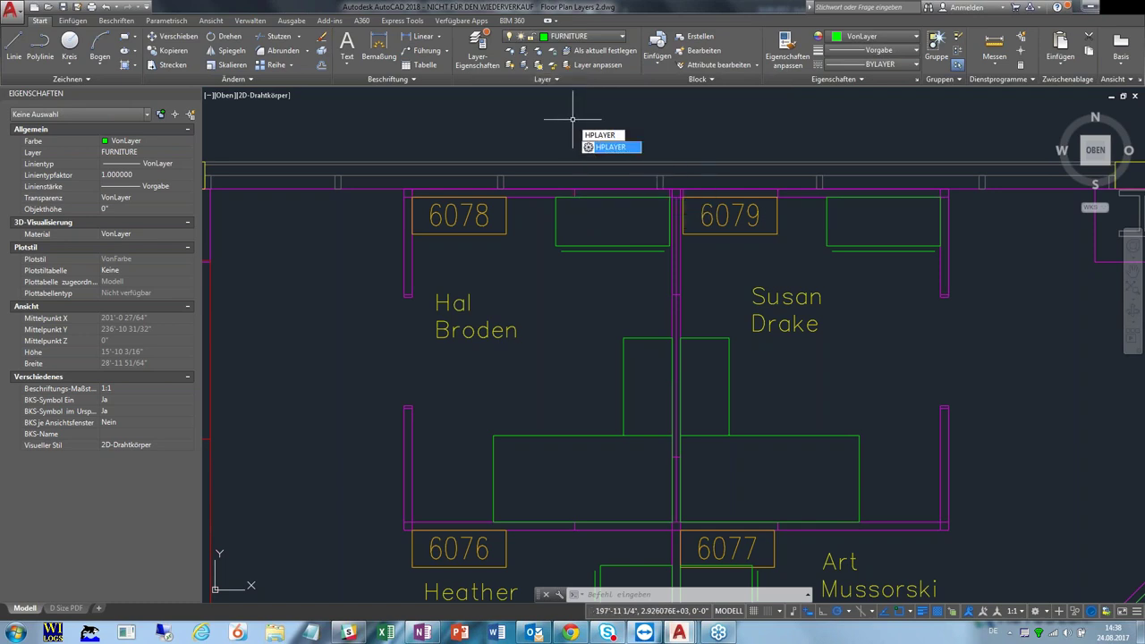
key("Return")
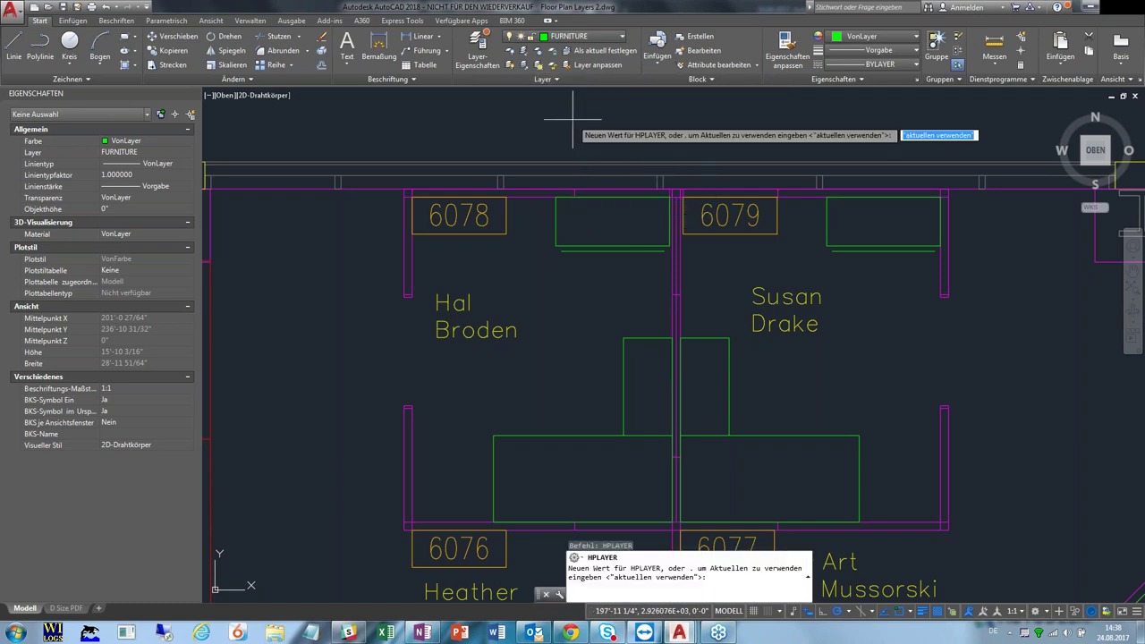
type("SCHRAFF")
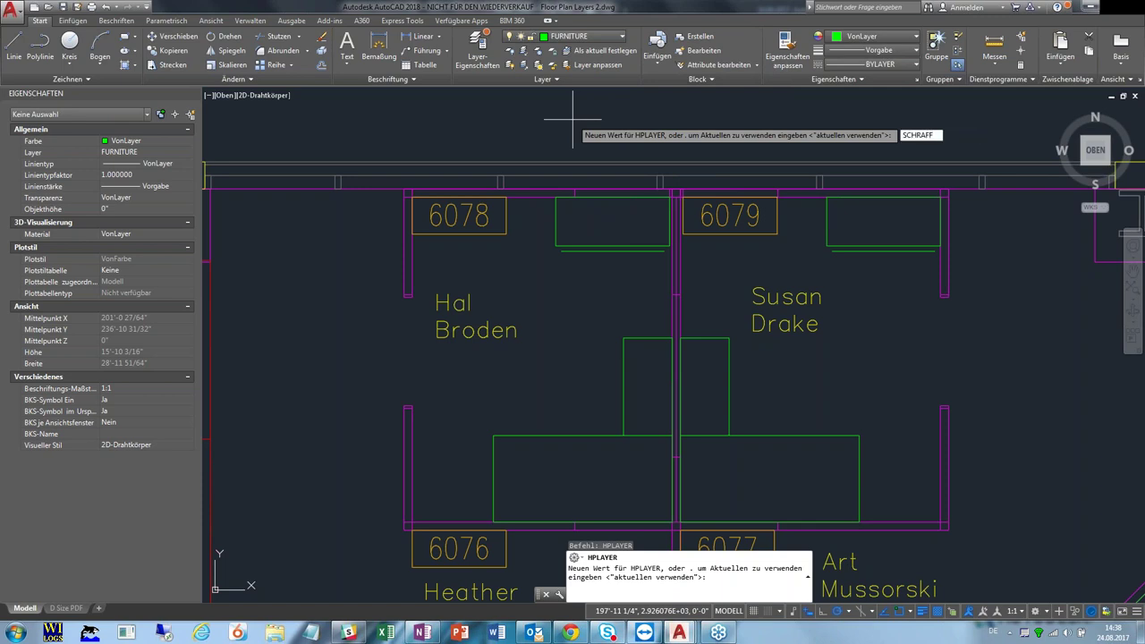
key("Return")
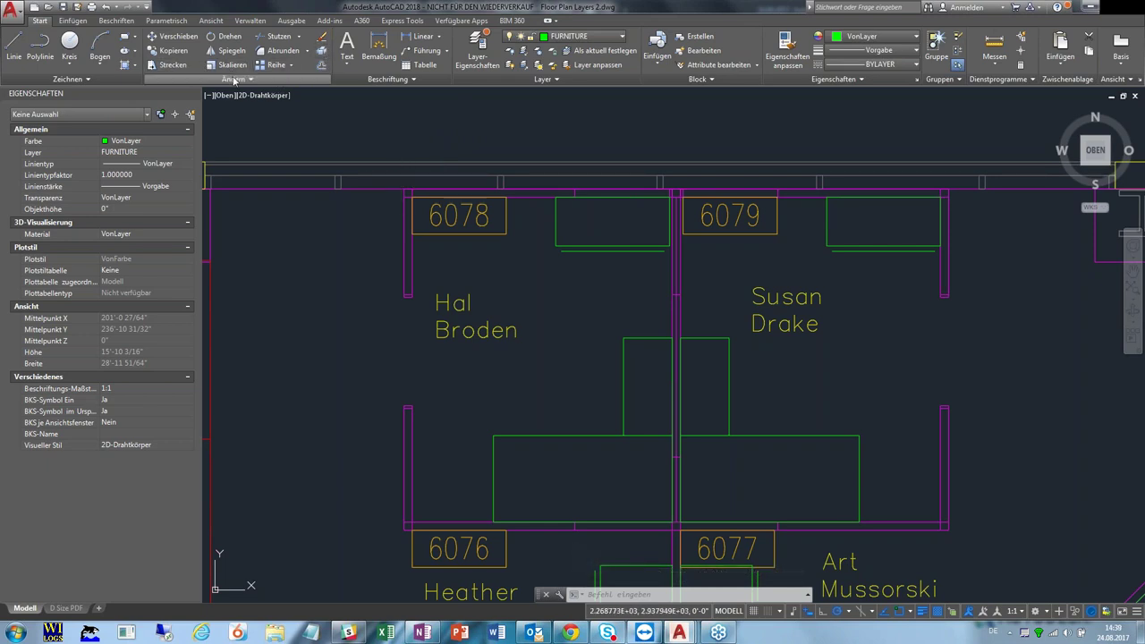
Hatch the desk rectangle beside the 6078 label in red, then pan to rooms 6090–6093
left_click(252, 80)
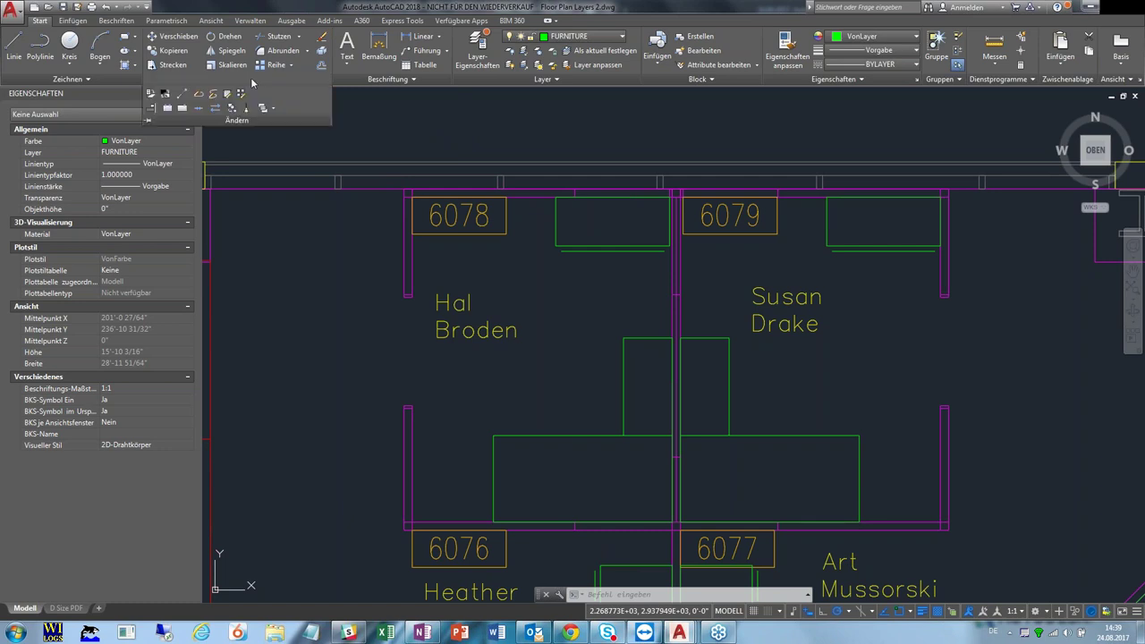
left_click(125, 67)
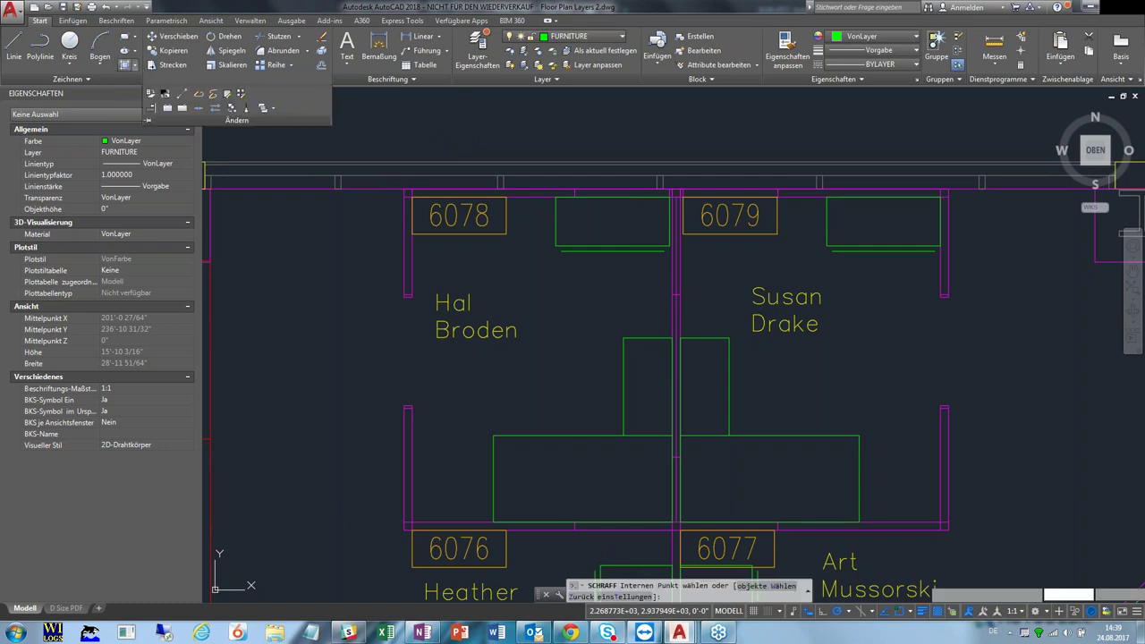
left_click(617, 228)
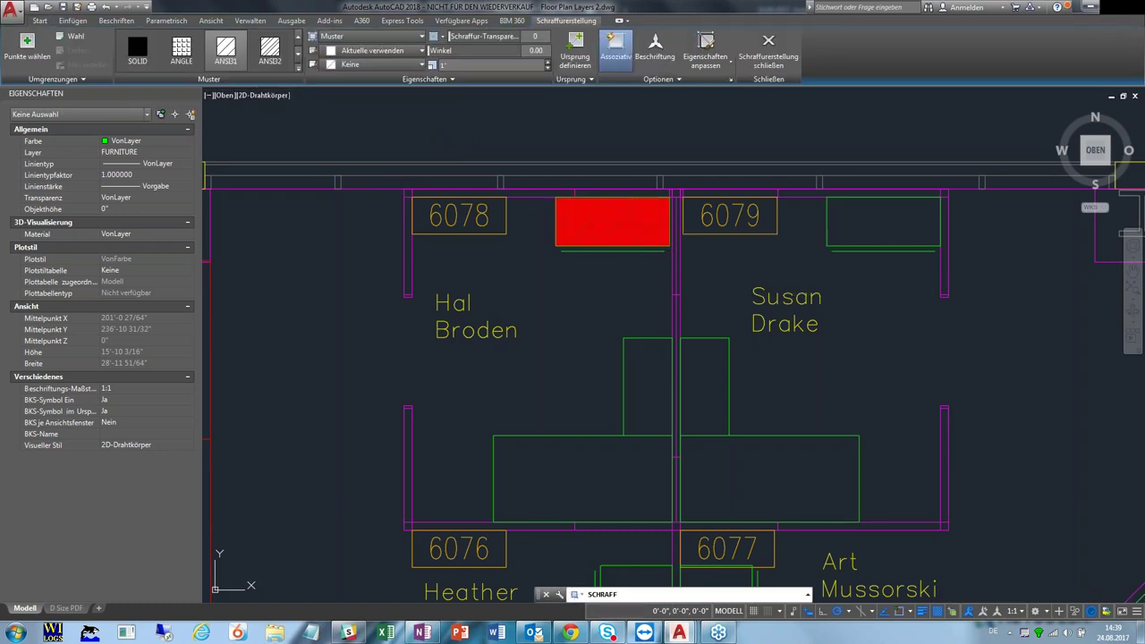
right_click(615, 326)
left_click(647, 332)
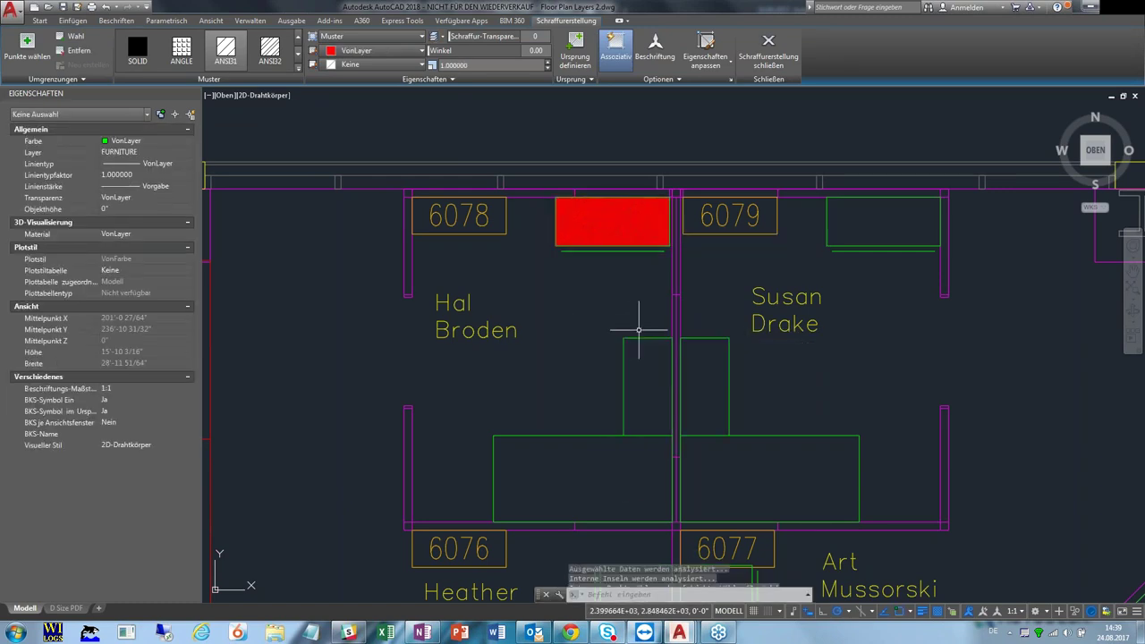
scroll(631, 297, "down", 2)
scroll(621, 339, "down", 2)
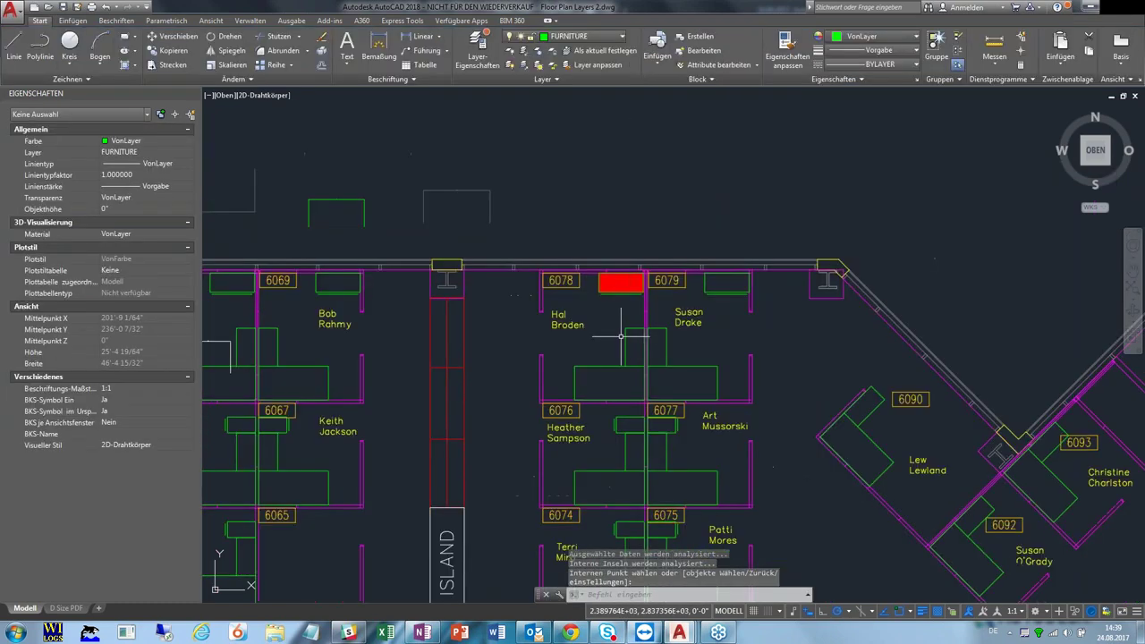
middle_click_drag(759, 345, 621, 302)
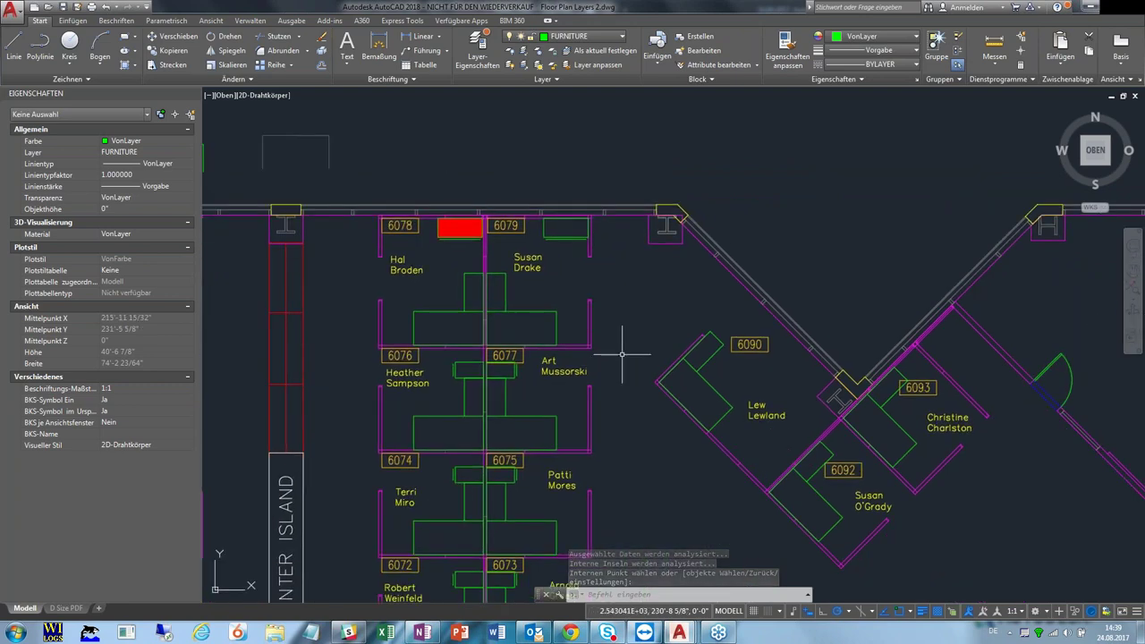
middle_click_drag(623, 354, 650, 309)
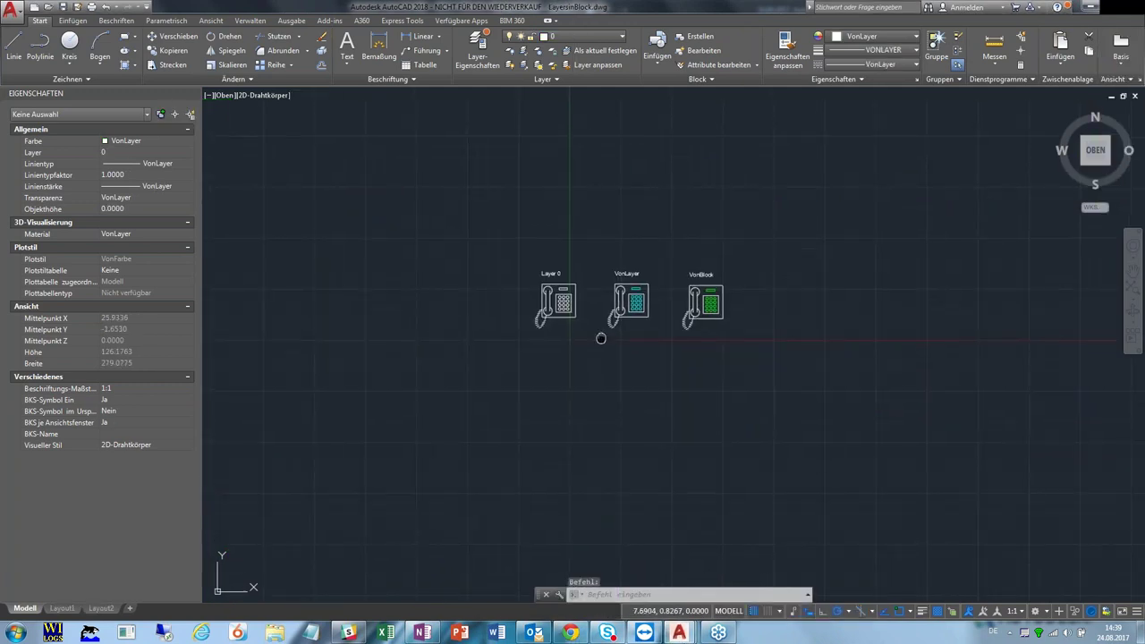
Recentre the view on the three phone blocks and glance at the layer list
scroll(587, 355, "up", 1)
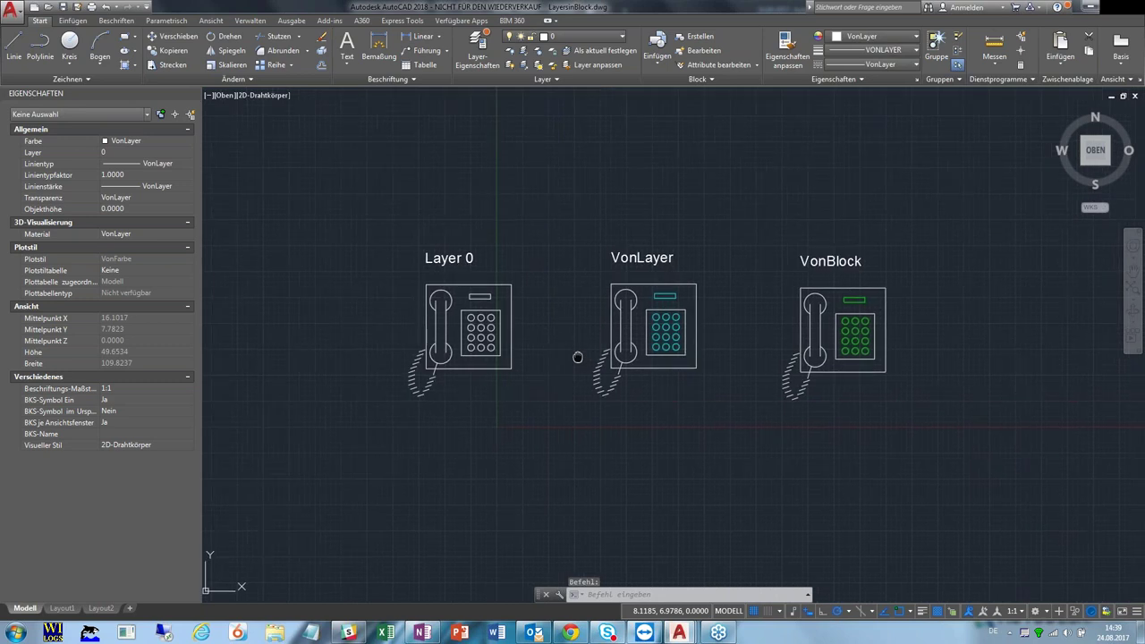
scroll(575, 358, "up", 2)
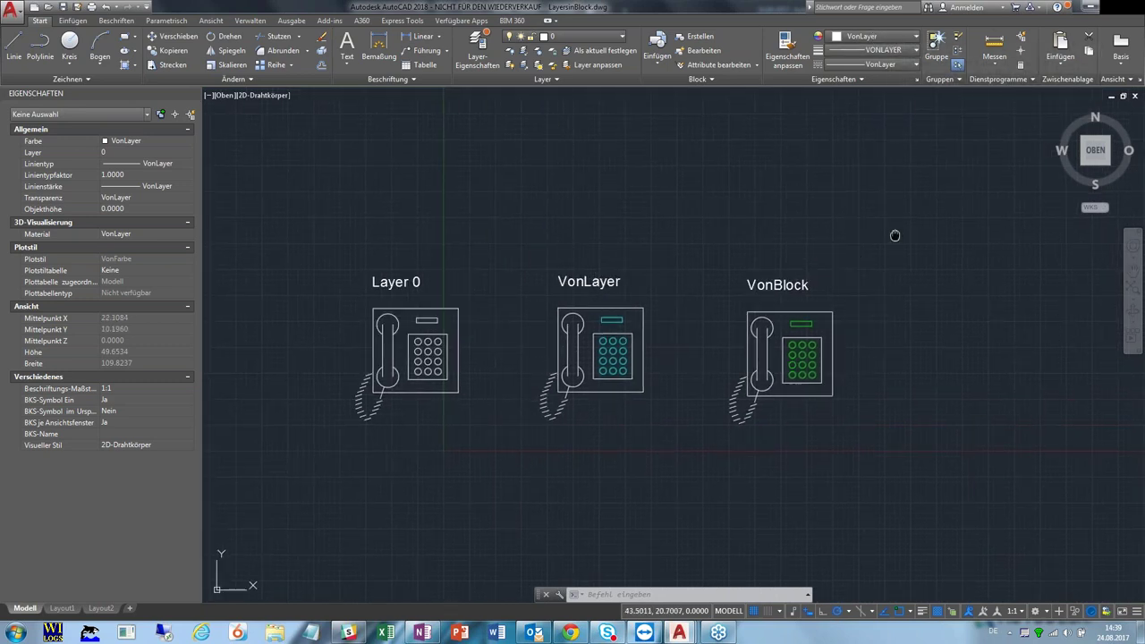
middle_click_drag(892, 238, 900, 225)
mouse_move(415, 351)
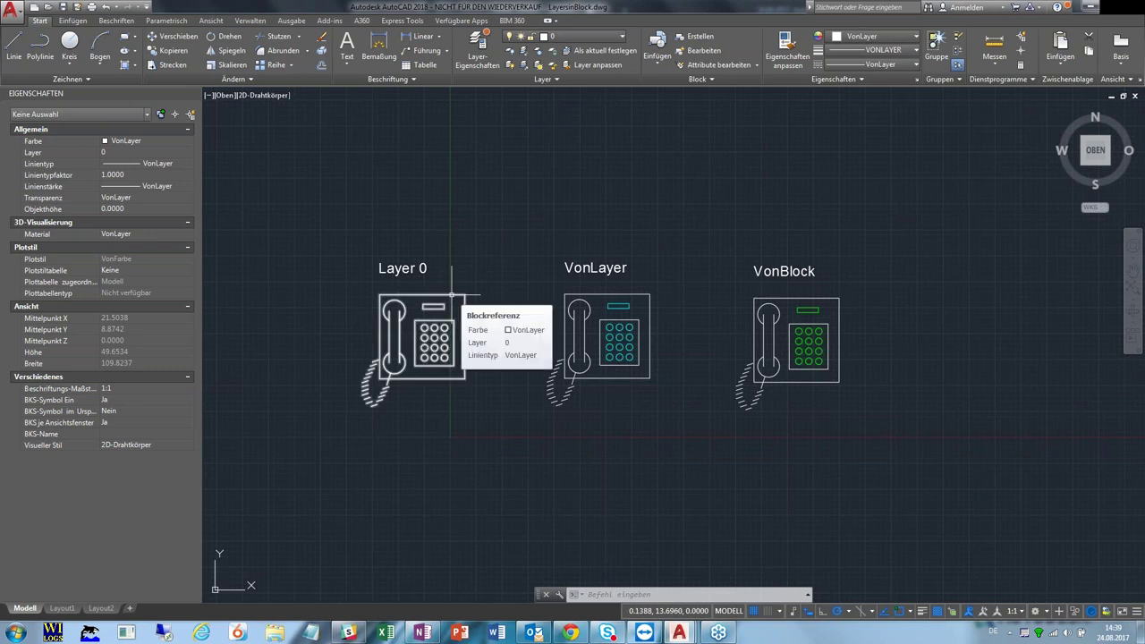
middle_click_drag(496, 280, 510, 278)
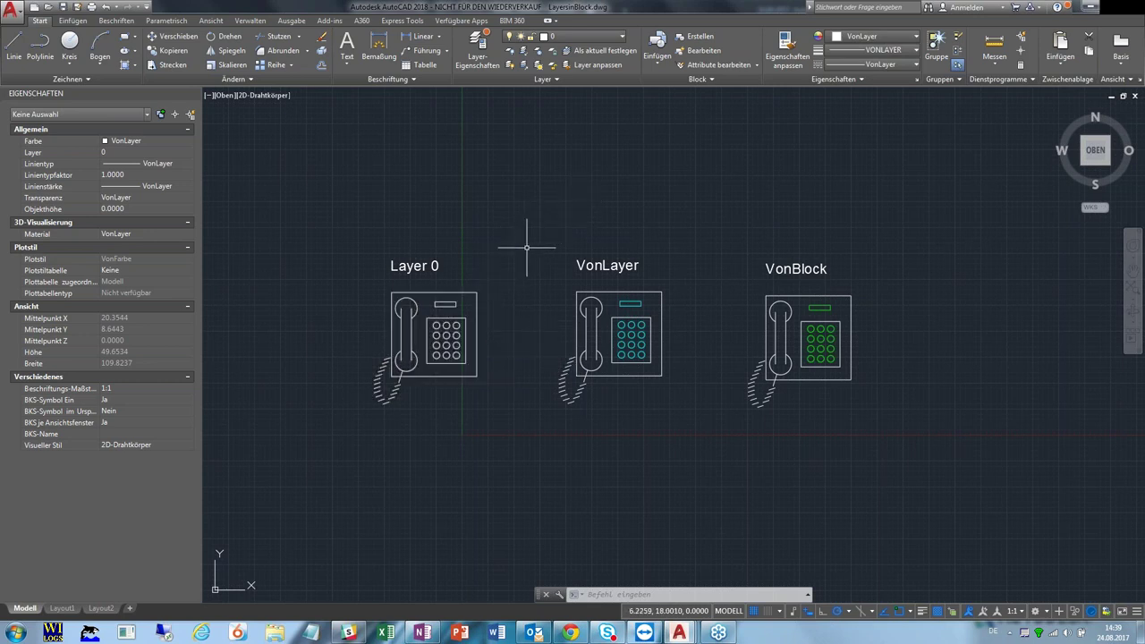
left_click(579, 37)
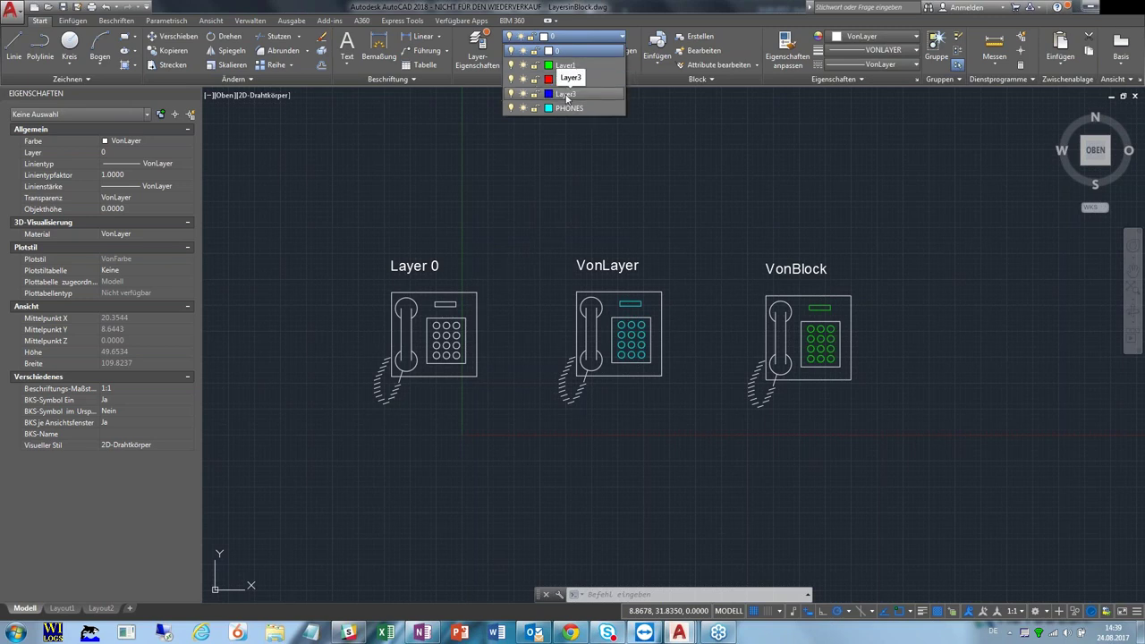
left_click(501, 273)
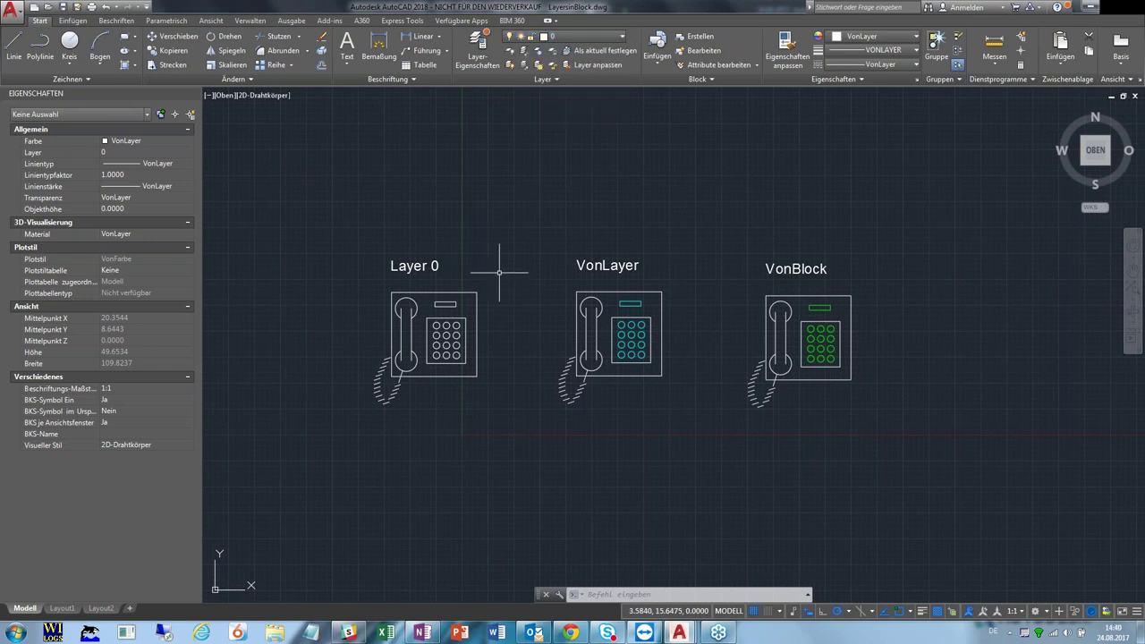
Move the Layer 0 phone block onto Layer3 so it displays blue
left_click(499, 265)
left_click(456, 376)
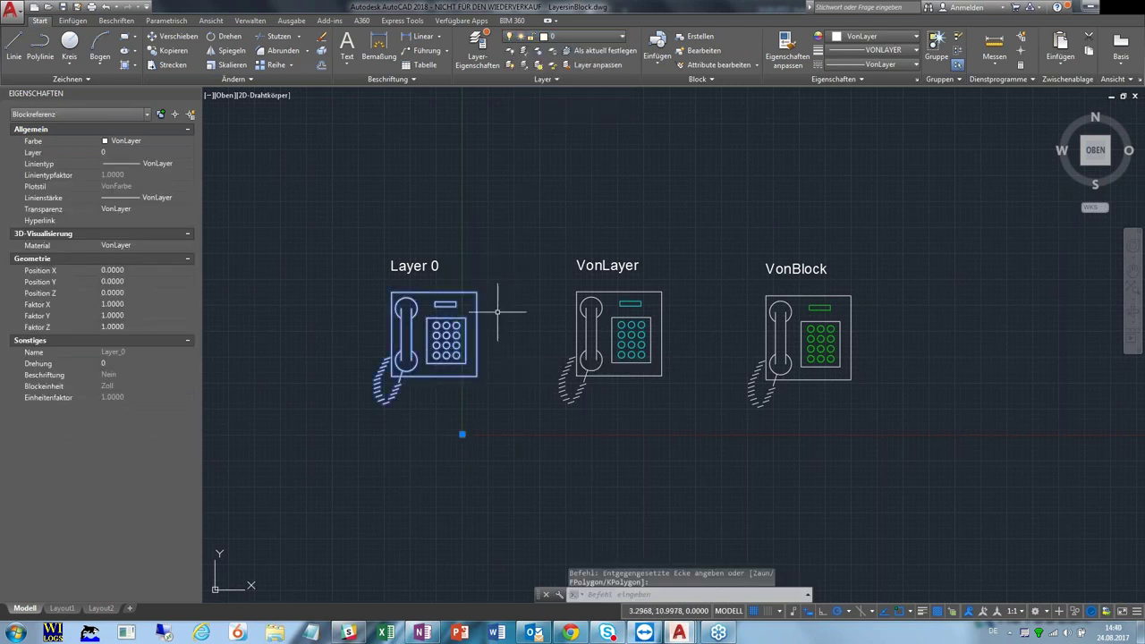
left_click(582, 36)
left_click(568, 97)
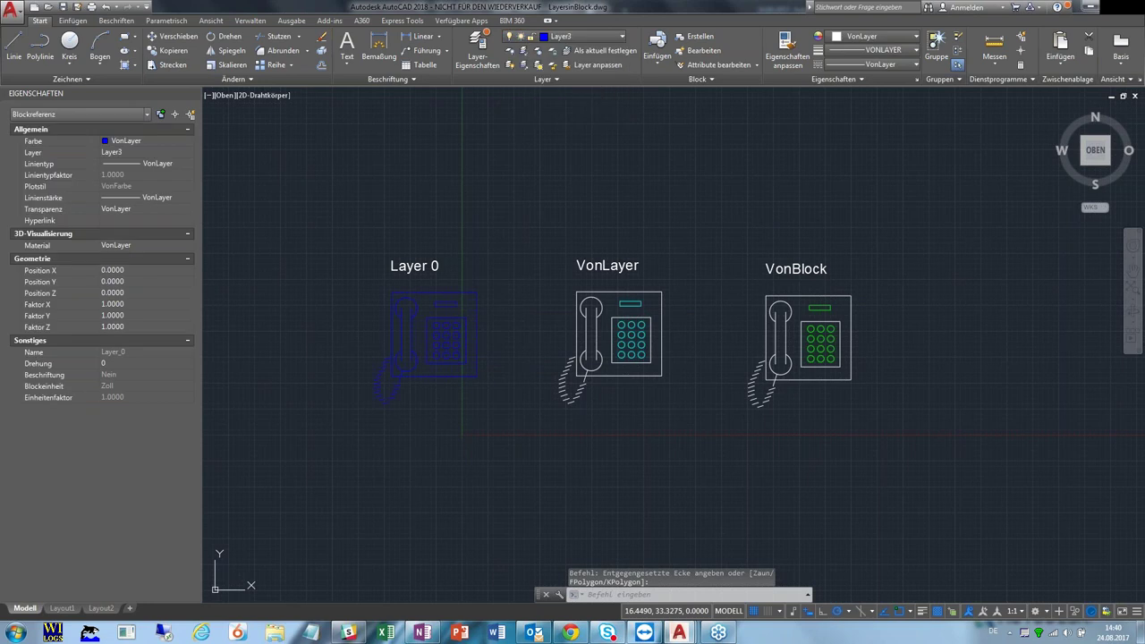
key("Escape")
Adjust the view and select the VonLayer phone block
scroll(485, 354, "up", 2)
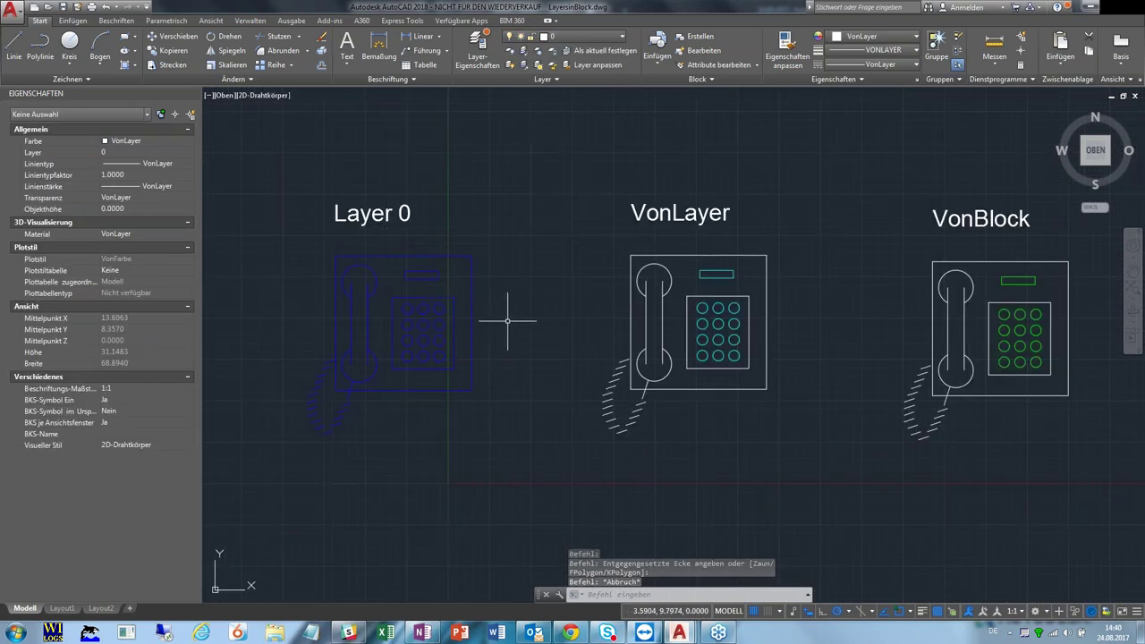
middle_click_drag(505, 323, 413, 326)
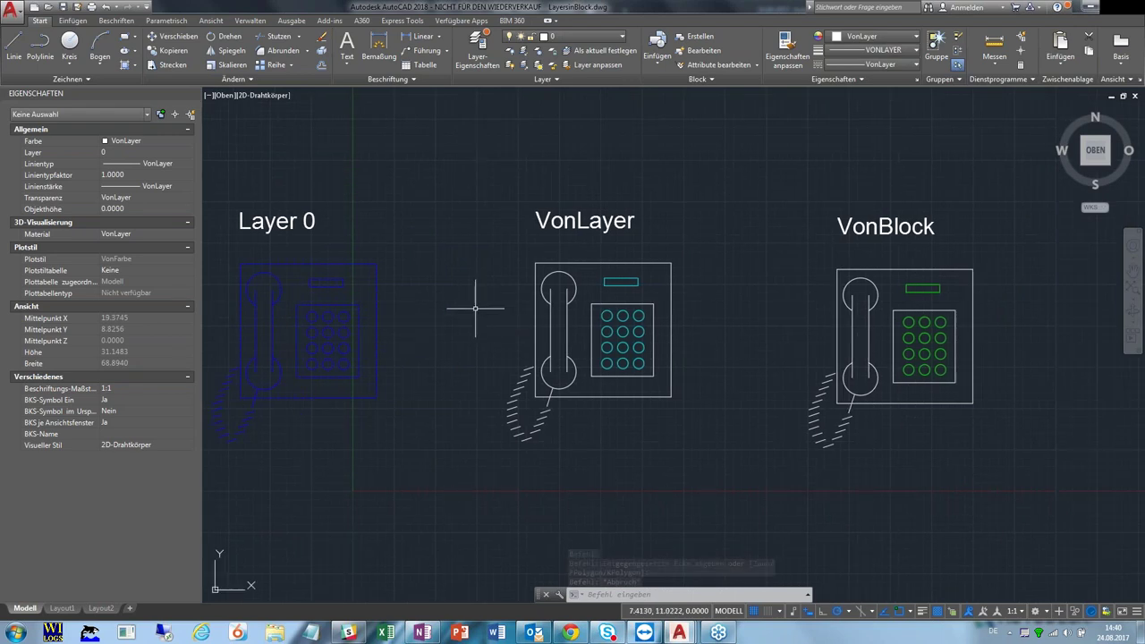
key("Escape")
scroll(473, 307, "down", 2)
scroll(573, 308, "up", 2)
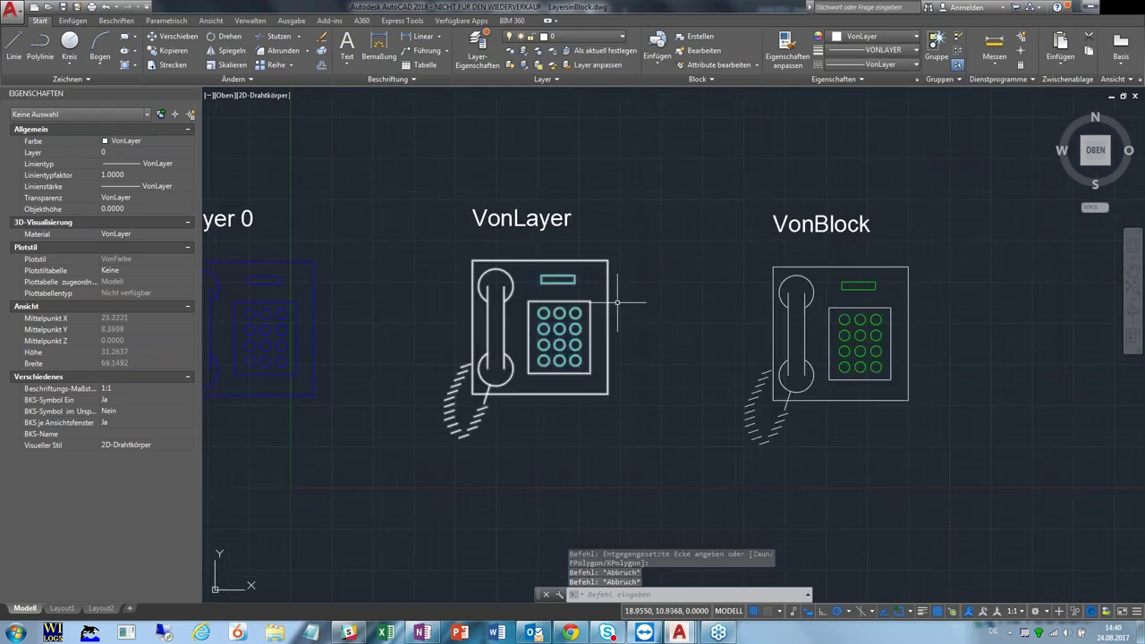
left_click(520, 259)
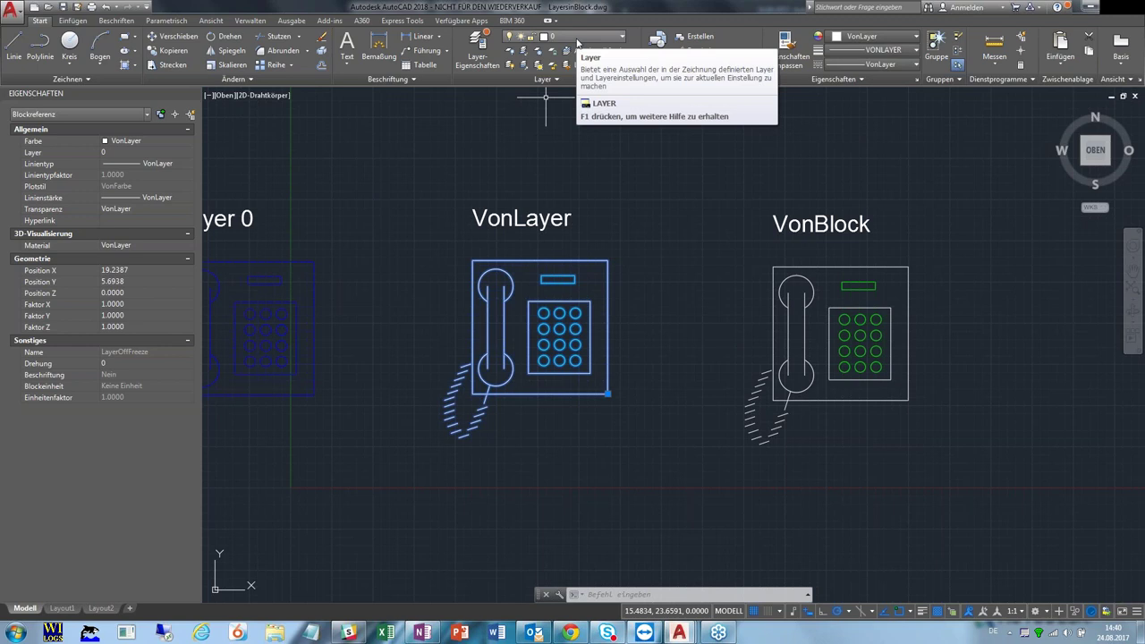
Move the selected VonLayer phone block onto Layer2 so it shows red
left_click(577, 39)
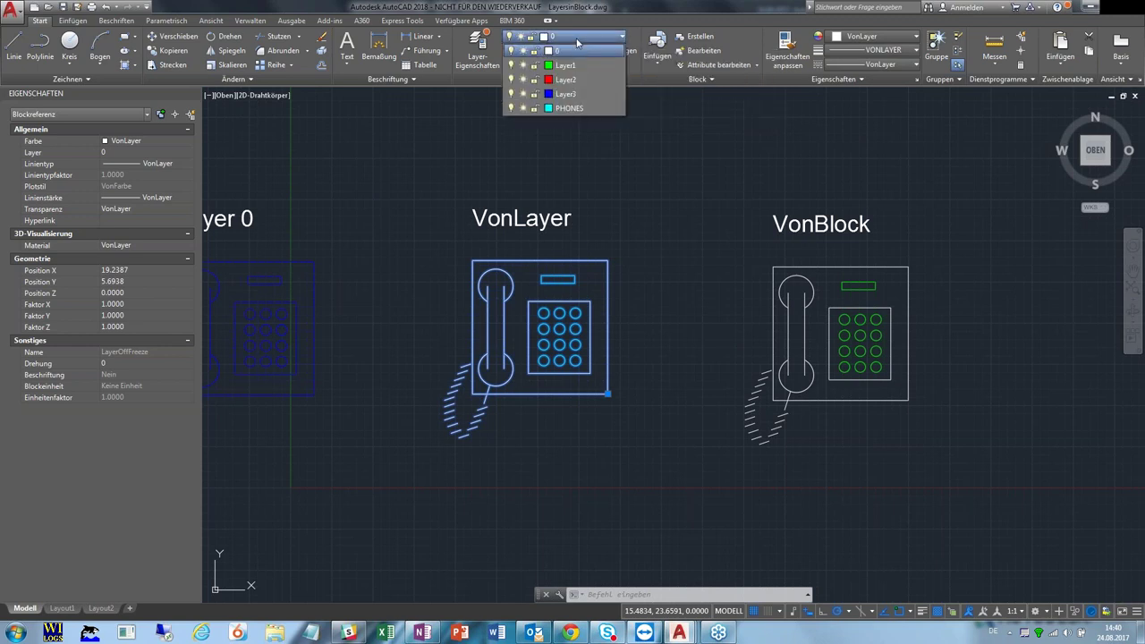
left_click(566, 79)
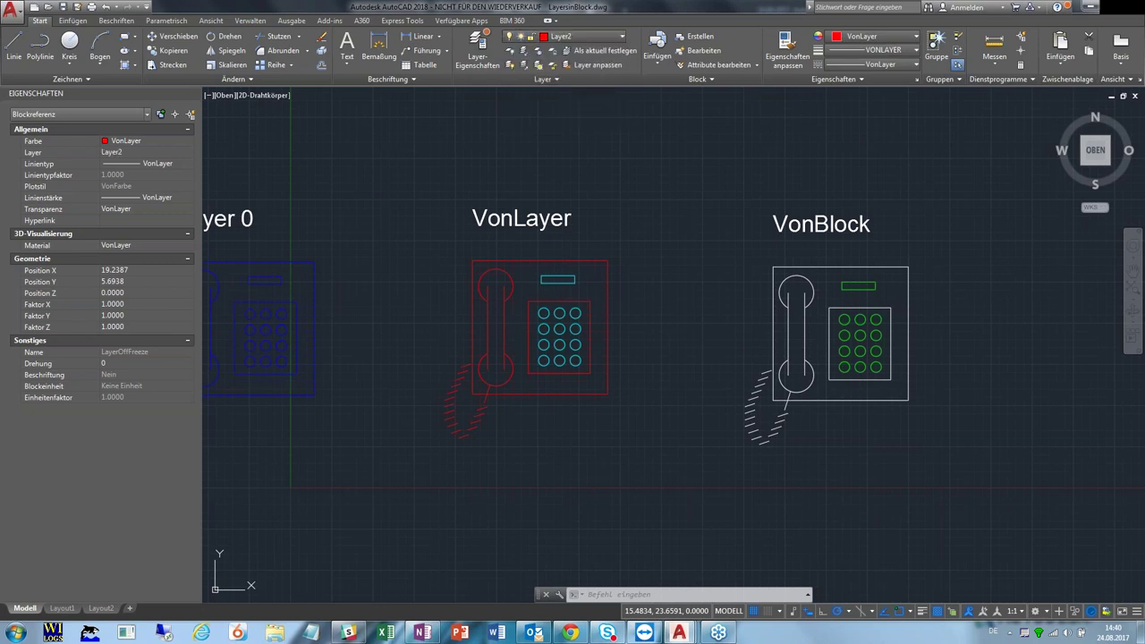
scroll(568, 390, "up", 2)
key("Escape")
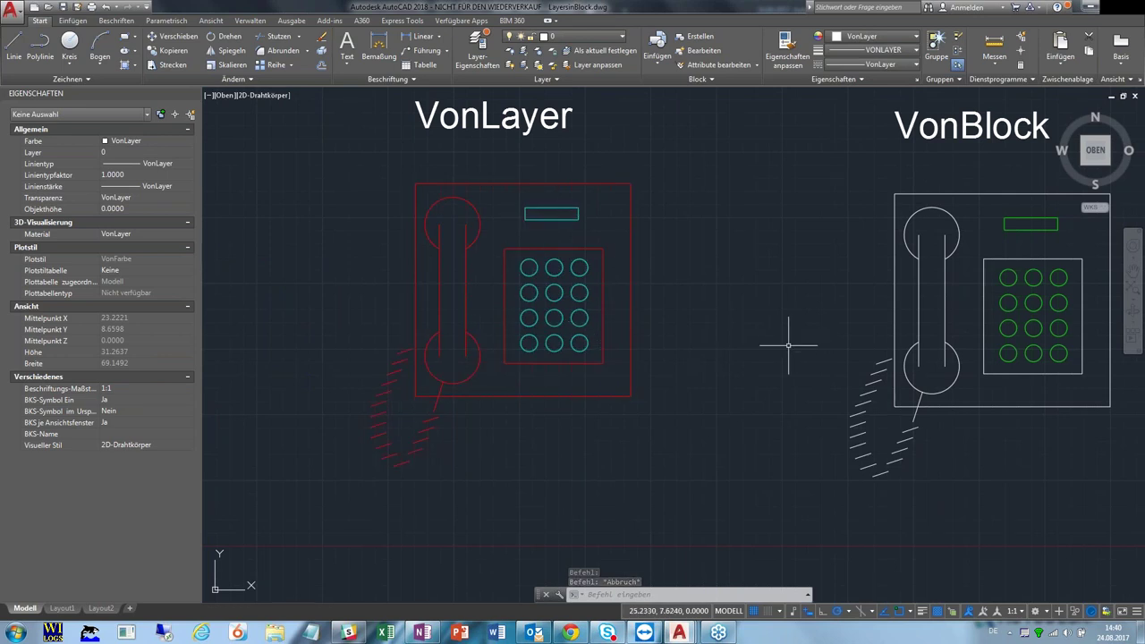
Pan the view and window-select the VonLayer phone block again
middle_click_drag(746, 334, 741, 353)
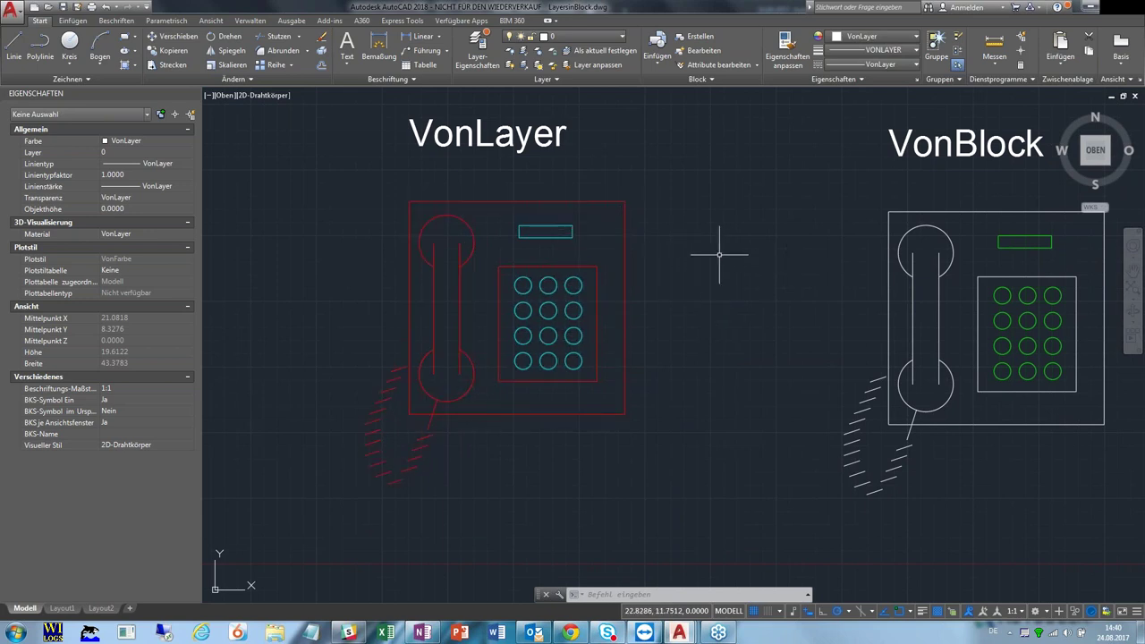
middle_click_drag(719, 256, 689, 263)
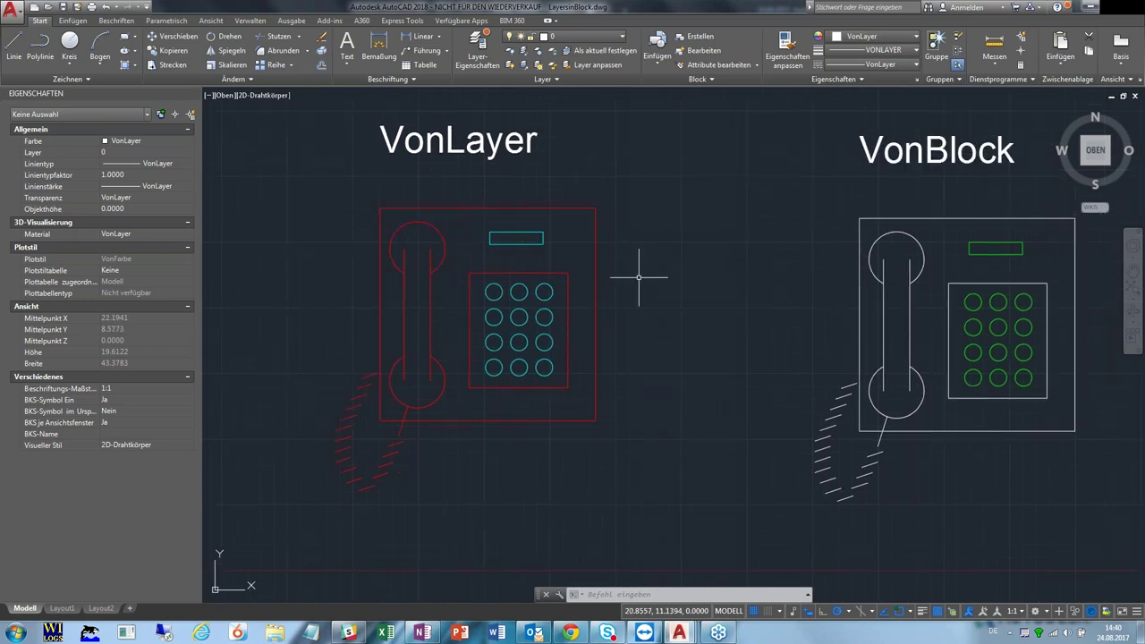
left_click(542, 300)
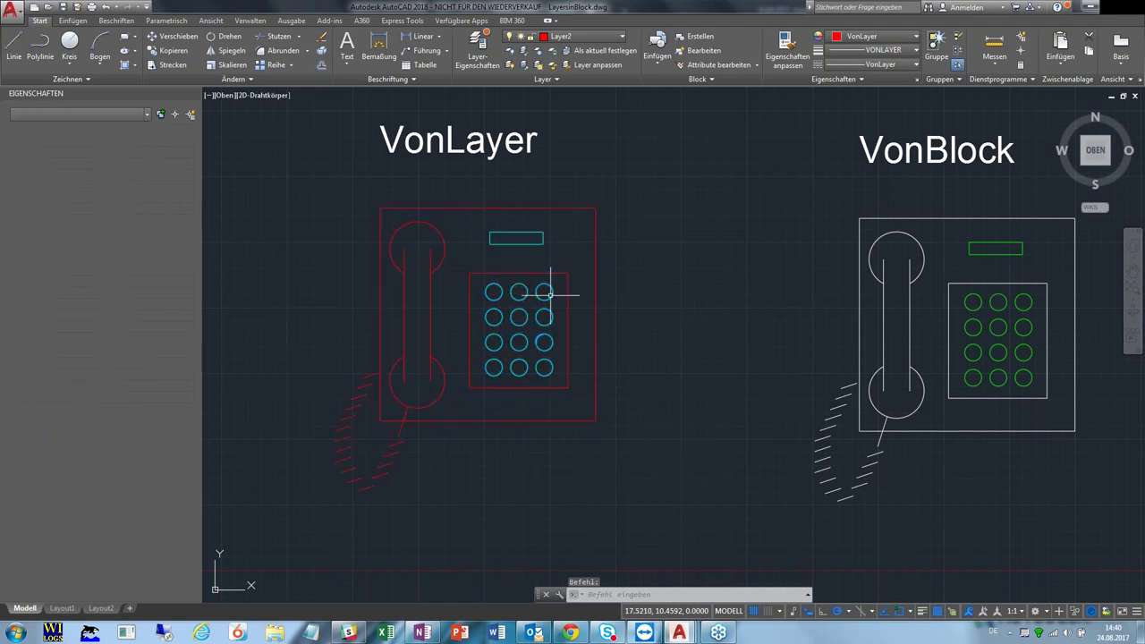
key("Escape")
key("Escape")
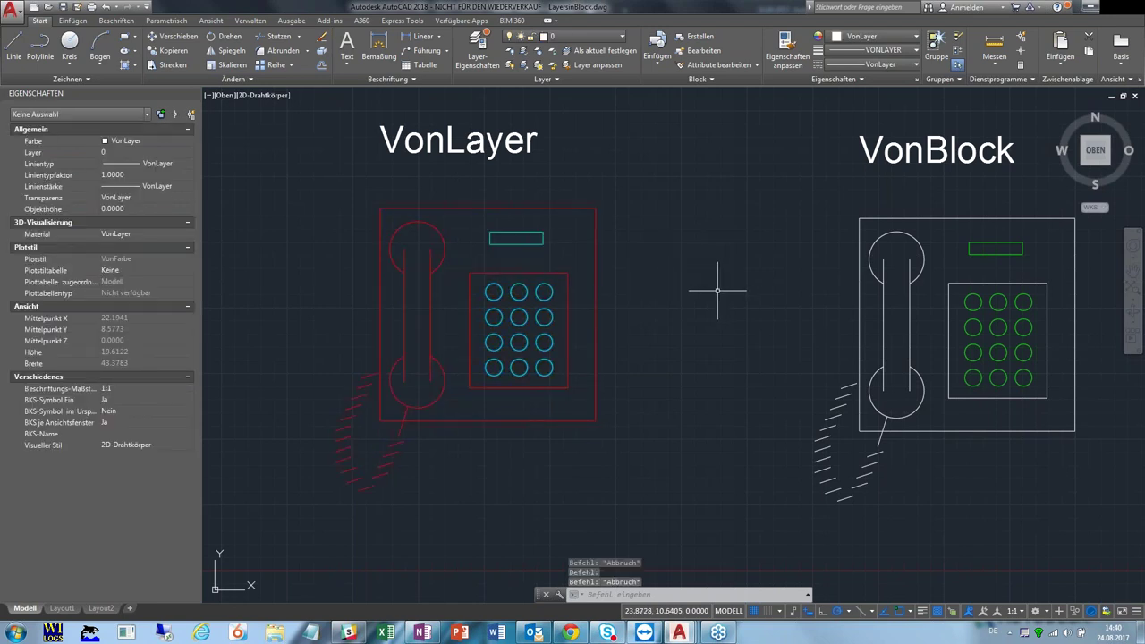
scroll(702, 287, "down", 2)
left_click(682, 262)
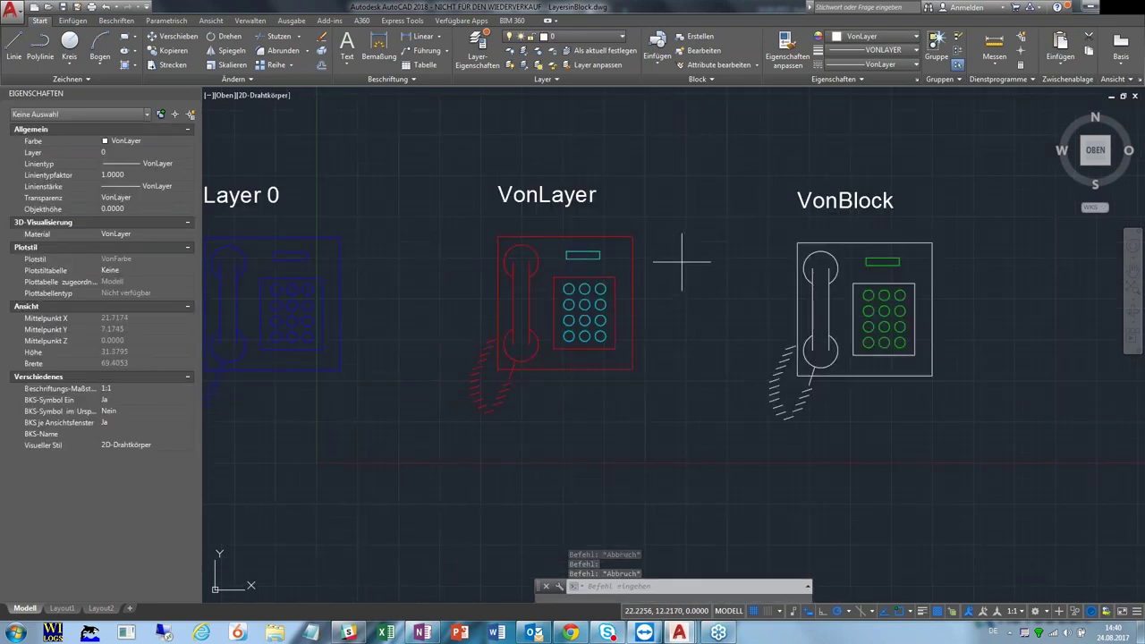
left_click(630, 320)
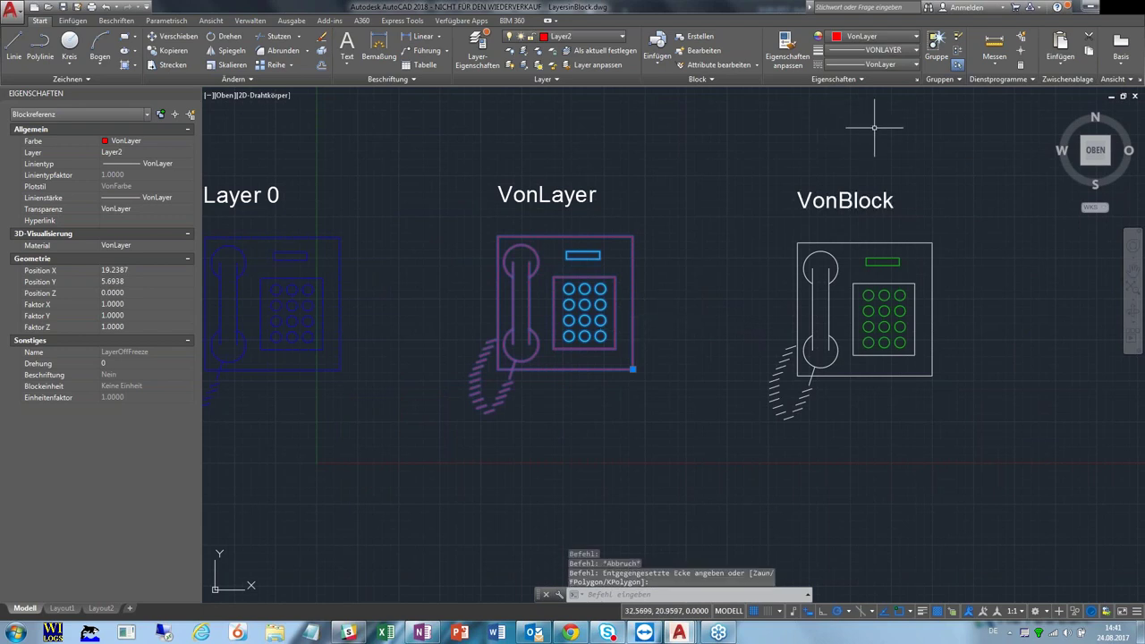
middle_click_drag(905, 134, 754, 159)
Set the selected VonLayer phone block's colour to Grün
left_click(875, 35)
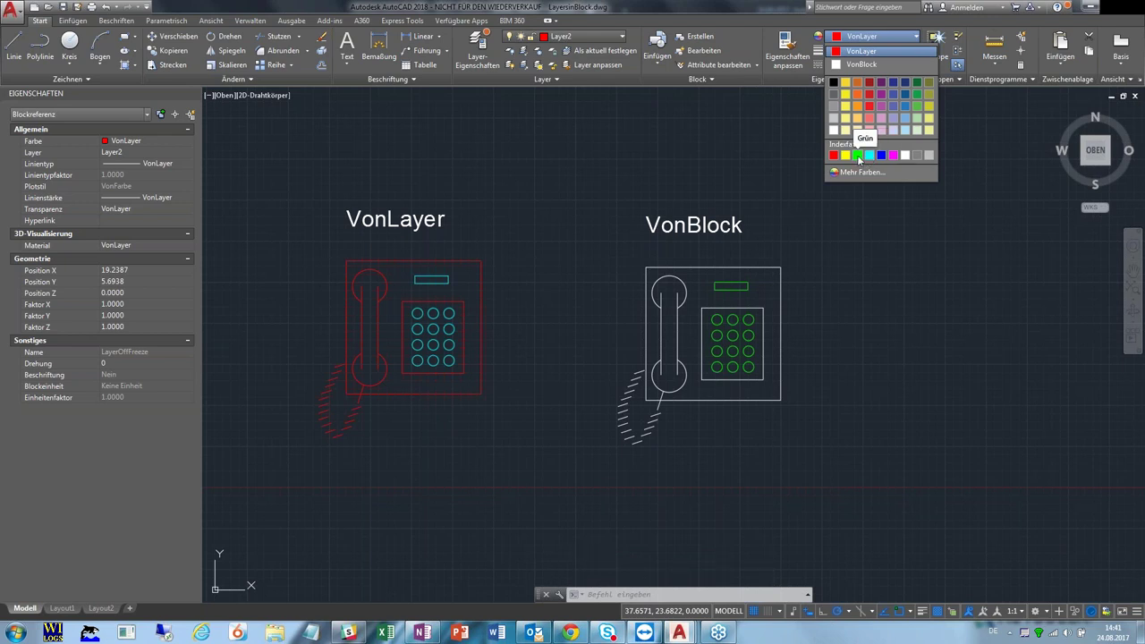
left_click(858, 156)
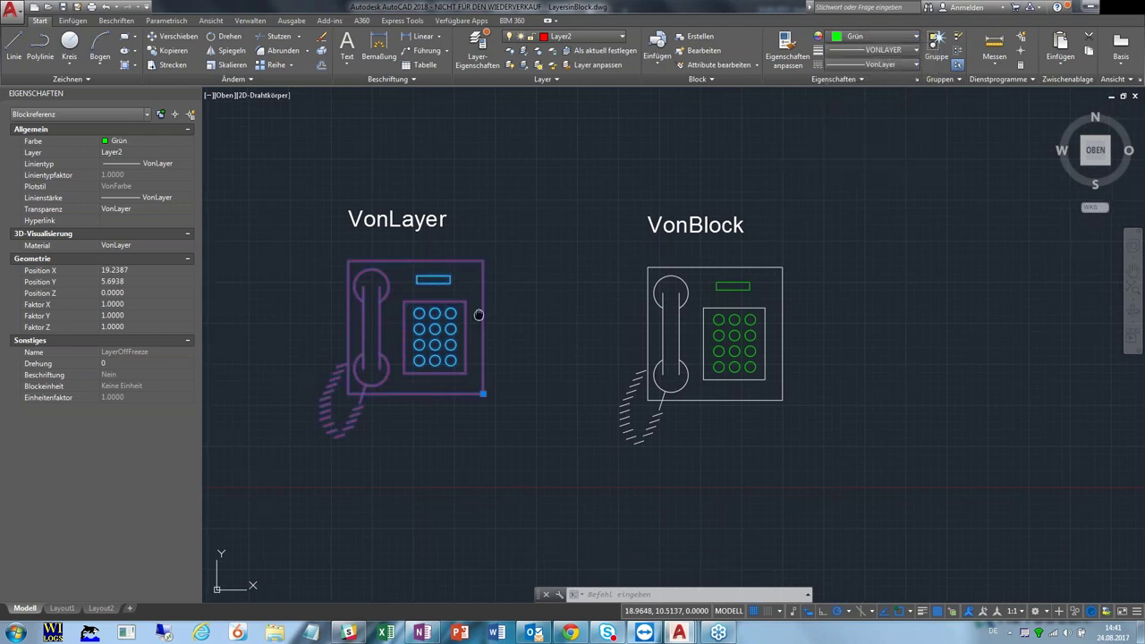
middle_click_drag(477, 314, 604, 314)
scroll(623, 300, "down", 4)
scroll(624, 301, "up", 4)
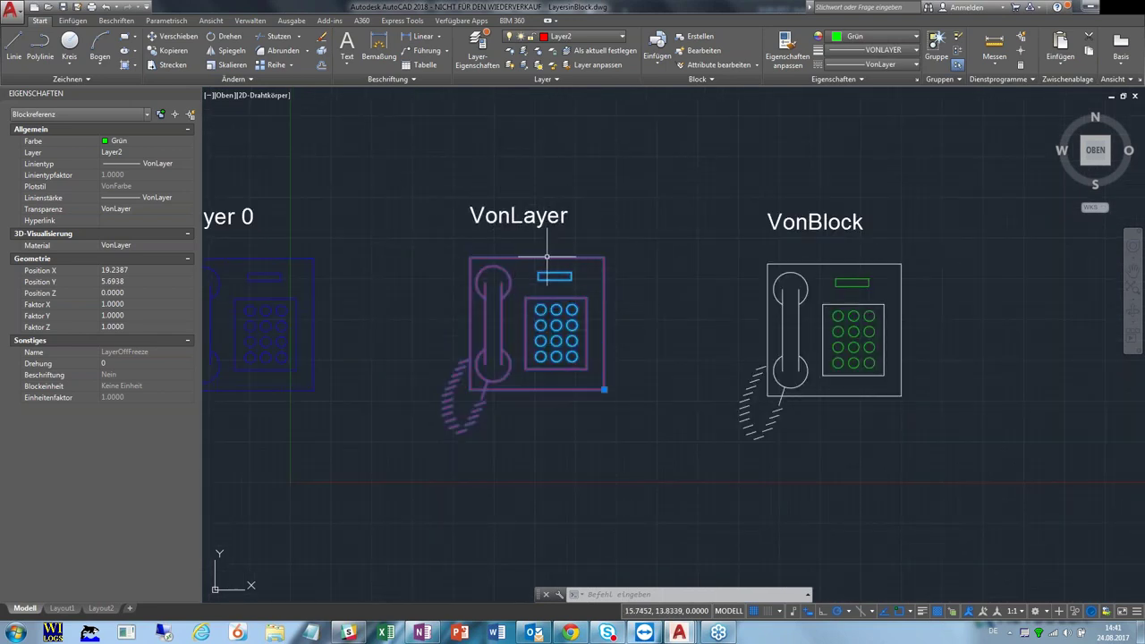
Window-select the Layer 0 phone block and set its colour to Grün as well
left_click(339, 288)
key("Escape")
left_click(339, 287)
left_click(304, 315)
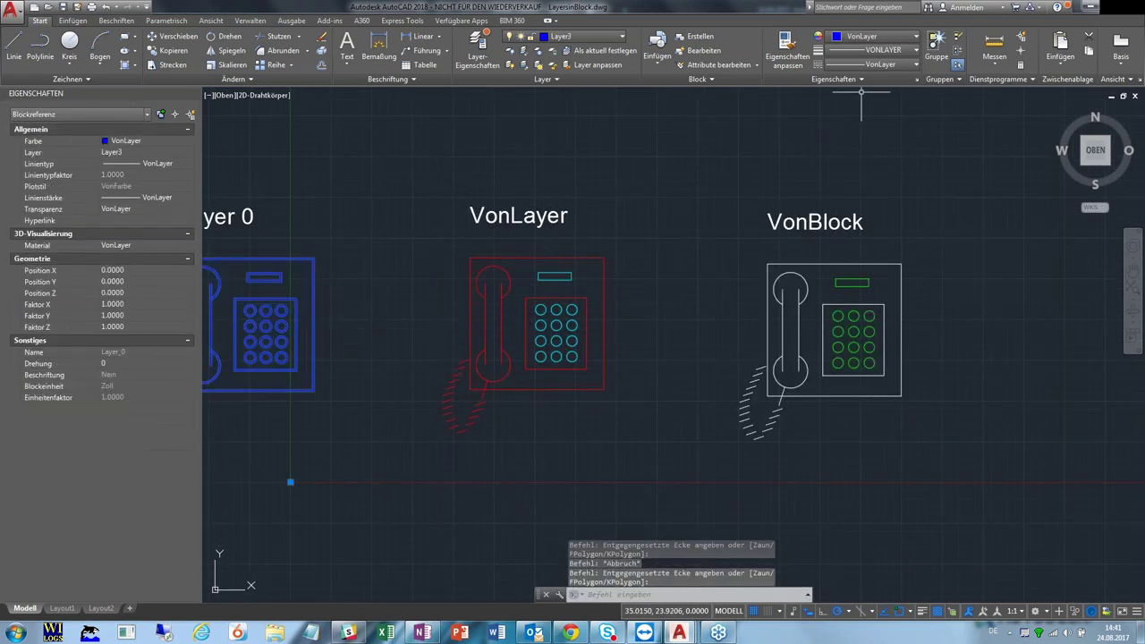
left_click(886, 38)
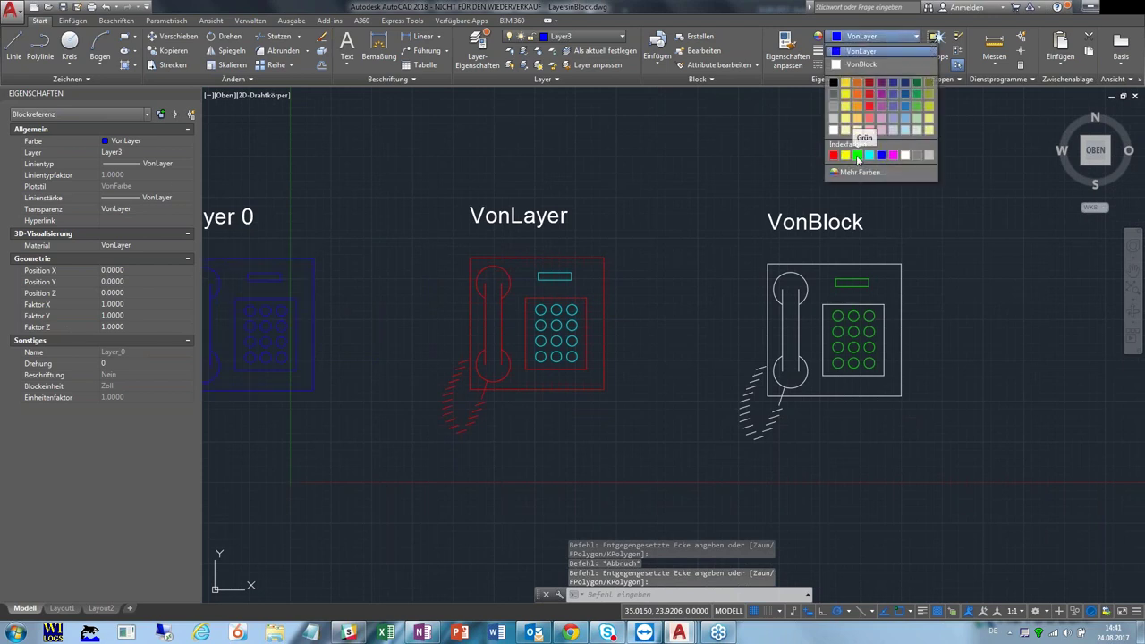
left_click(857, 158)
mouse_move(343, 297)
middle_mouse_down()
mouse_move(465, 296)
mouse_move(461, 288)
middle_mouse_up()
key("Escape")
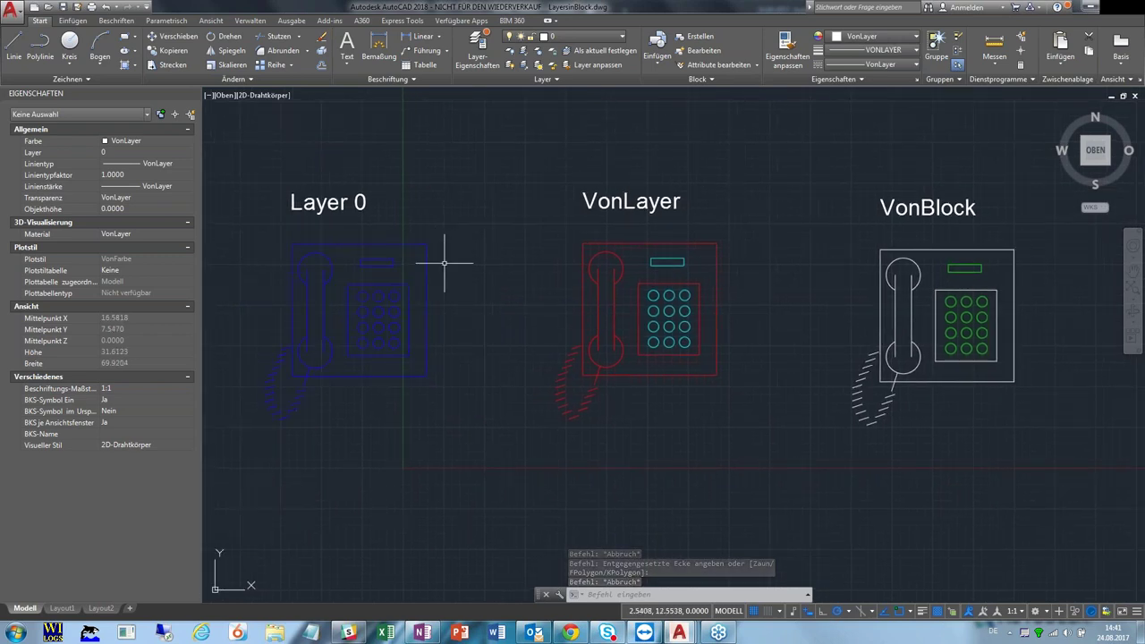
Move the VonBlock phone block onto Layer2, then reselect it
middle_click_drag(989, 157, 825, 176)
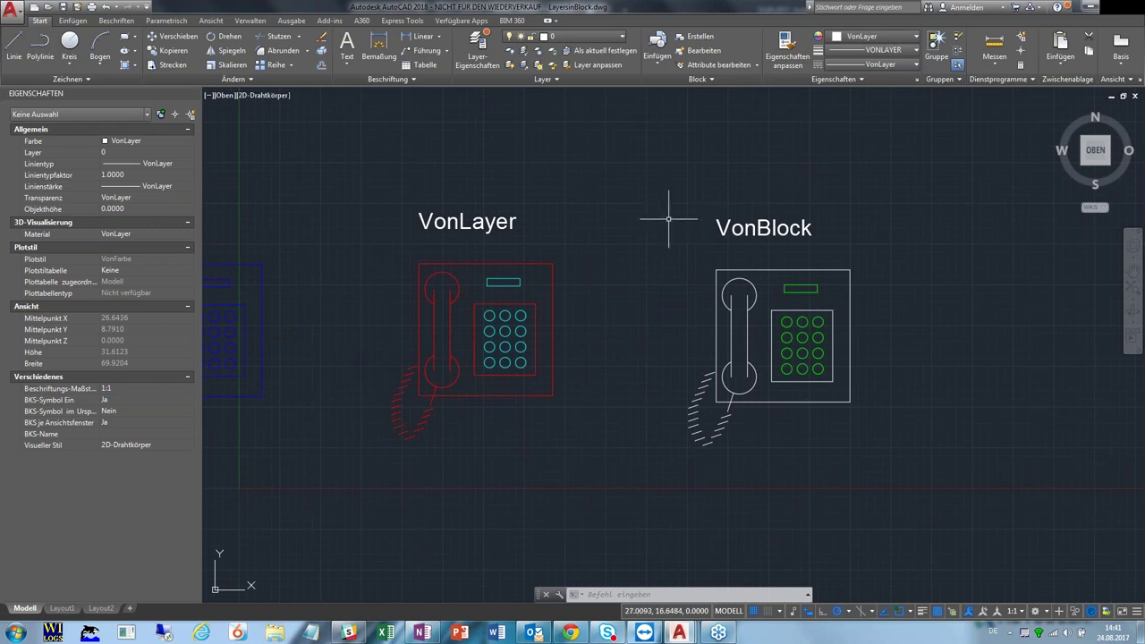
mouse_move(626, 247)
middle_mouse_down()
mouse_move(514, 181)
mouse_move(484, 179)
middle_mouse_up()
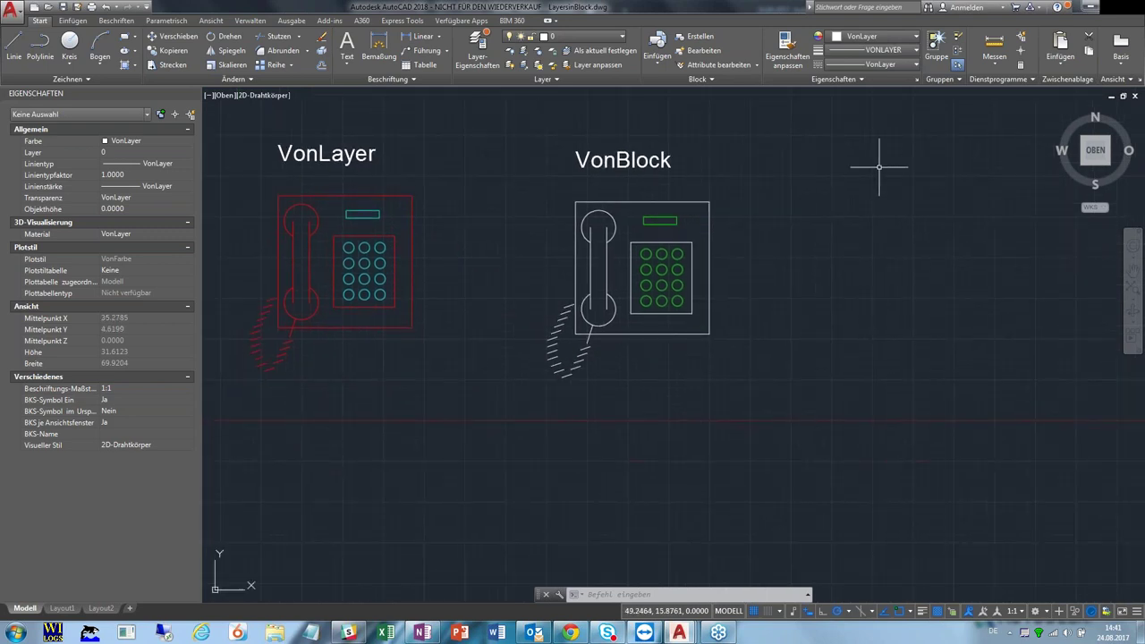
middle_click_drag(810, 183, 767, 217)
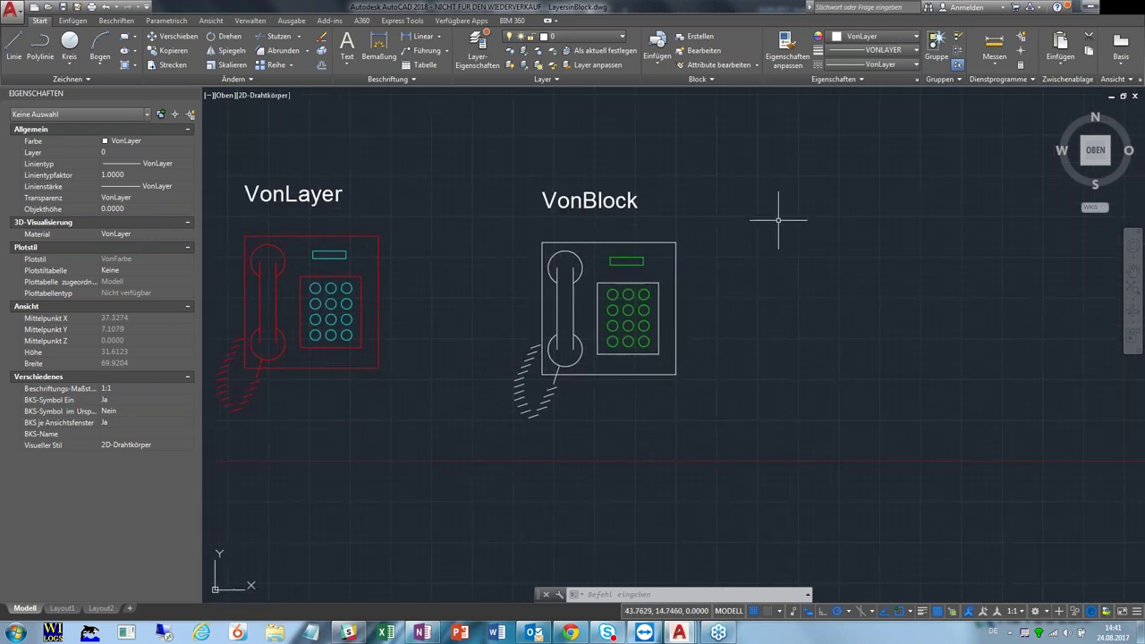
left_click(676, 250)
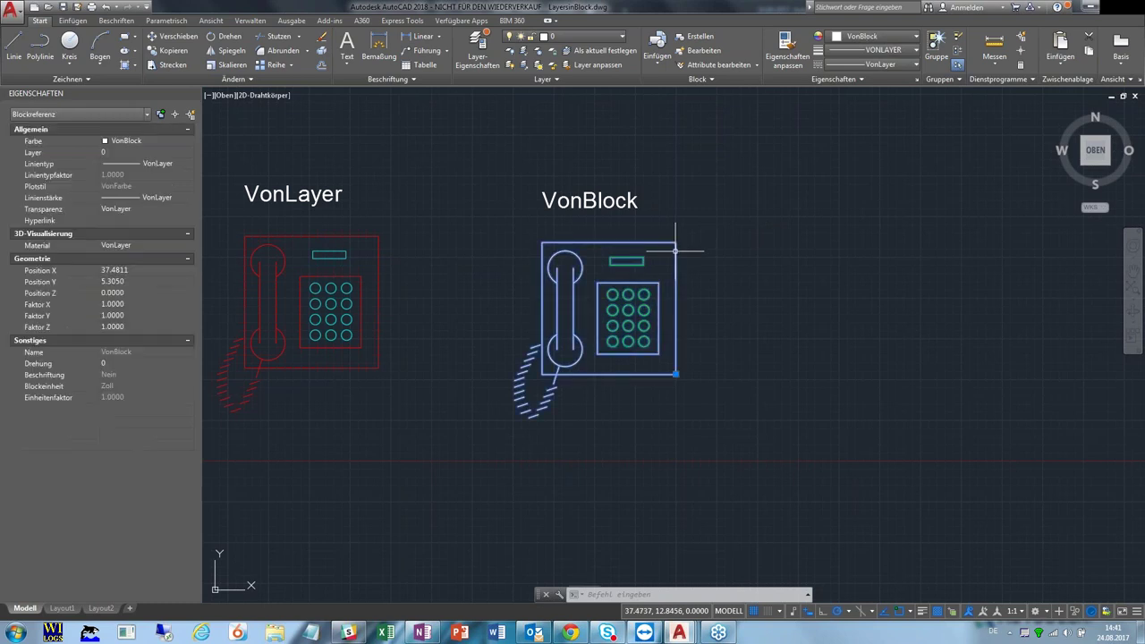
left_click(584, 38)
left_click(565, 80)
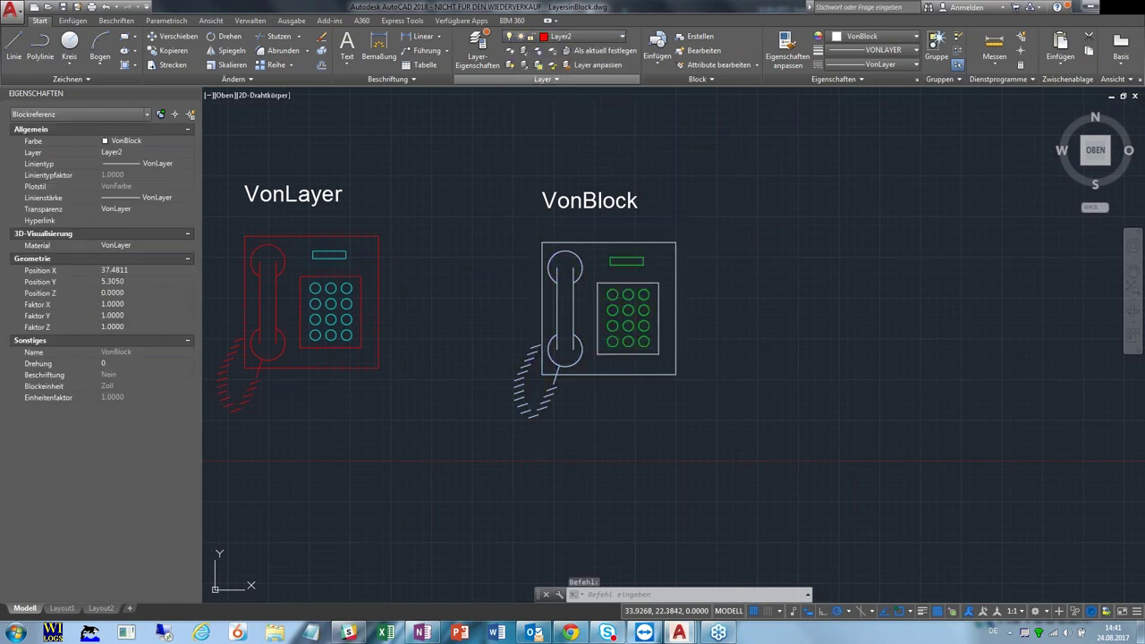
key("Escape")
key("Escape")
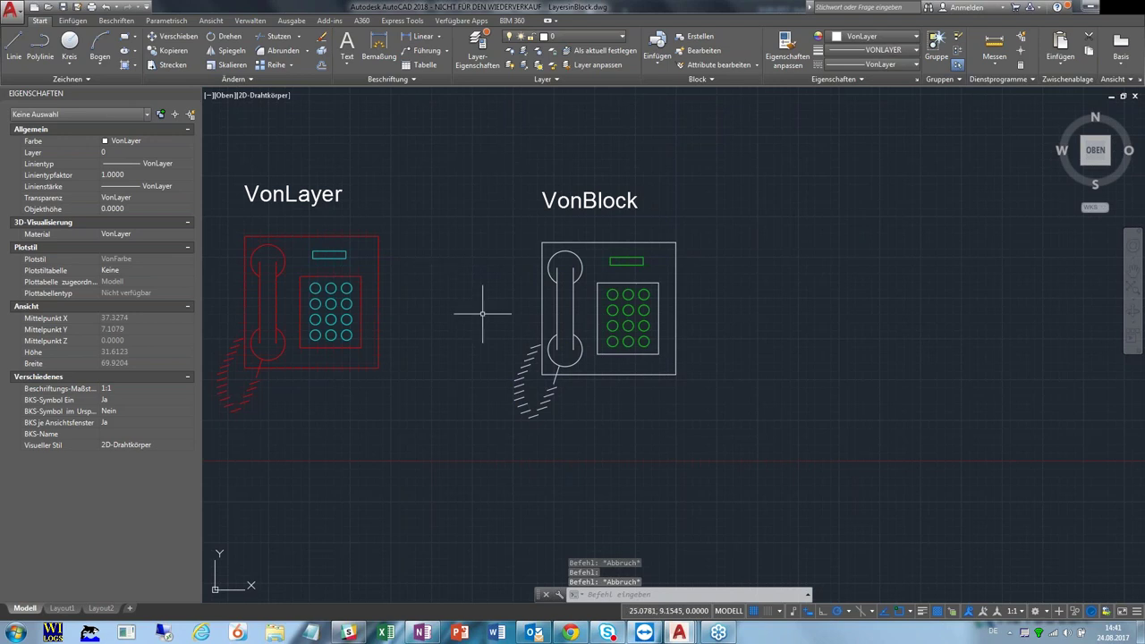
left_click(596, 241)
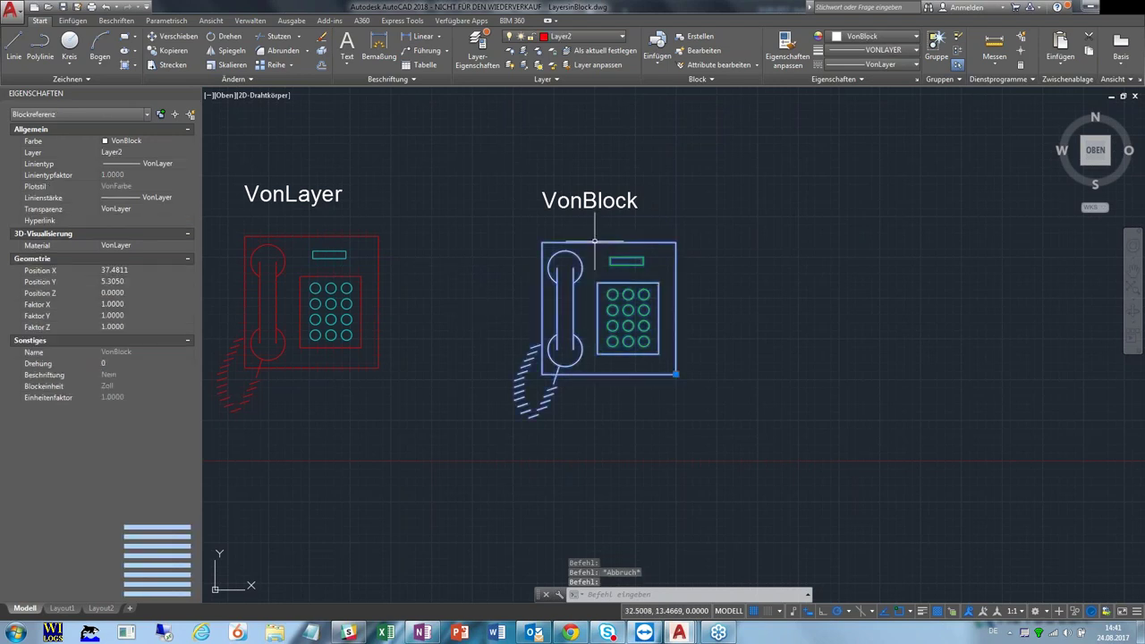
Open the VonBlock block in the Block Editor and select its keypad array
right_click(596, 242)
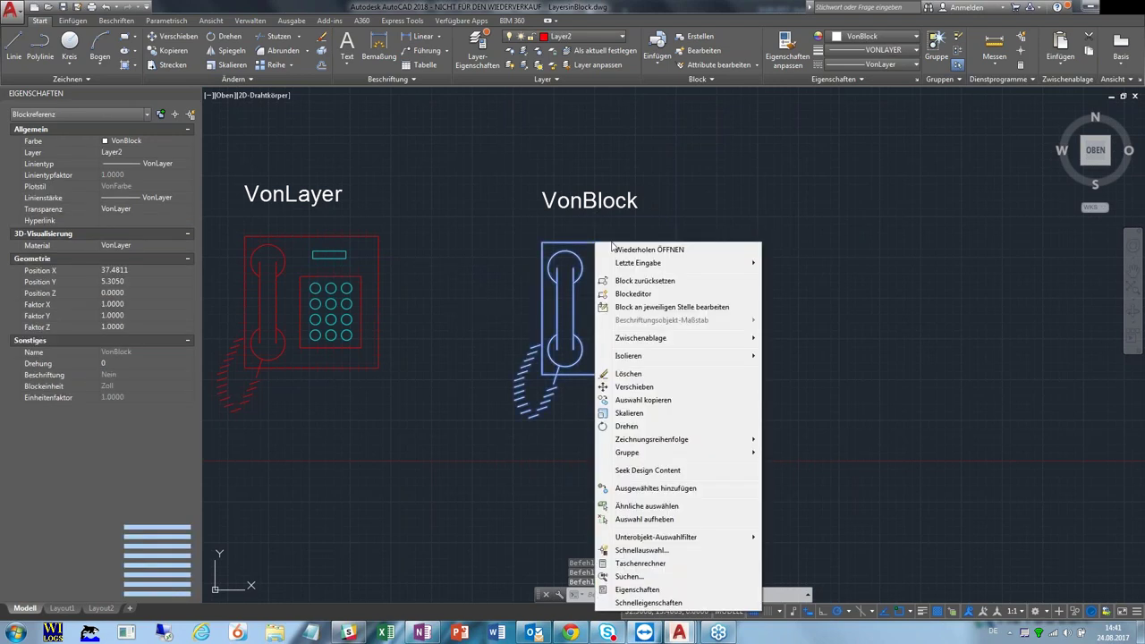
left_click(635, 294)
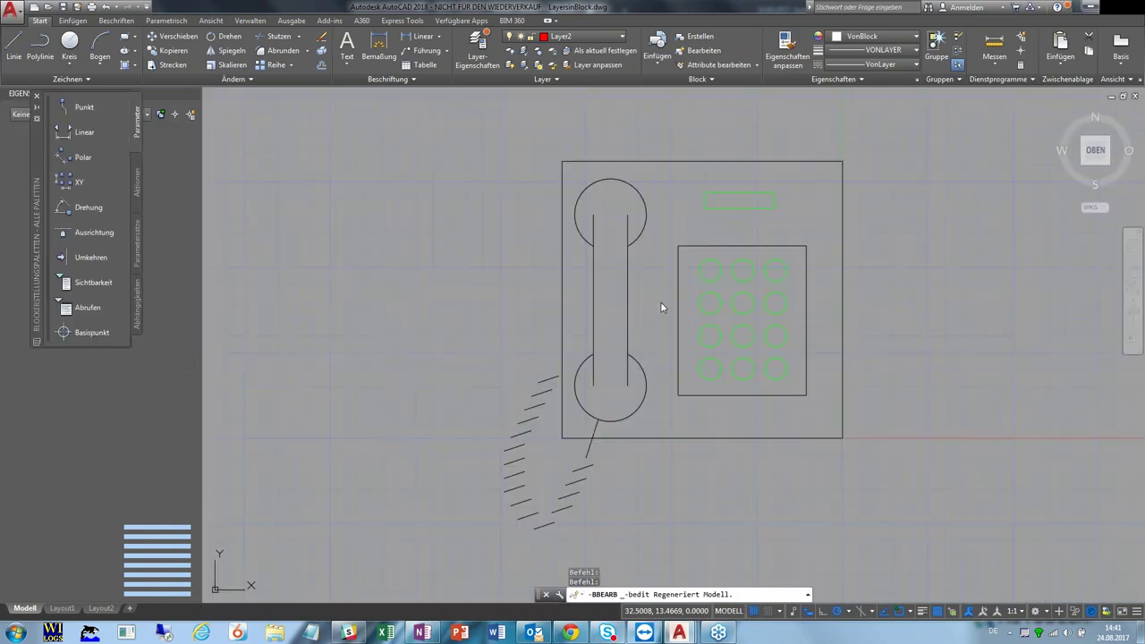
scroll(627, 281, "down", 4)
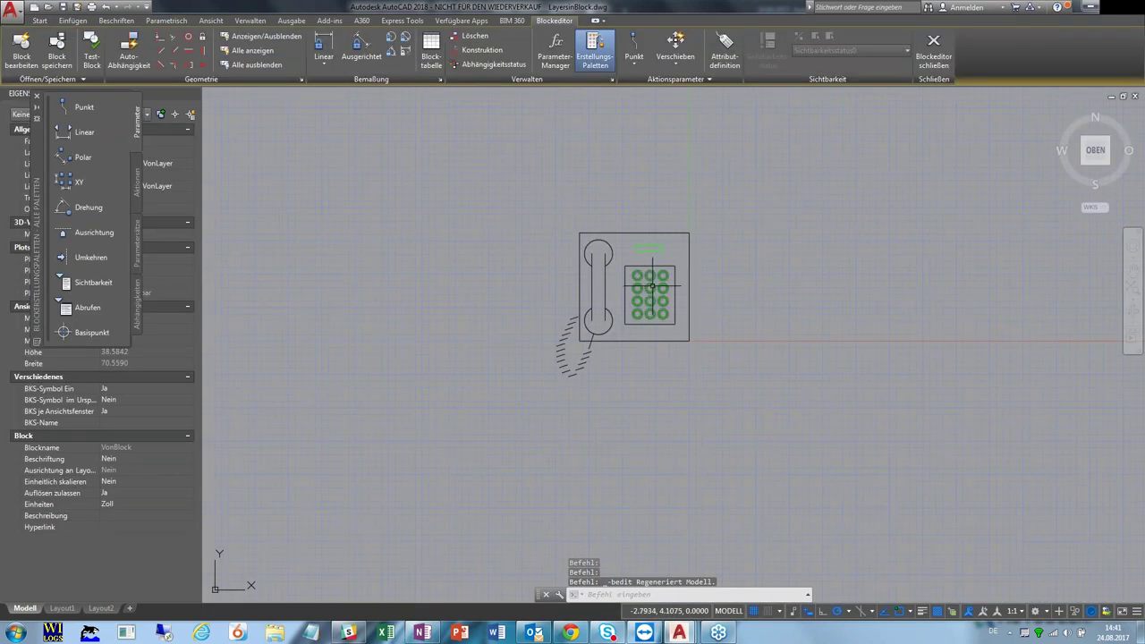
left_click(652, 287)
right_click(319, 160)
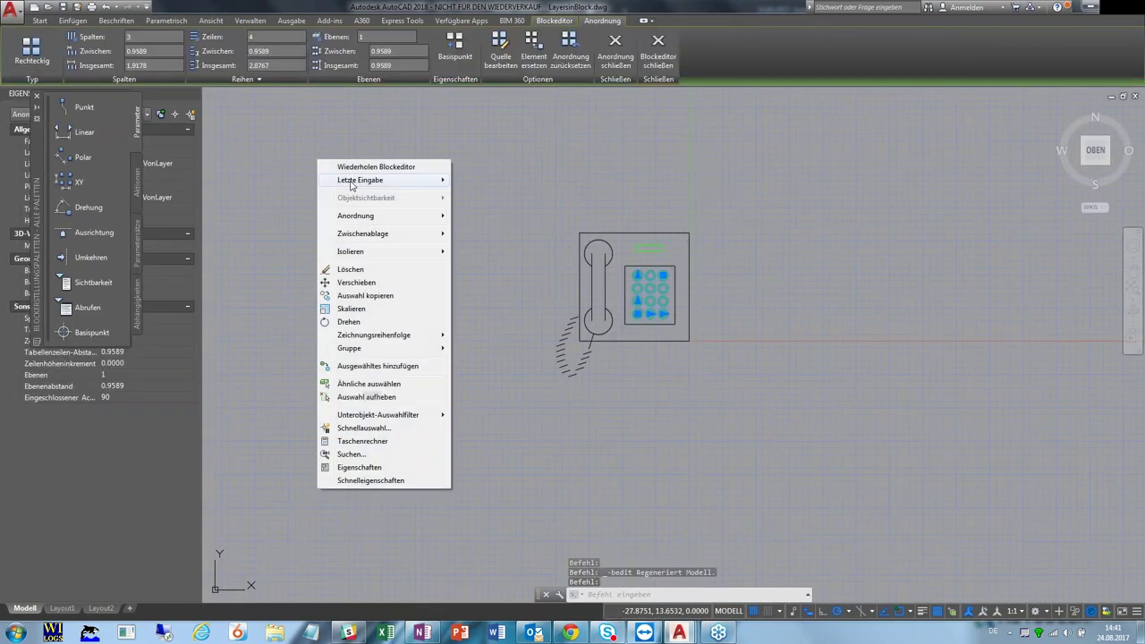
left_click_drag(41, 176, 322, 290)
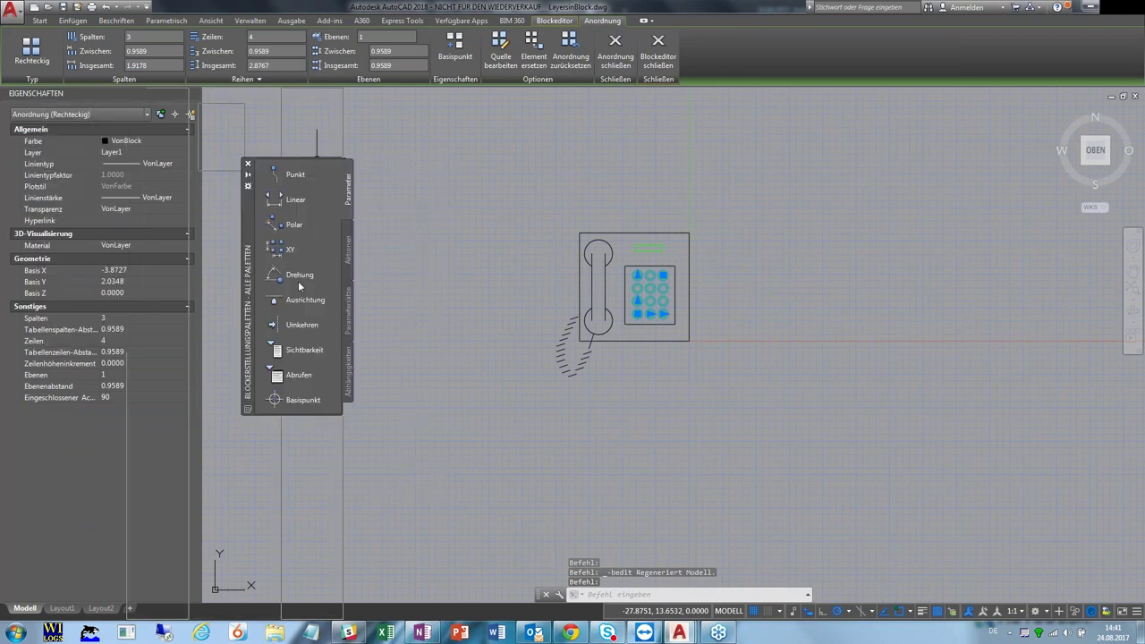
scroll(654, 297, "up", 2)
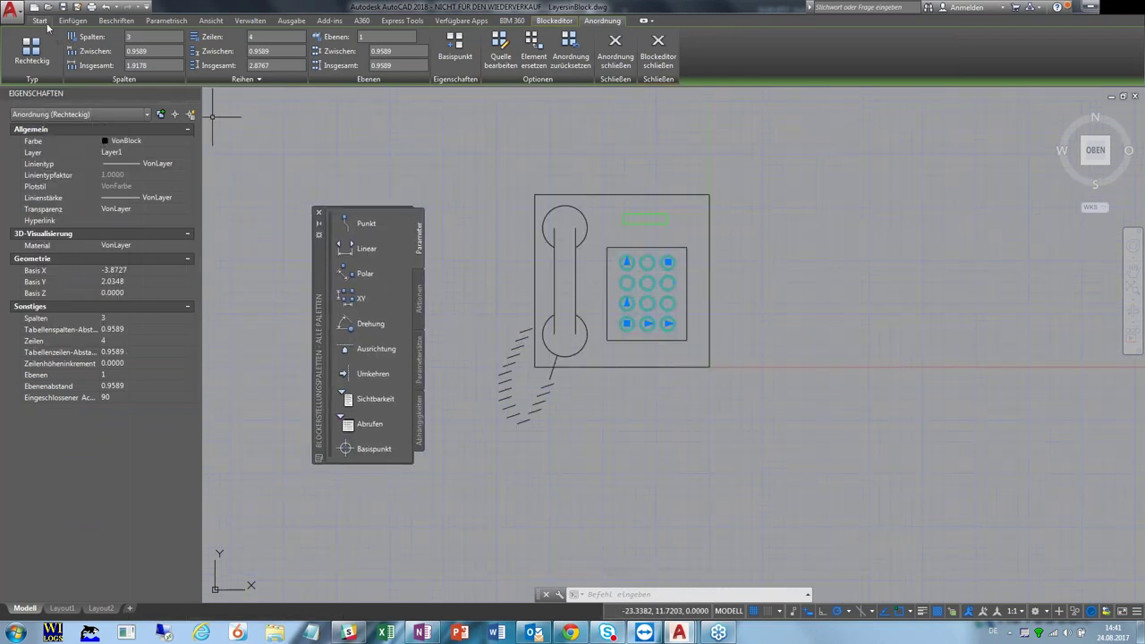
left_click(40, 21)
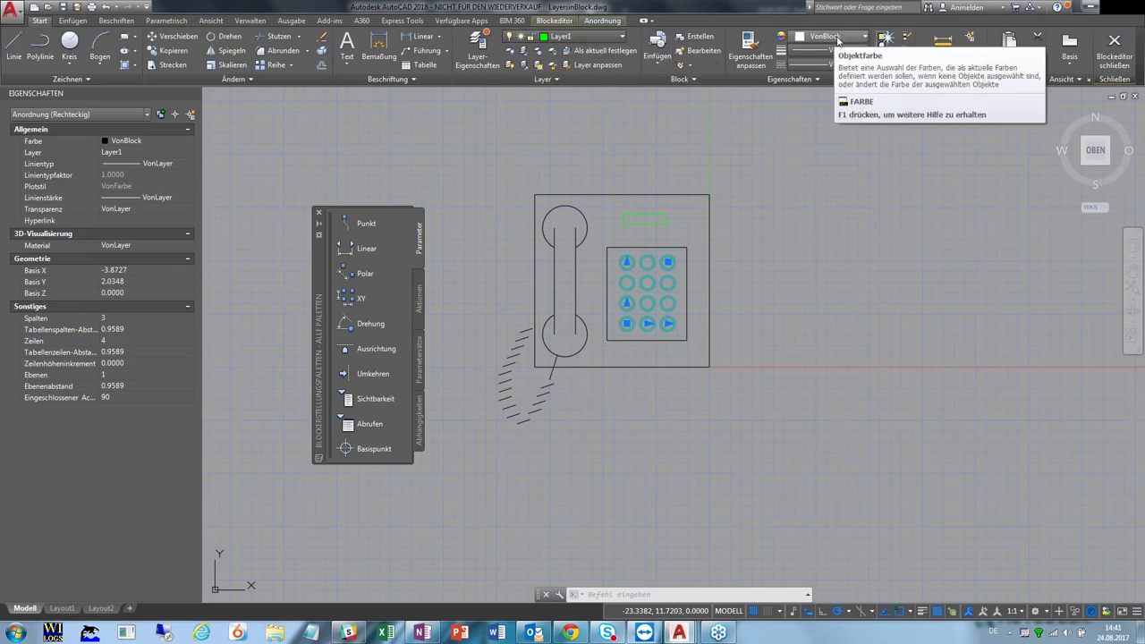
Make the small display rectangle green and save the block changes on closing
key("Escape")
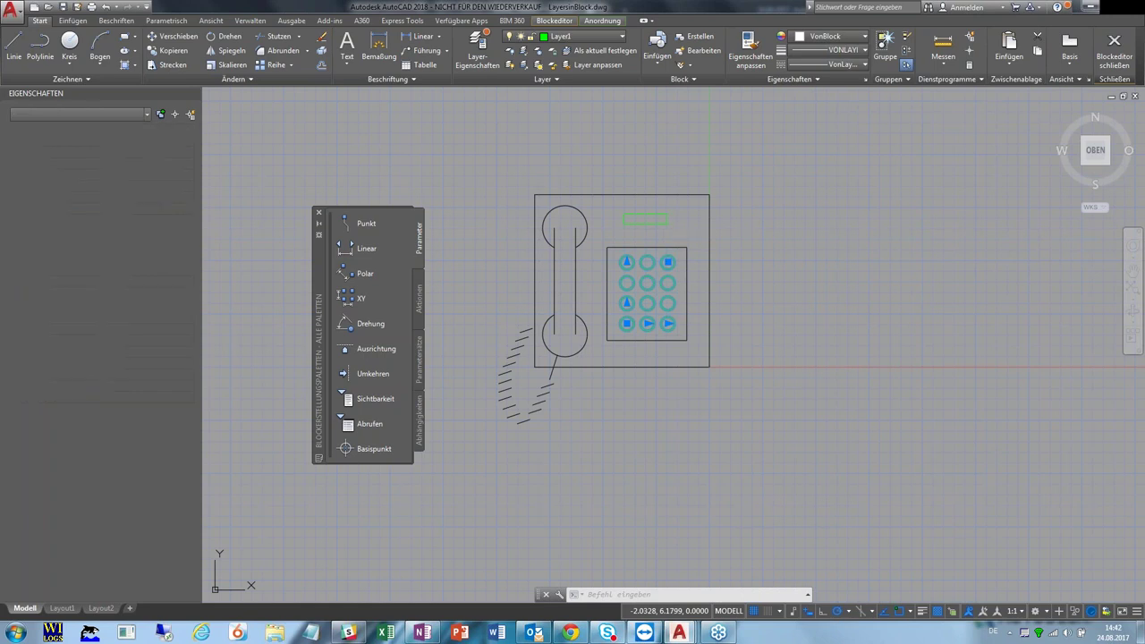
left_click(663, 222)
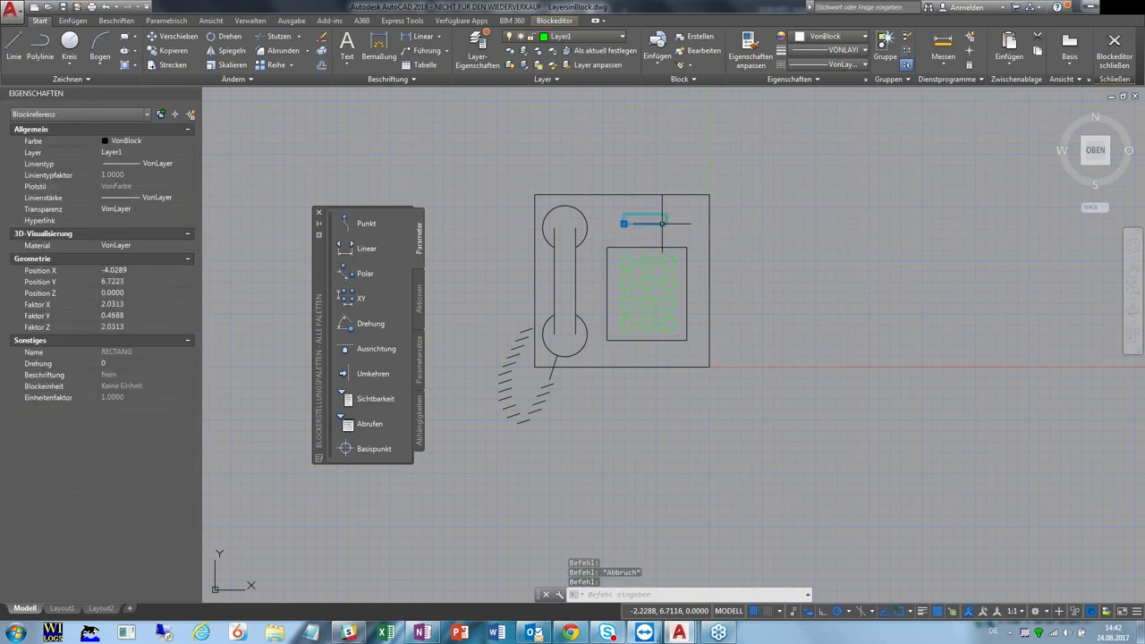
left_click(818, 37)
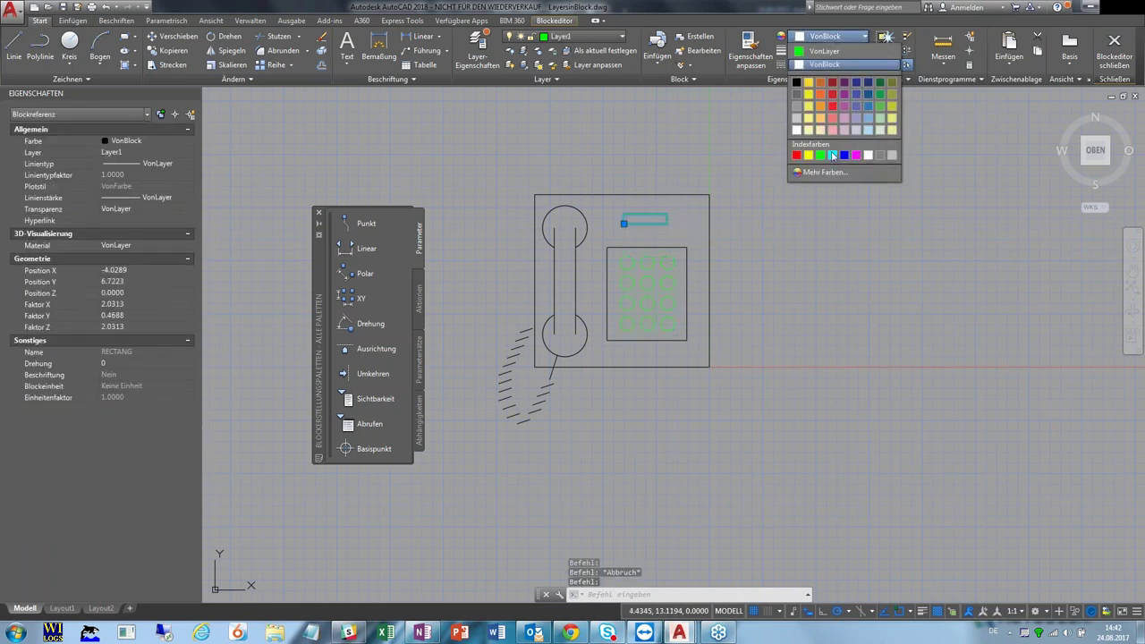
left_click(821, 156)
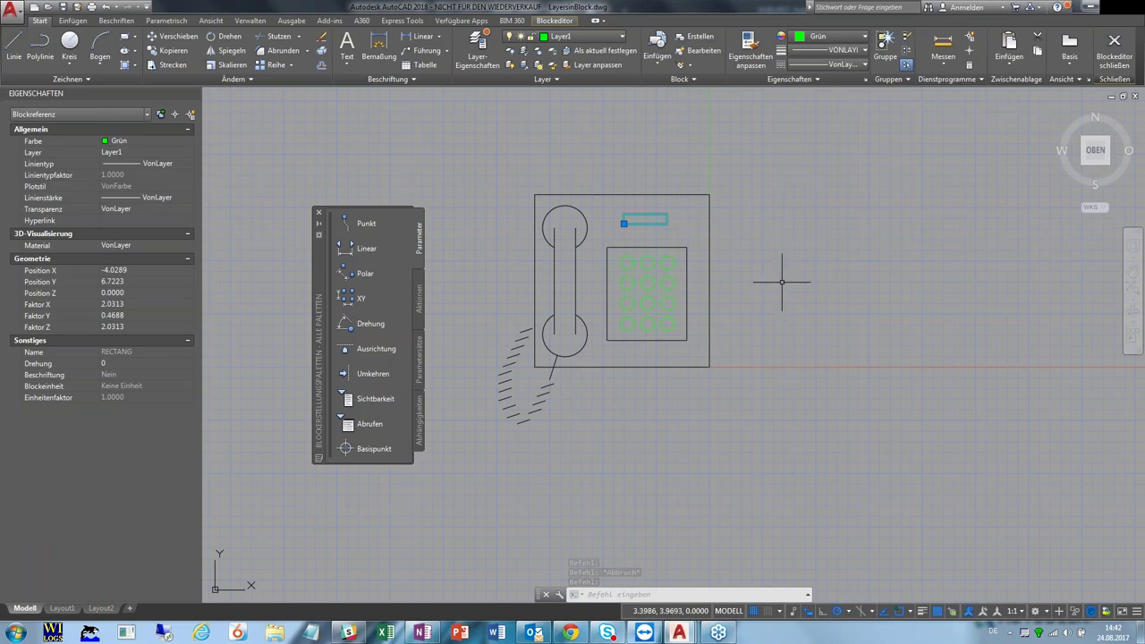
key("Escape")
key("Escape")
left_click(1114, 52)
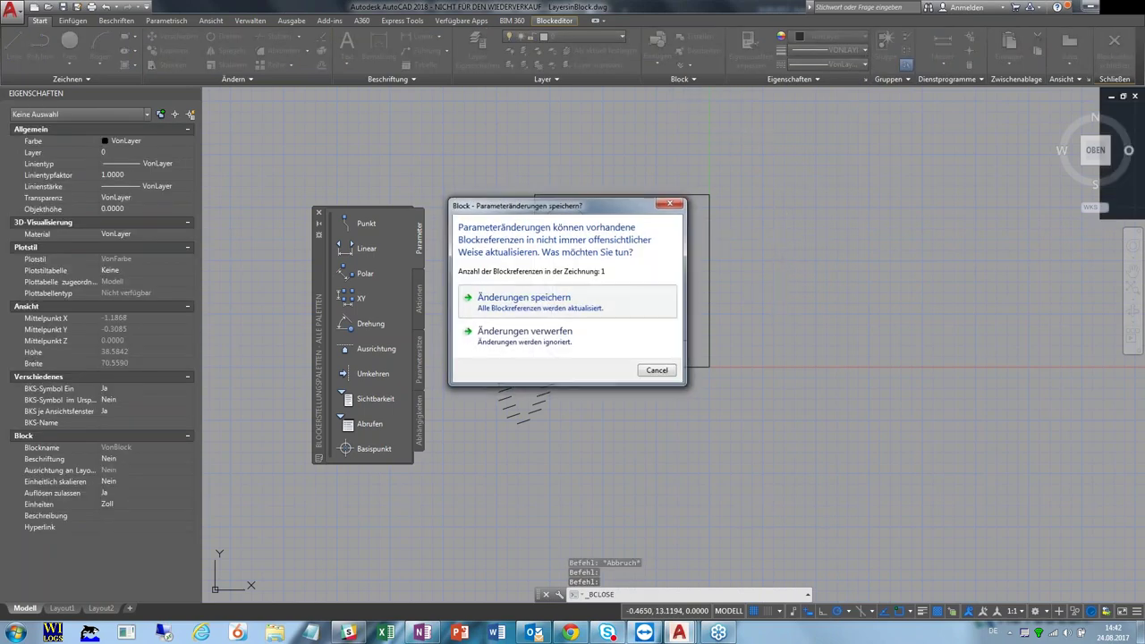
left_click(545, 308)
left_click(677, 289)
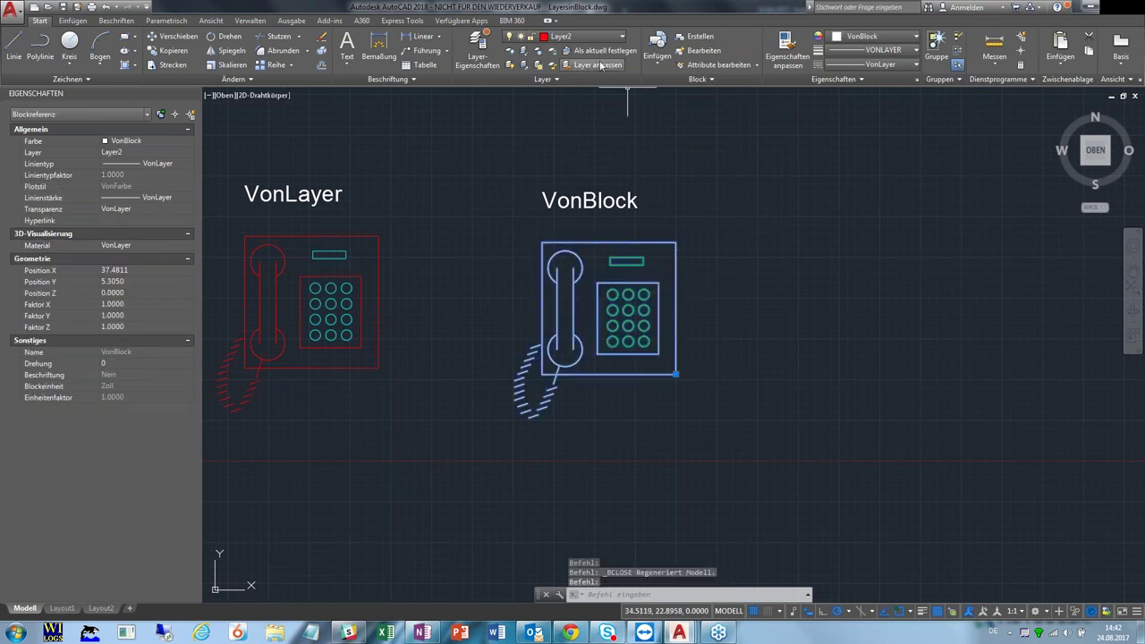
Move the selected VonBlock phone onto Layer3
left_click(572, 36)
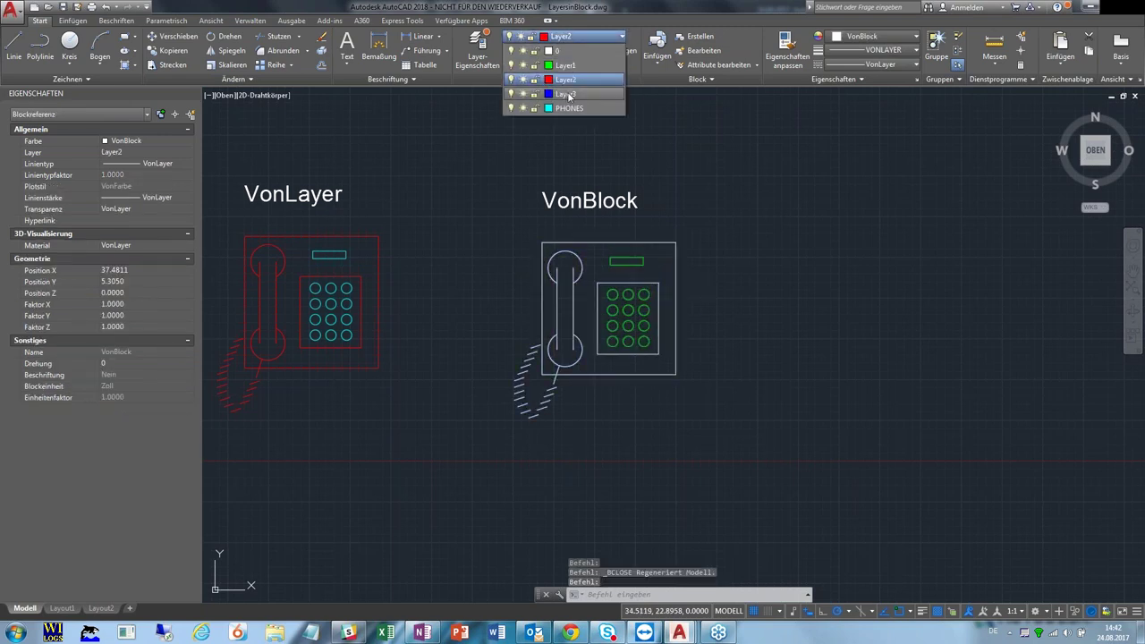
left_click(569, 95)
key("Escape")
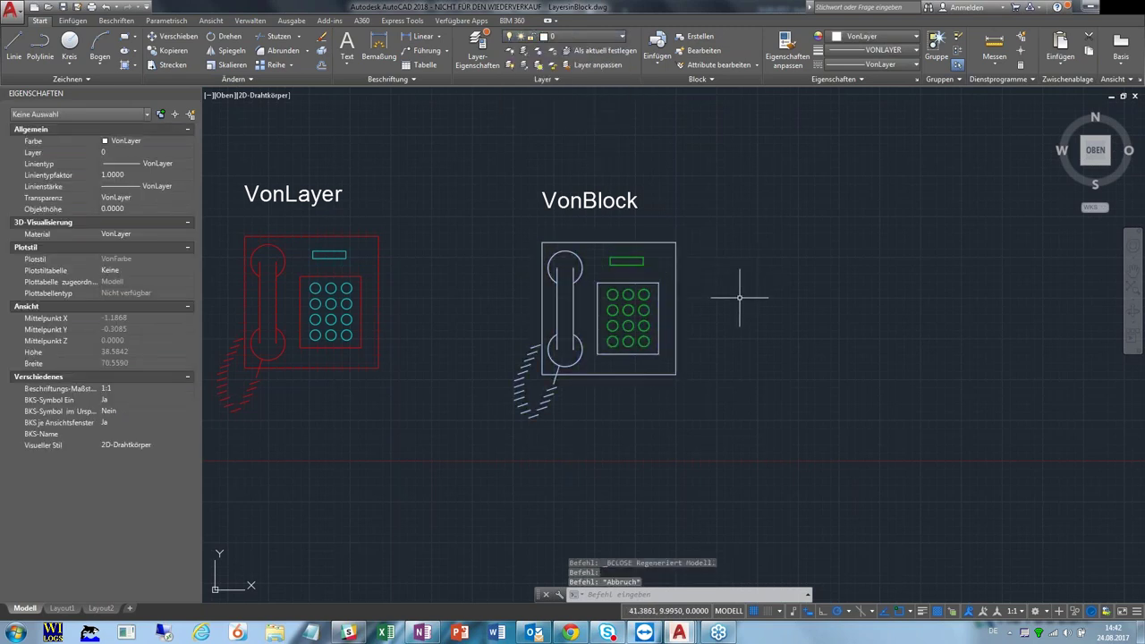
Pan and zoom until the Layer 0, VonLayer and VonBlock phones all show
middle_click_drag(739, 296, 705, 273)
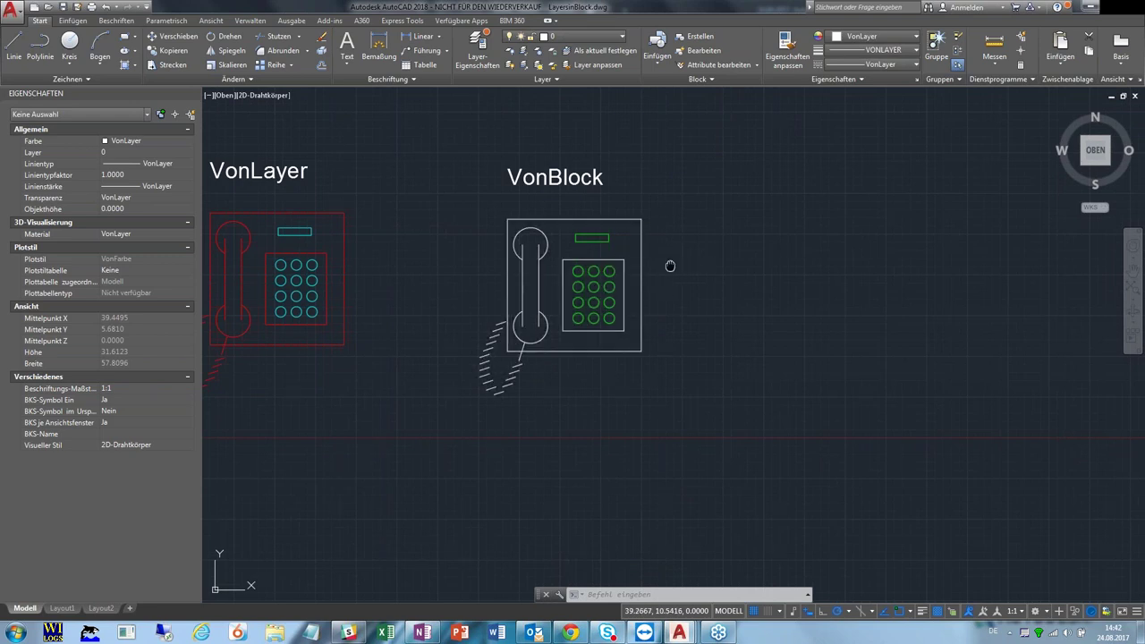
middle_click_drag(670, 265, 692, 251)
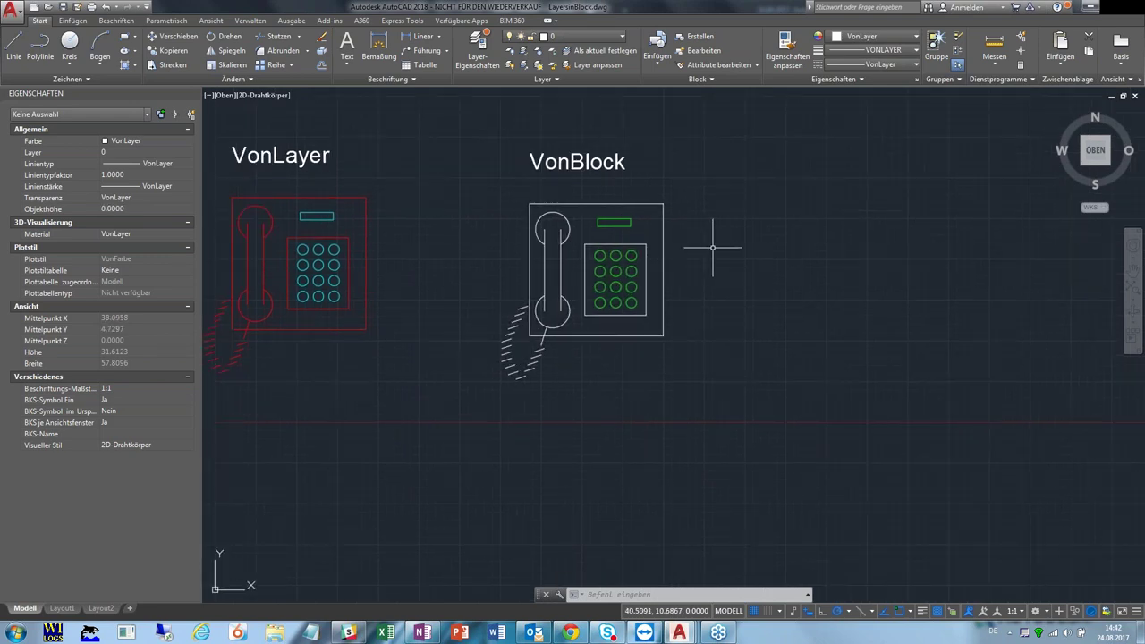
scroll(713, 248, "down", 2)
middle_click_drag(438, 253, 507, 279)
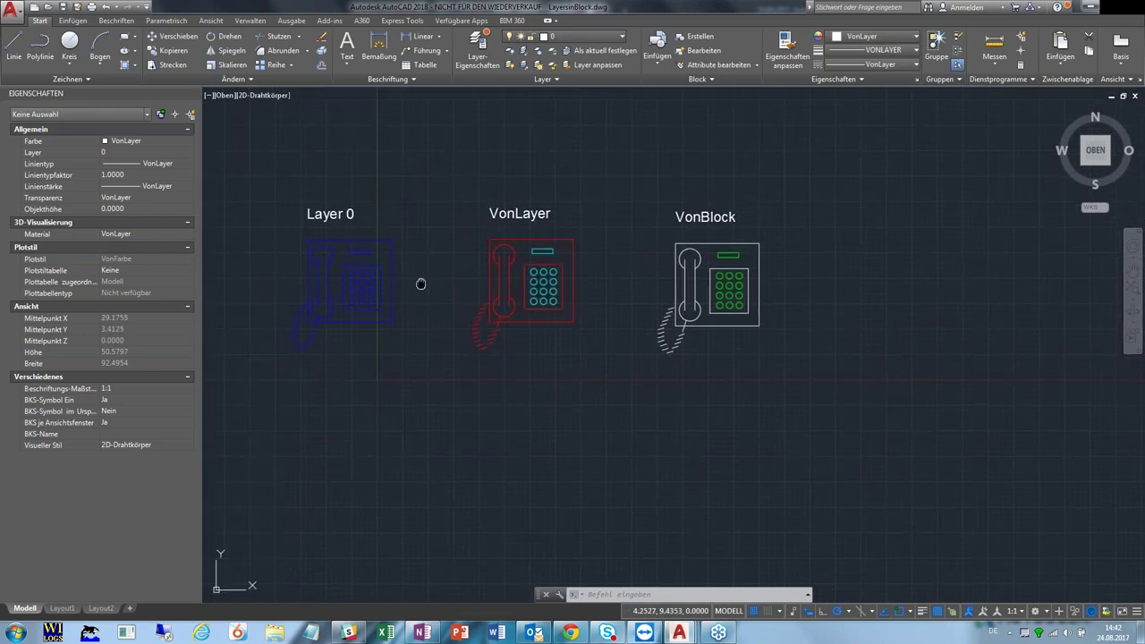
middle_click_drag(419, 284, 444, 291)
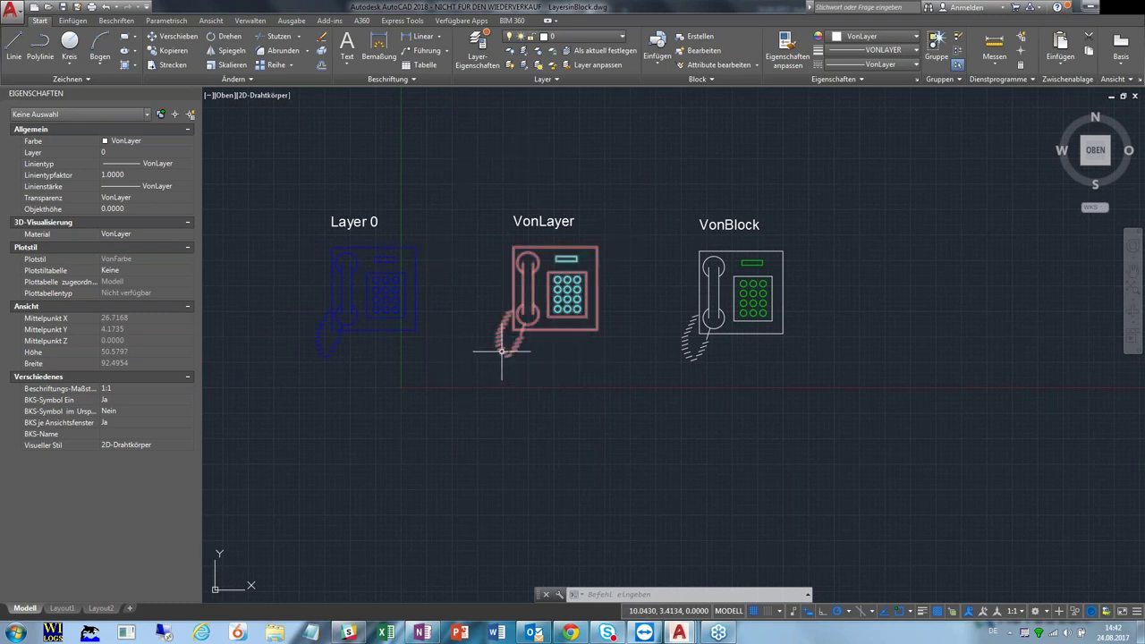
middle_click_drag(456, 259, 501, 265)
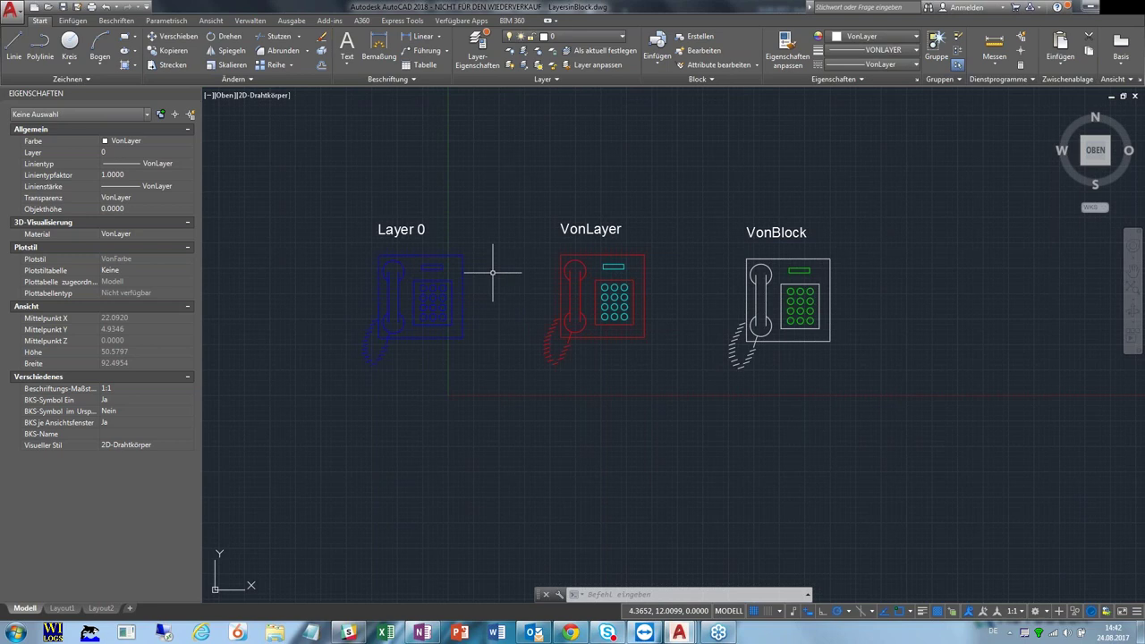
mouse_move(524, 230)
middle_mouse_down()
mouse_move(493, 269)
mouse_move(524, 261)
middle_mouse_up()
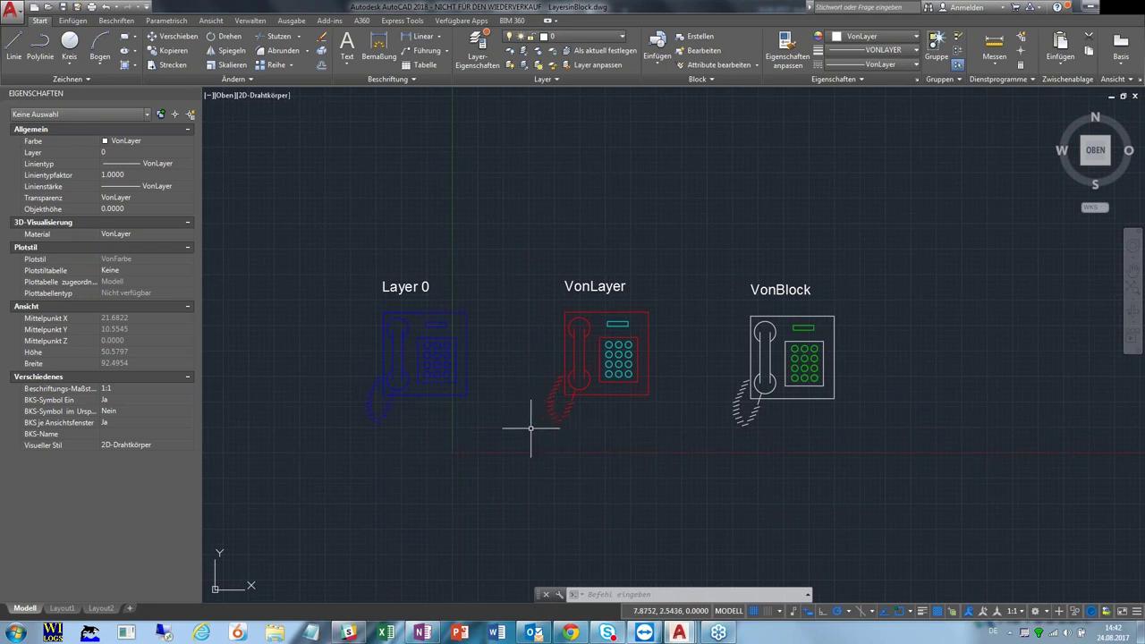
mouse_move(679, 633)
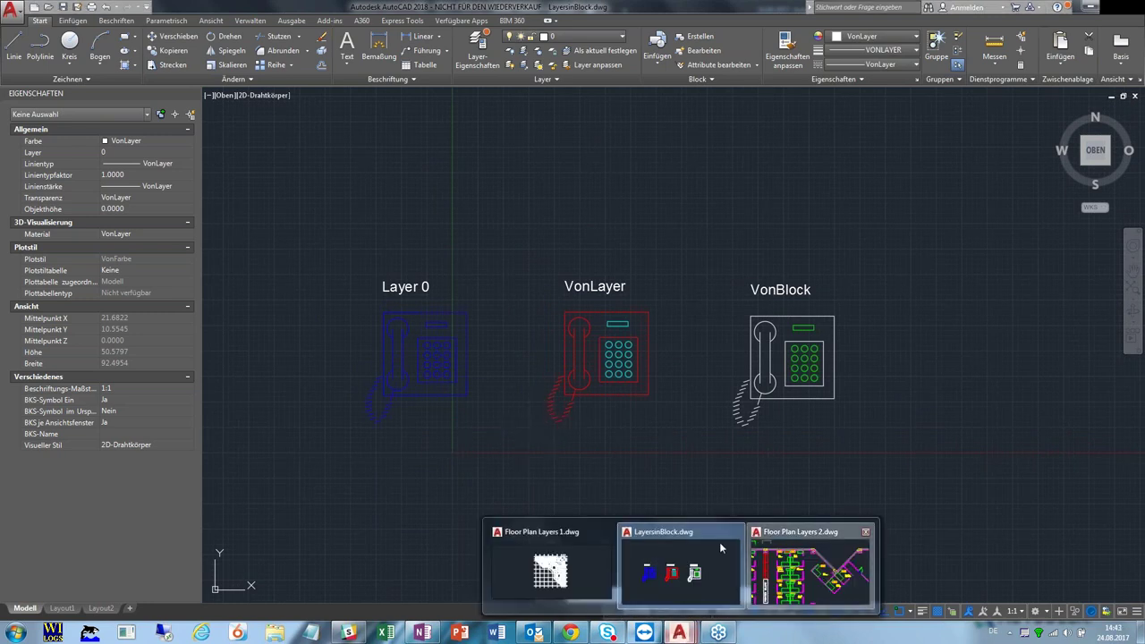
Bring Floor Plan Layers 2.dwg to the front and window-select part of the plan
left_click(823, 580)
middle_click_drag(675, 437, 626, 345)
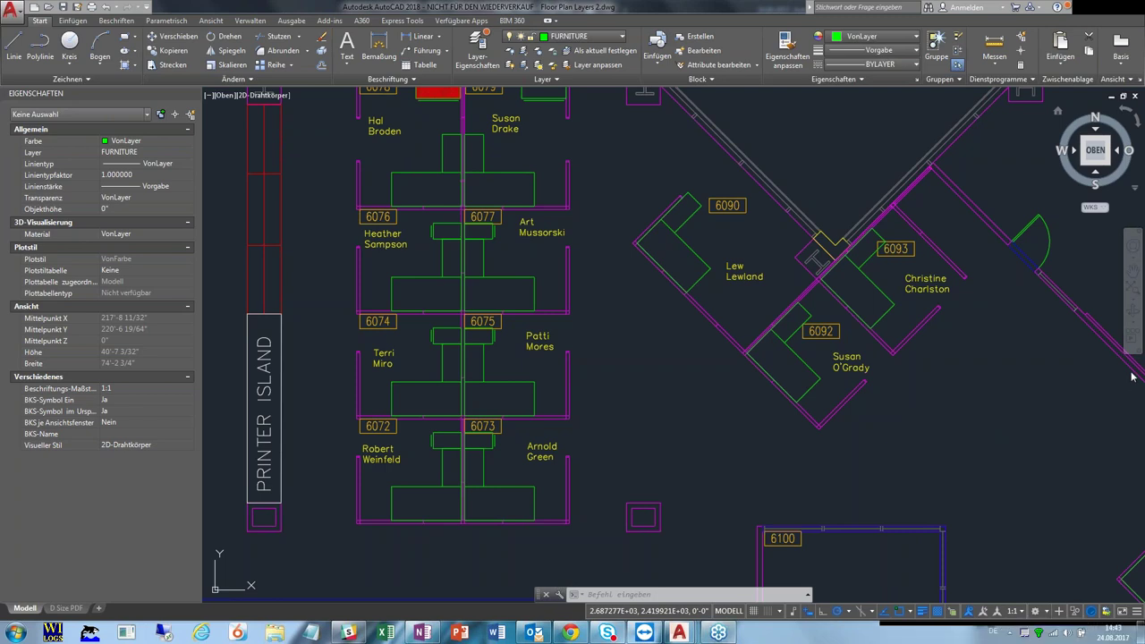
key("ctrl+9")
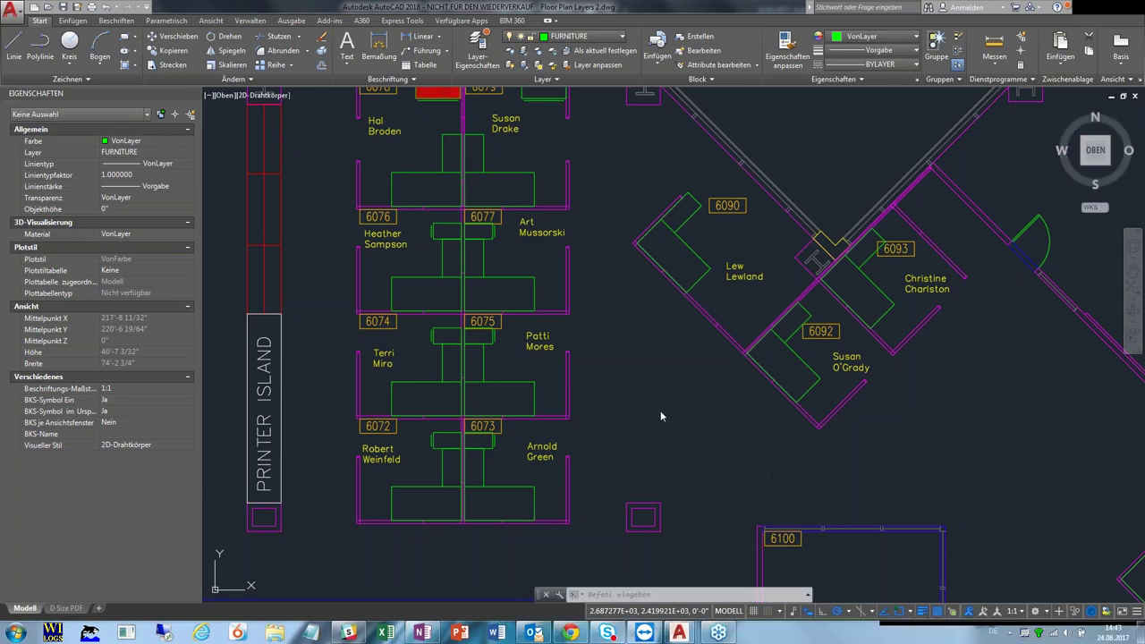
left_click(643, 425)
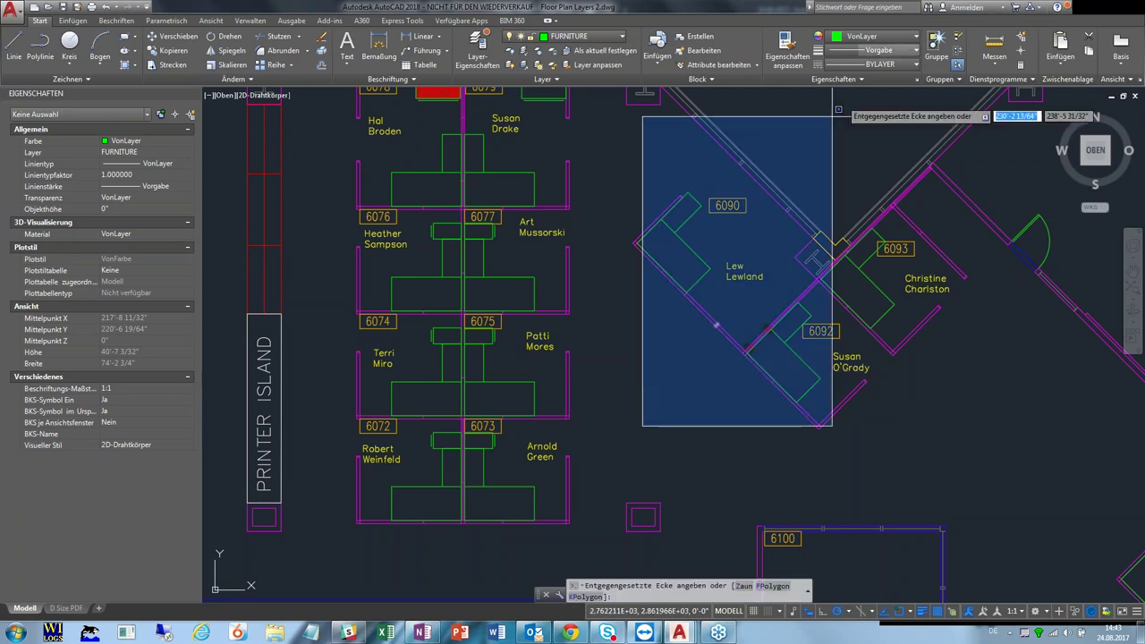
left_click(654, 373)
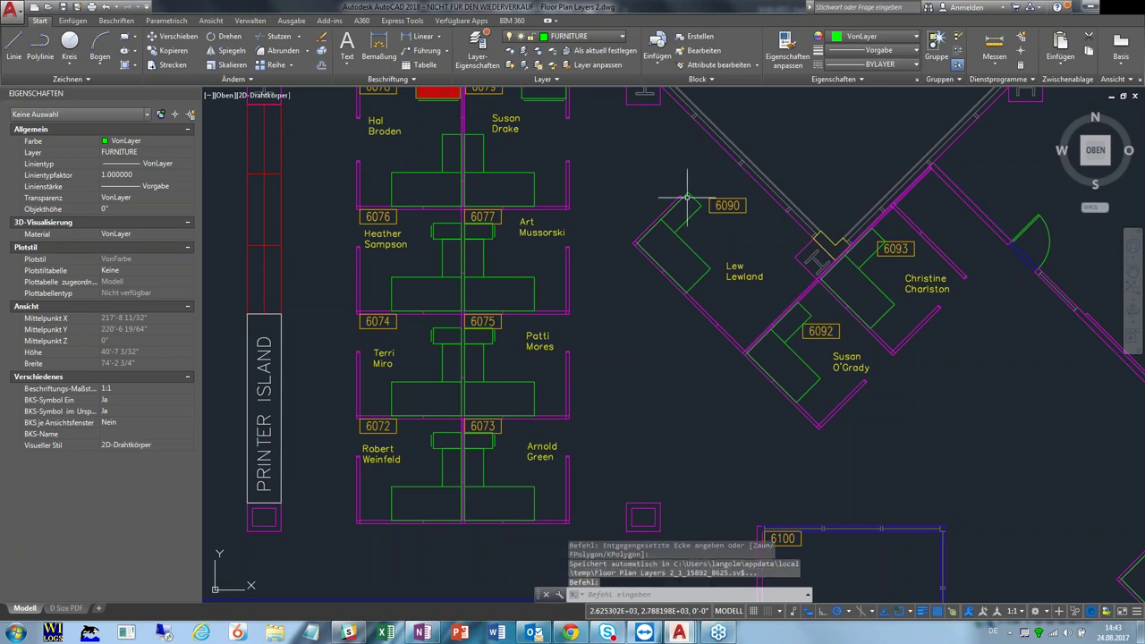
Open the Layer State Manager and expand it to show the restore options
left_click(554, 82)
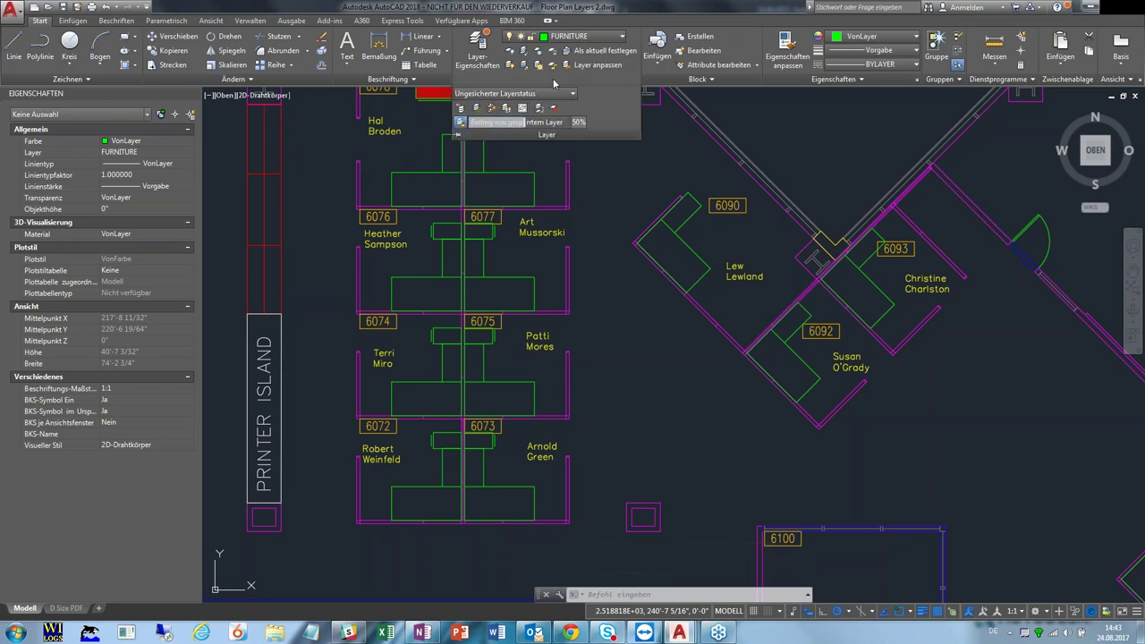
left_click(562, 94)
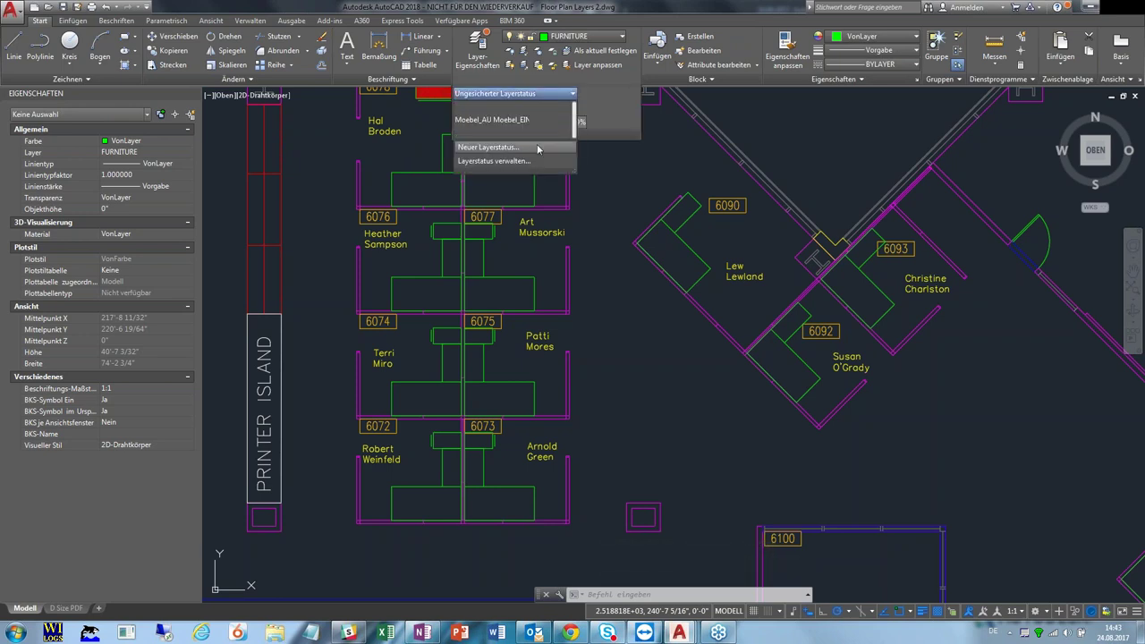
left_click(478, 163)
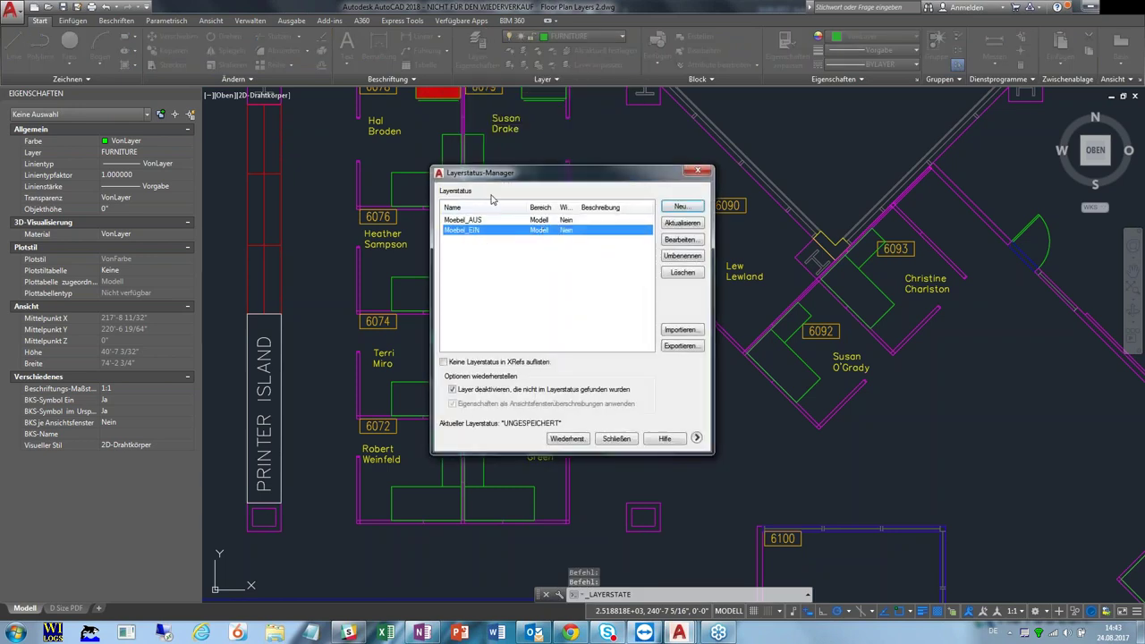
left_click_drag(474, 175, 288, 168)
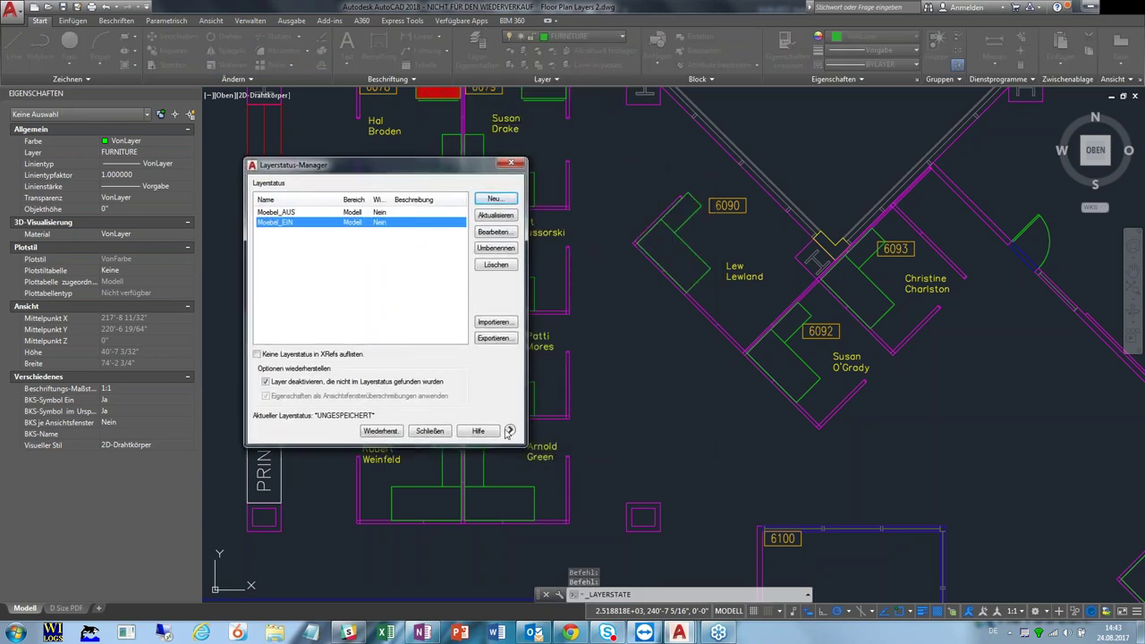
left_click(509, 432)
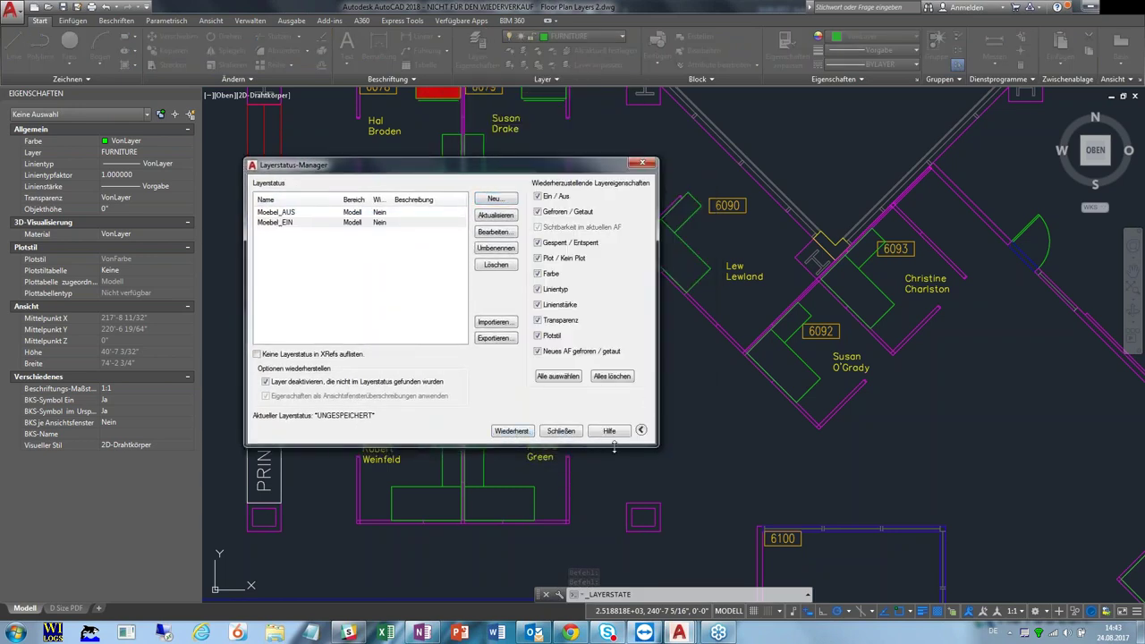
left_click_drag(614, 447, 614, 510)
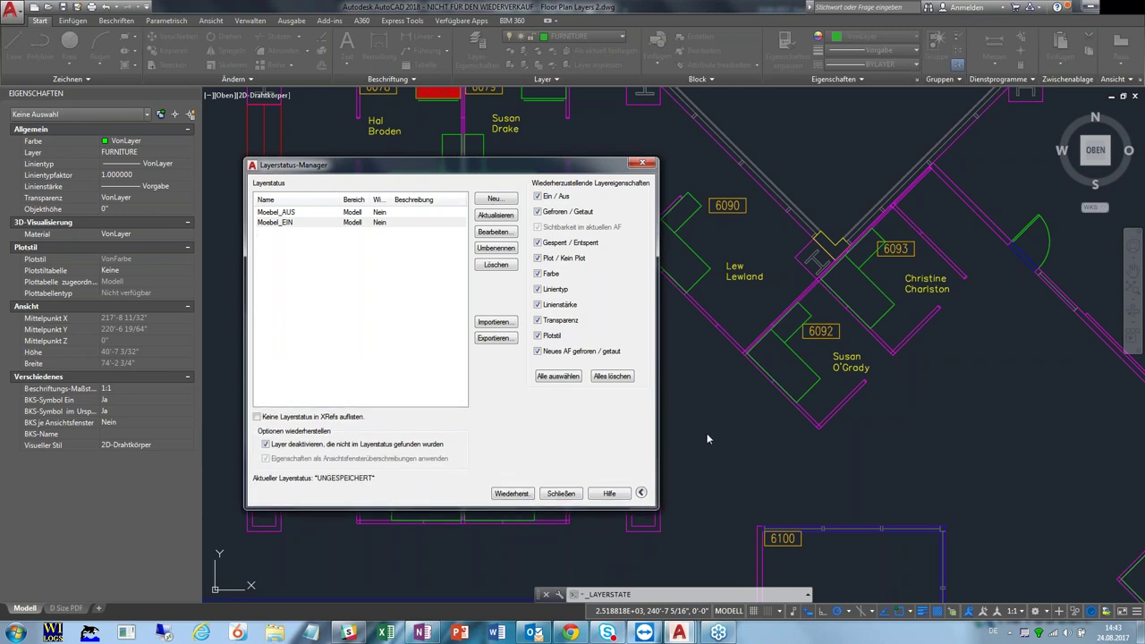
left_click_drag(477, 172, 623, 160)
mouse_move(484, 188)
left_mouse_down()
mouse_move(447, 188)
mouse_move(567, 188)
left_mouse_up()
Select the Moebel_EIN layer state and start exporting it
left_click(456, 210)
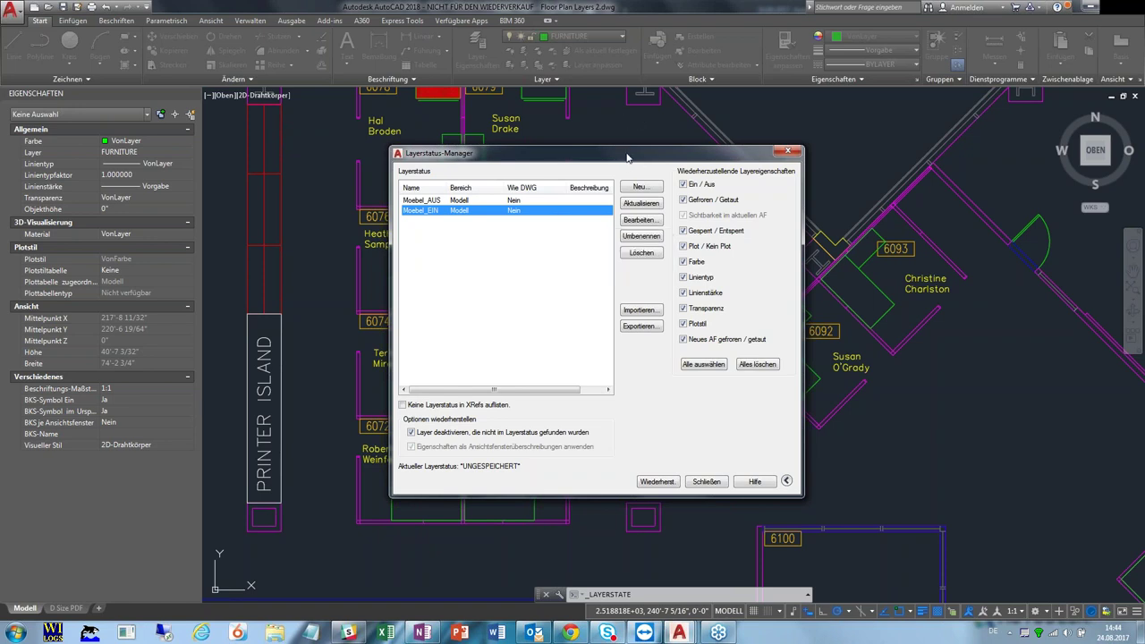
left_click_drag(628, 157, 663, 177)
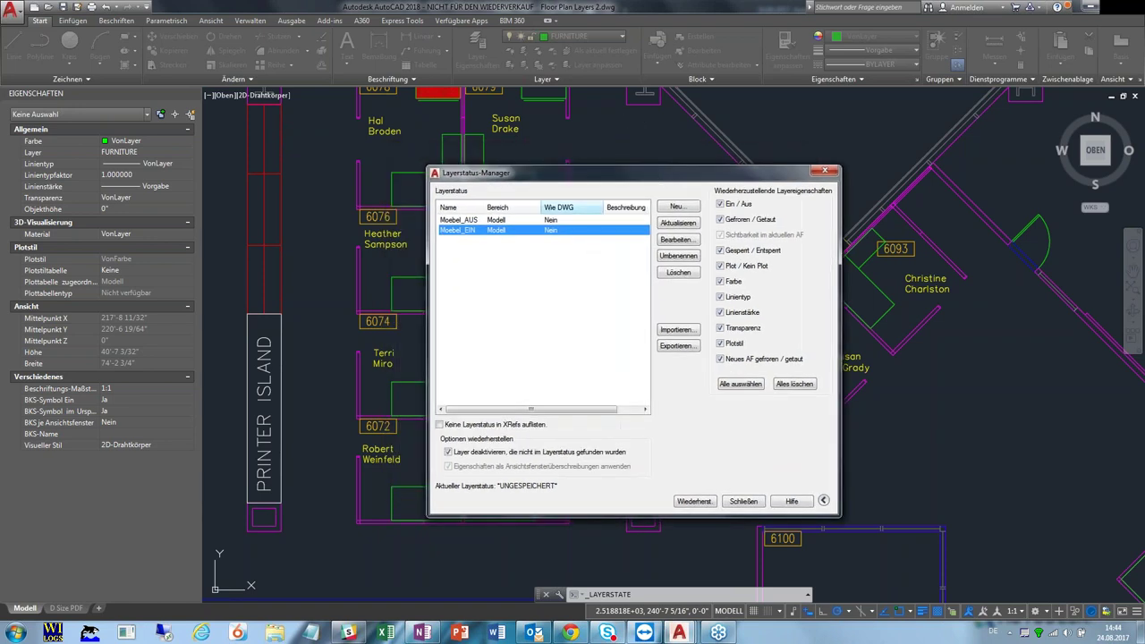
left_click(458, 222)
left_click(460, 231)
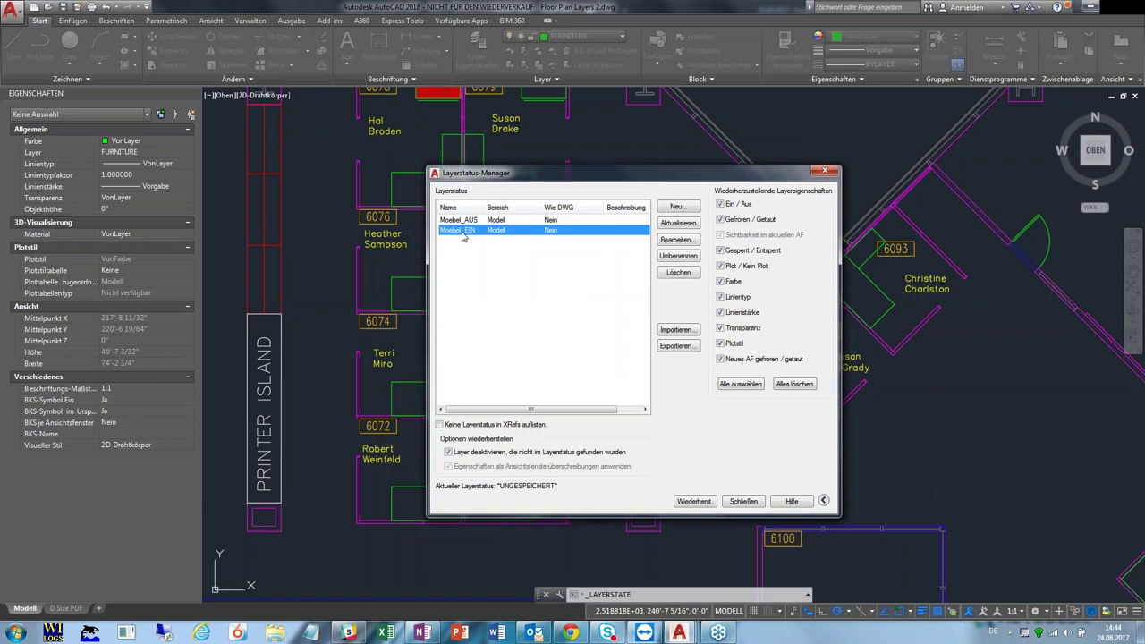
left_click_drag(514, 183, 521, 197)
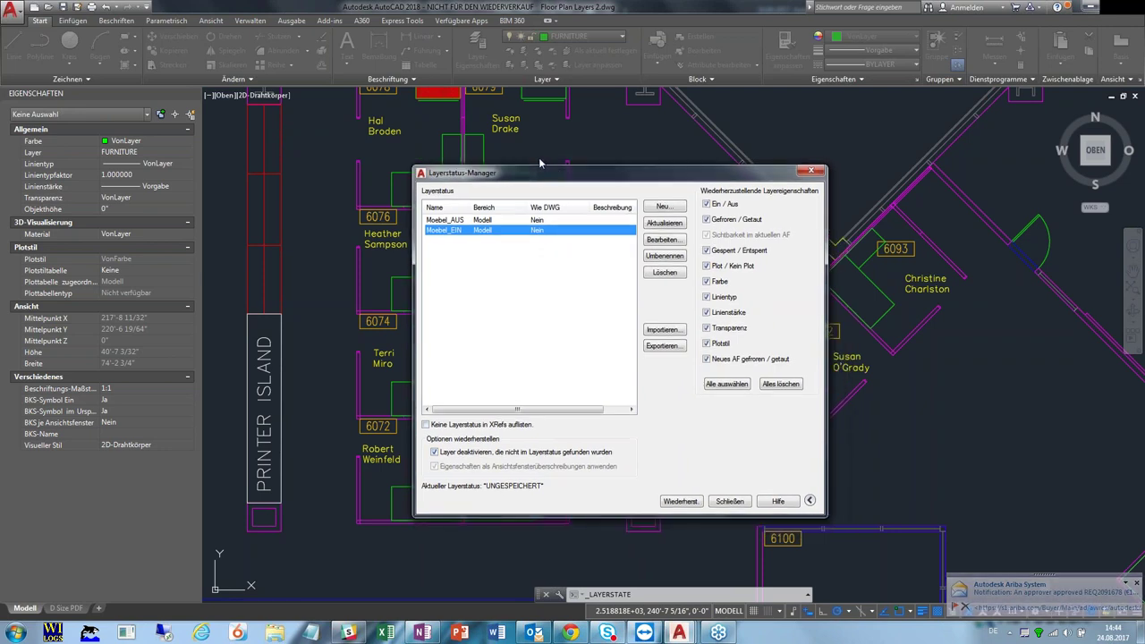
left_click_drag(547, 186, 485, 134)
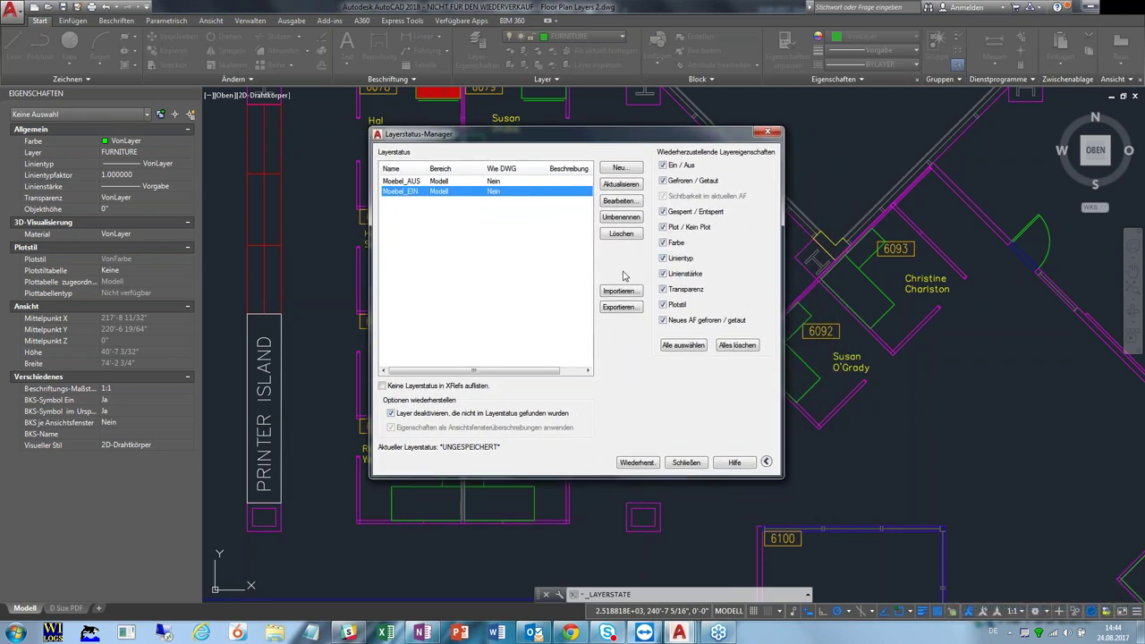
left_click(619, 308)
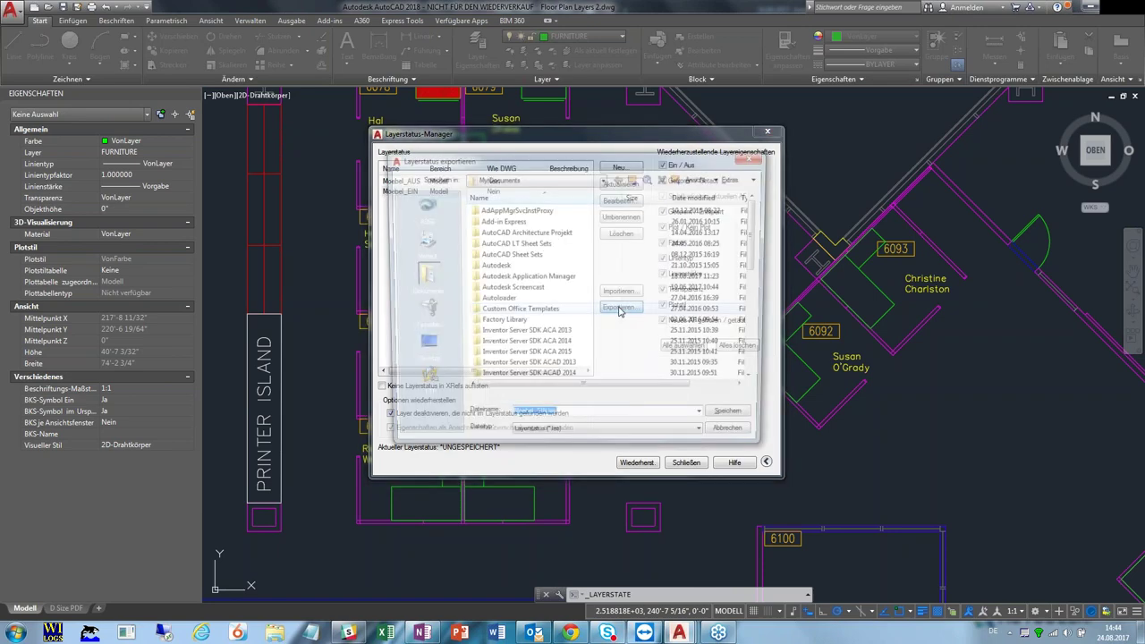
Export Moebel_EIN.las to the Desktop, then restore the Moebel_AUS layer state
left_click(420, 345)
double_click(565, 419)
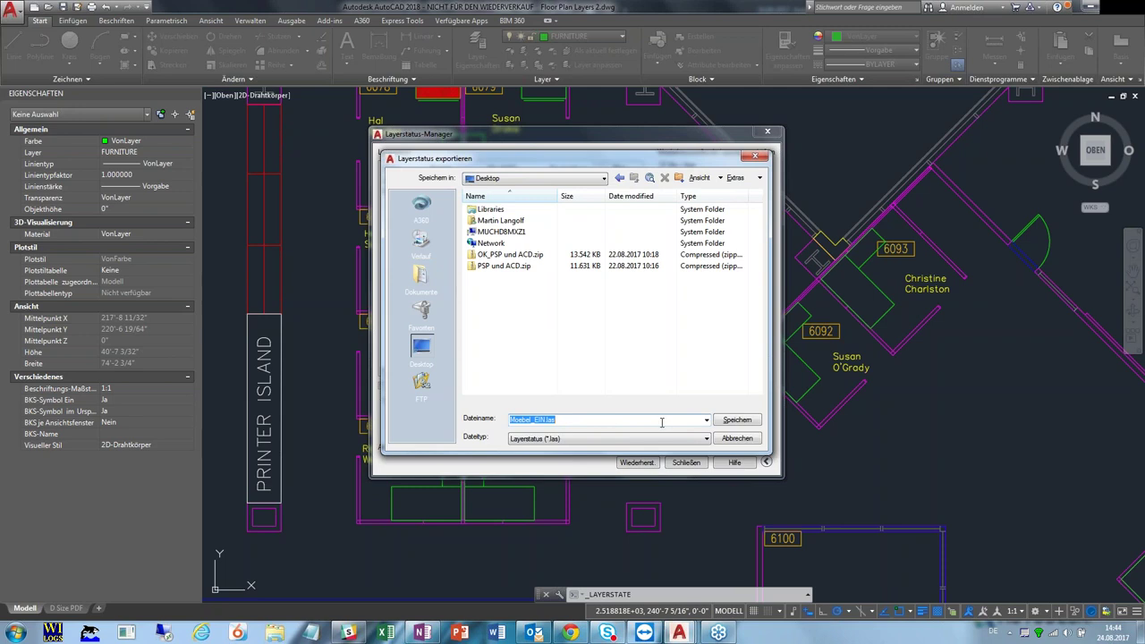
left_click(735, 439)
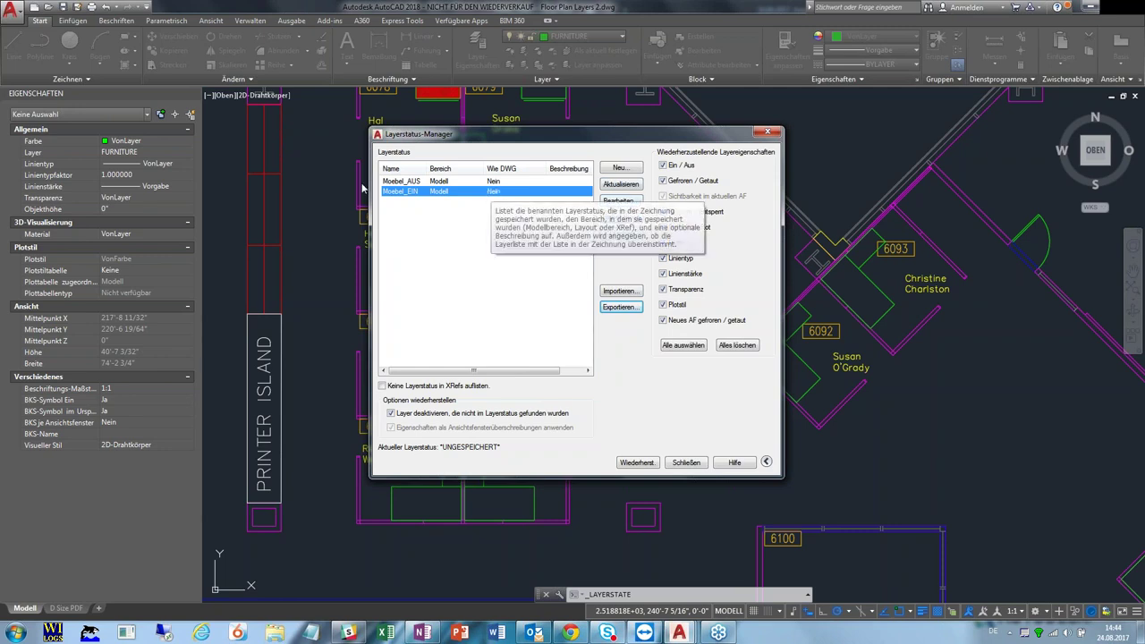
left_click(403, 183)
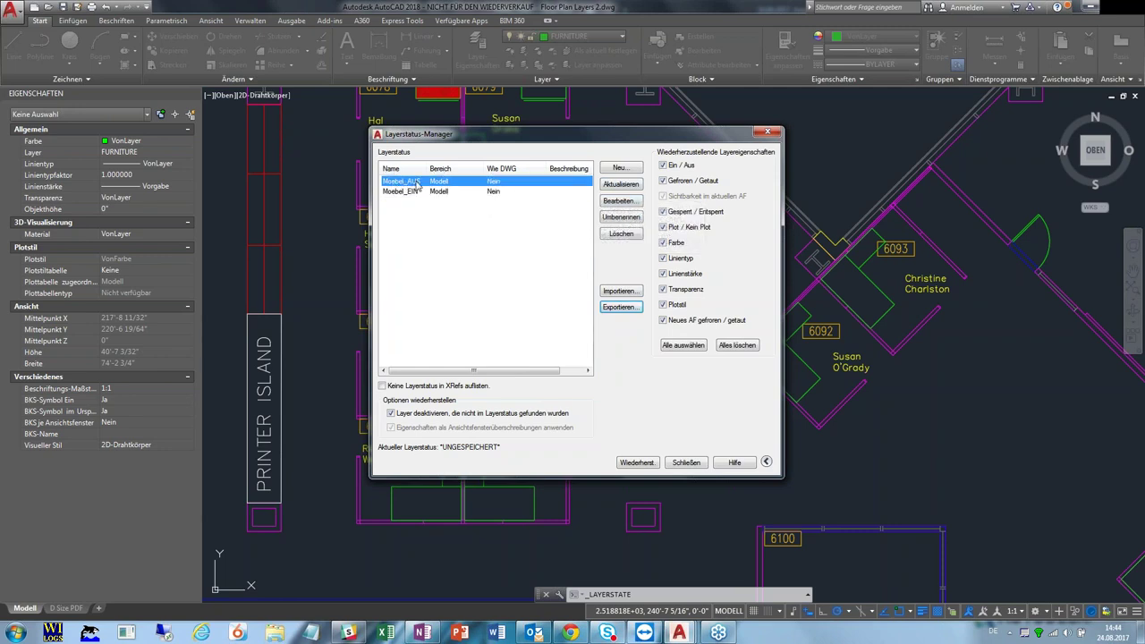
left_click(636, 462)
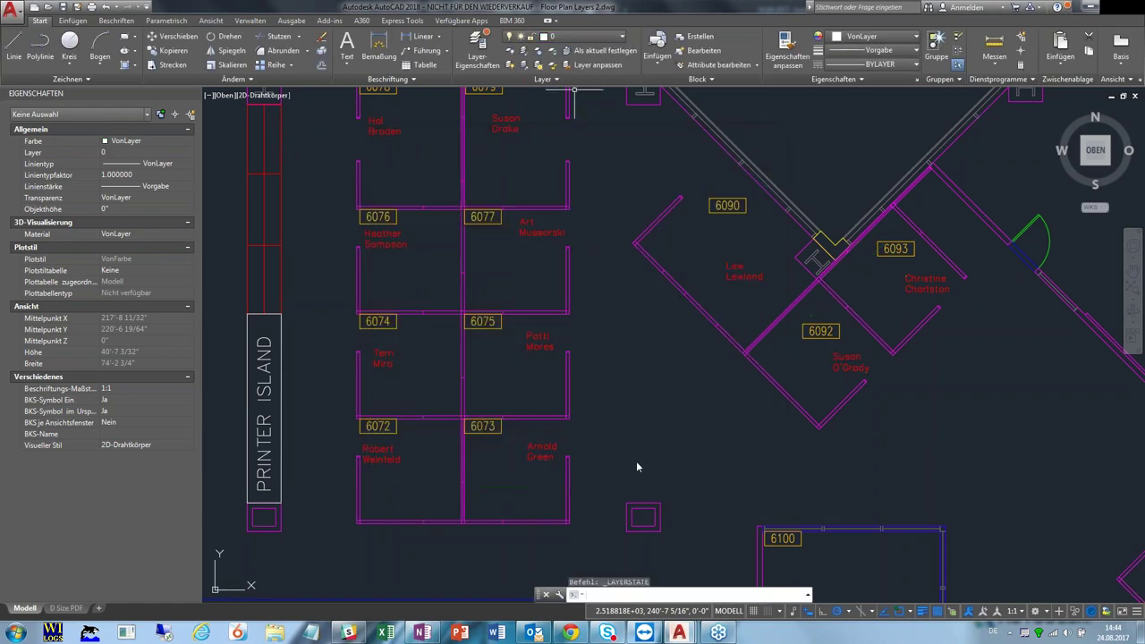
Save the floor plan as test.dwg on the Desktop
scroll(640, 269, "down", 5)
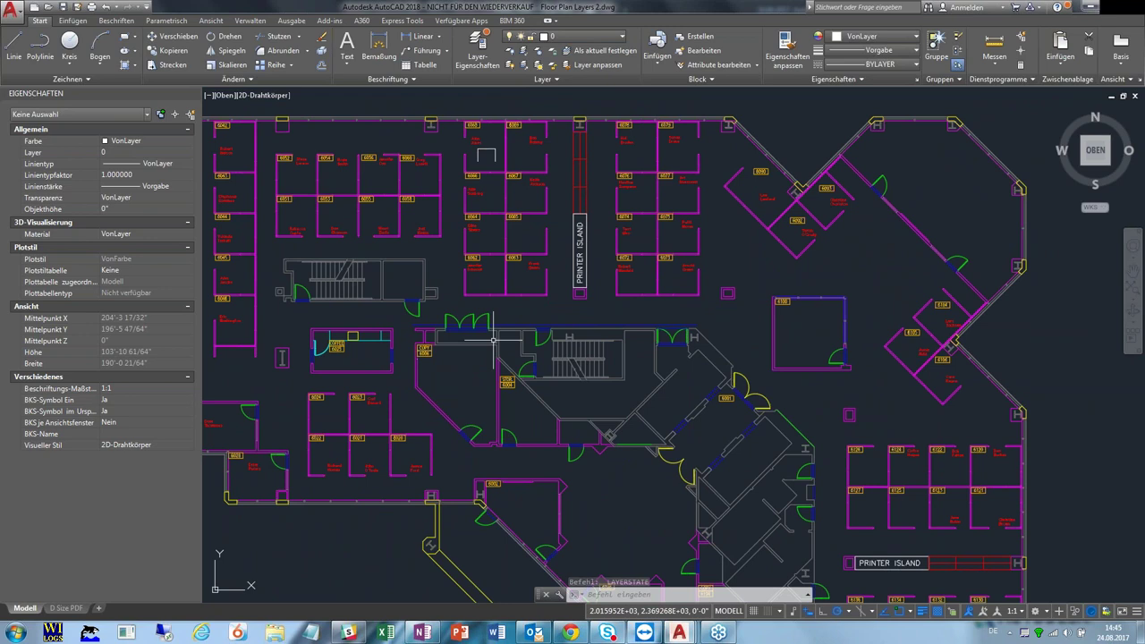
middle_click_drag(569, 308, 528, 323)
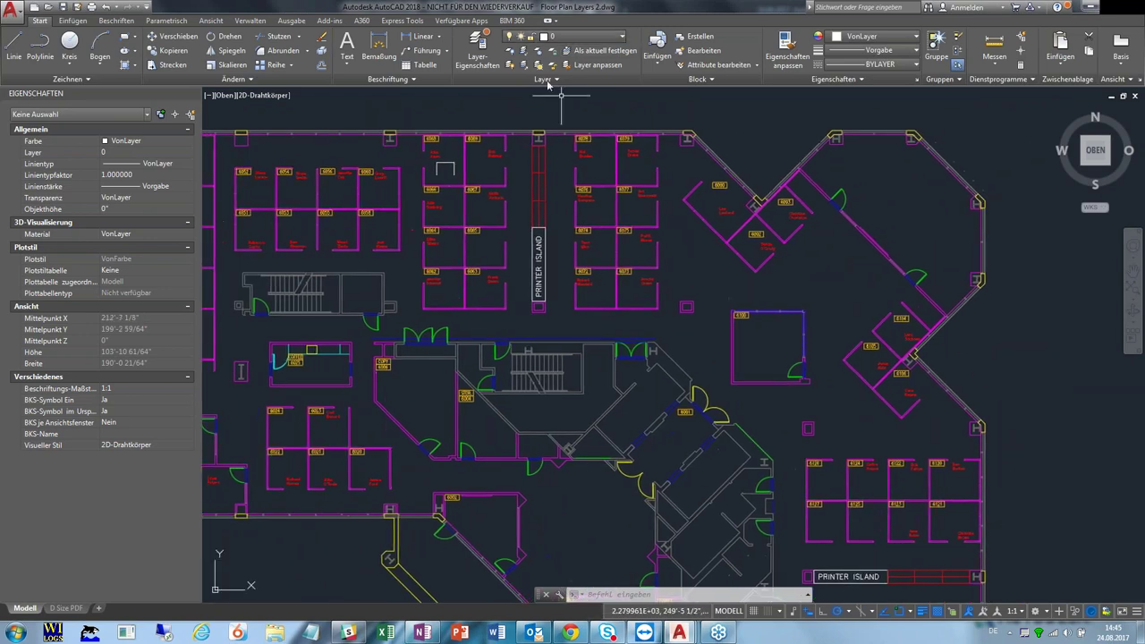
left_click(77, 8)
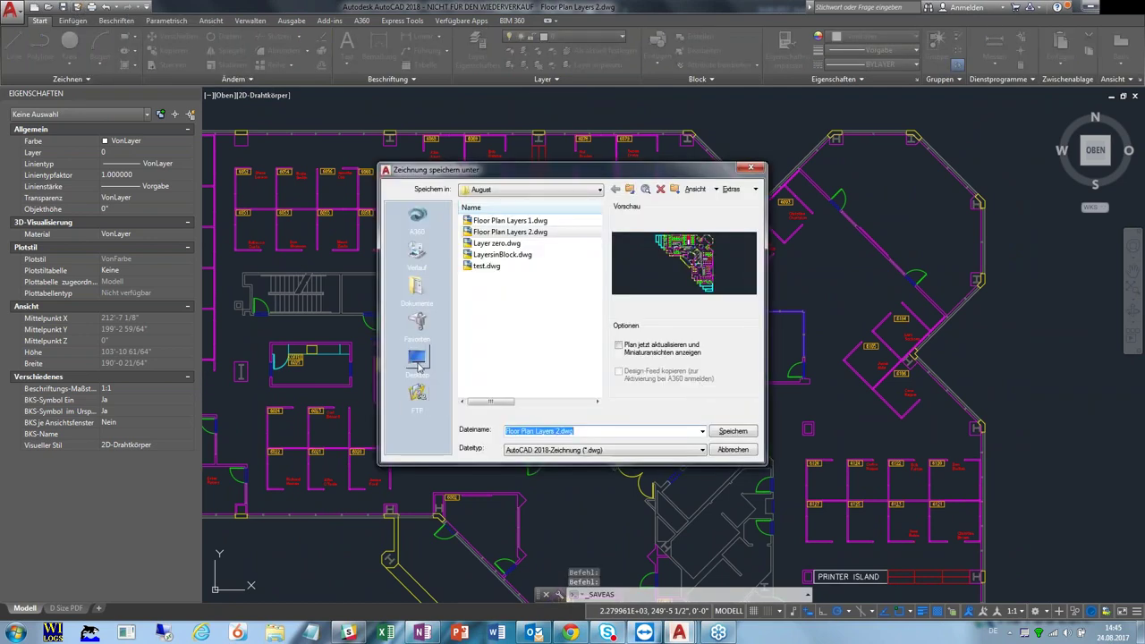
left_click(417, 360)
left_click_drag(587, 431, 506, 432)
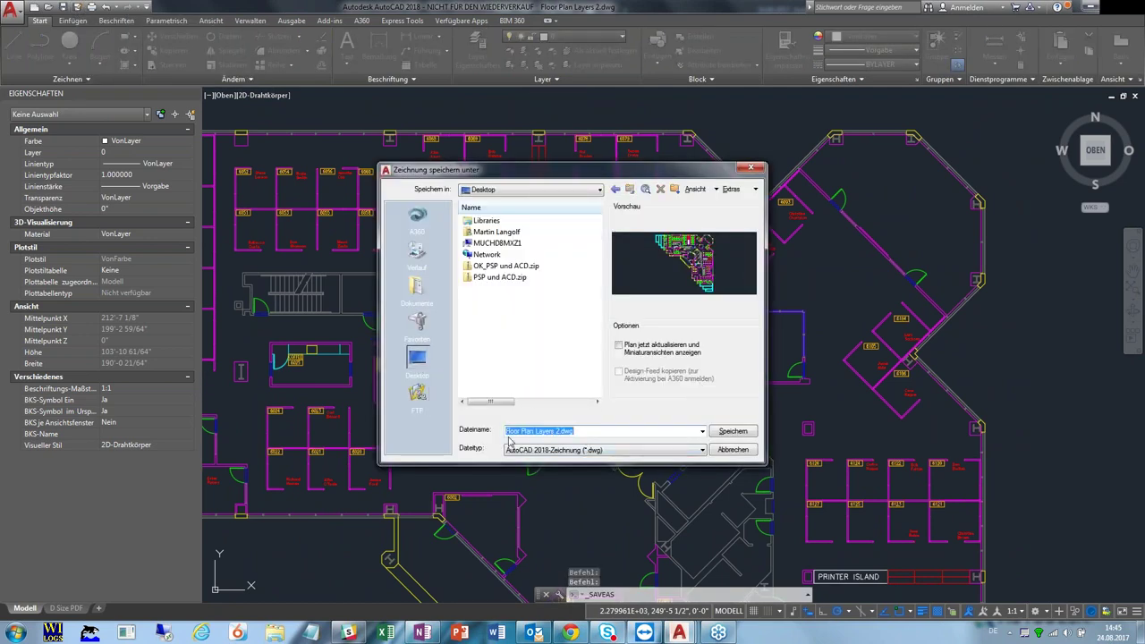
type("test")
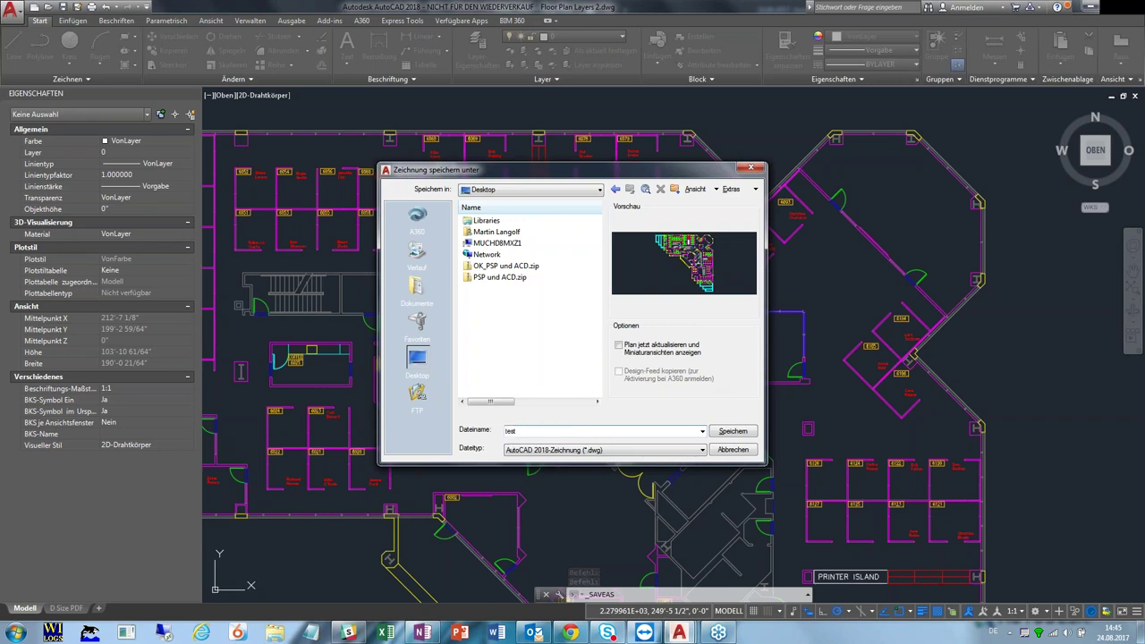
key("Return")
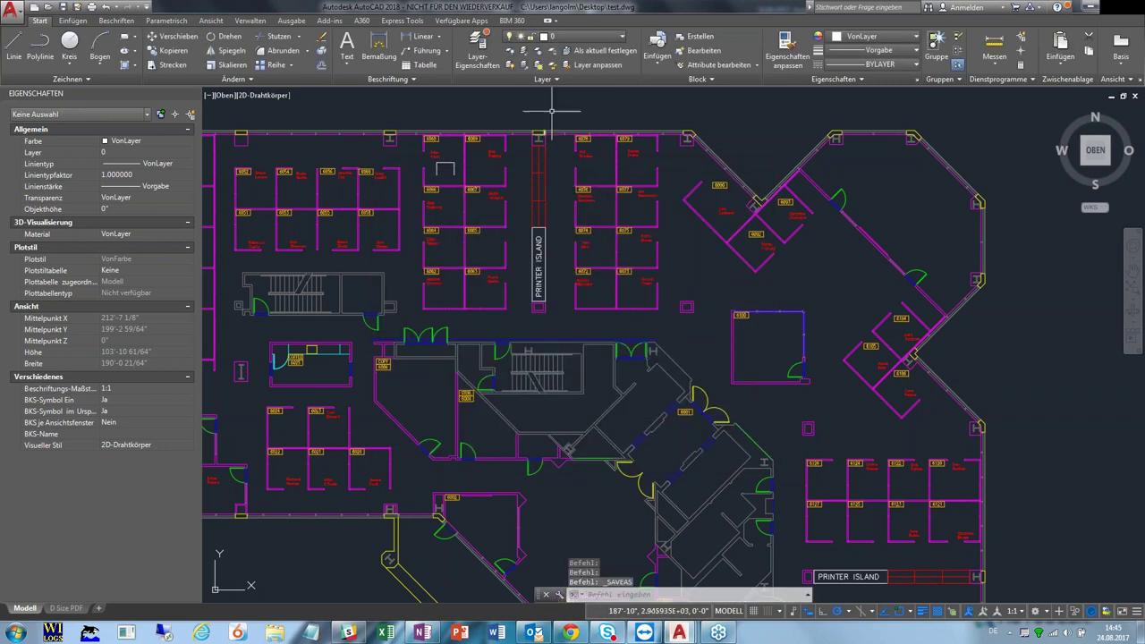
Open Floor Plan Layers 2.dwg from W:\AutoCAD Webinare\August
left_click(50, 8)
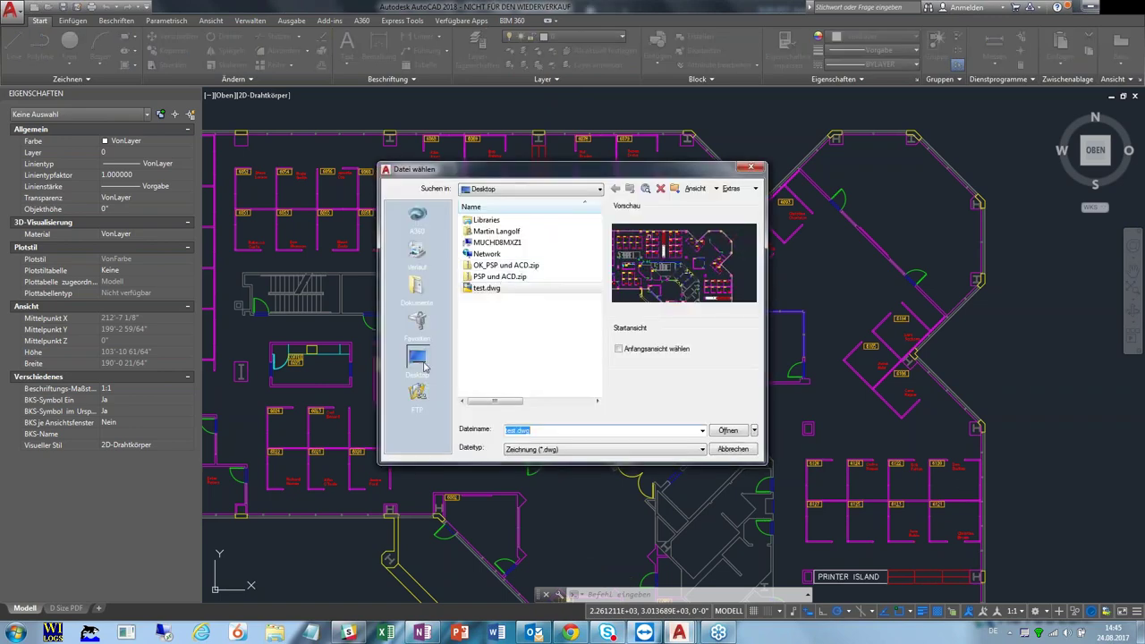
left_click(423, 328)
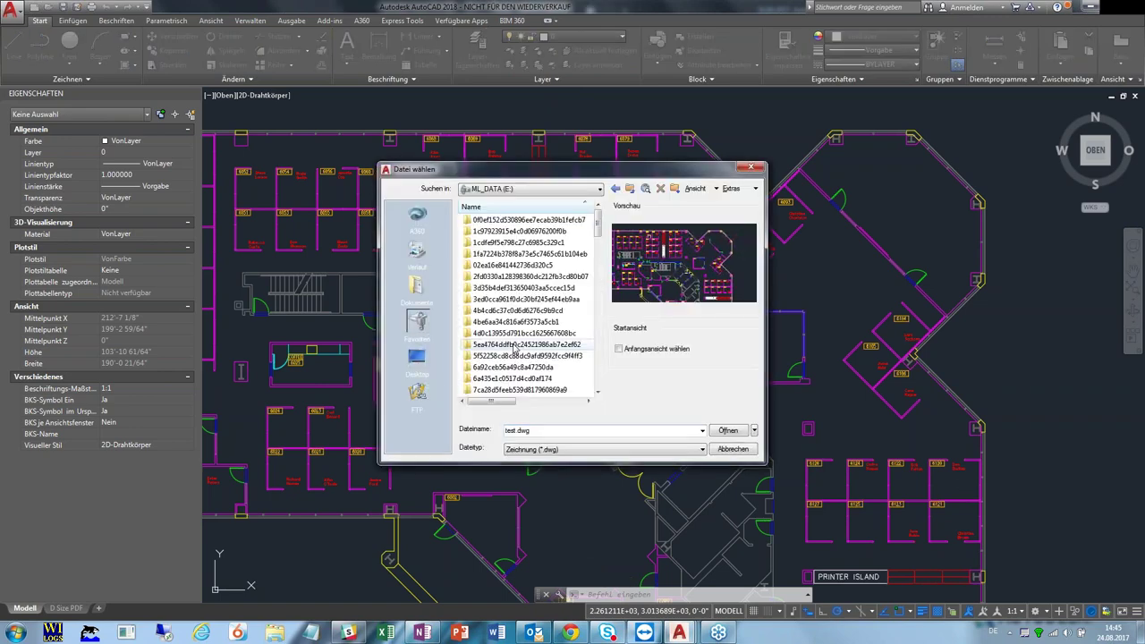
left_click(553, 191)
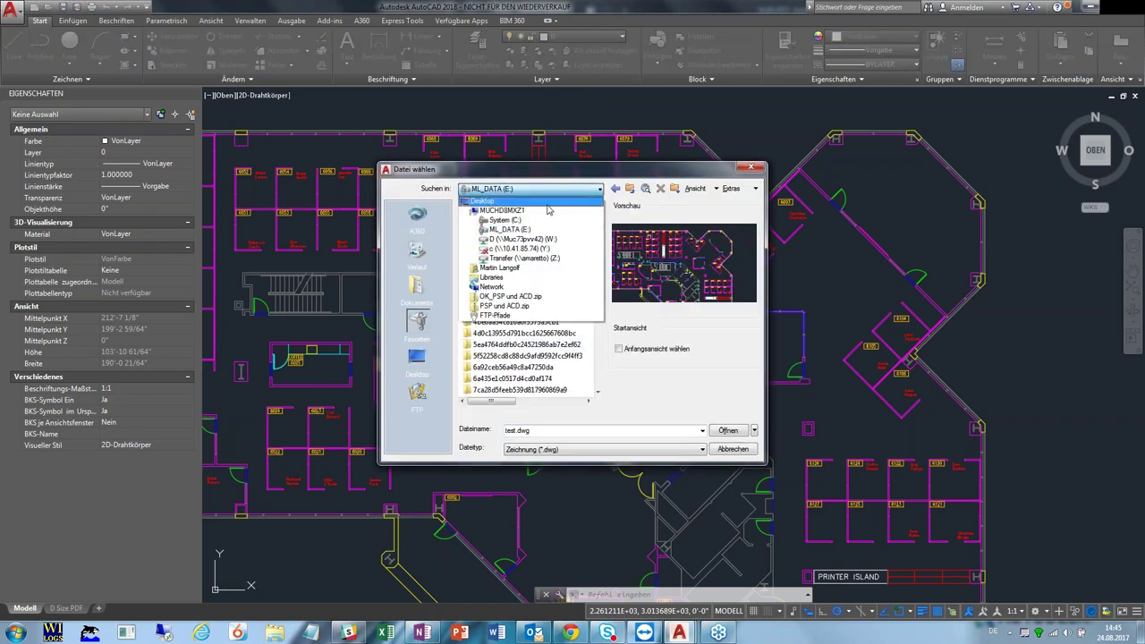
left_click(522, 239)
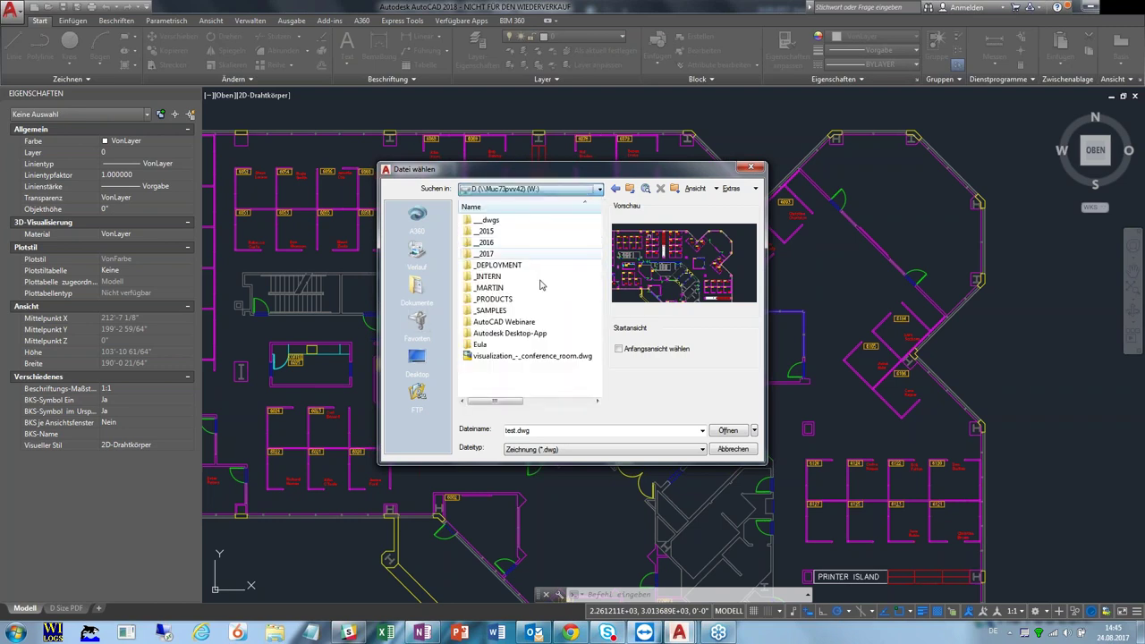
double_click(492, 326)
double_click(488, 237)
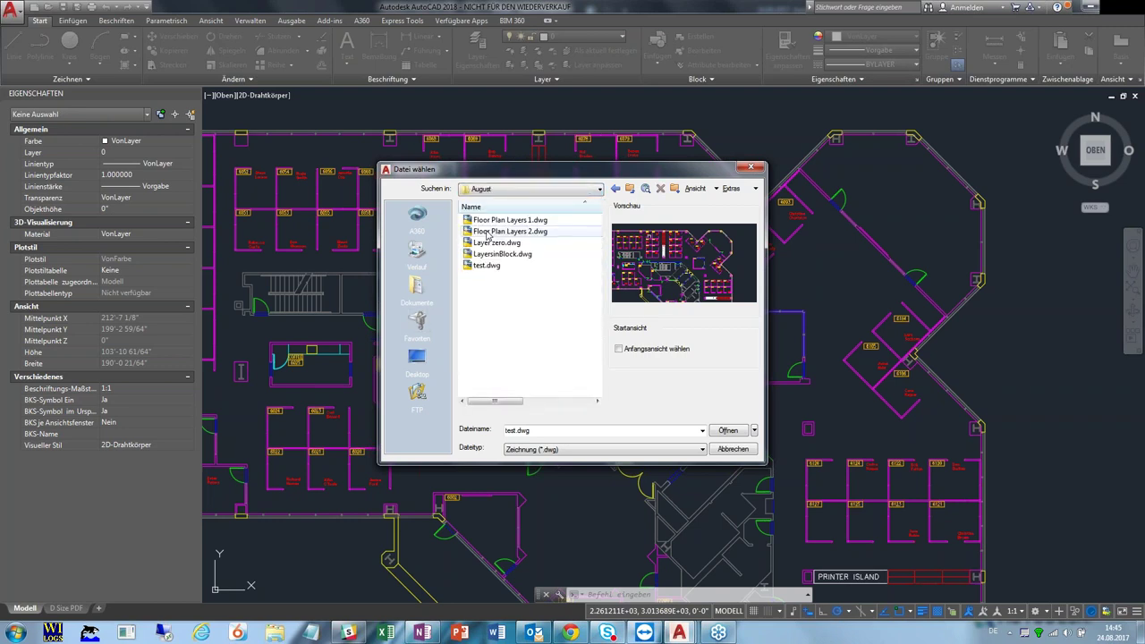
left_click(505, 230)
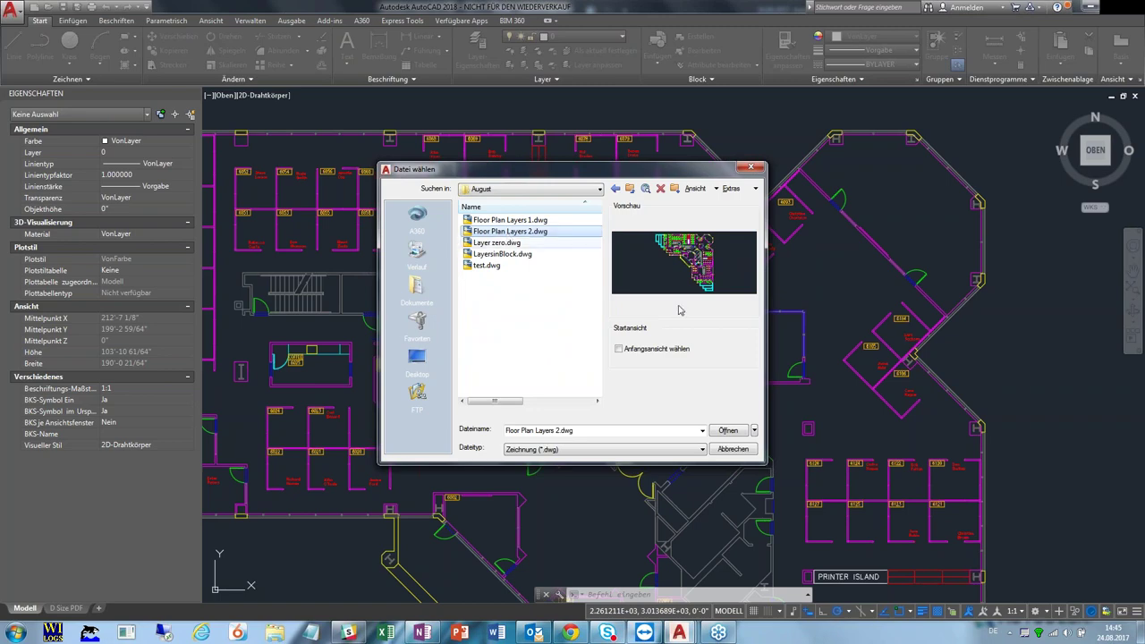
left_click(727, 431)
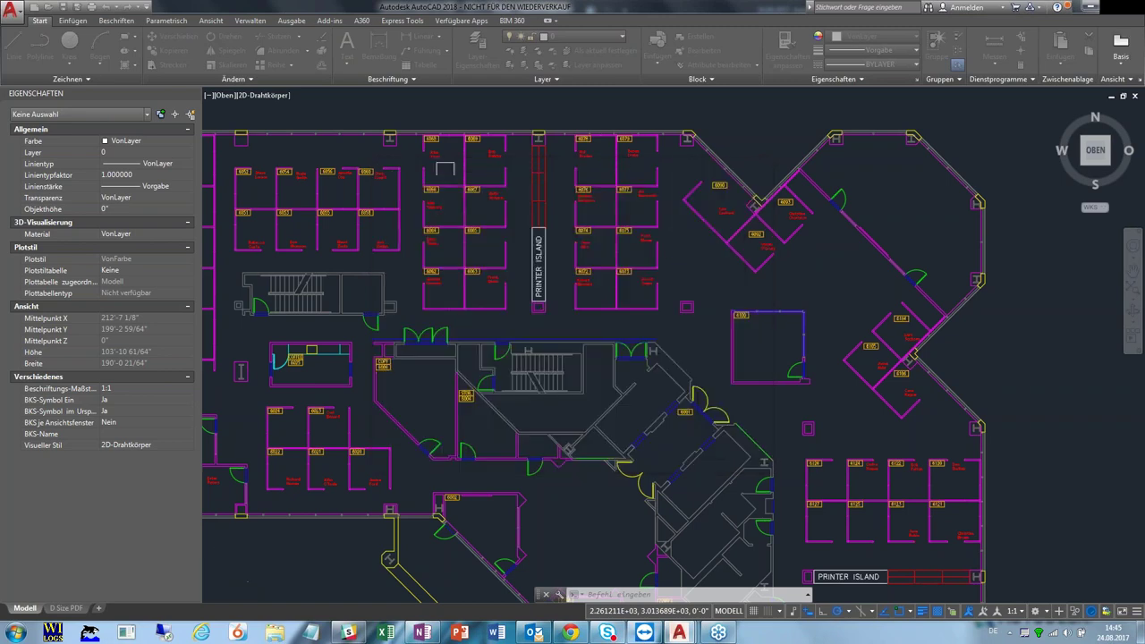
Check its saved layer states list, then bring test.dwg back to the front
left_click(544, 79)
left_click(537, 95)
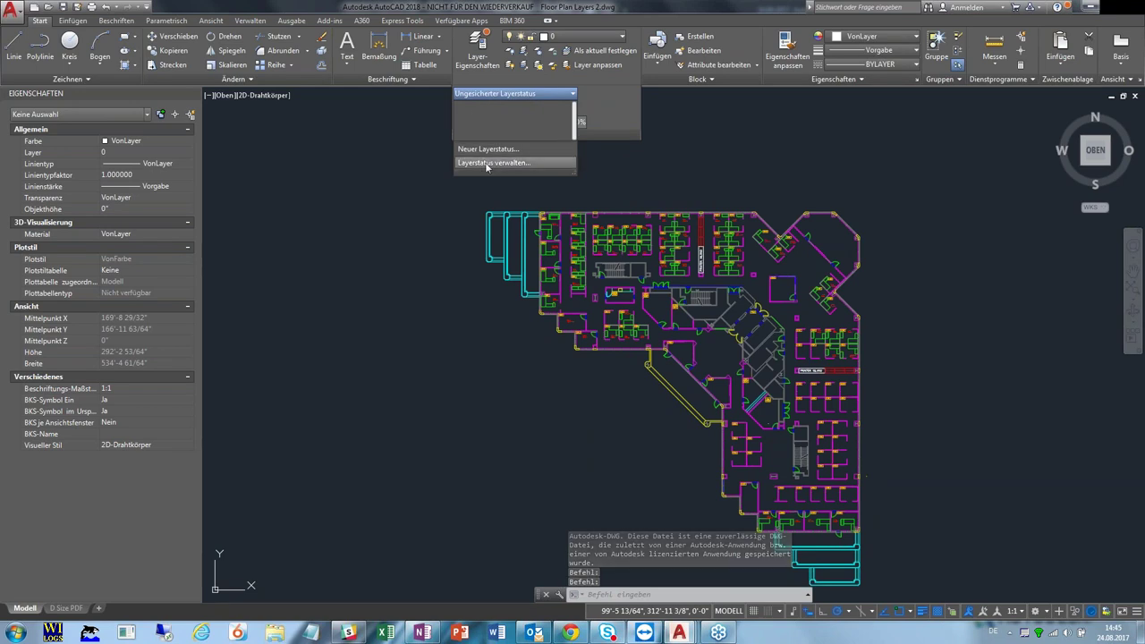
left_click(456, 178)
left_click(310, 280)
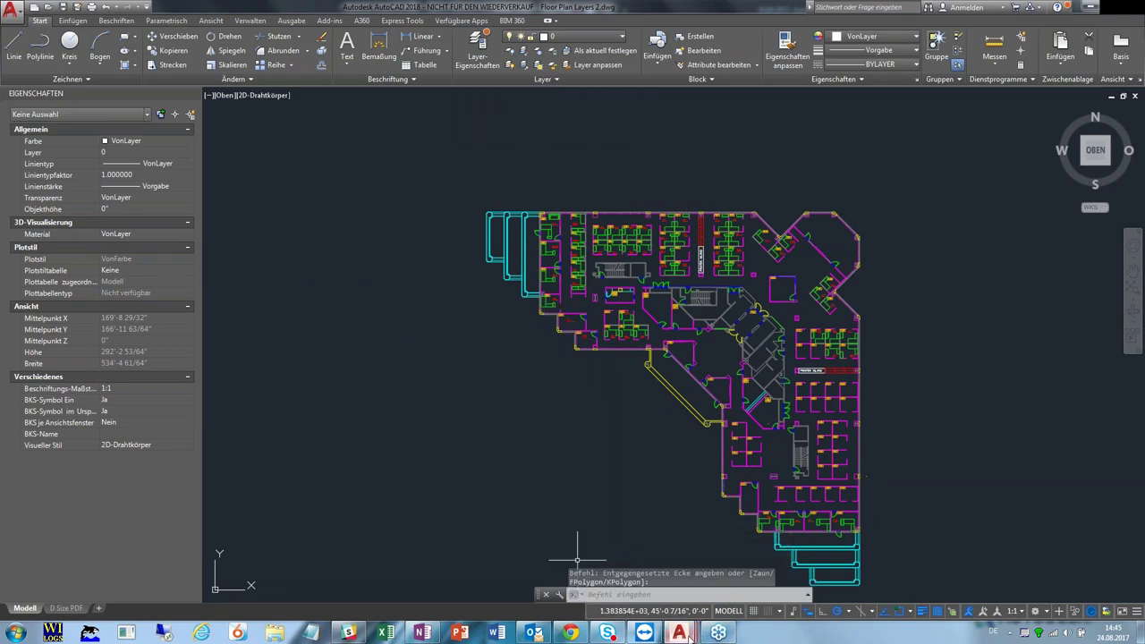
left_click(743, 564)
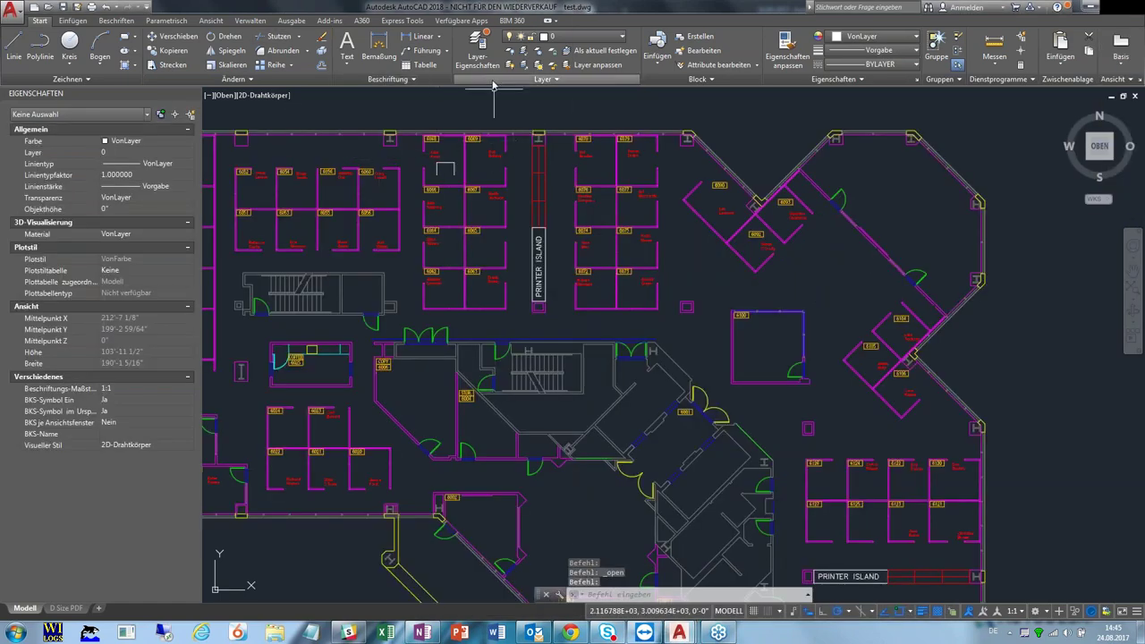
Export Moebel_AUS to the Desktop as Moebel_AUS.las, restore it, and close the manager
left_click(541, 79)
left_click(534, 99)
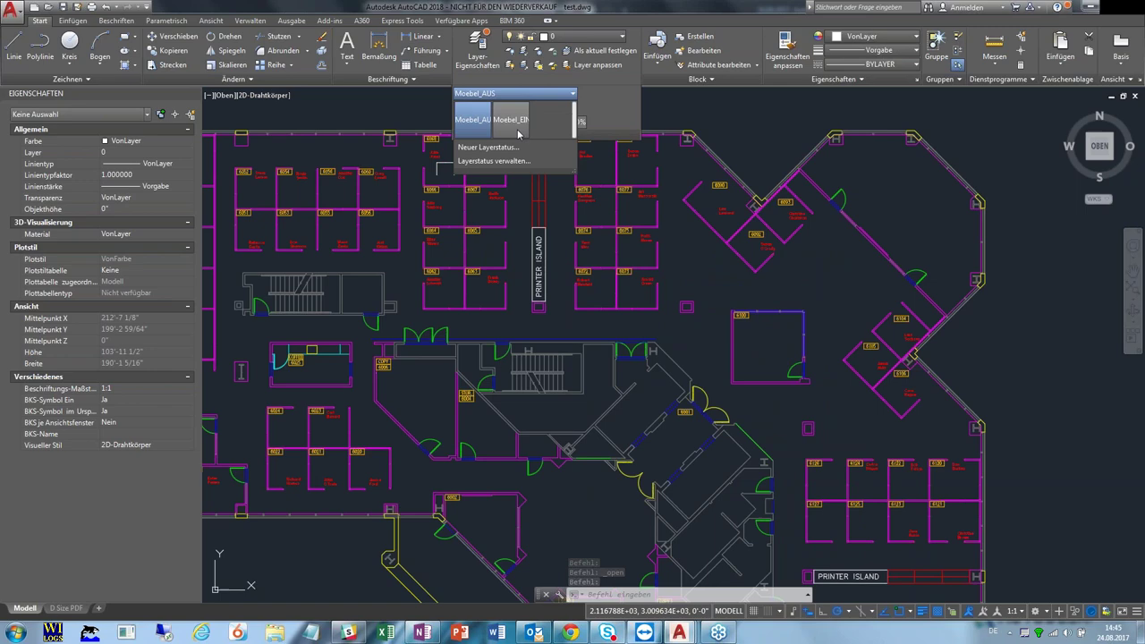
left_click(503, 169)
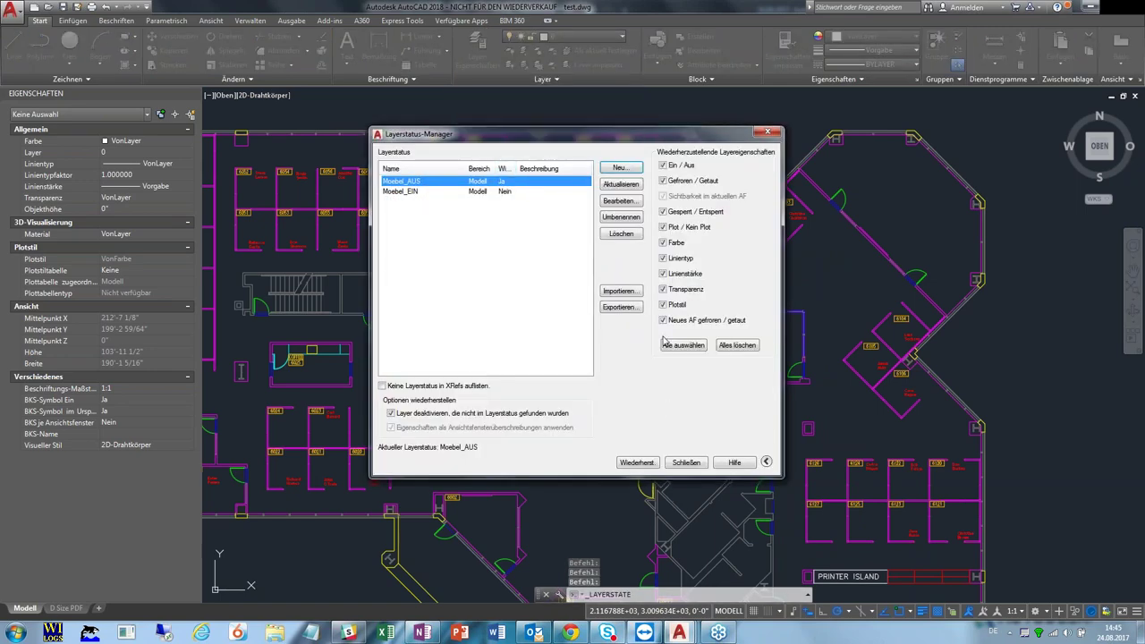
left_click(618, 307)
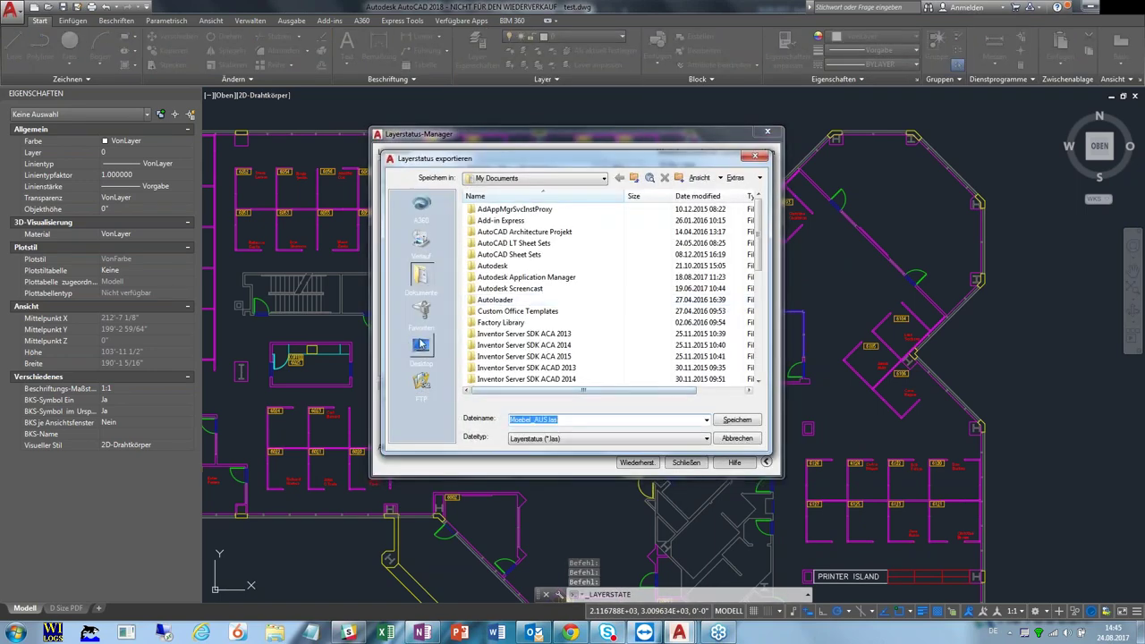
left_click(422, 344)
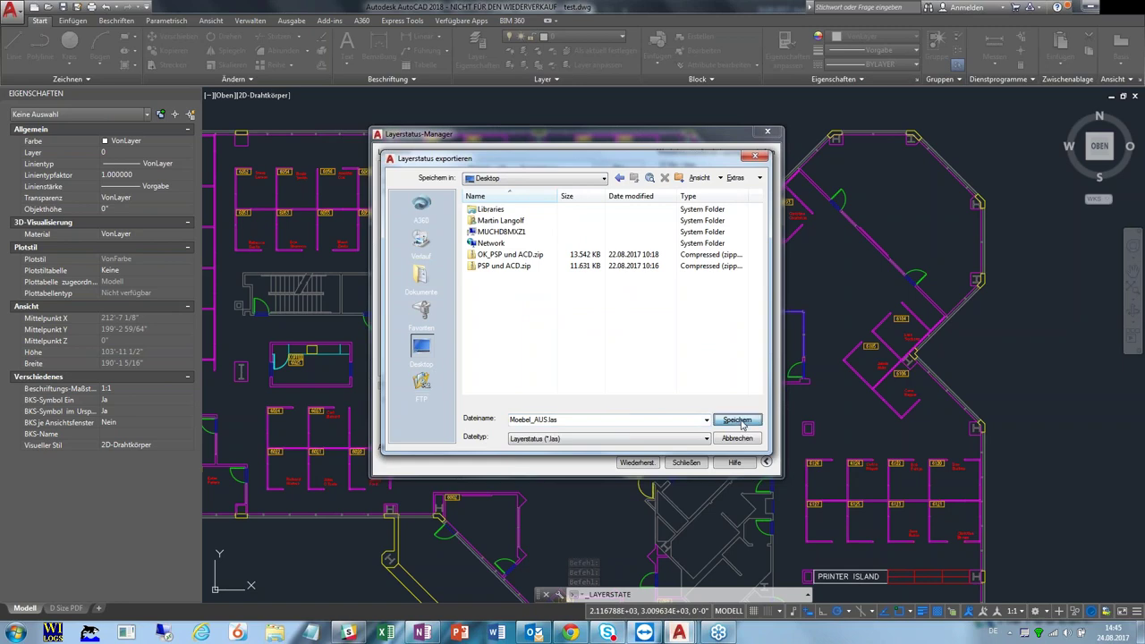
left_click(739, 422)
left_click(637, 463)
left_click(686, 463)
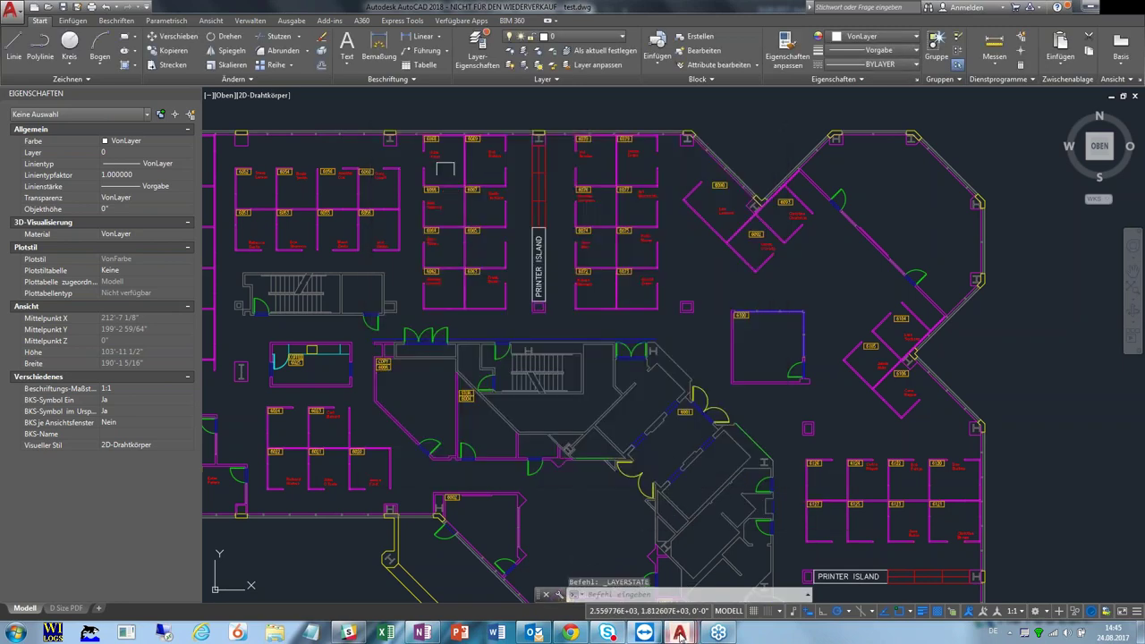
Open the layer state manager in the Floor Plan Layers 2 drawing
left_click(868, 577)
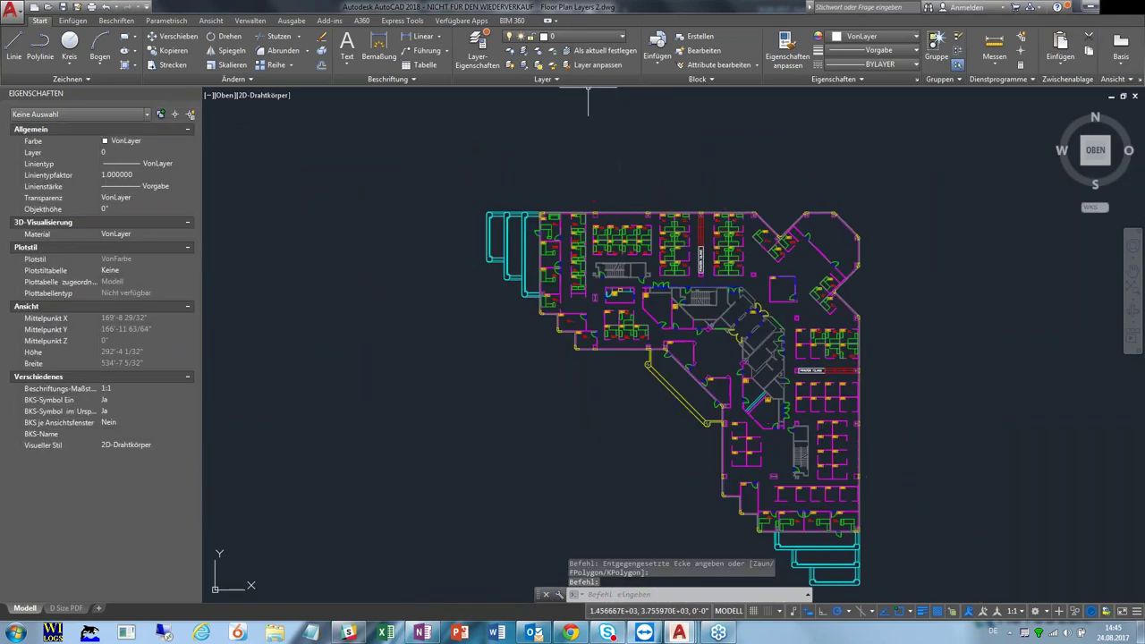
left_click(560, 80)
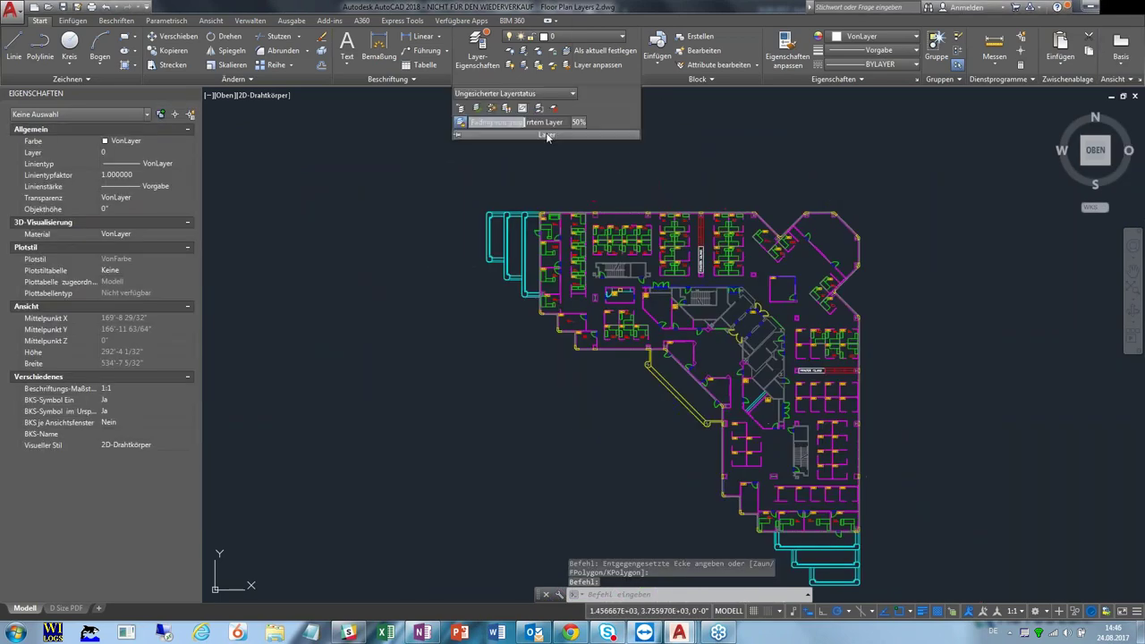
left_click(528, 93)
left_click(508, 164)
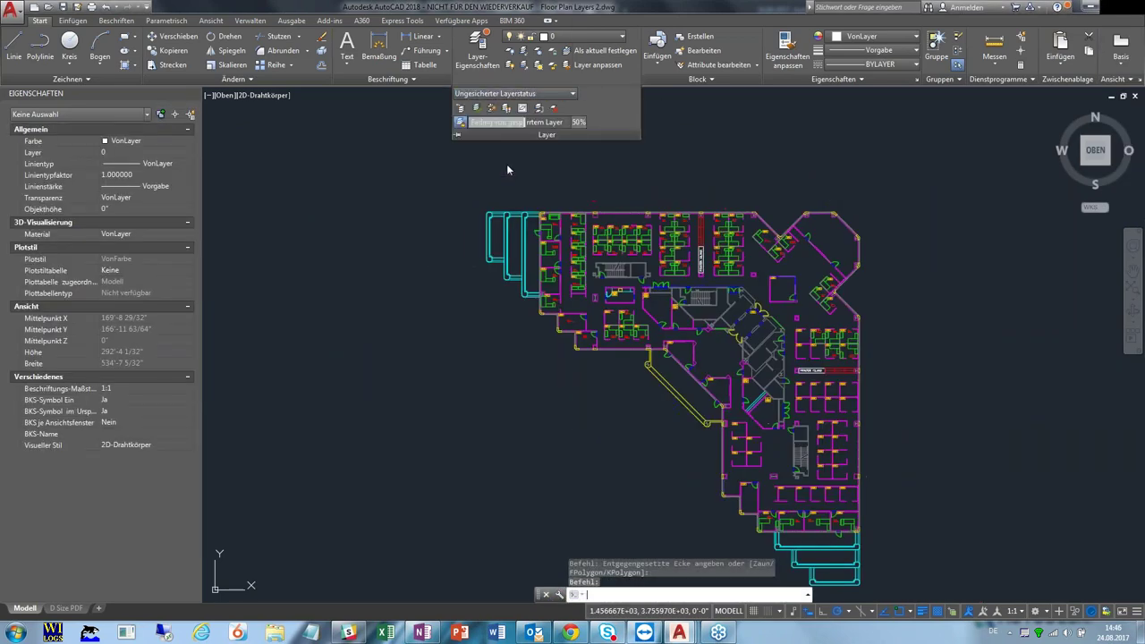
Import Moebel_AUS.las from the Desktop and select the Moebel_AUS state in the list
left_click(627, 292)
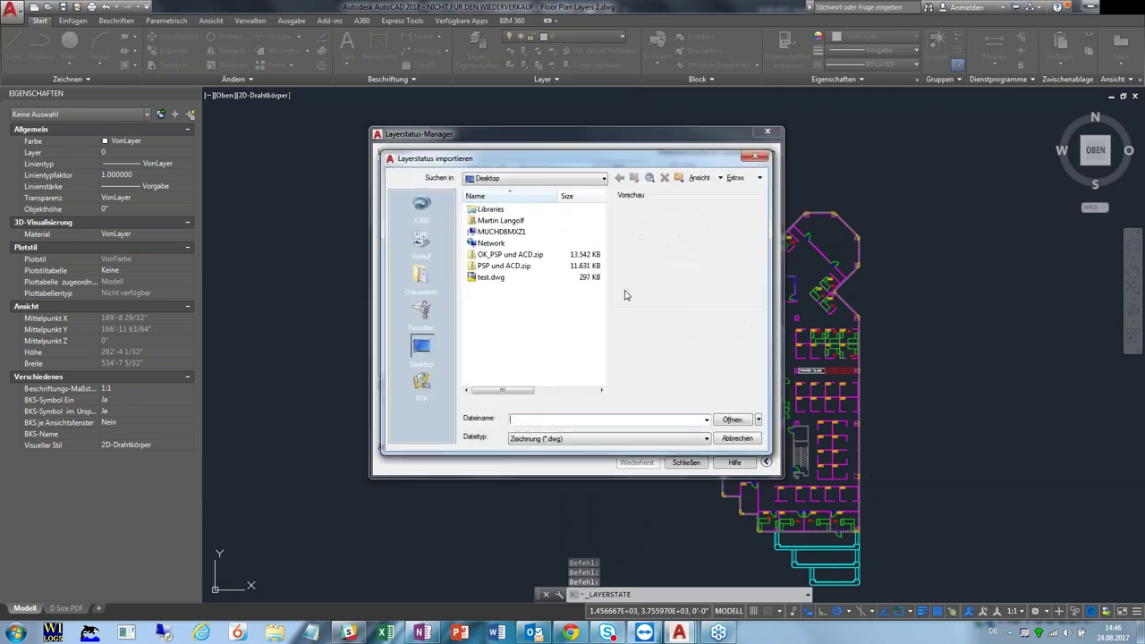
left_click(549, 439)
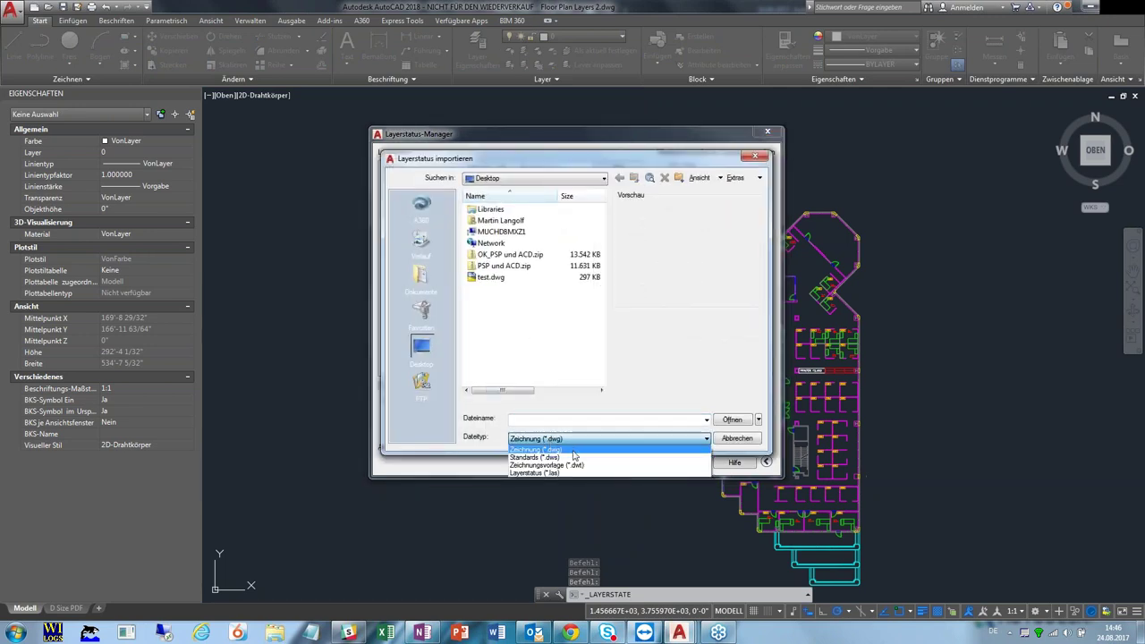
left_click(560, 473)
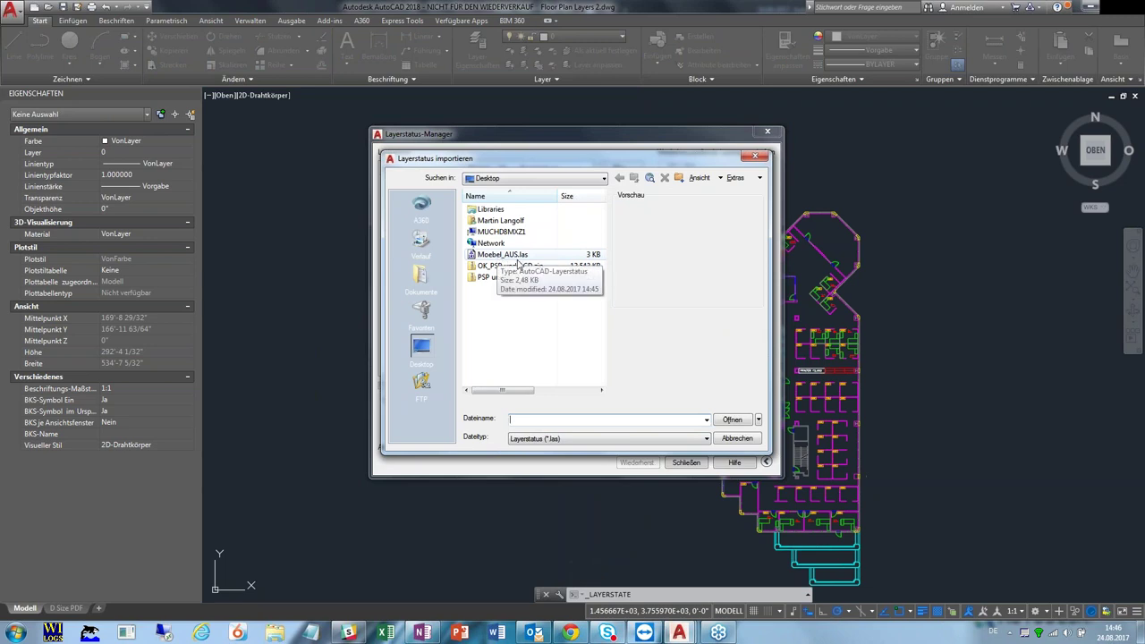
left_click(544, 440)
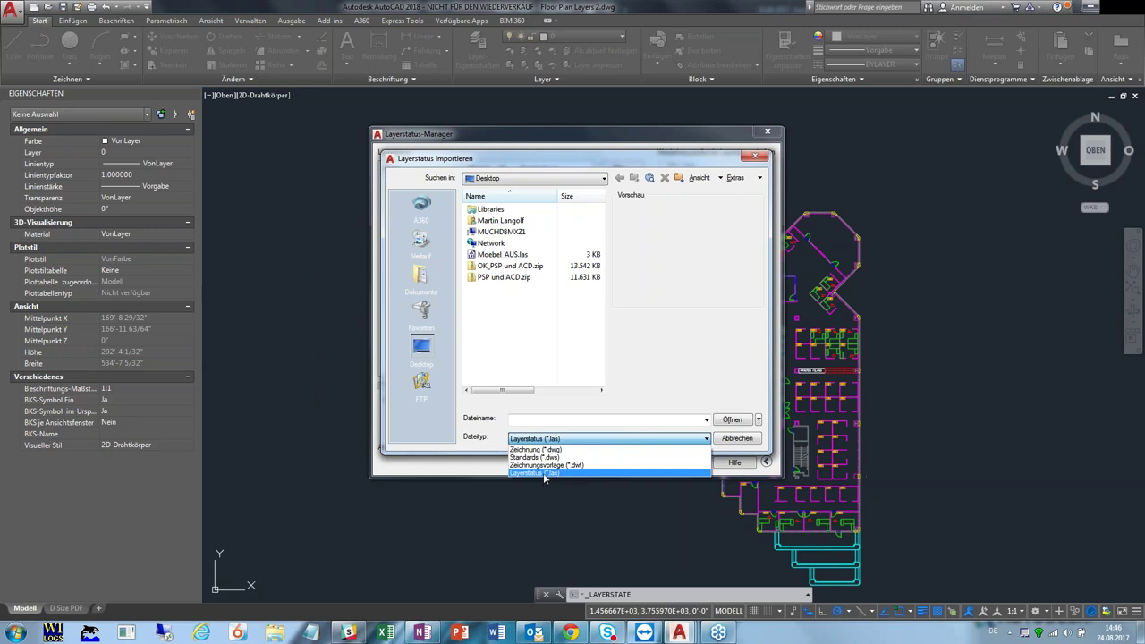
left_click(544, 474)
left_click(497, 256)
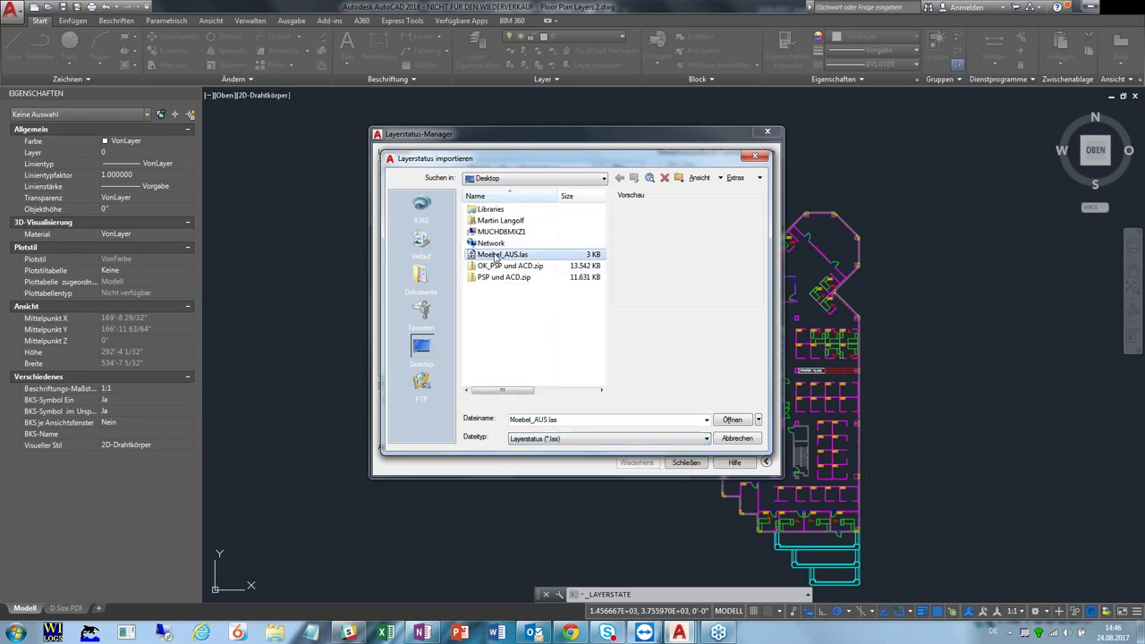
left_click(743, 420)
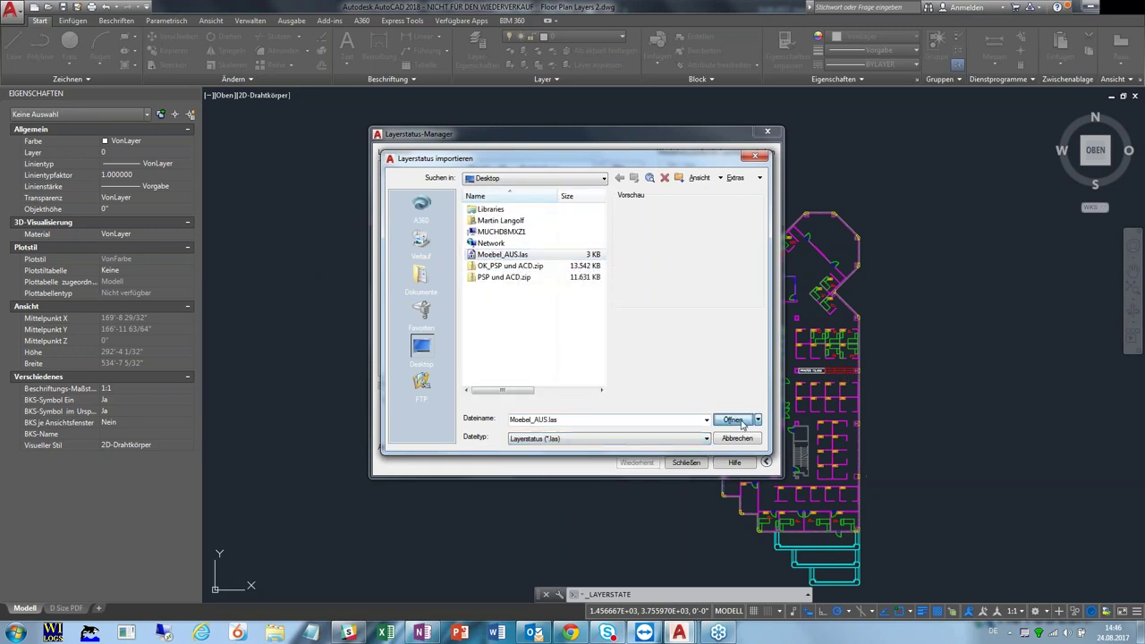
left_click(414, 184)
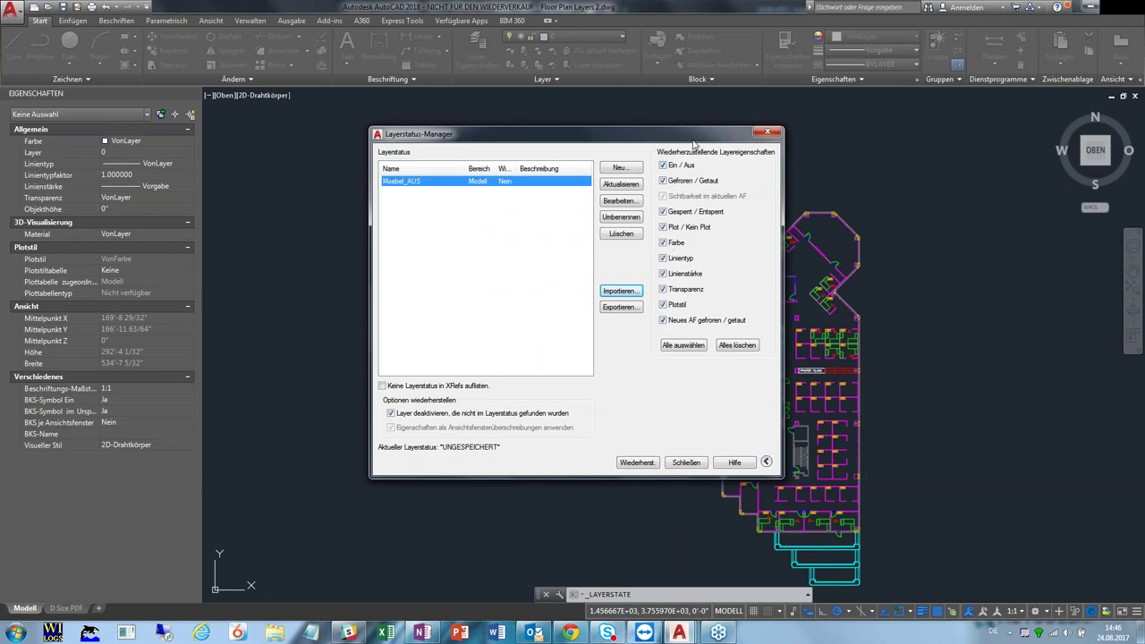
Restore Moebel_AUS to show the cyan furniture, then list all 31 layers in Layer Properties
left_click_drag(651, 141, 489, 193)
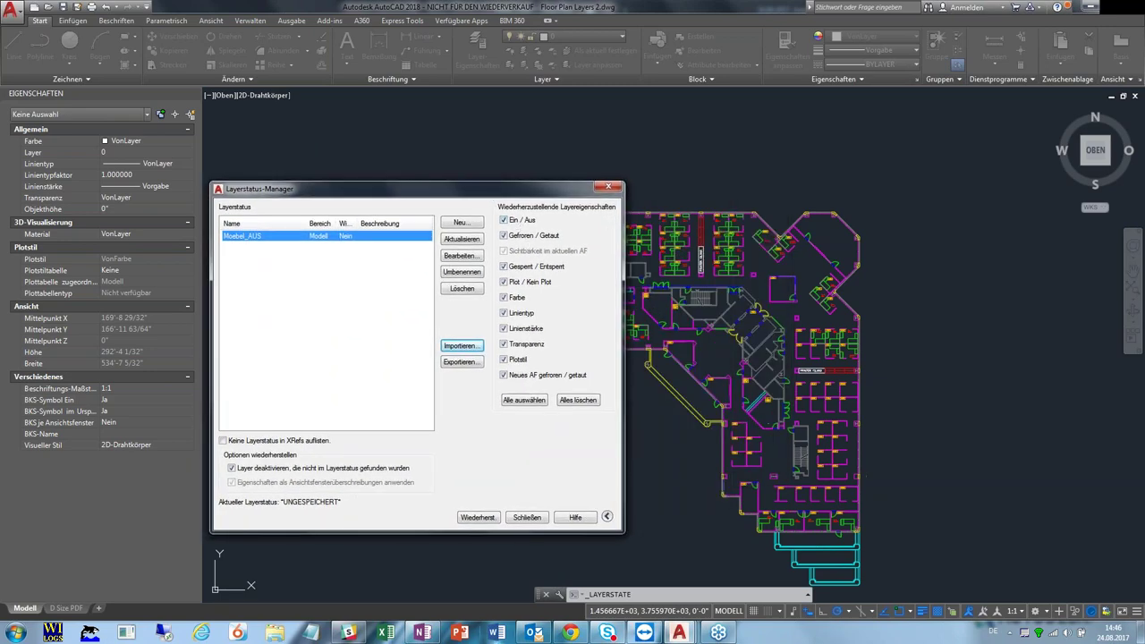
left_click(478, 518)
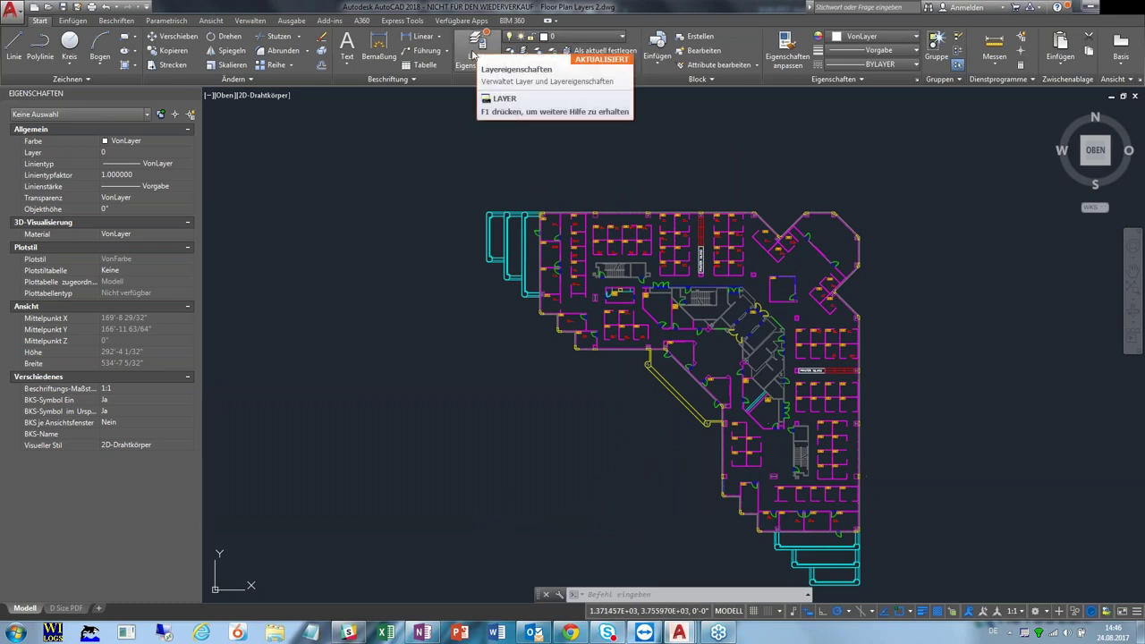
left_click(481, 43)
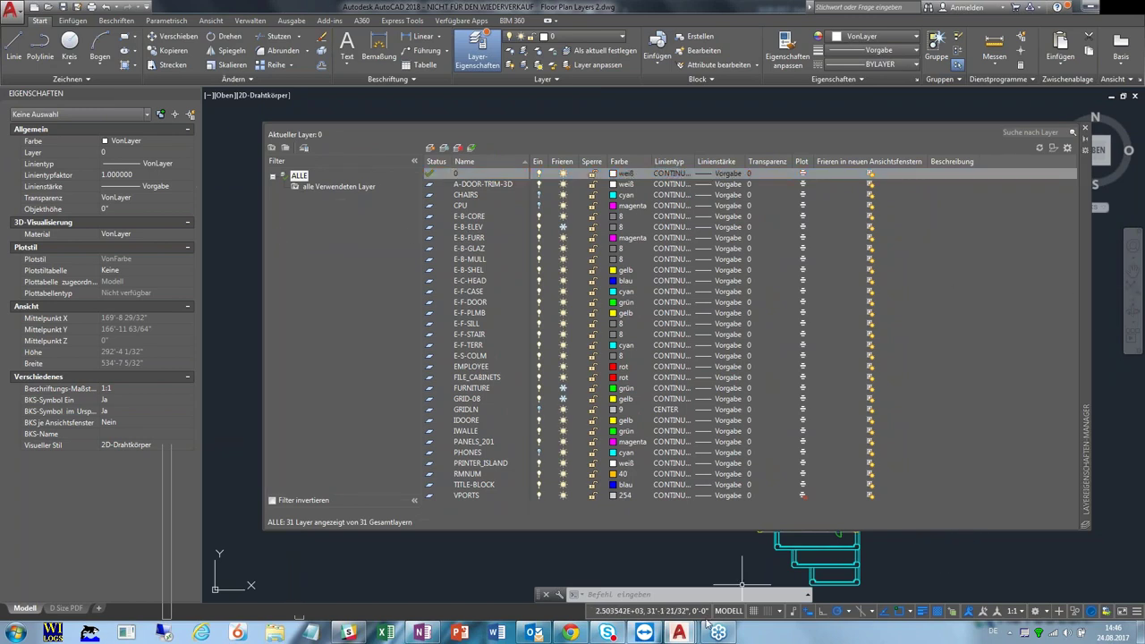
mouse_move(679, 632)
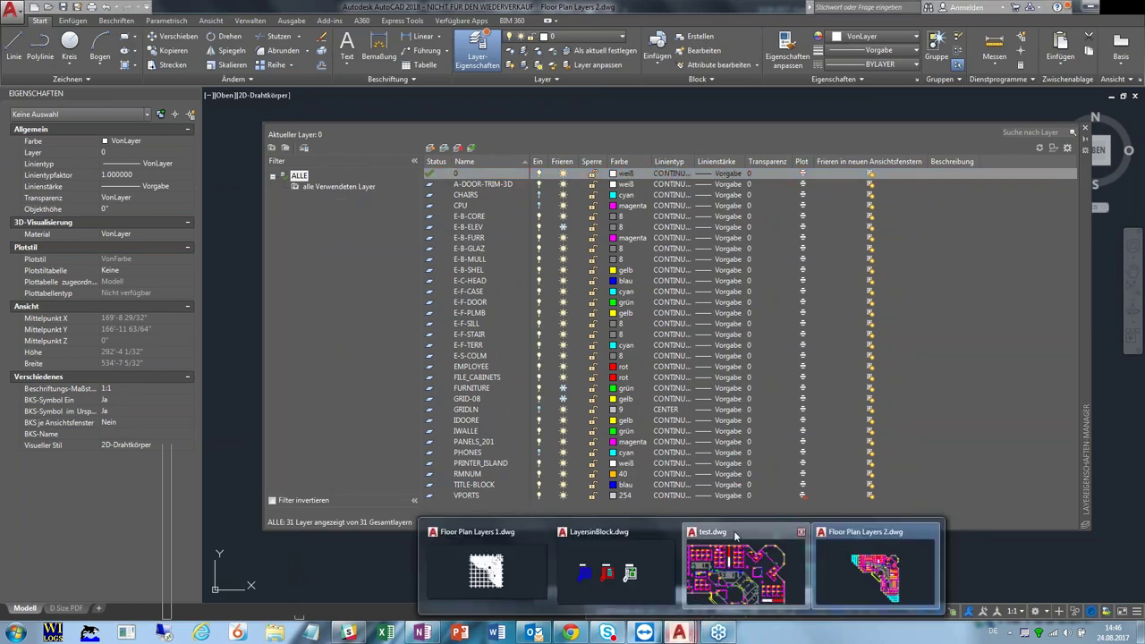
Bring test.dwg forward and open its layer state manager, showing Moebel_AUS and Moebel_EIN
left_click(736, 568)
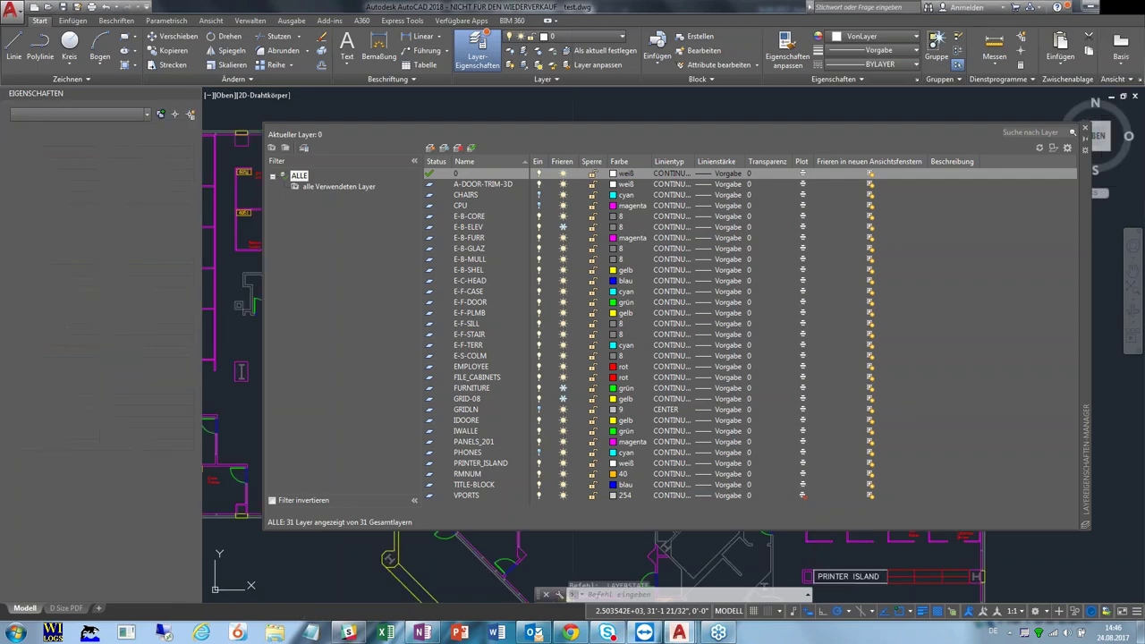
left_click(543, 79)
left_click(526, 94)
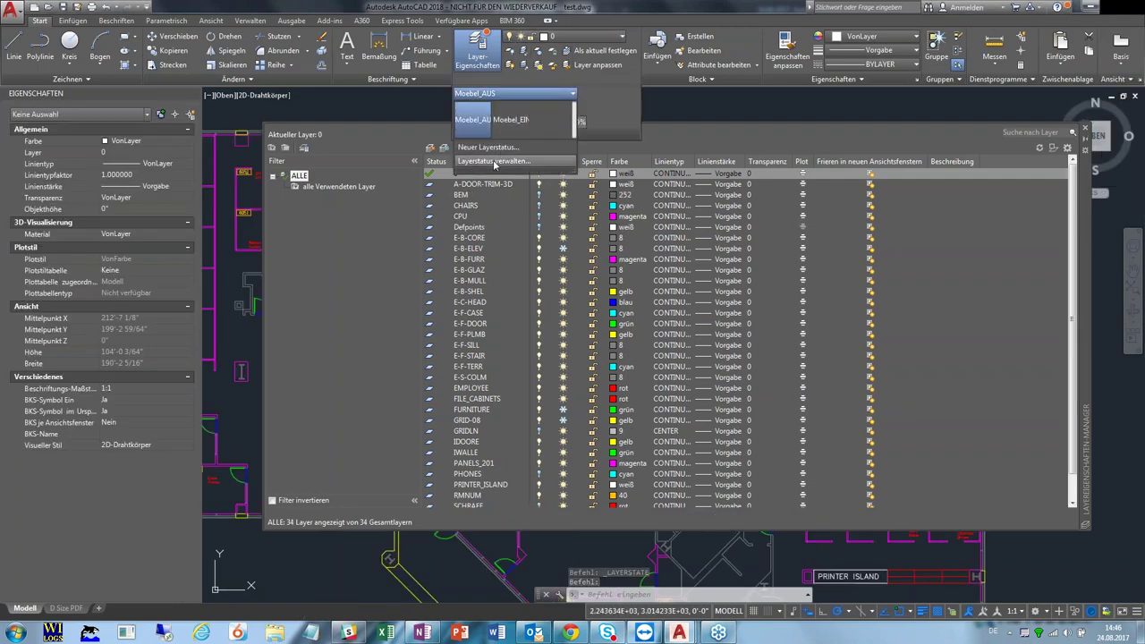
left_click(506, 163)
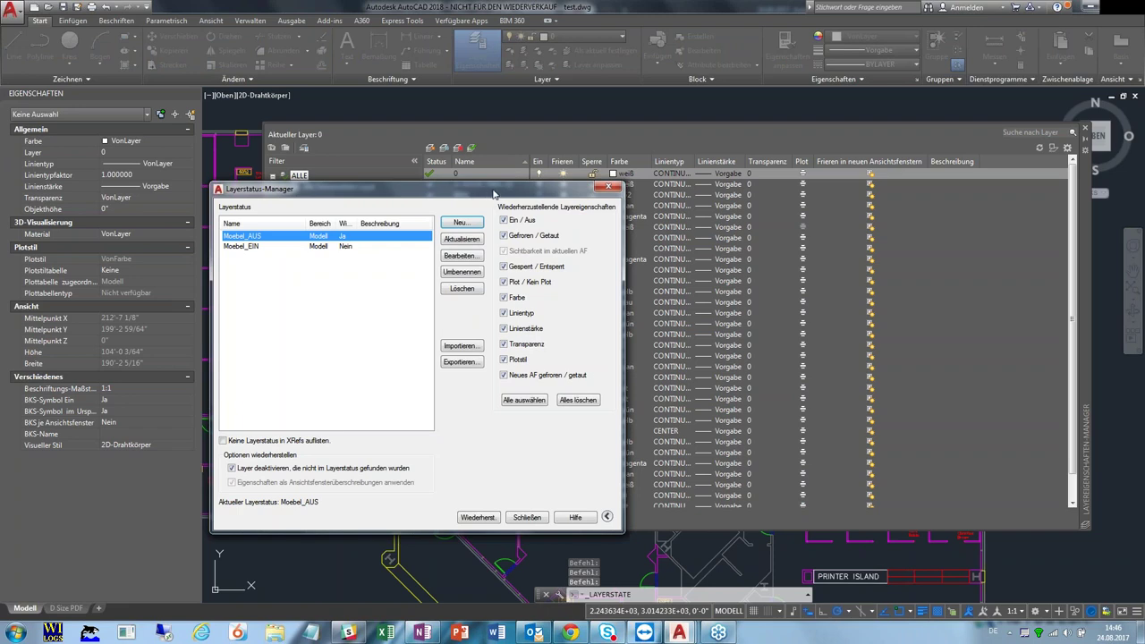
left_click_drag(493, 192, 672, 147)
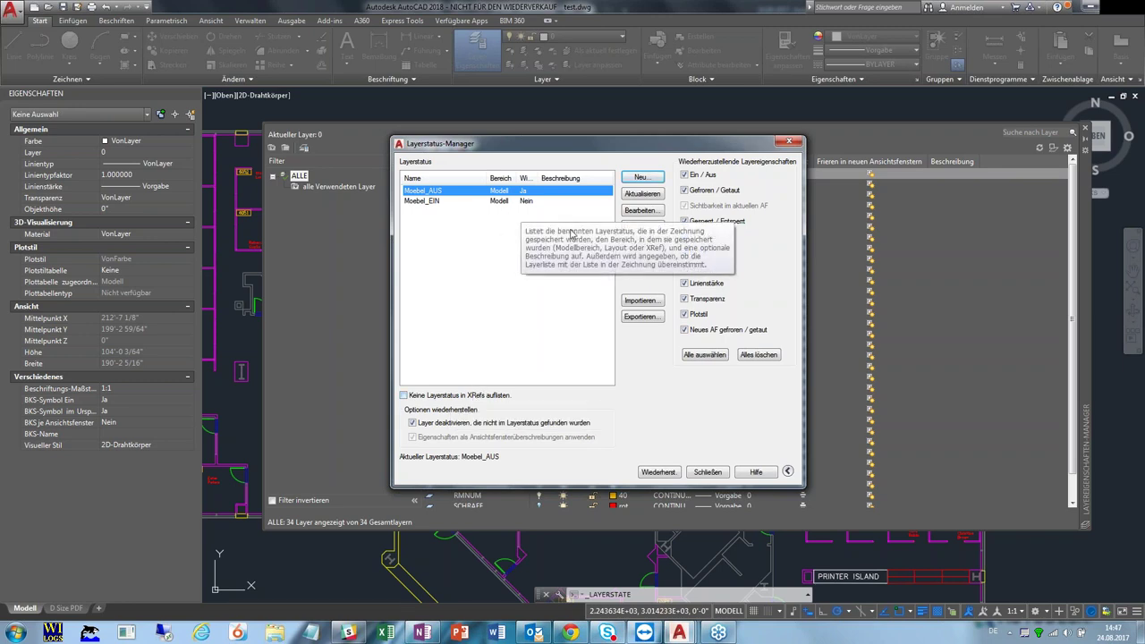
Open Moebel_AUS for editing and enlarge the dialog to show every layer
left_click(641, 210)
left_click_drag(750, 431, 1038, 592)
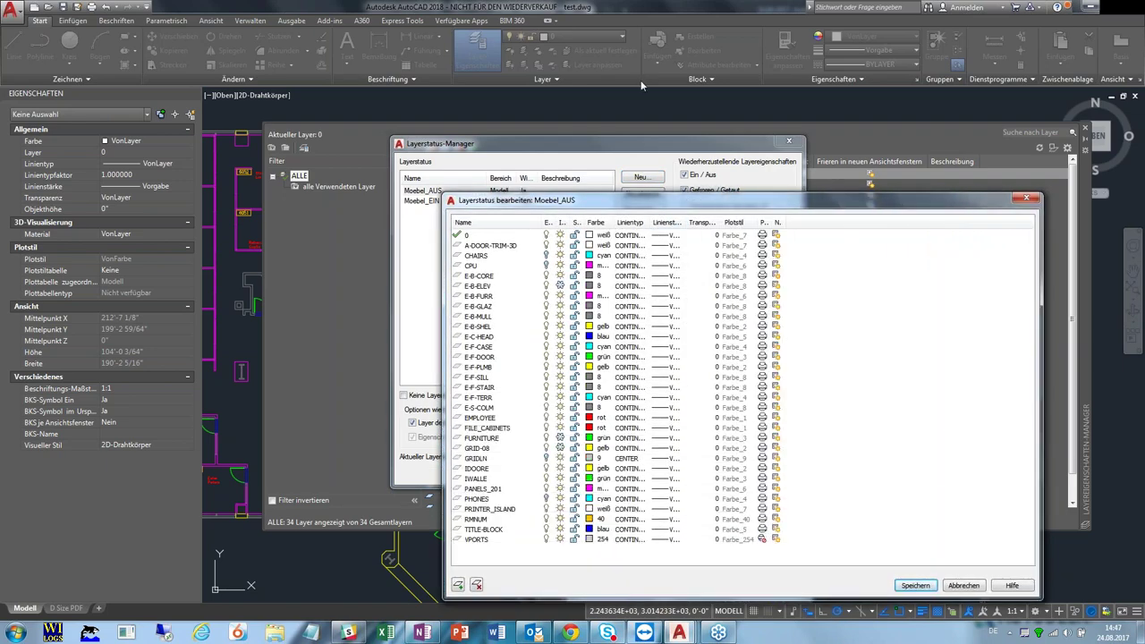
left_click_drag(687, 202, 566, 120)
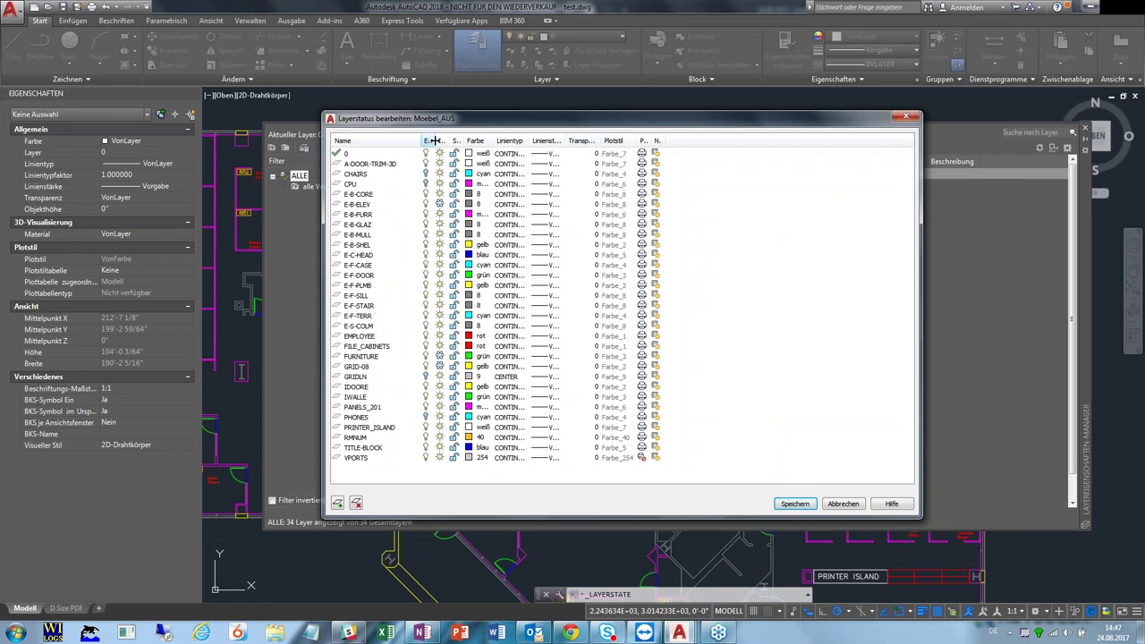
left_click_drag(432, 143, 453, 143)
Toggle CHAIRS, CPU, GRIDLN, PHONES and E-B-ELEV, and thaw FURNITURE and GRID-08
left_click(426, 174)
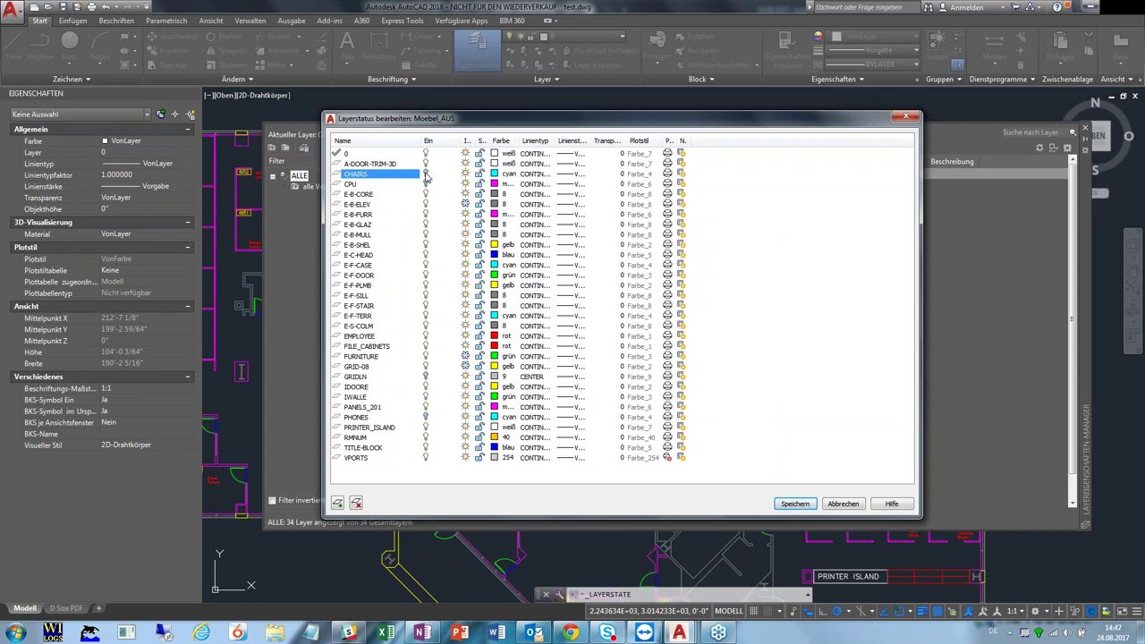
left_click(427, 184)
left_click(426, 377)
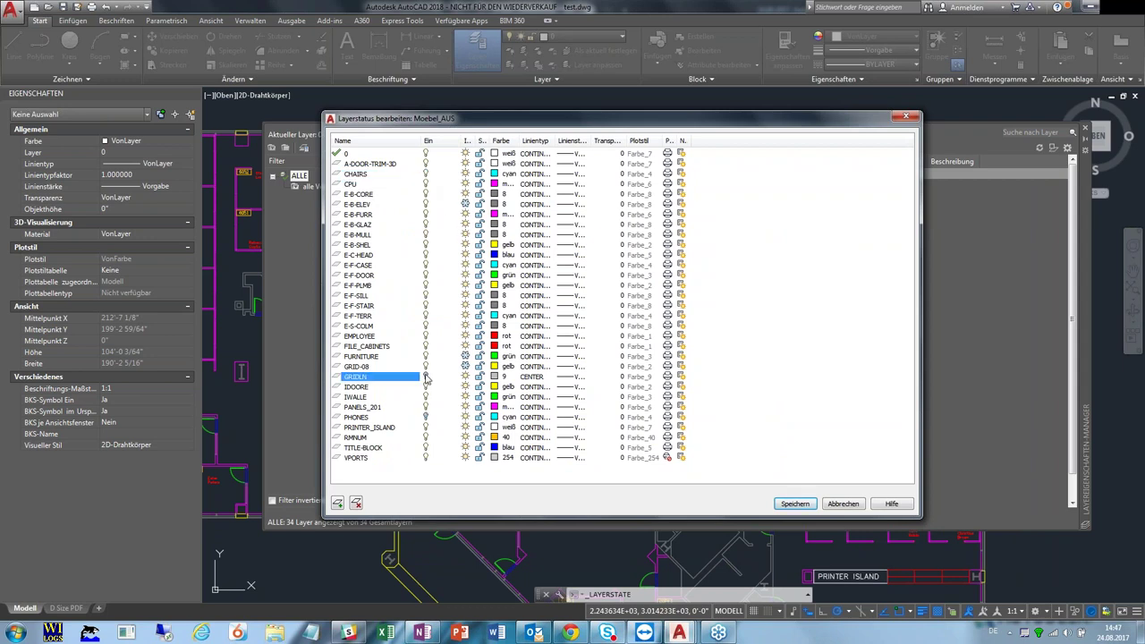
left_click(429, 417)
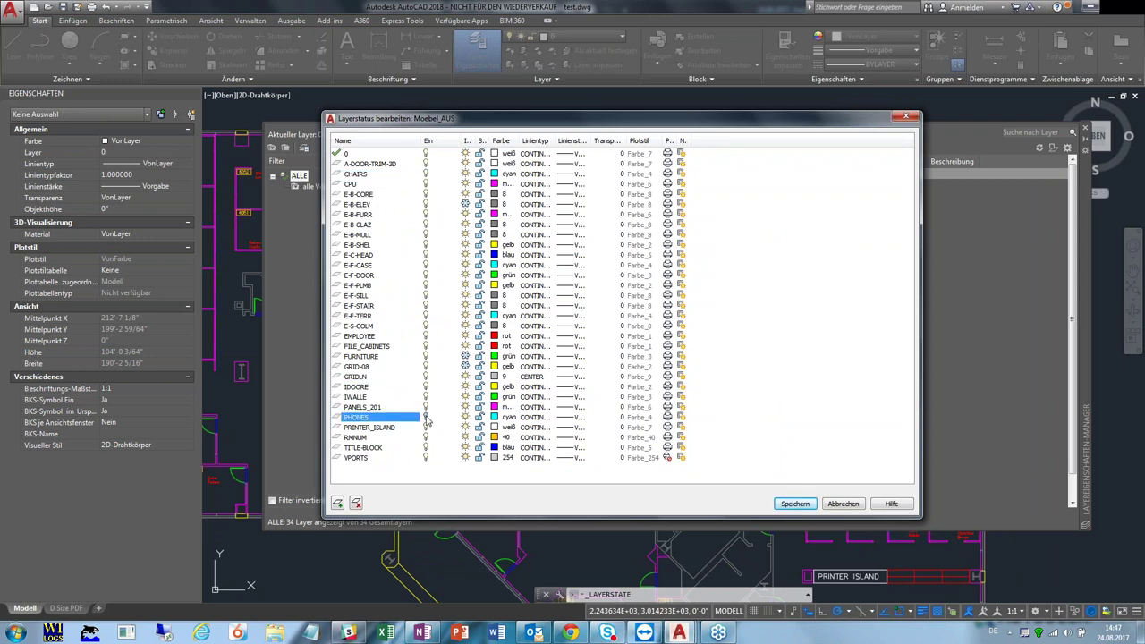
left_click(464, 357)
left_click(464, 367)
left_click(465, 204)
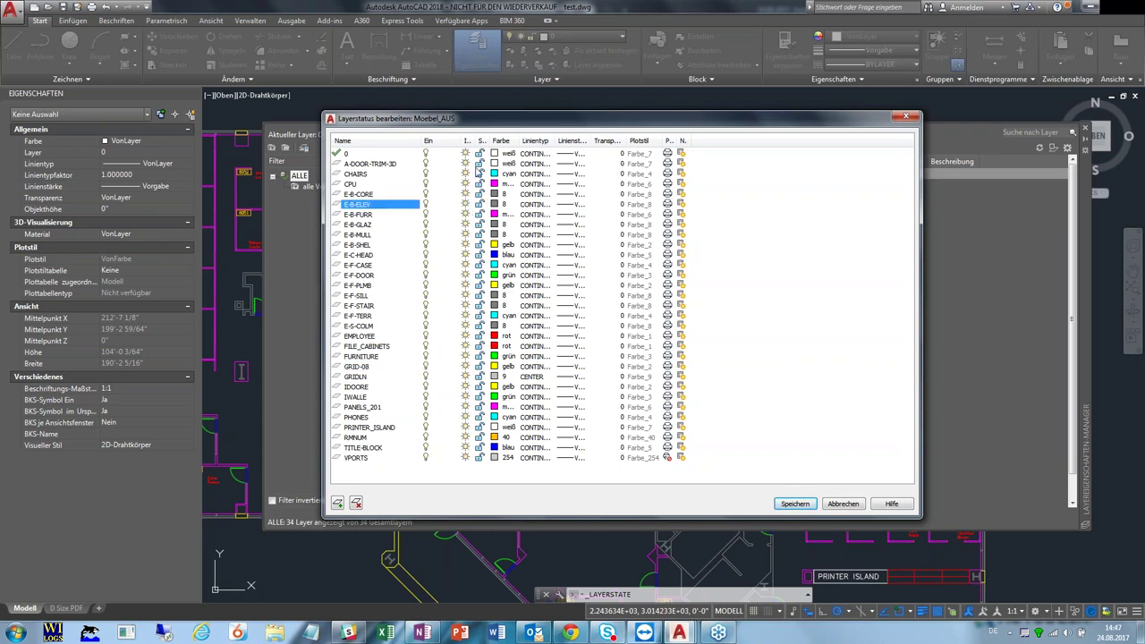
Lock A-DOOR-TRIM-3D, CHAIRS, CPU and the E-B and E-C layers through E-F-CASE
left_click(478, 163)
left_click(480, 174)
left_click(479, 184)
left_click(480, 173)
left_click(478, 195)
left_click(479, 204)
left_click(478, 214)
left_click(479, 223)
left_click(479, 234)
left_click(479, 244)
left_click(479, 255)
left_click(479, 264)
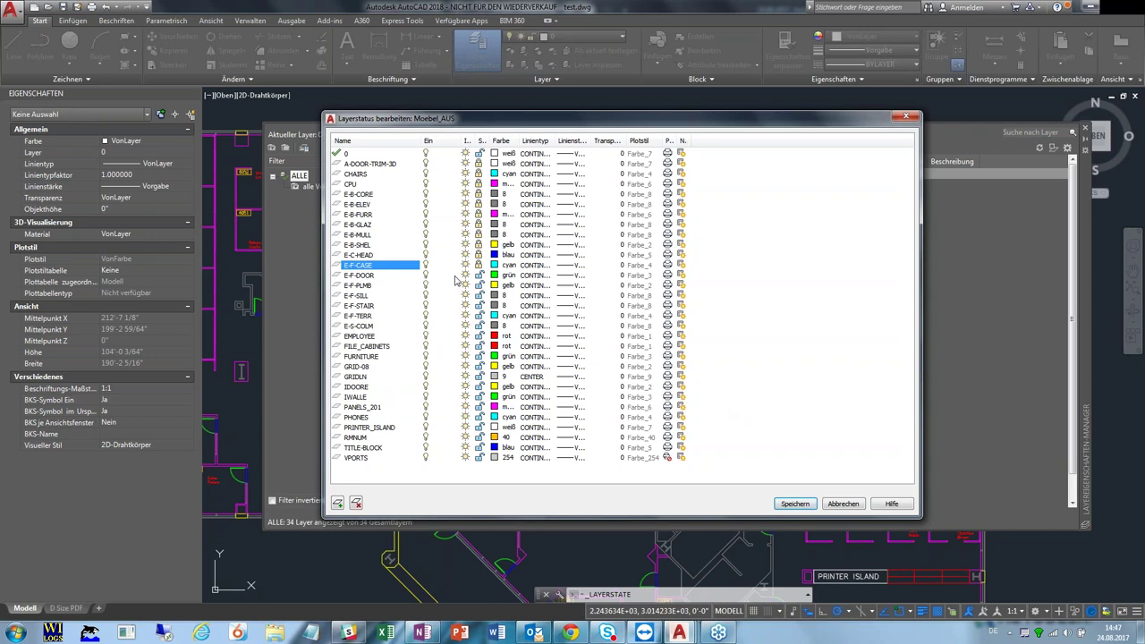
Set E-F-DOOR through E-S-COLM, EMPLOYEE and FILE_CABINETS not to plot
left_click(668, 275)
left_click(667, 284)
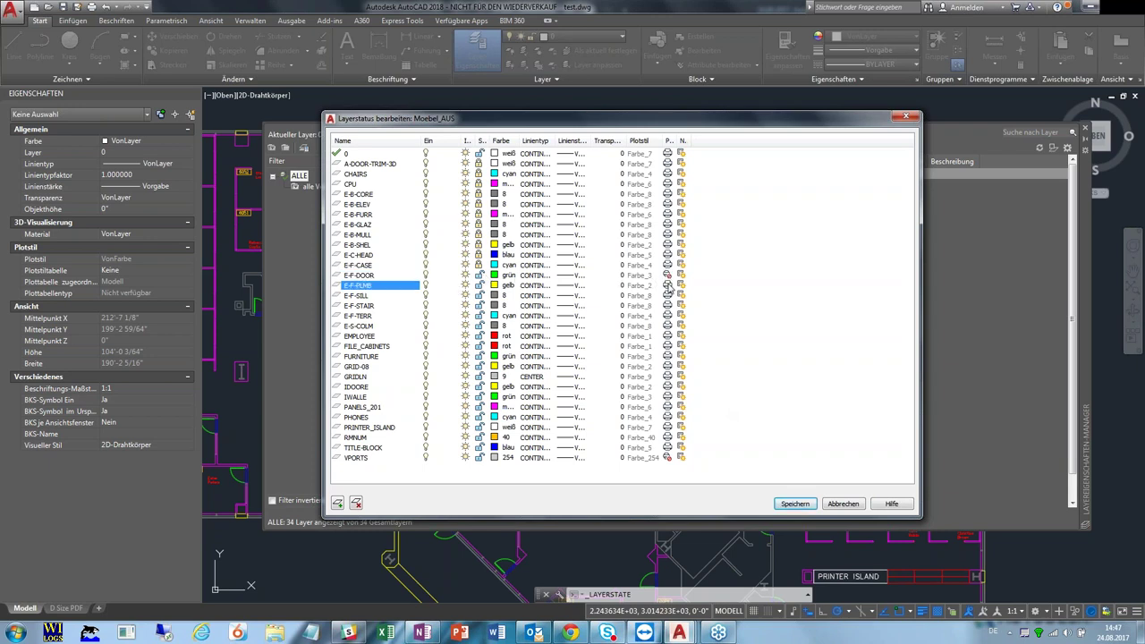
left_click(667, 295)
left_click(667, 305)
left_click(668, 316)
left_click(668, 326)
left_click(667, 335)
left_click(668, 345)
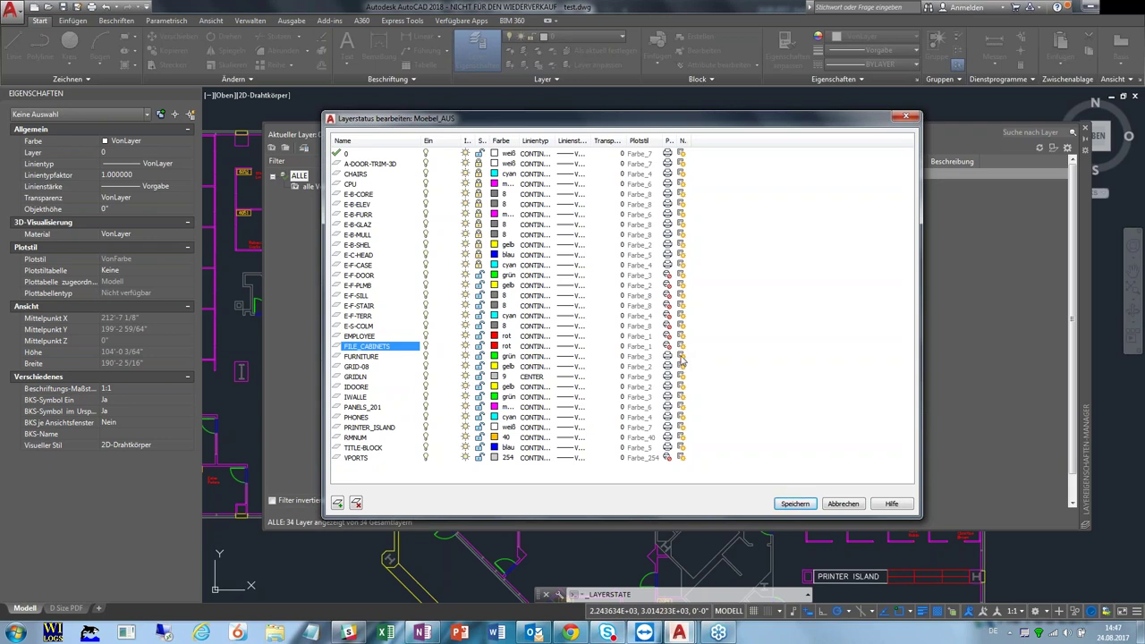
Freeze FURNITURE through PHONES in new viewports and save the edited Moebel_AUS state
left_click(681, 356)
left_click(681, 366)
left_click(681, 376)
left_click(681, 387)
left_click(681, 396)
left_click(681, 407)
left_click(681, 417)
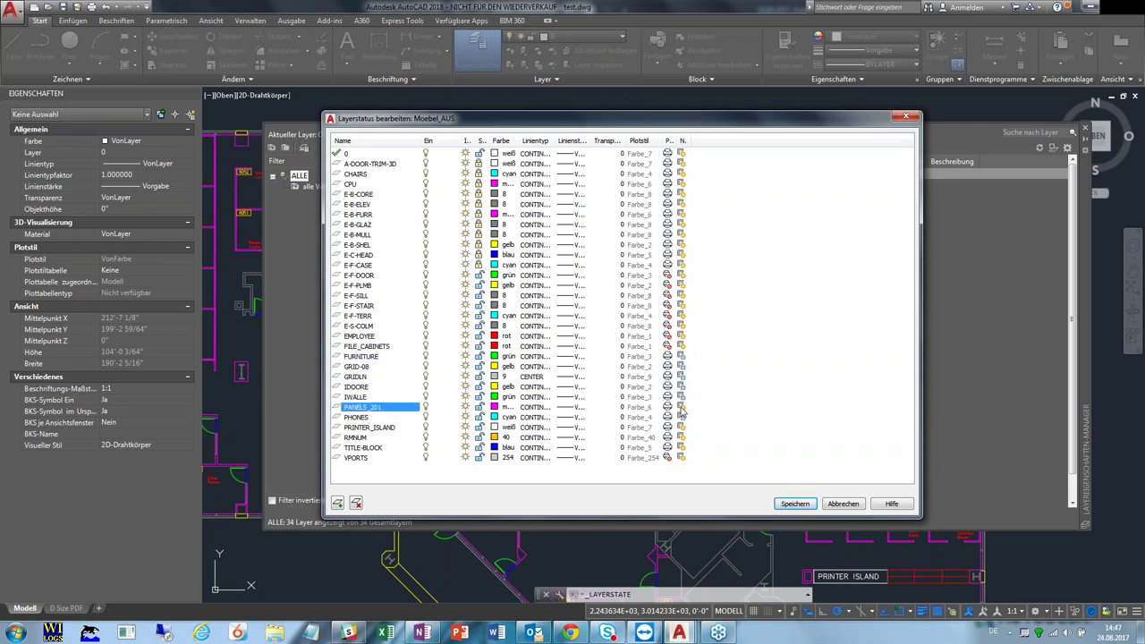
left_click(796, 503)
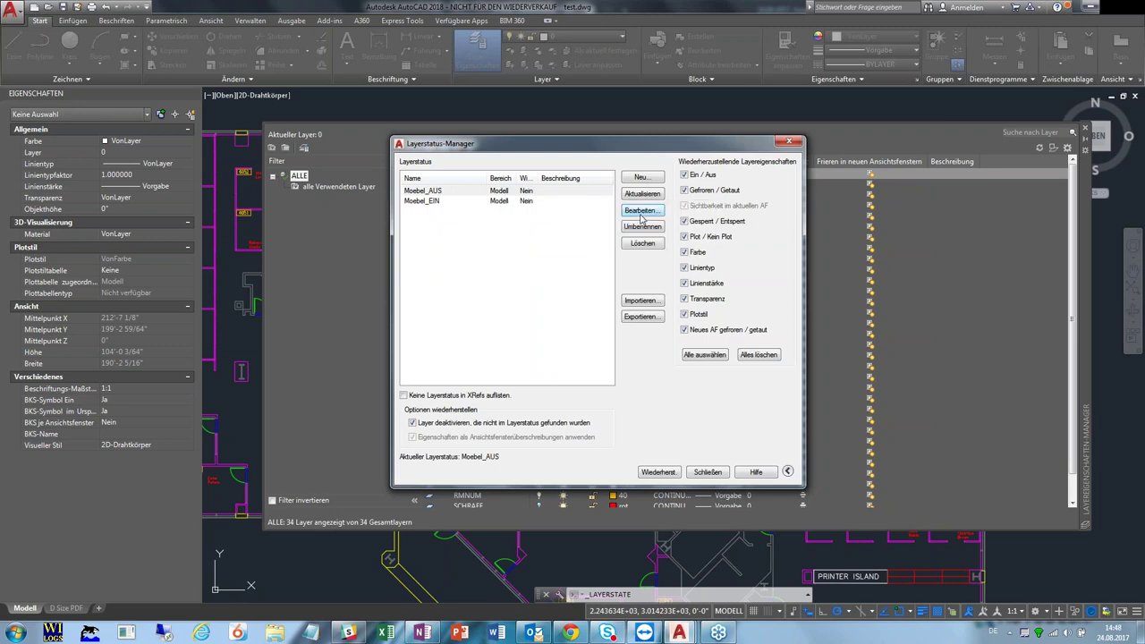
Create a new layer state named 'test'
left_click(638, 178)
type("s")
type("est")
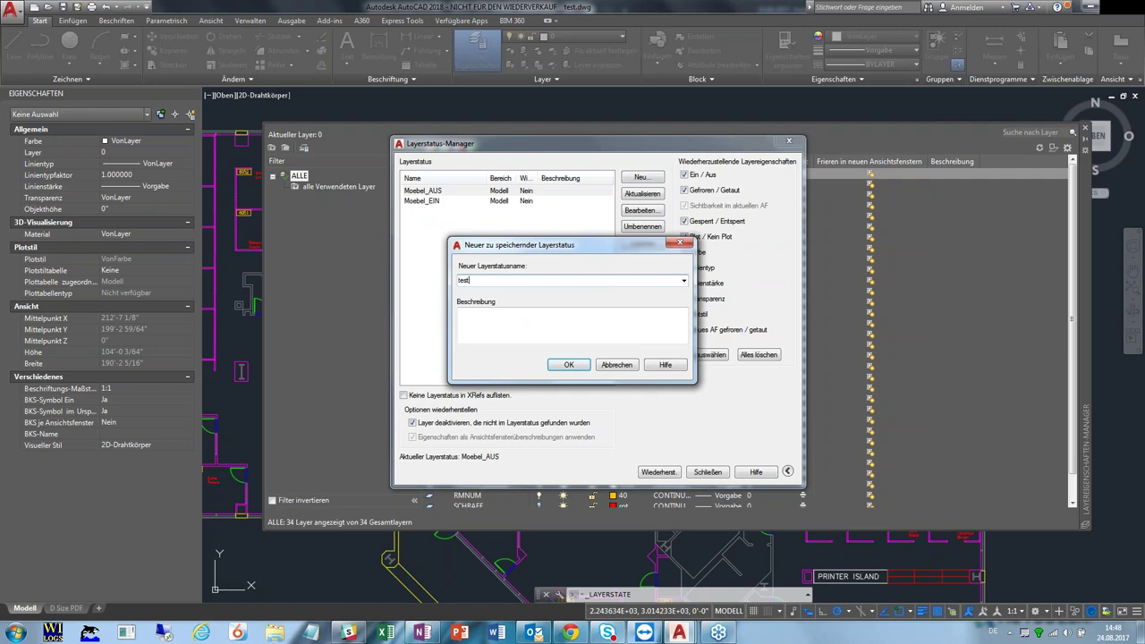
left_click(569, 364)
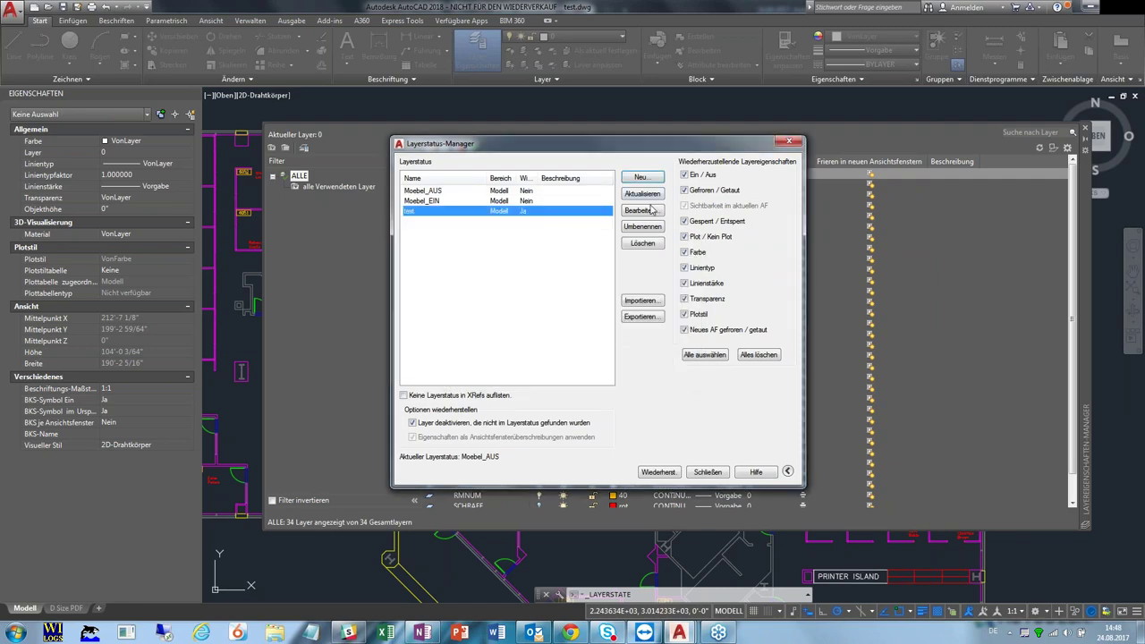
Set E-B-GLAZ and E-B-SHEL not to plot, new-viewport-freeze E-F-CASE and E-F-DOOR, and save
left_click(651, 209)
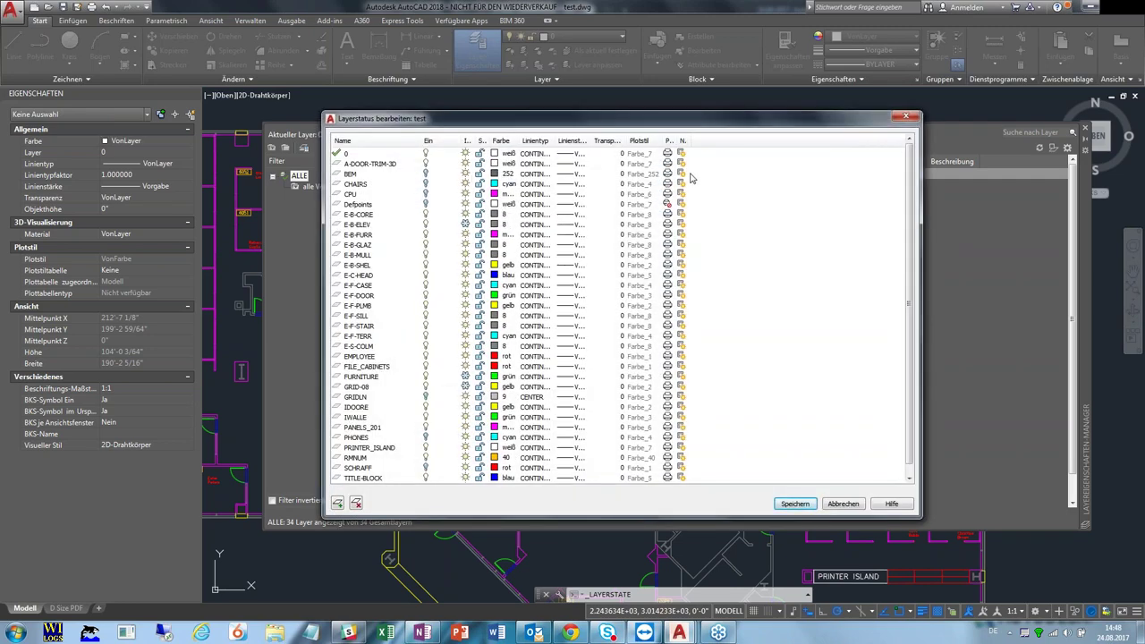
left_click_drag(426, 204, 427, 177)
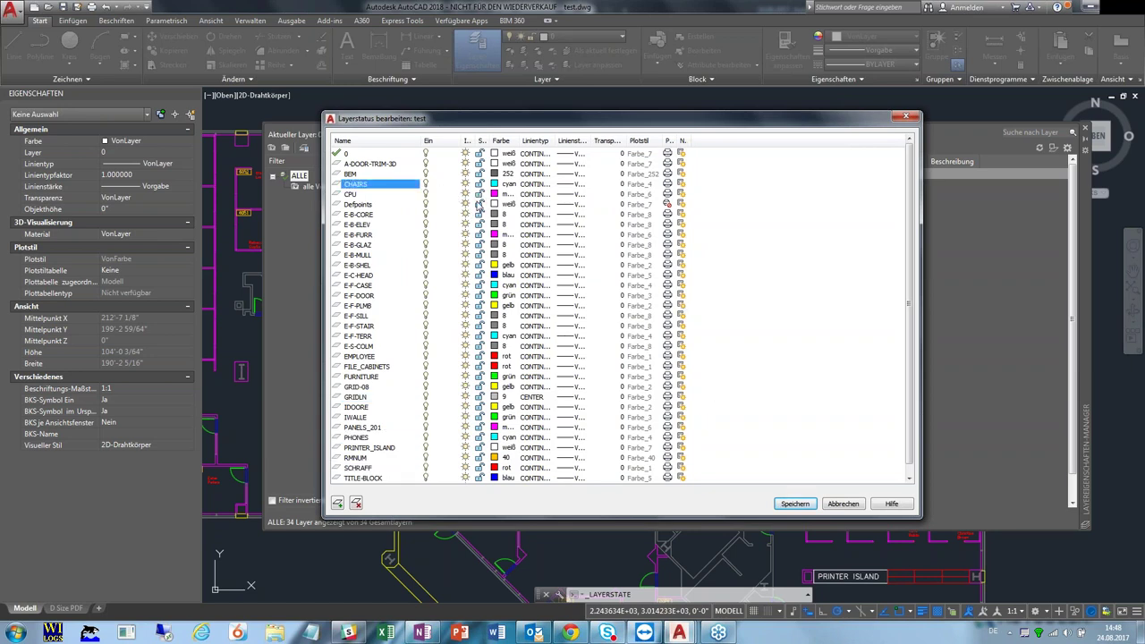
left_click(667, 244)
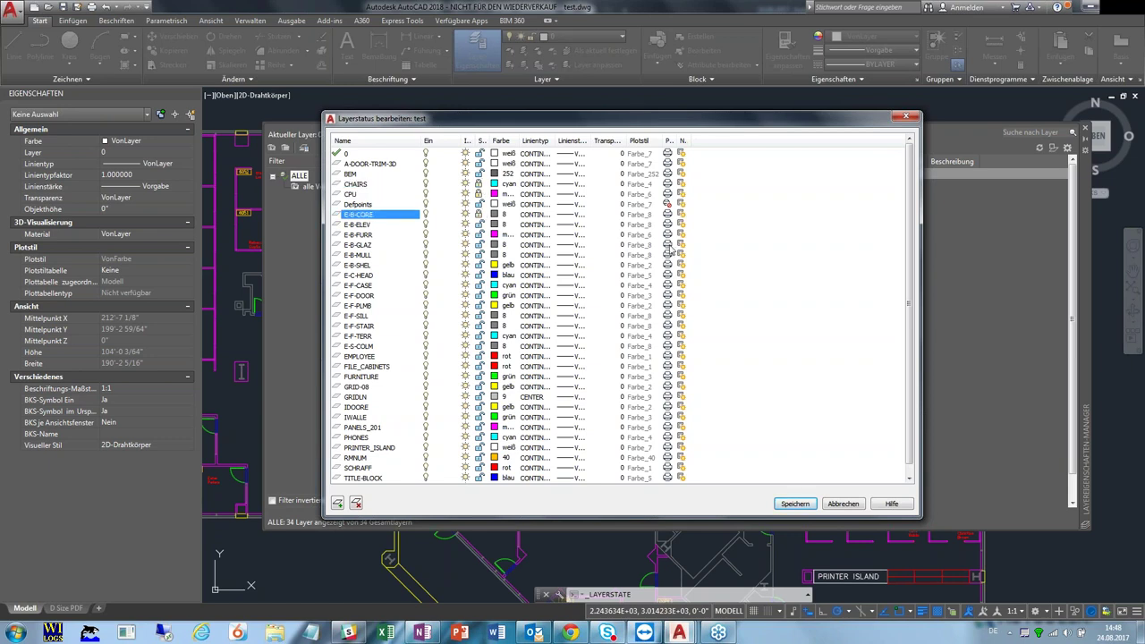
left_click(668, 265)
left_click(682, 275)
left_click(681, 285)
left_click(682, 295)
left_click(681, 305)
left_click(803, 506)
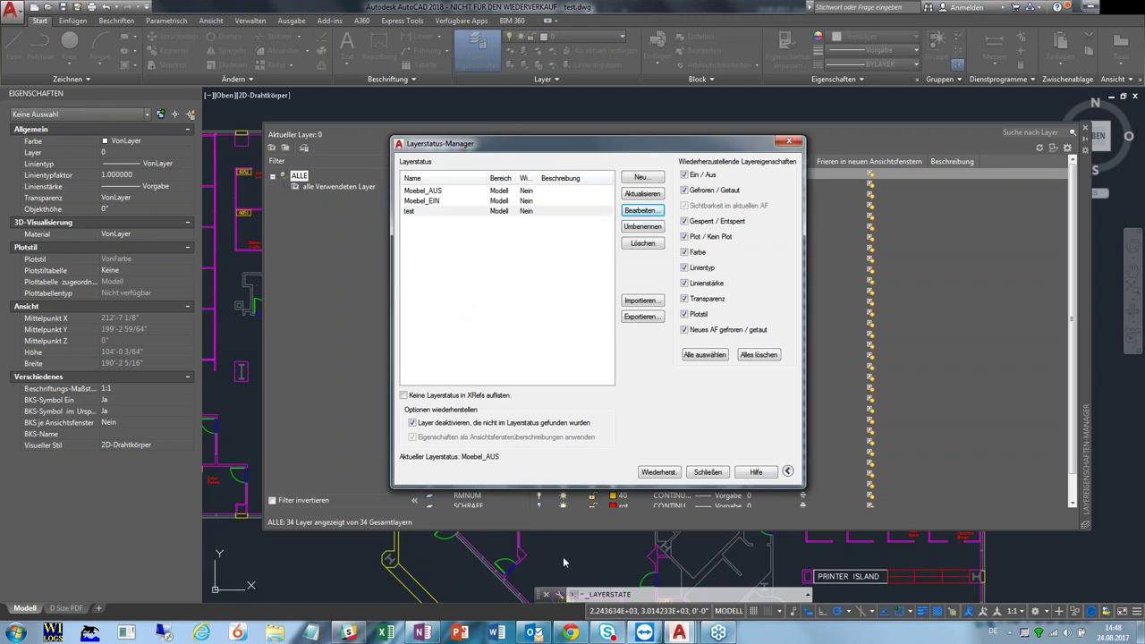
Switch to PowerPoint and advance to the 'Vielen Dank, dass Sie dabei waren!' closing slide
left_click(721, 633)
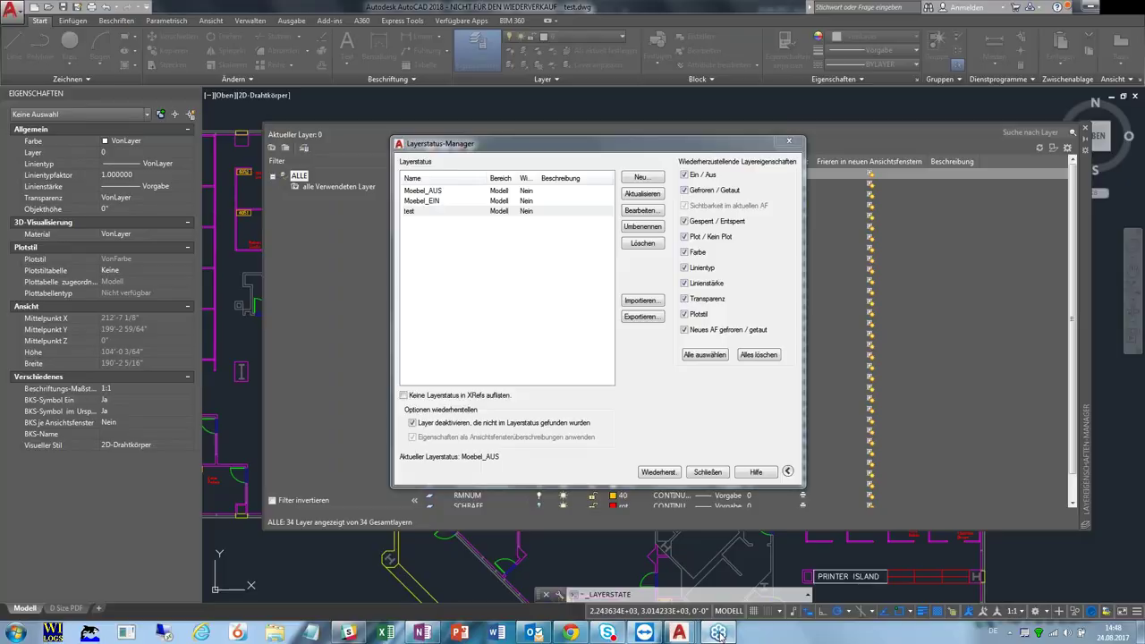
left_click(719, 633)
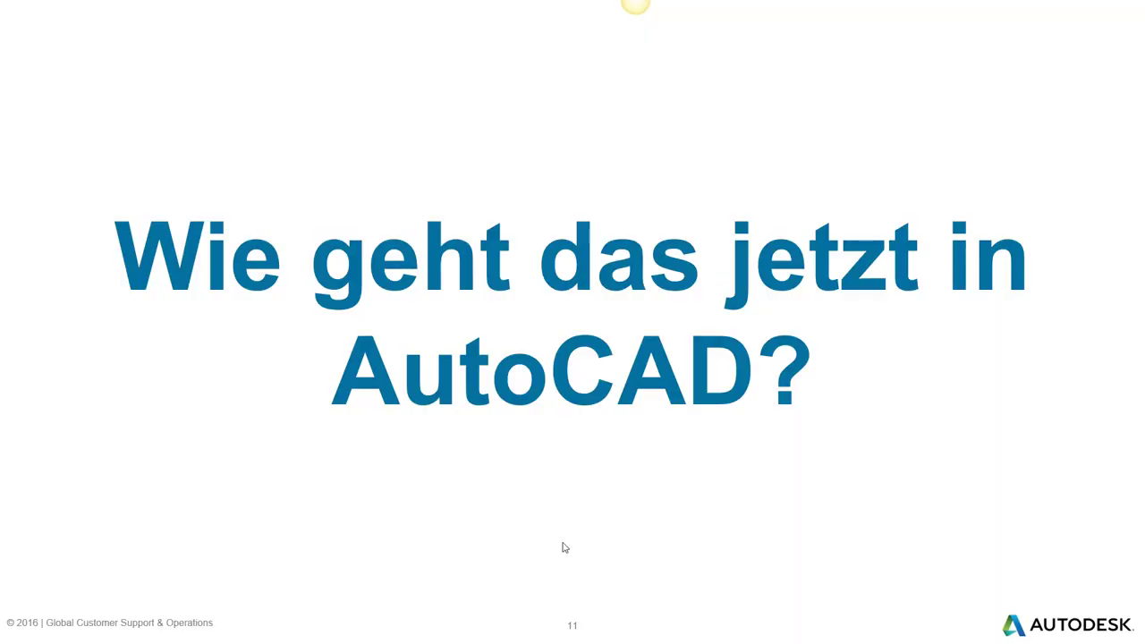
key("Right")
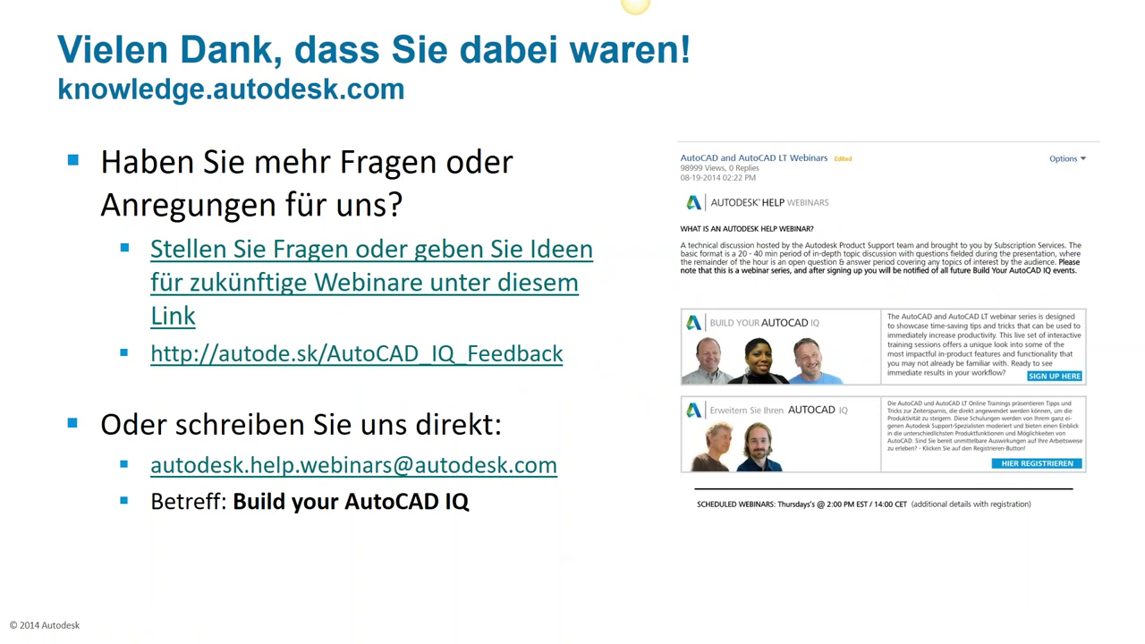